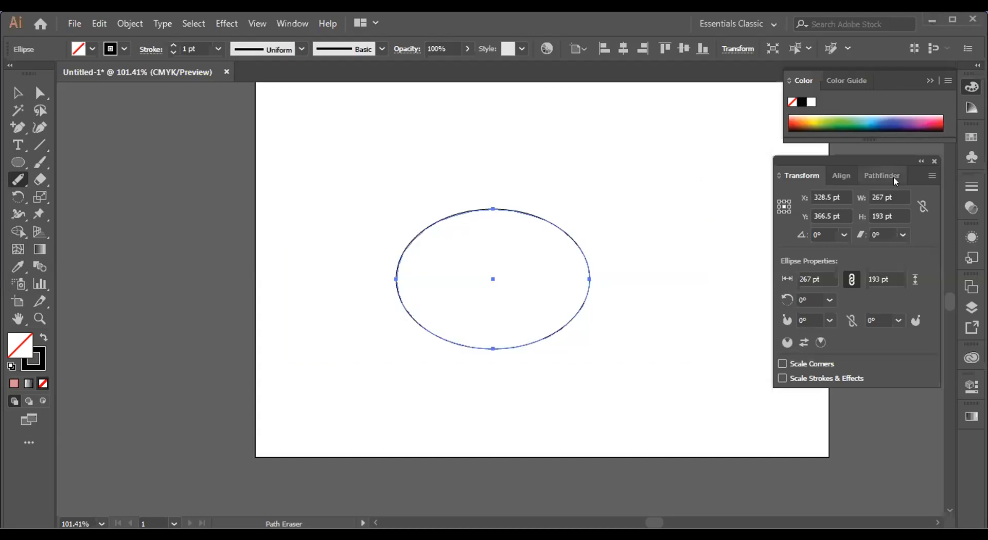
# Step: Close the floating Transform, Align and Pathfinder panel group and collapse the Color panel
pyautogui.click(921, 161)
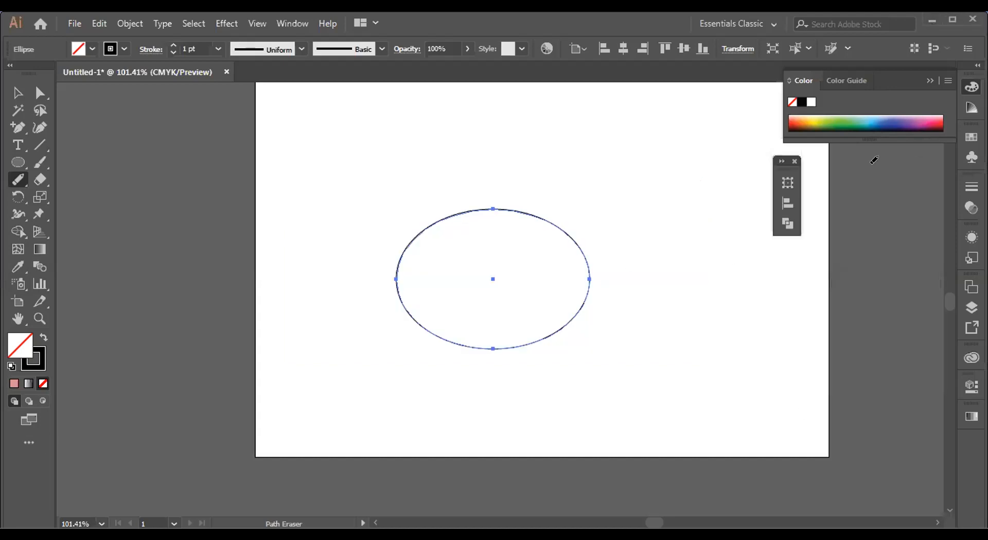
pyautogui.click(929, 81)
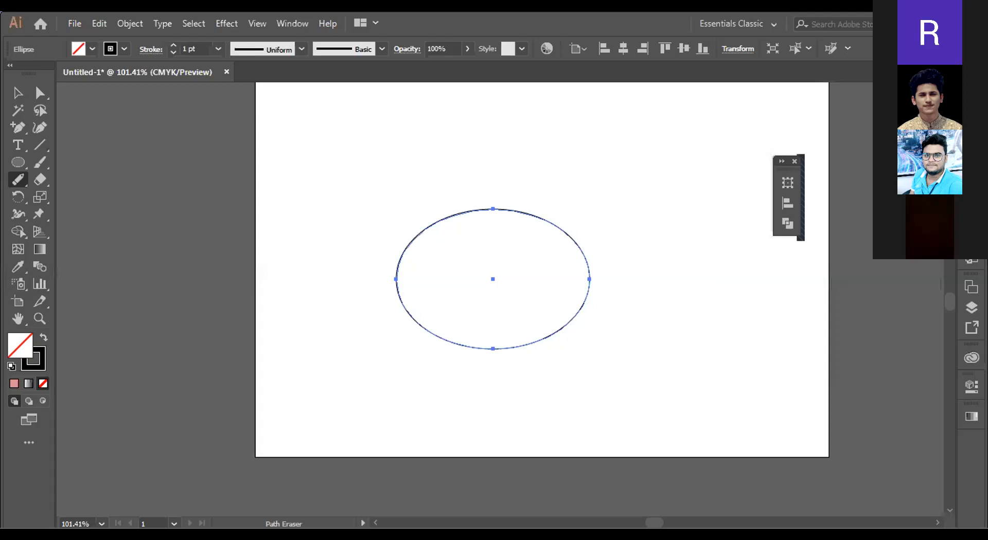
pyautogui.press('v')
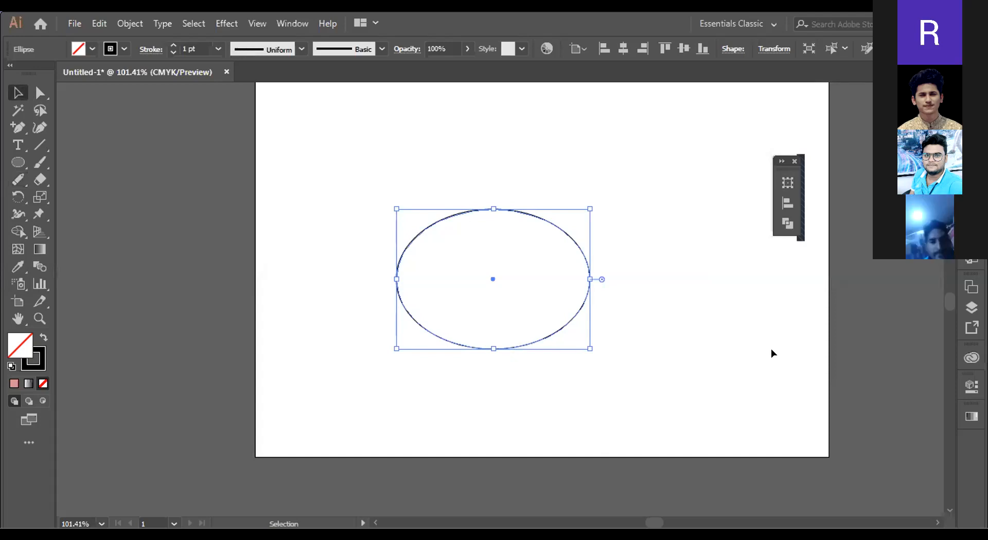
pyautogui.click(794, 161)
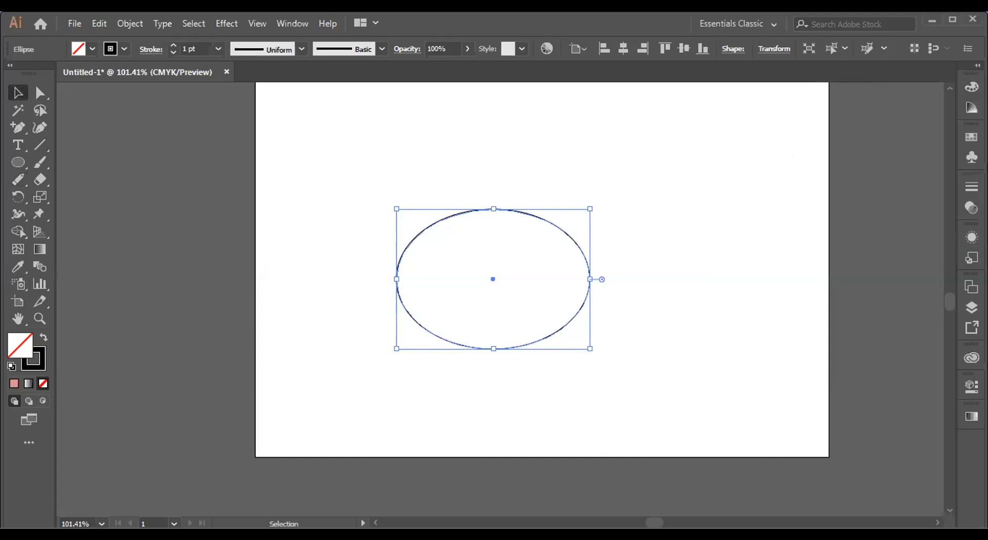
# Step: Draw a vertical and a horizontal line crossing the ellipse, and select both lines together with the ellipse
pyautogui.click(24, 179)
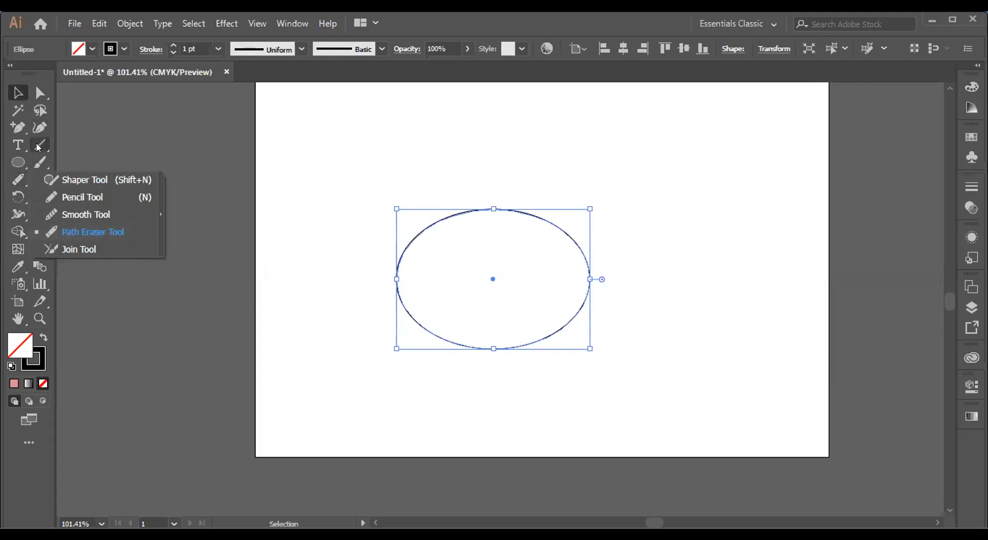
pyautogui.click(486, 185)
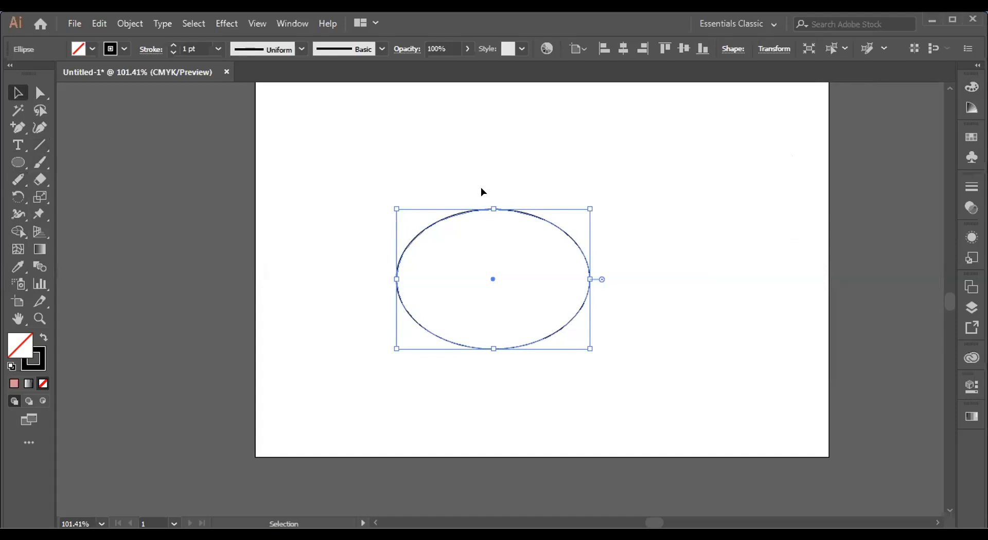
pyautogui.click(40, 145)
pyautogui.moveTo(485, 182); pyautogui.dragTo(486, 395)
pyautogui.moveTo(360, 279)
pyautogui.mouseDown()
pyautogui.moveTo(632, 277)
pyautogui.moveTo(690, 262)
pyautogui.moveTo(641, 279)
pyautogui.mouseUp()
pyautogui.click(15, 92)
pyautogui.moveTo(326, 155)
pyautogui.mouseDown()
pyautogui.moveTo(682, 372)
pyautogui.moveTo(686, 271)
pyautogui.mouseUp()
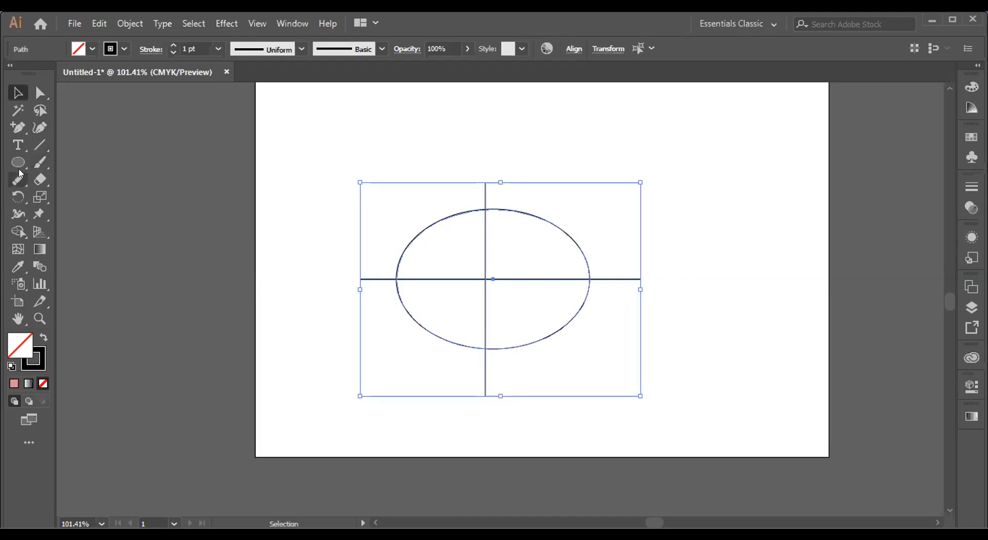
# Step: Try to erase the ellipse beside the vertical line with the Path Eraser, and undo back to the ellipse alone
pyautogui.click(19, 174)
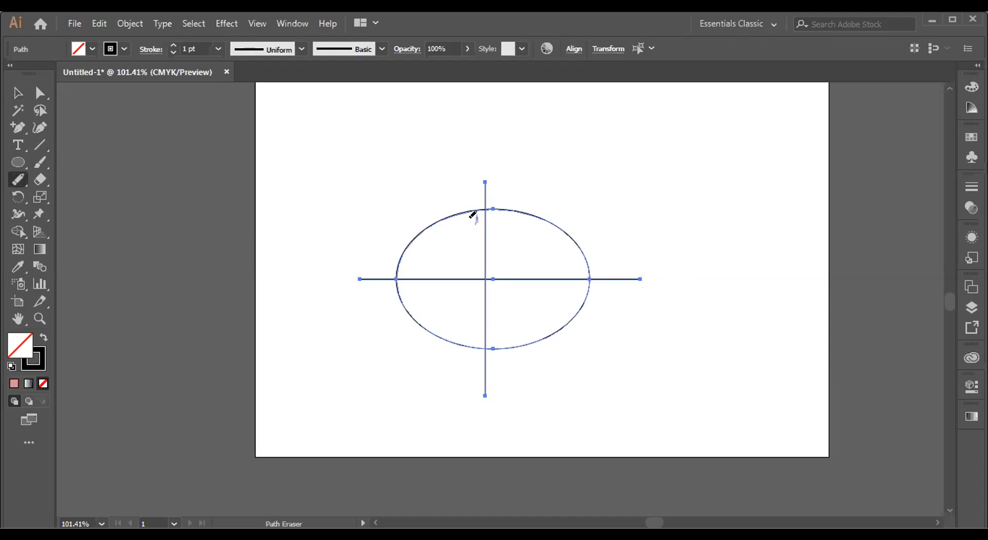
pyautogui.click(476, 222)
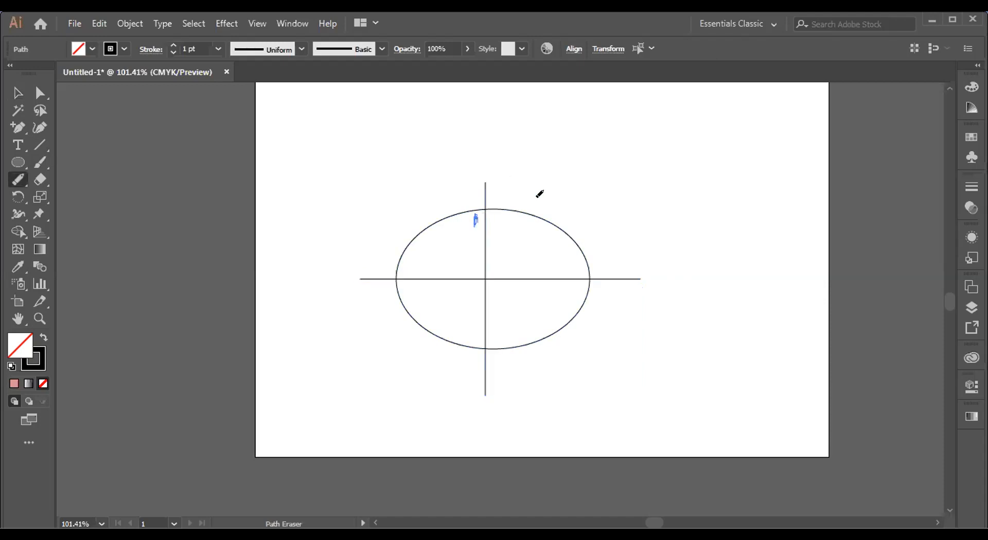
pyautogui.hotkey('ctrl', 'z')
pyautogui.hotkey('ctrl', 'z')
pyautogui.hotkey('ctrl', 'z')
# Step: Try to cut through the left edge of the ellipse with several Path Eraser strokes
pyautogui.moveTo(389, 282); pyautogui.dragTo(407, 278)
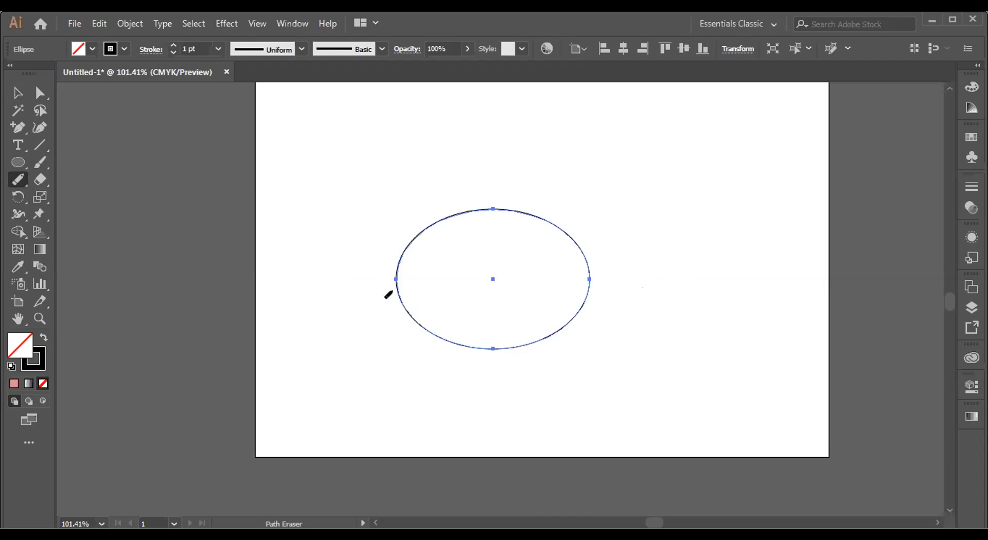
pyautogui.moveTo(386, 296); pyautogui.dragTo(400, 298)
pyautogui.hotkey('ctrl', '=')
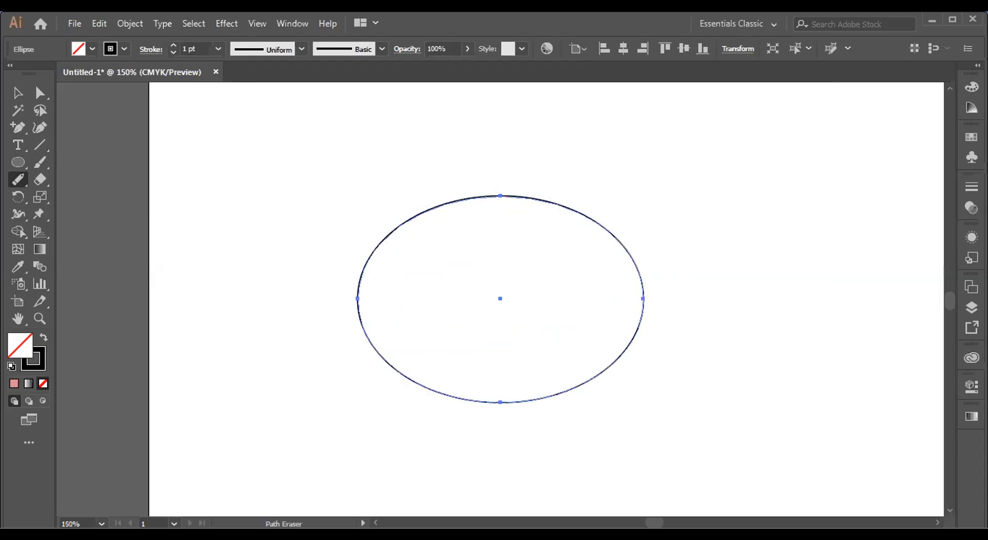
pyautogui.click(101, 232)
pyautogui.moveTo(345, 300)
pyautogui.mouseDown()
pyautogui.moveTo(369, 286)
pyautogui.moveTo(353, 287)
pyautogui.moveTo(386, 283)
pyautogui.mouseUp()
pyautogui.moveTo(337, 316)
pyautogui.mouseDown()
pyautogui.moveTo(351, 322)
pyautogui.moveTo(354, 298)
pyautogui.moveTo(341, 300)
pyautogui.moveTo(359, 300)
pyautogui.moveTo(424, 243)
pyautogui.mouseUp()
pyautogui.moveTo(357, 298)
pyautogui.mouseDown()
pyautogui.moveTo(342, 290)
pyautogui.moveTo(414, 289)
pyautogui.moveTo(403, 289)
pyautogui.mouseUp()
pyautogui.press('ctrl')
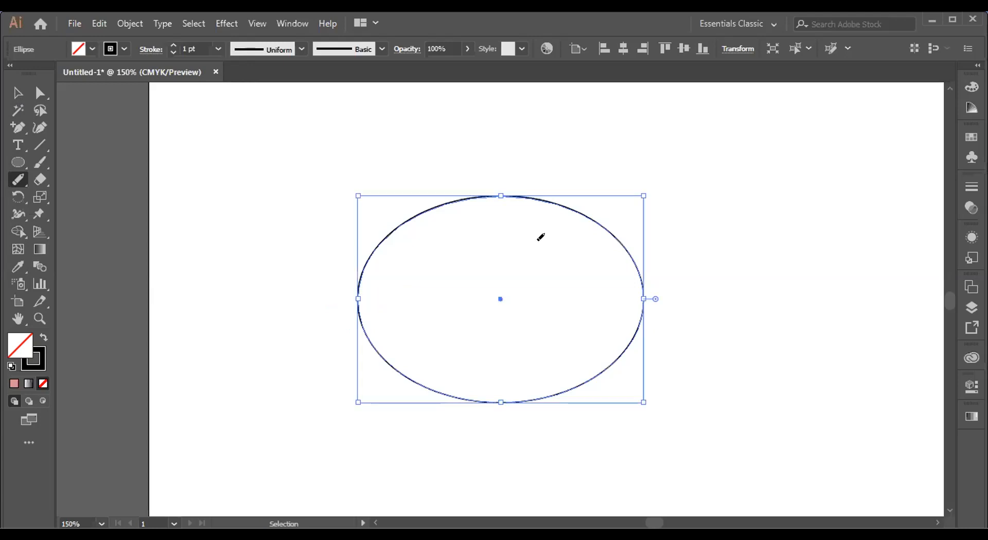
# Step: Undo the ellipse, draw an unfilled circle near the middle of the artboard instead, and deselect it
pyautogui.hotkey('ctrl', 'z')
pyautogui.click(18, 163)
pyautogui.press('l')
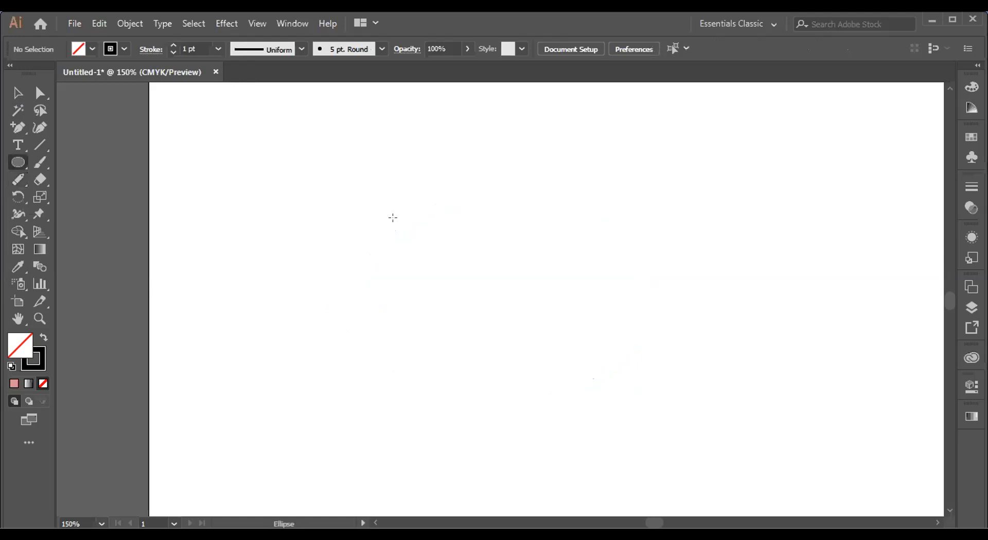
pyautogui.moveTo(396, 221); pyautogui.dragTo(541, 312)
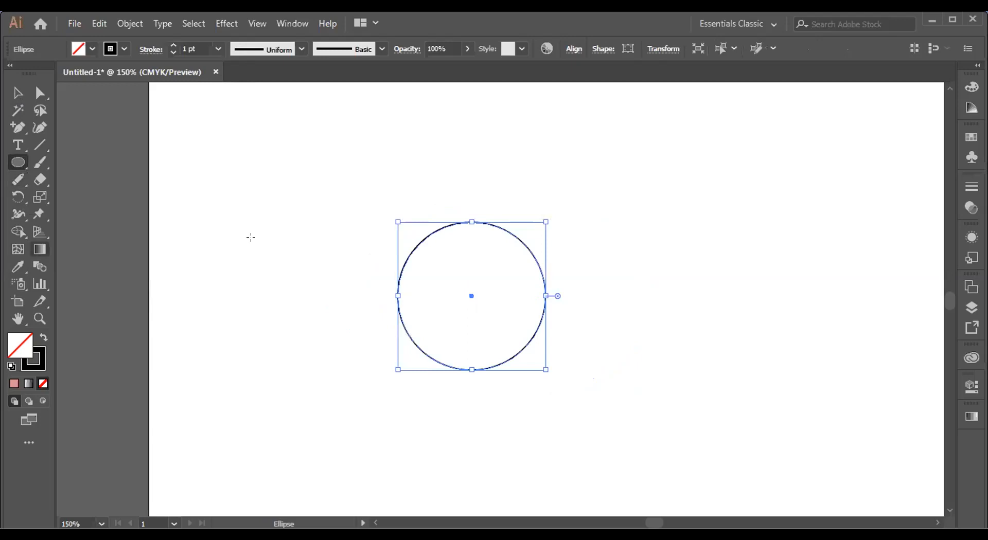
pyautogui.click(16, 93)
pyautogui.click(214, 156)
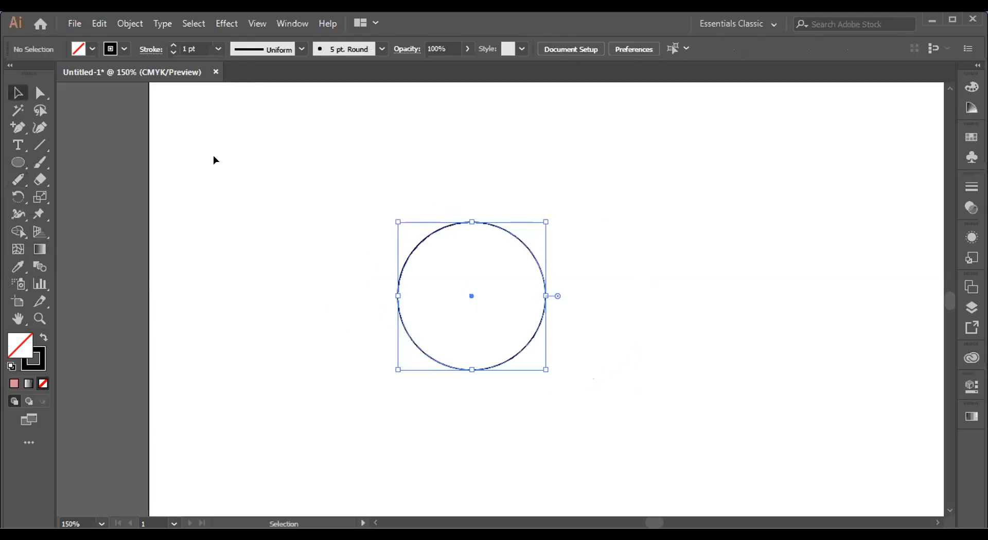
# Step: Try to erase the left edge of the unselected circle with the Path Eraser
pyautogui.click(18, 180)
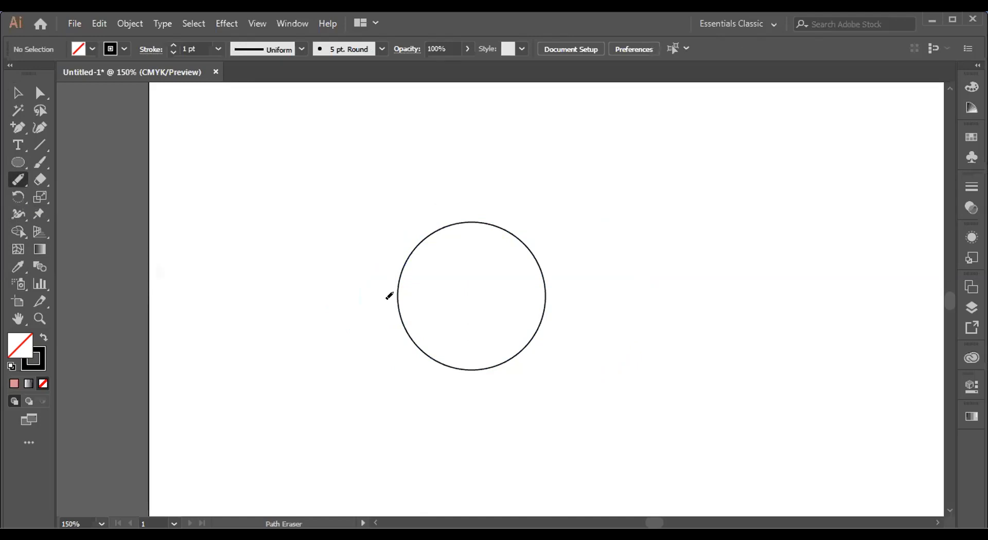
pyautogui.moveTo(389, 300); pyautogui.dragTo(410, 300)
pyautogui.press('v')
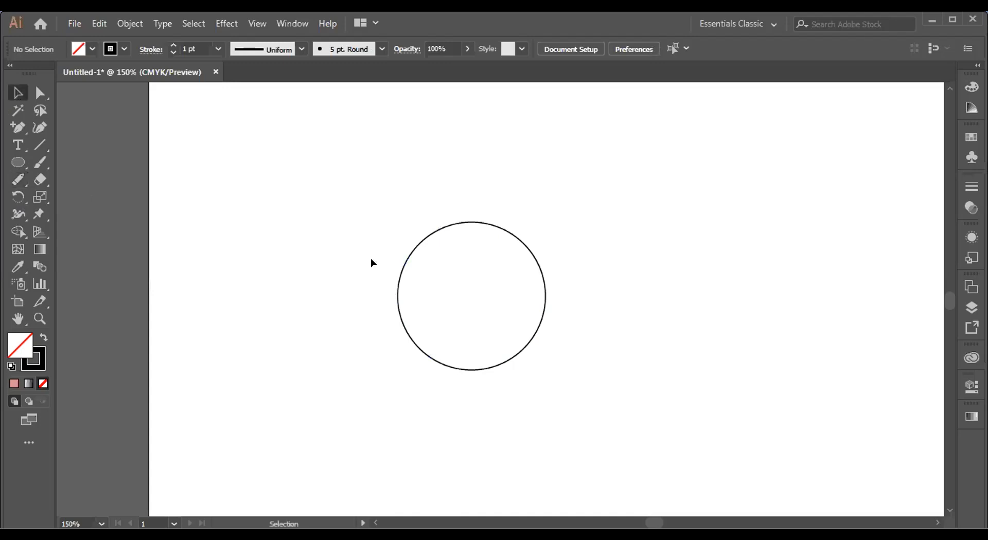
# Step: Select the circle and try to erase its left and right edges with the Path Eraser
pyautogui.click(407, 260)
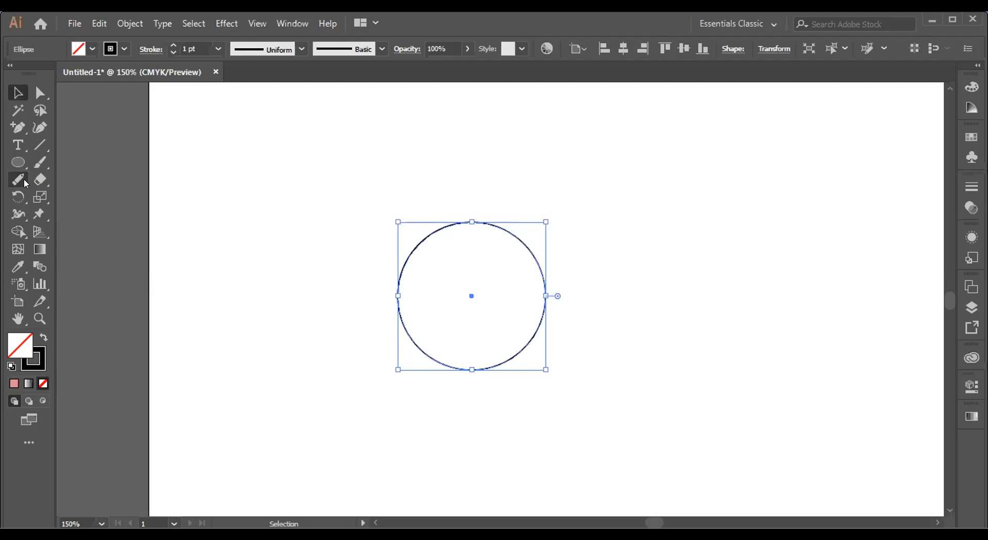
pyautogui.moveTo(25, 183)
pyautogui.mouseDown()
pyautogui.moveTo(86, 203)
pyautogui.moveTo(101, 182)
pyautogui.mouseUp()
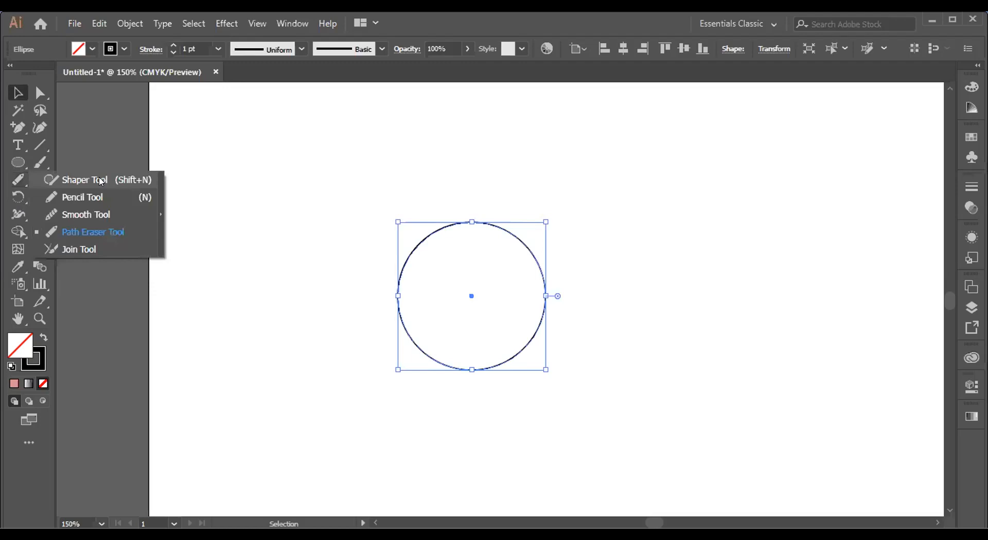
pyautogui.click(110, 231)
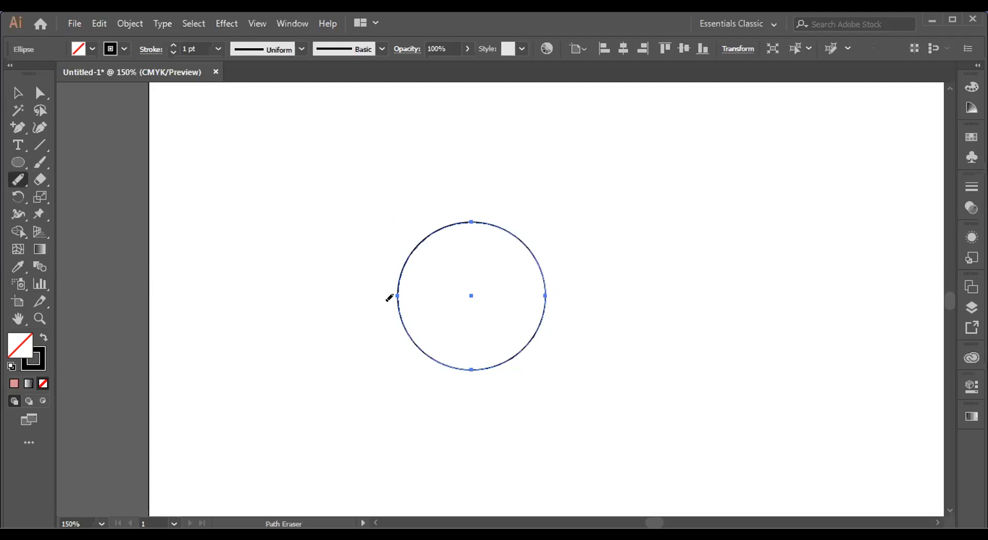
pyautogui.moveTo(378, 306)
pyautogui.mouseDown()
pyautogui.moveTo(408, 298)
pyautogui.moveTo(384, 294)
pyautogui.moveTo(393, 291)
pyautogui.mouseUp()
pyautogui.moveTo(519, 301)
pyautogui.mouseDown()
pyautogui.moveTo(539, 296)
pyautogui.moveTo(543, 278)
pyautogui.moveTo(543, 290)
pyautogui.mouseUp()
pyautogui.press('ctrl')
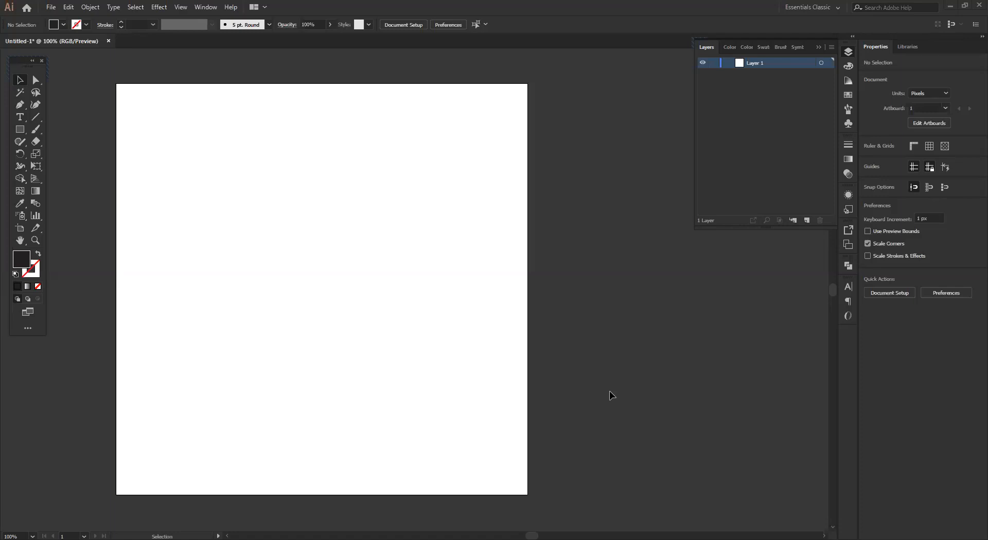
# Step: Draw a black circle 300 px in diameter and move it toward the middle of the artboard
pyautogui.press('space')
pyautogui.moveTo(366, 261); pyautogui.dragTo(393, 256)
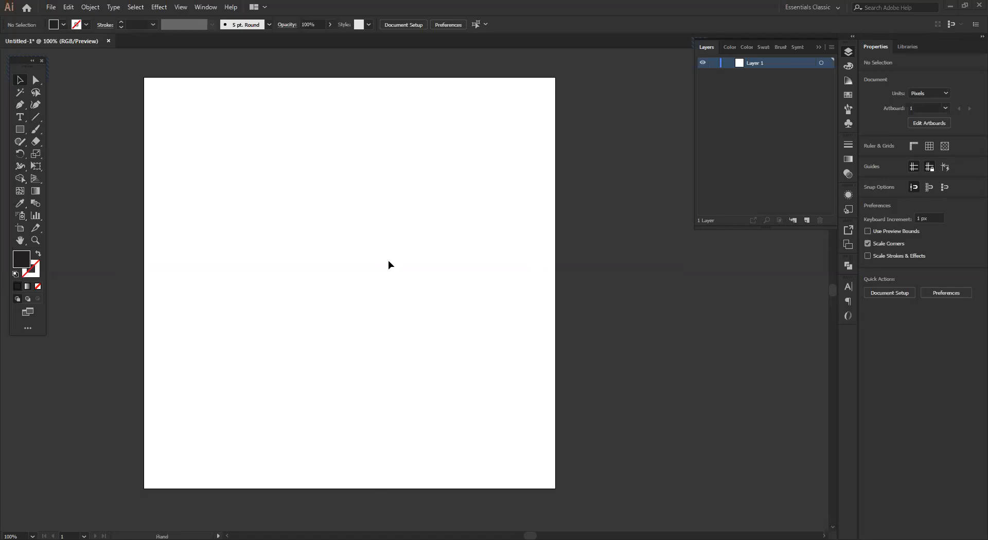
pyautogui.press('l')
pyautogui.moveTo(297, 213); pyautogui.dragTo(364, 289)
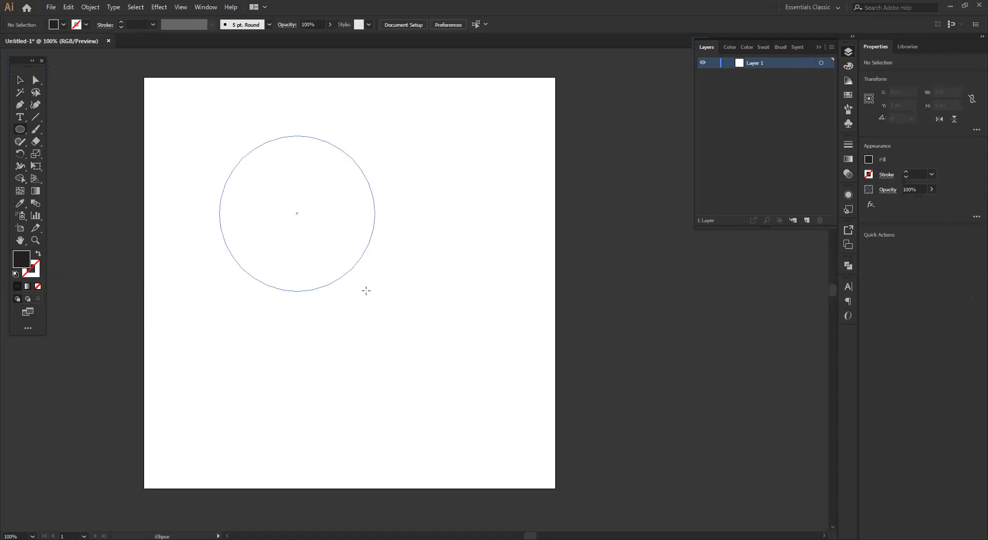
pyautogui.press('v')
pyautogui.moveTo(304, 218); pyautogui.dragTo(432, 328)
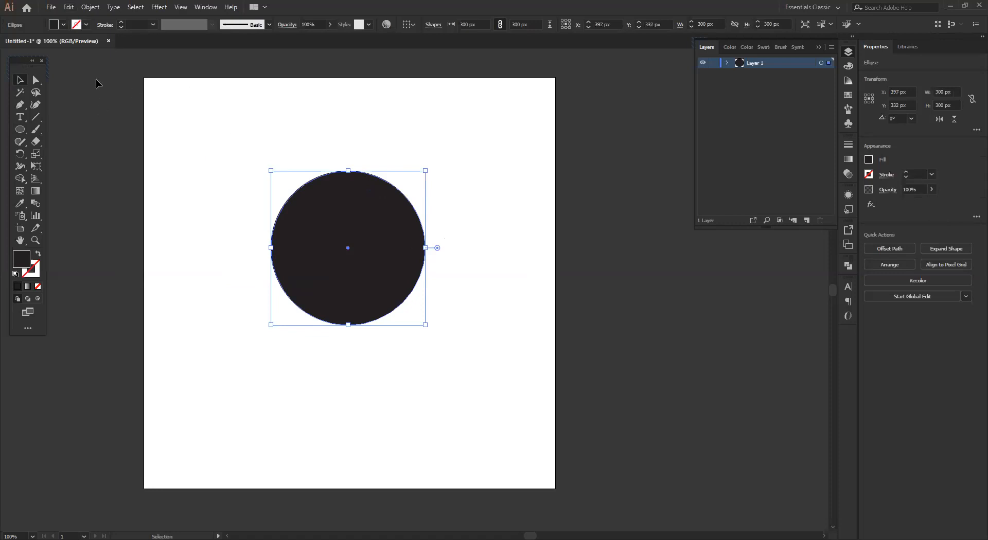
# Step: Swap the circle's fill and stroke, set the stroke to 30 pt, and expand the ring into a filled shape
pyautogui.hotkey('shift', 'x')
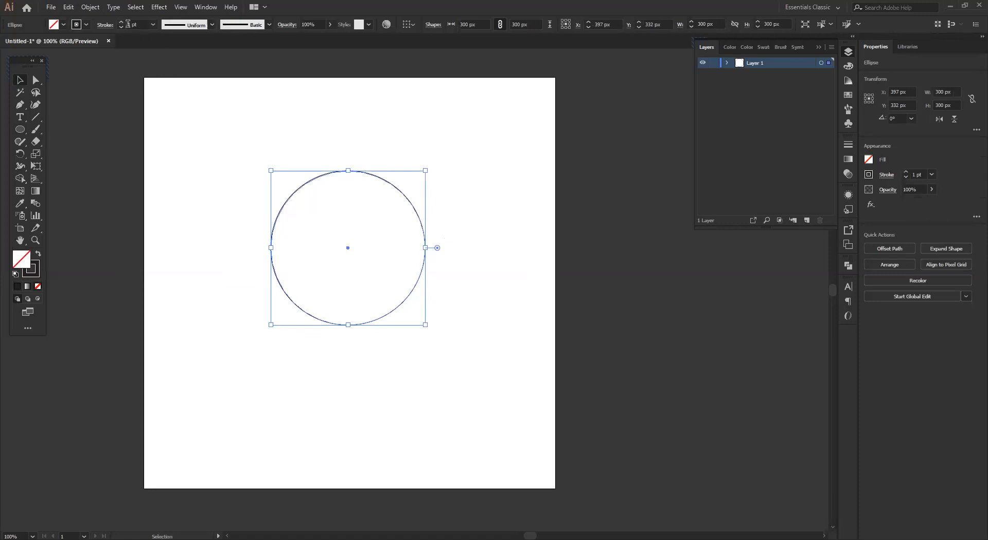
pyautogui.scroll(3, 127, 24)
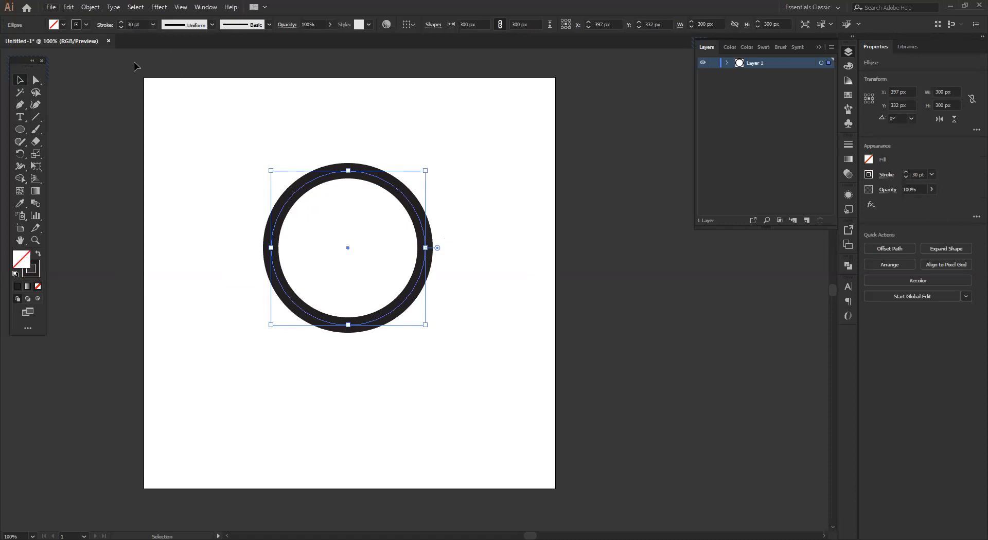
pyautogui.click(90, 6)
pyautogui.click(113, 117)
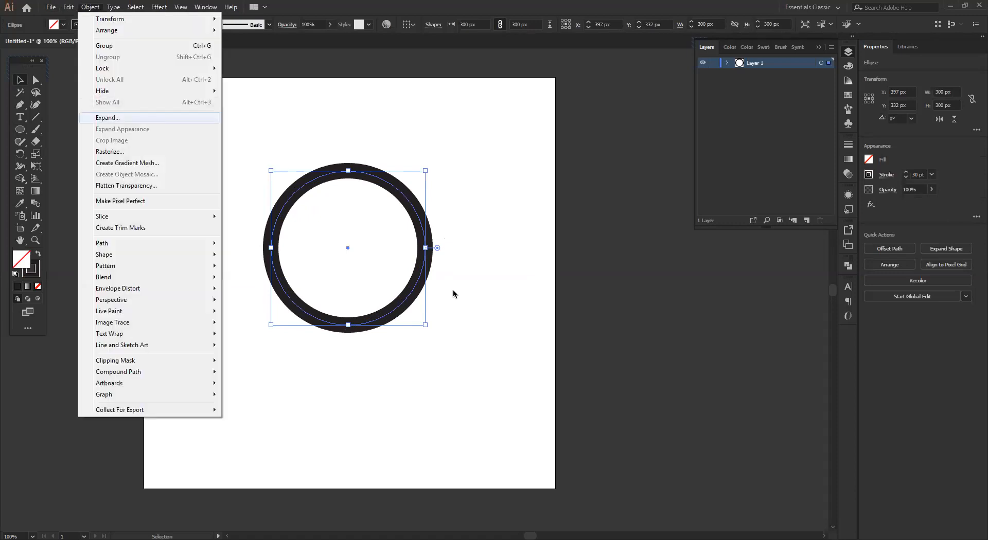
pyautogui.click(454, 295)
pyautogui.click(404, 230)
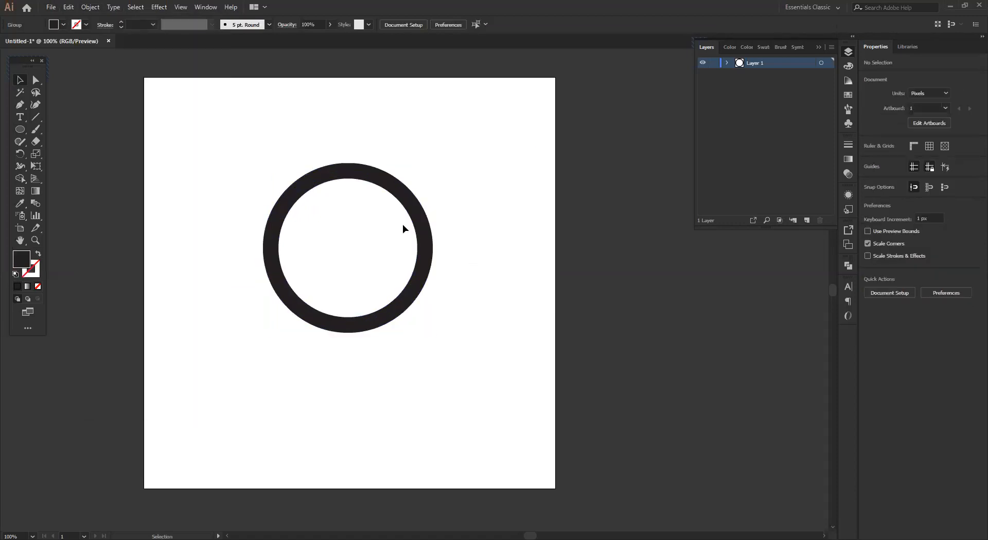
# Step: Draw a vertical bar about 45 × 365 px through the ring's centre and add a matching horizontal bar across it
pyautogui.press('m')
pyautogui.moveTo(325, 151); pyautogui.dragTo(363, 333)
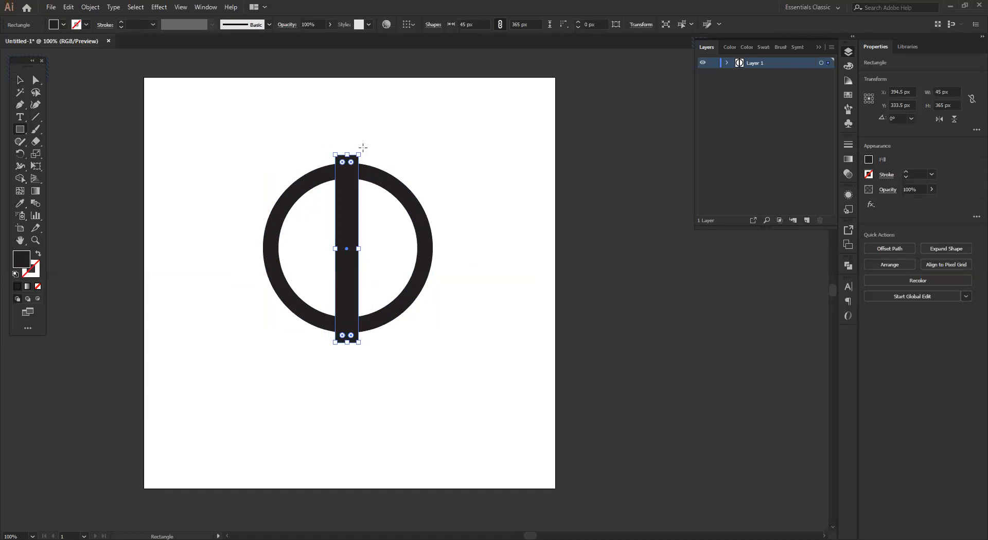
pyautogui.moveTo(363, 149); pyautogui.dragTo(436, 294)
# Step: Select the ring with both bars and subtract the bars using Minus Front, cutting the ring into four arcs
pyautogui.press('v')
pyautogui.moveTo(230, 137); pyautogui.dragTo(434, 351)
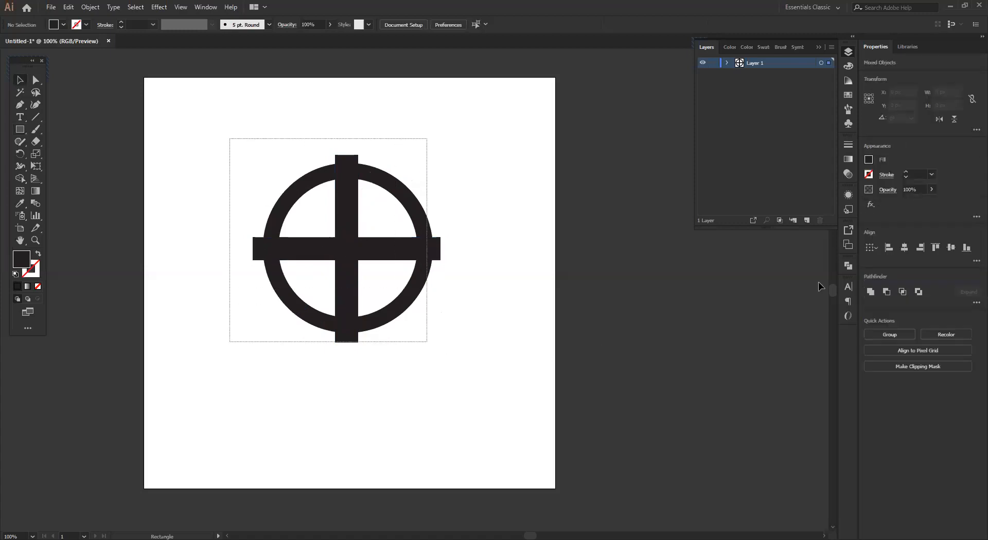
pyautogui.click(892, 292)
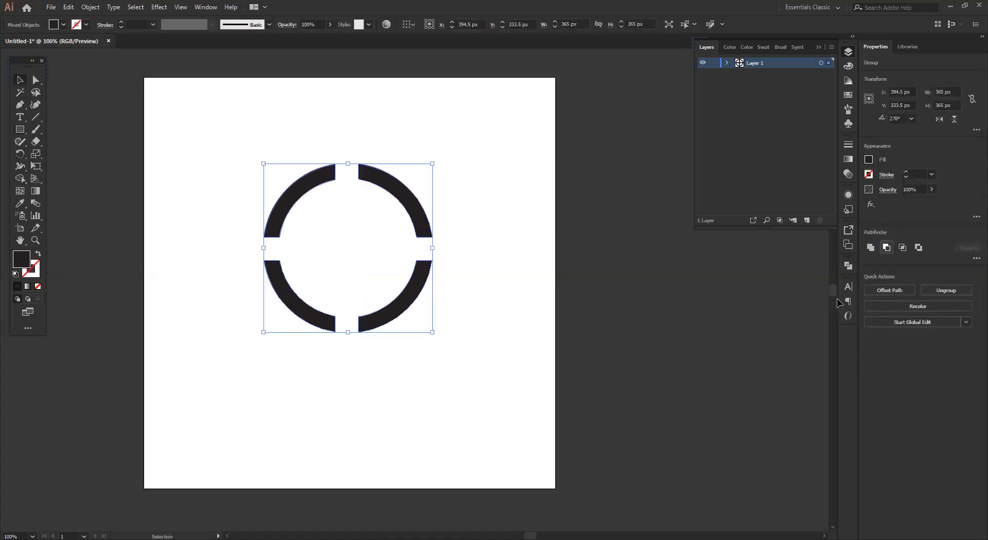
pyautogui.click(493, 306)
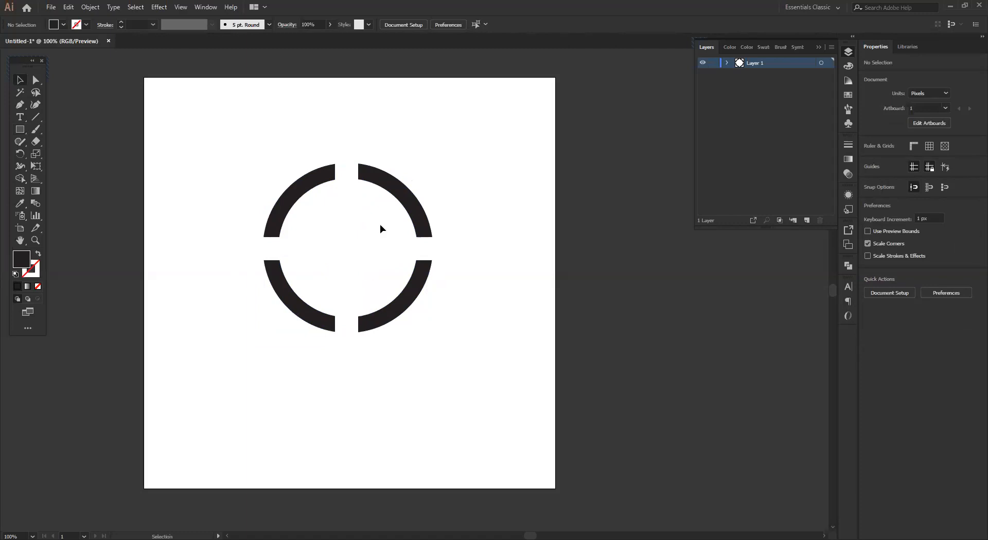
# Step: Undo the Minus Front operation and delete the ring together with both bars
pyautogui.hotkey('ctrl', 'z')
pyautogui.hotkey('ctrl', 'z')
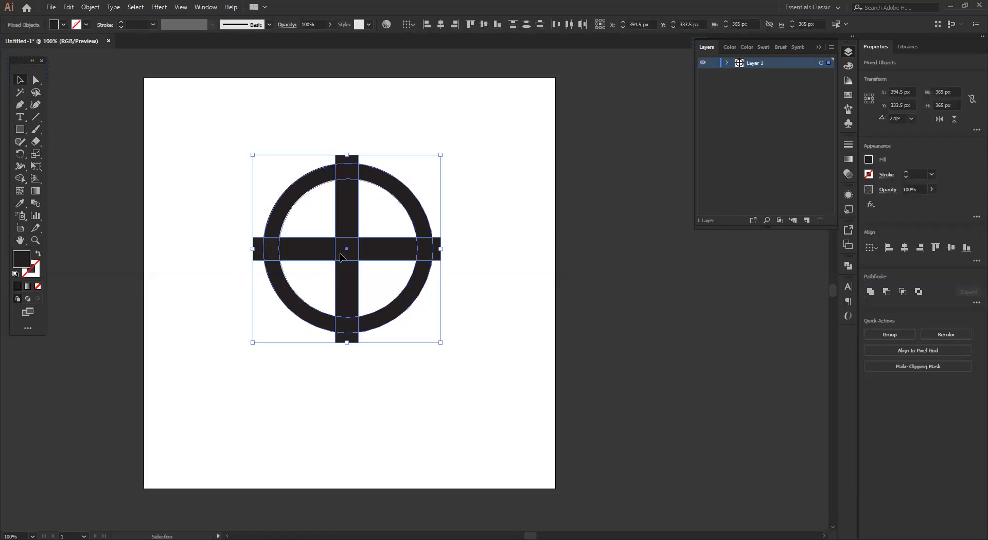
pyautogui.press('Delete')
# Step: Draw a black circle about 242 px in diameter and move it to about X 380 px, Y 293 px
pyautogui.press('l')
pyautogui.moveTo(293, 196); pyautogui.dragTo(356, 258)
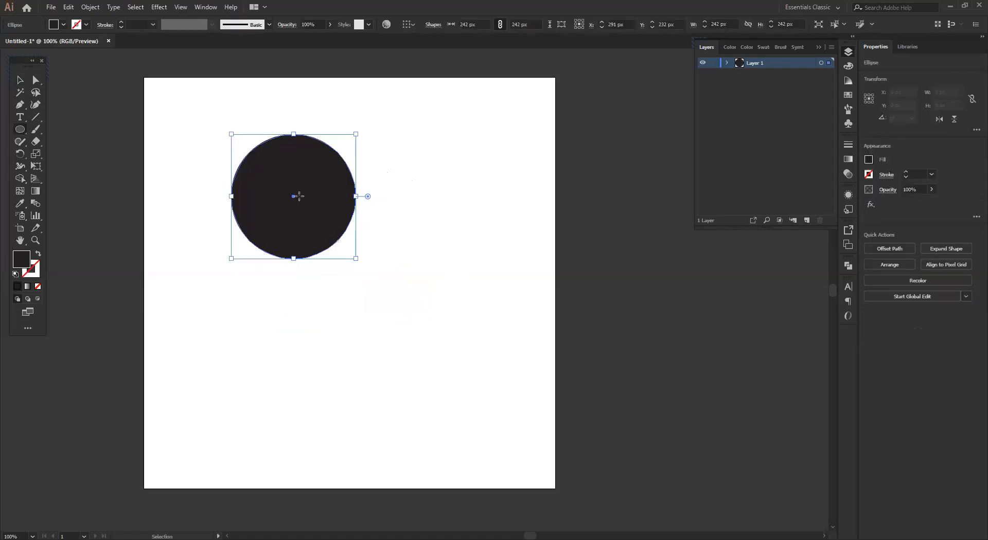
pyautogui.moveTo(297, 232); pyautogui.dragTo(342, 264)
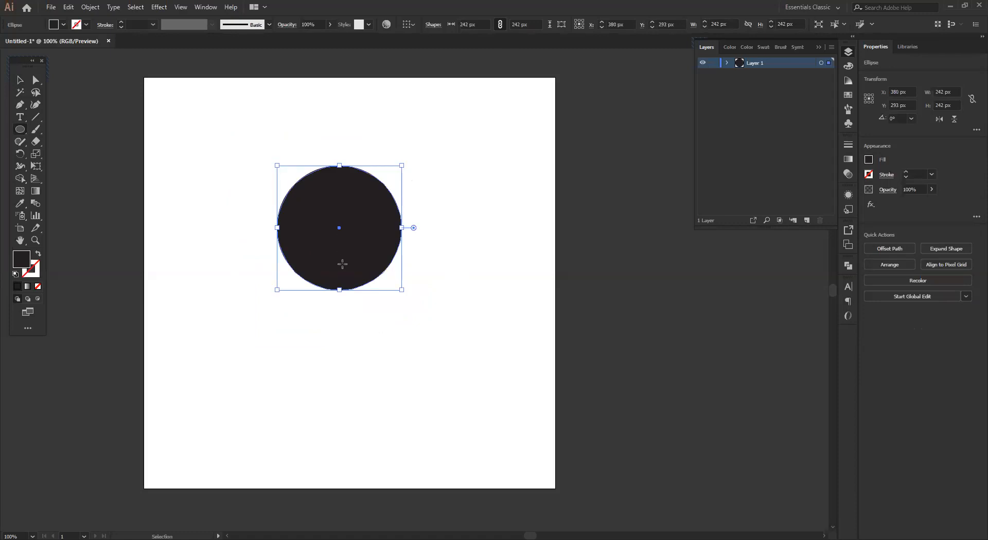
# Step: Turn the circle into a ring with no fill and a 30 pt stroke, and expand it into a filled shape
pyautogui.hotkey('shift', 'x')
pyautogui.scroll(3, 128, 29)
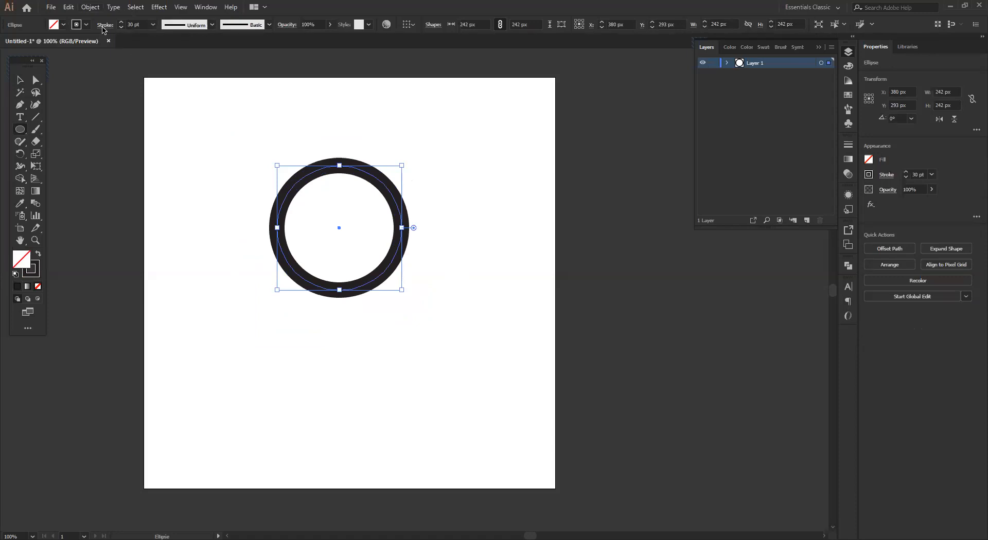
pyautogui.click(90, 7)
pyautogui.click(113, 117)
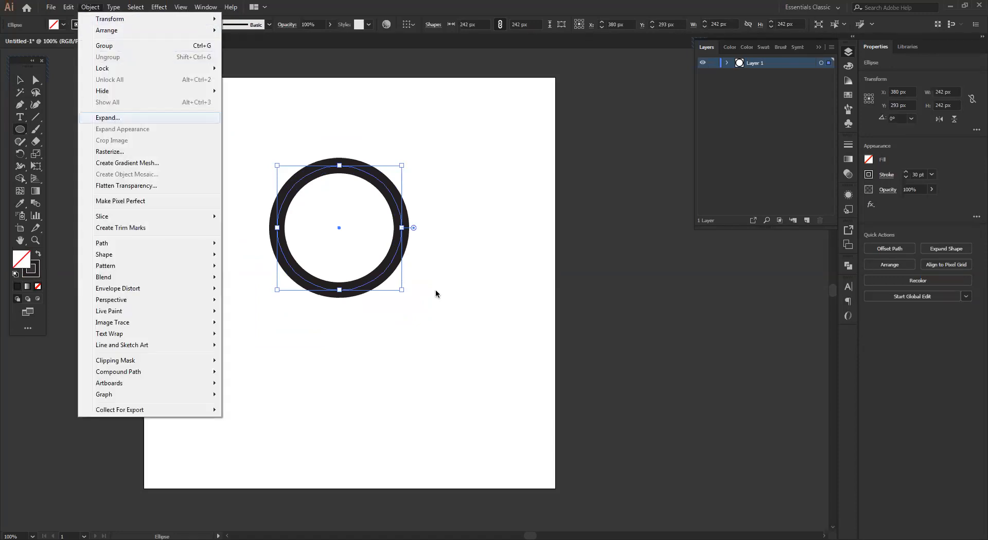
pyautogui.click(439, 293)
# Step: Draw a vertical bar about 43 × 318 px through the ring's centre and add a copy rotated 90° across it
pyautogui.press('m')
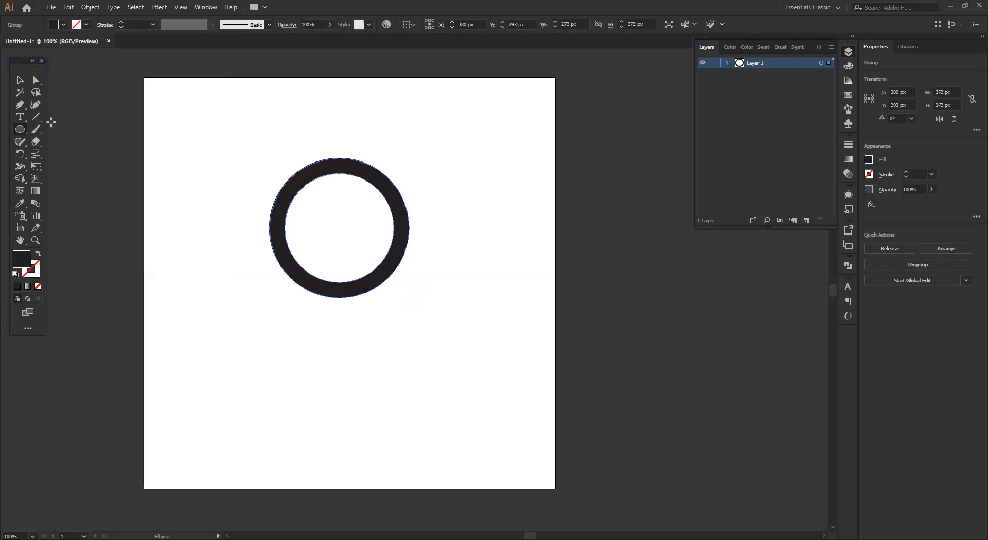
pyautogui.moveTo(326, 147); pyautogui.dragTo(348, 311)
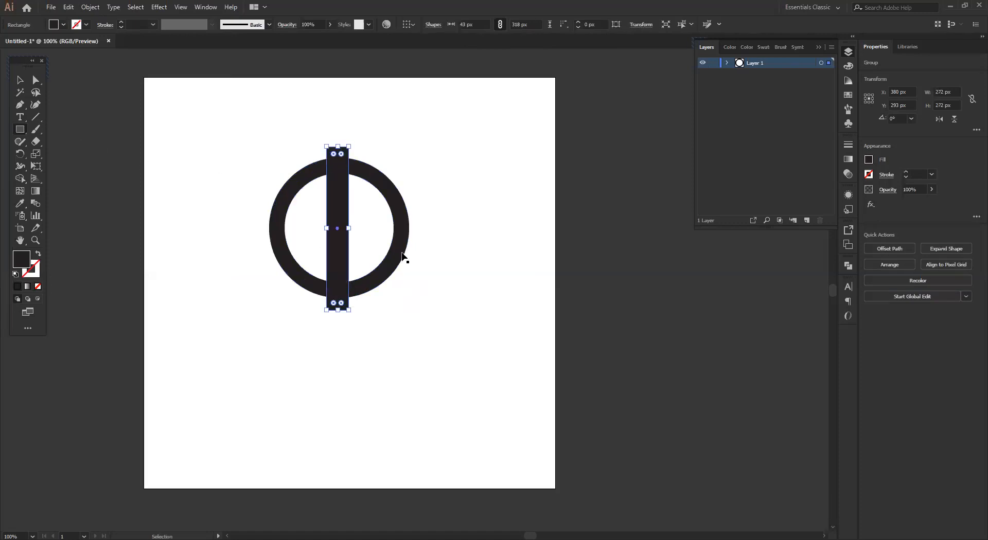
pyautogui.moveTo(354, 141); pyautogui.dragTo(419, 230)
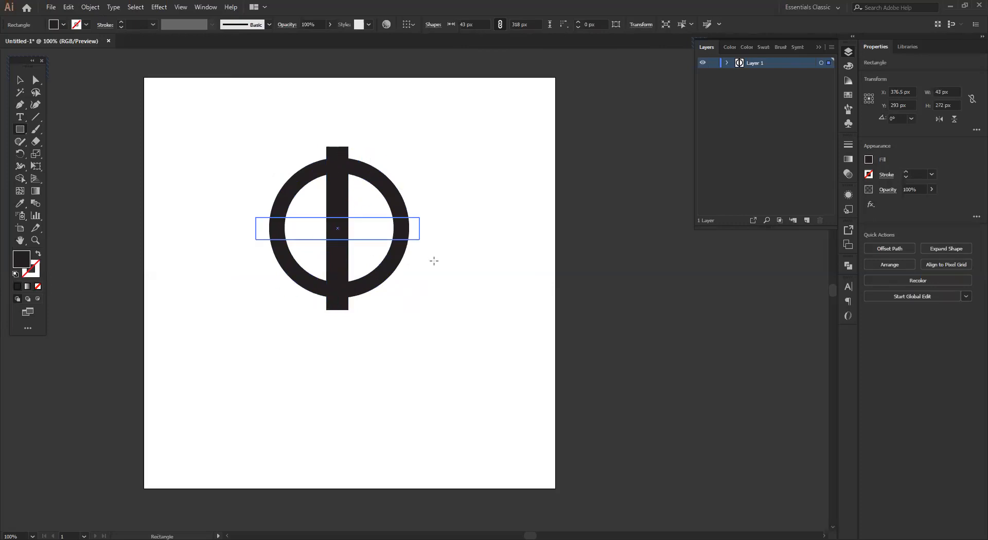
# Step: Select the ring with both crossing bars and subtract the bars using Minus Front to leave four arcs
pyautogui.press('v')
pyautogui.moveTo(292, 140); pyautogui.dragTo(436, 311)
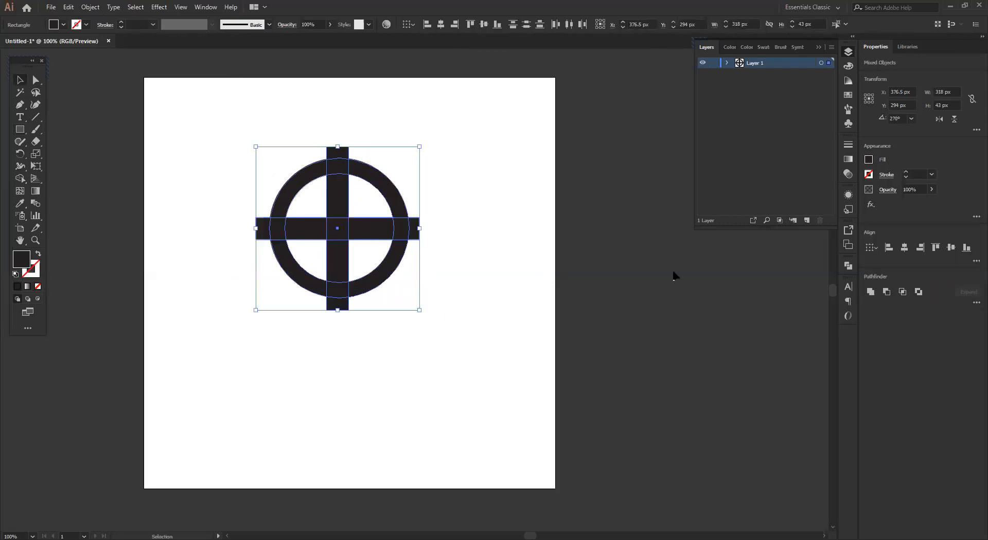
pyautogui.click(886, 294)
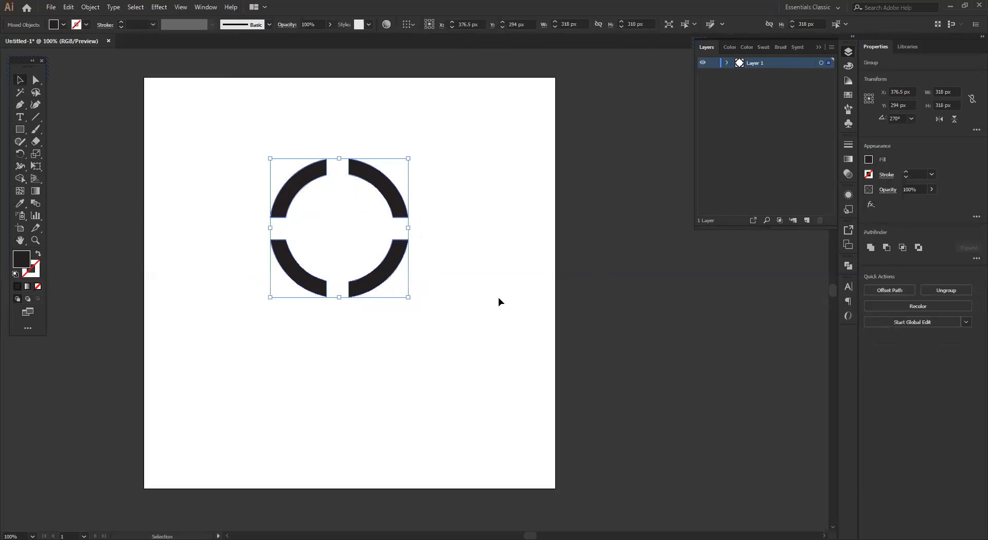
pyautogui.click(448, 293)
pyautogui.moveTo(395, 268); pyautogui.dragTo(319, 208)
pyautogui.press('l')
pyautogui.moveTo(387, 287); pyautogui.dragTo(438, 338)
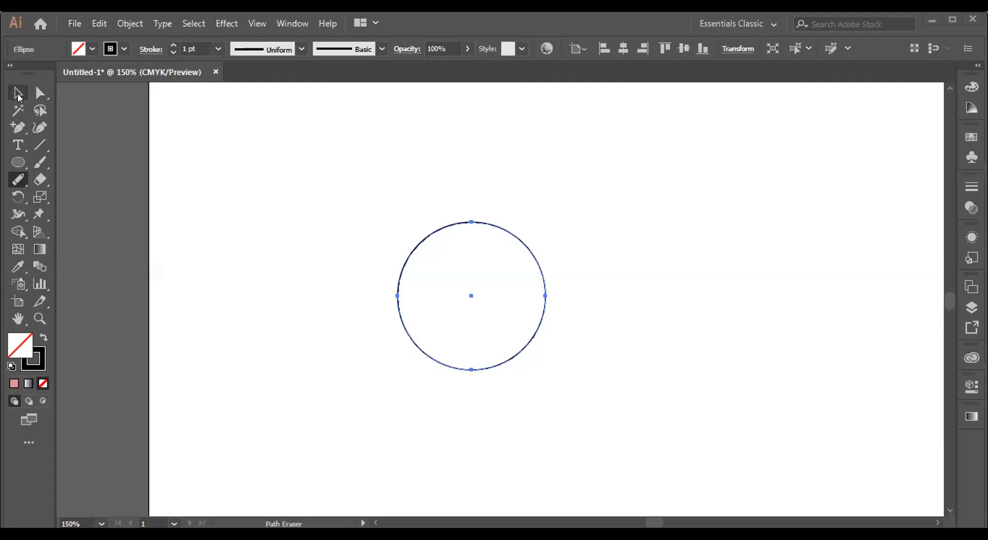
# Step: Select the unfilled circle with the 1 pt black outline and delete it
pyautogui.click(18, 94)
pyautogui.moveTo(338, 227)
pyautogui.mouseDown()
pyautogui.moveTo(673, 371)
pyautogui.moveTo(719, 406)
pyautogui.mouseUp()
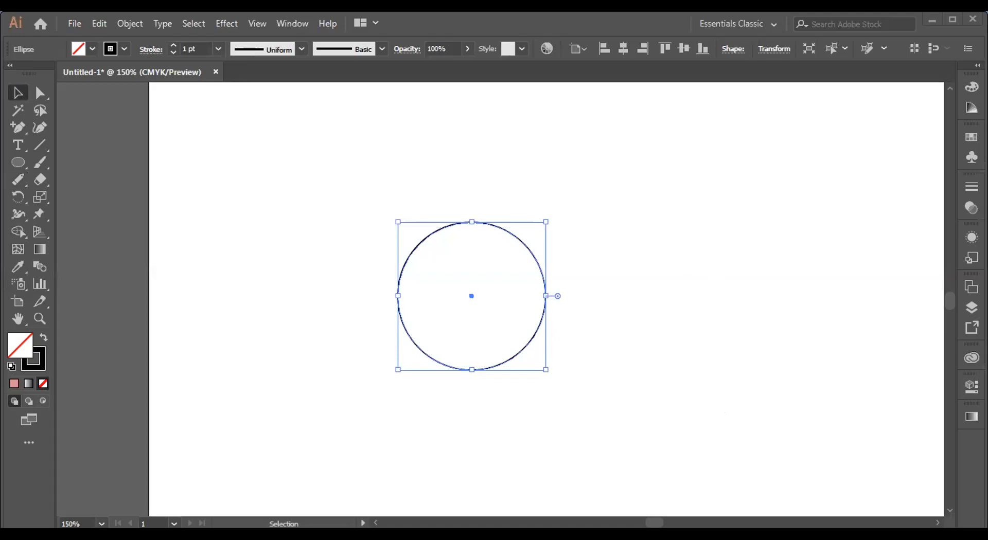
pyautogui.press('Delete')
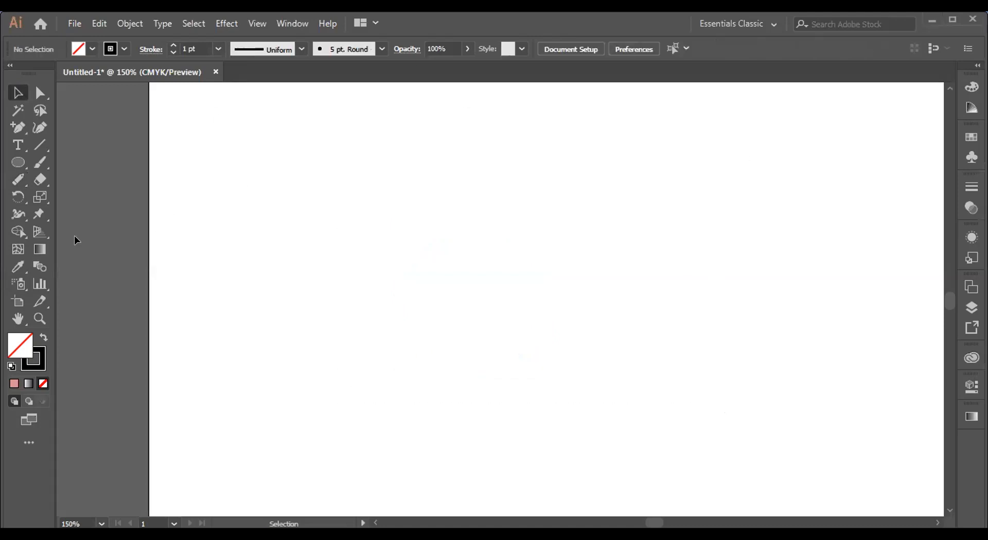
# Step: Draw a large circle near the middle of the artboard and fill it with a soft coral red
pyautogui.click(25, 159)
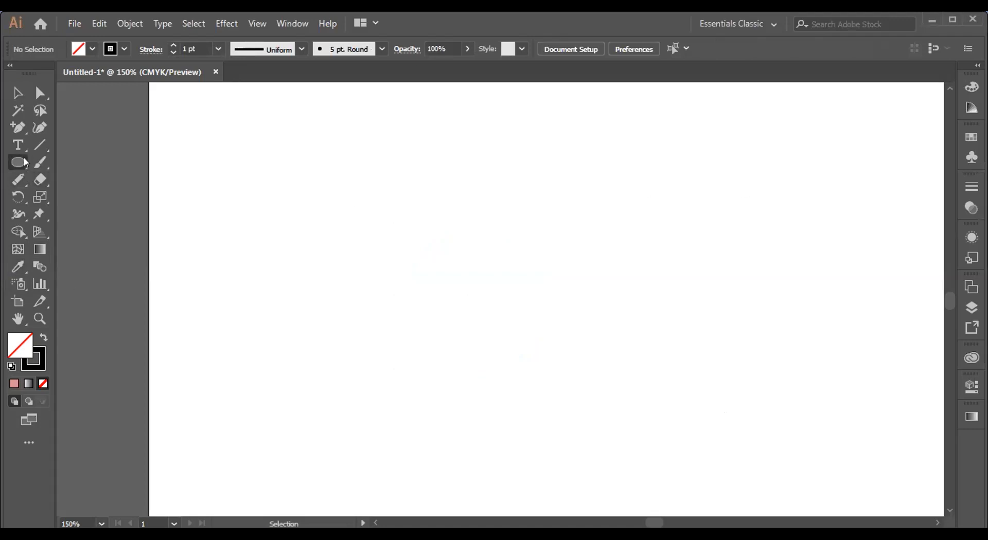
pyautogui.moveTo(381, 206)
pyautogui.mouseDown()
pyautogui.moveTo(423, 251)
pyautogui.moveTo(617, 329)
pyautogui.mouseUp()
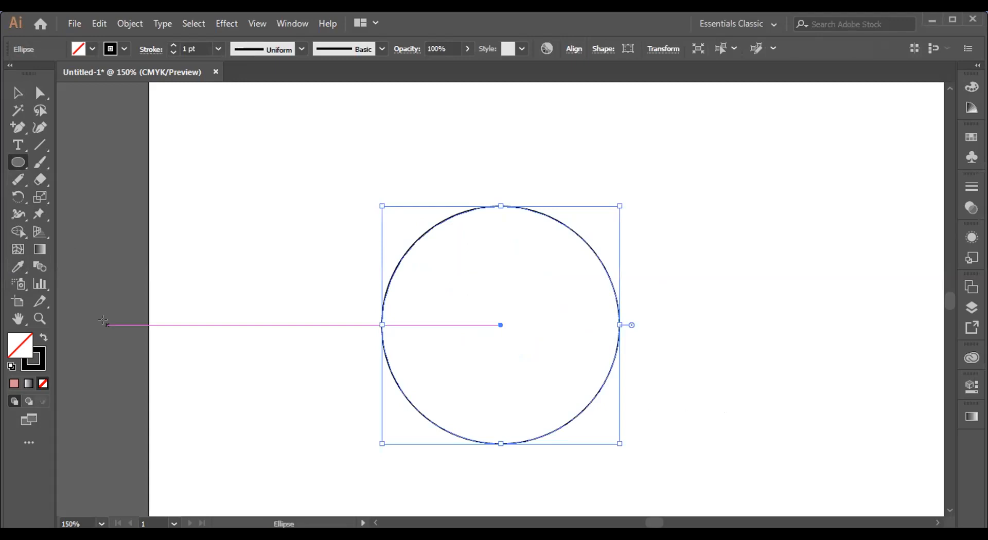
pyautogui.doubleClick(18, 352)
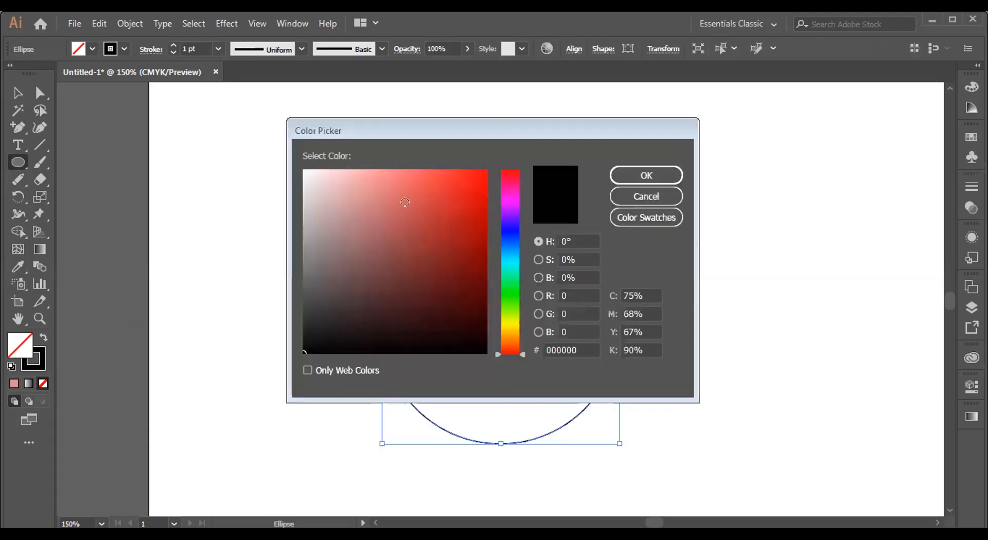
pyautogui.click(405, 202)
pyautogui.click(646, 176)
# Step: Remove the red circle's black stroke and deselect the circle
pyautogui.click(18, 92)
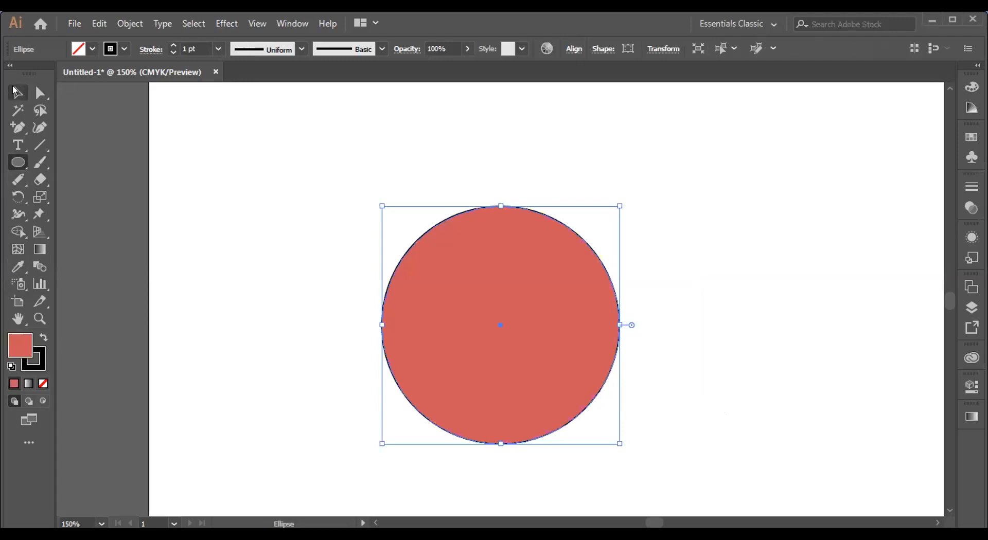
pyautogui.click(41, 354)
pyautogui.click(44, 383)
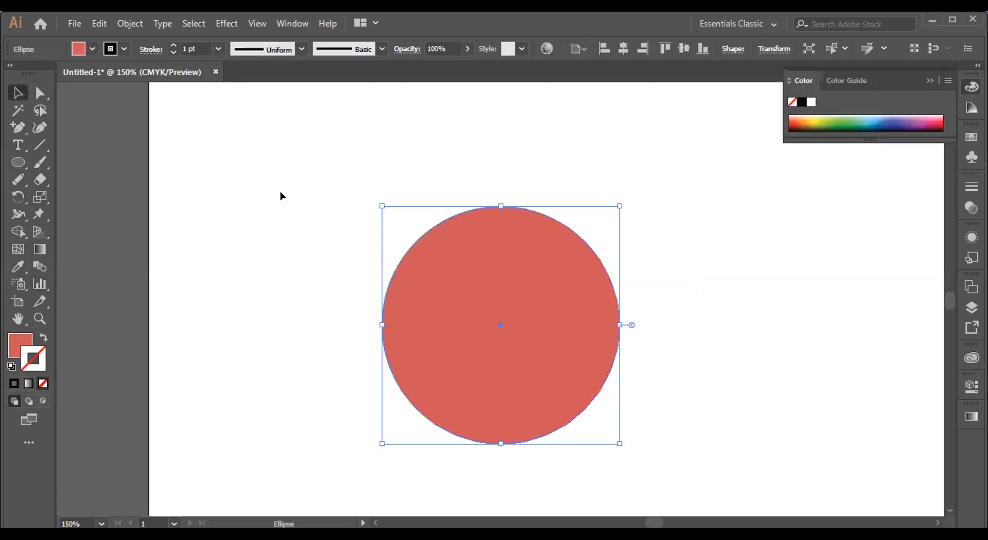
pyautogui.click(262, 176)
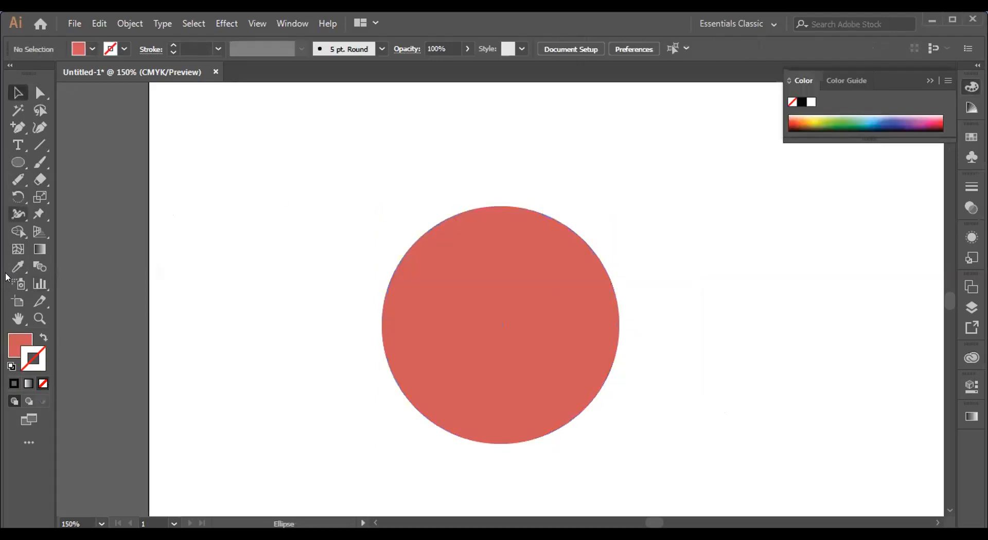
# Step: Activate the Gradient tool, skip its Freeform Gradient tour, and bring up the gradient settings
pyautogui.click(42, 250)
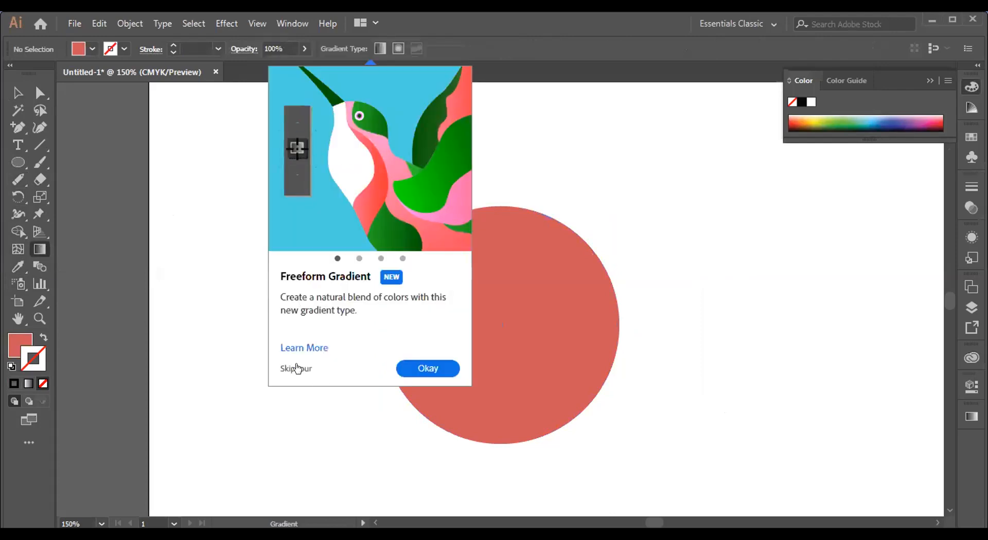
pyautogui.click(296, 368)
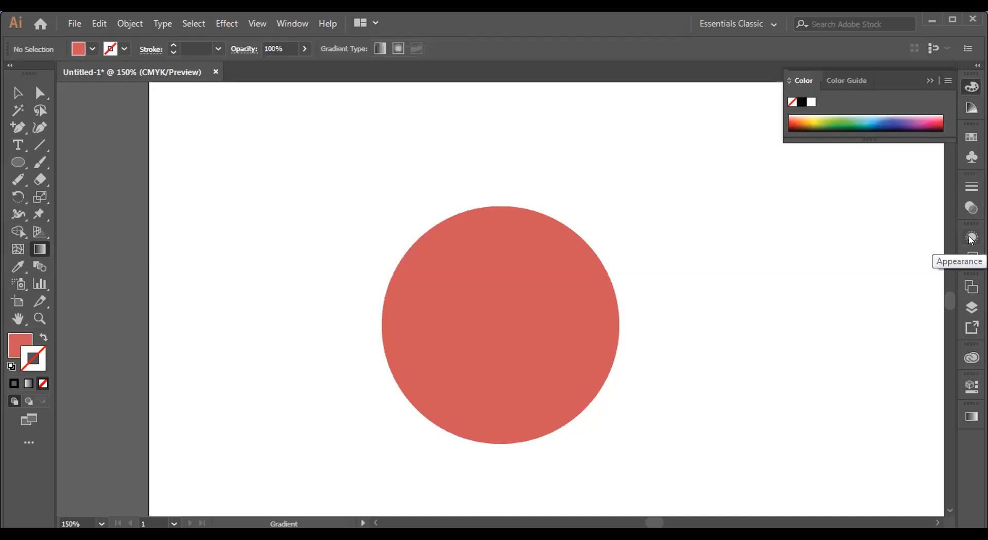
pyautogui.click(969, 206)
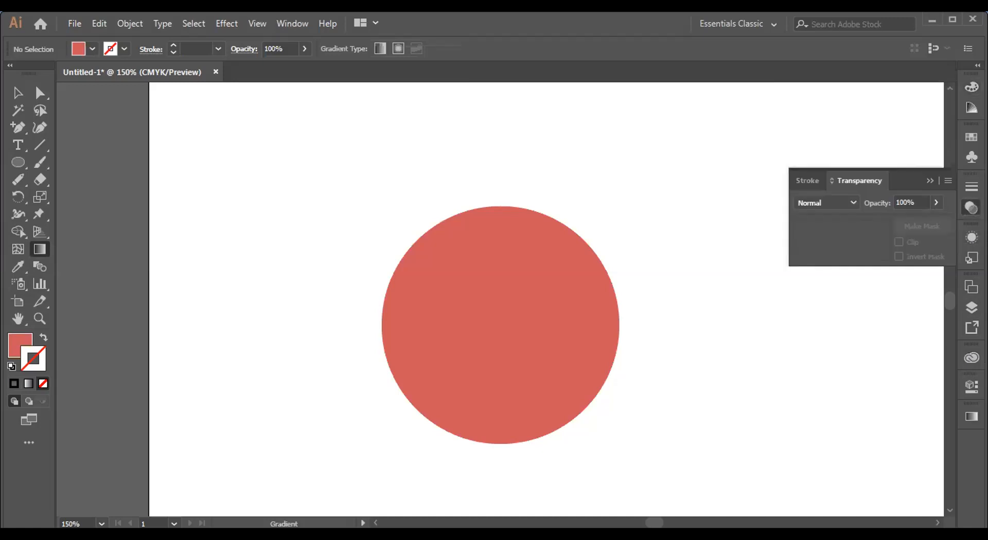
pyautogui.click(971, 416)
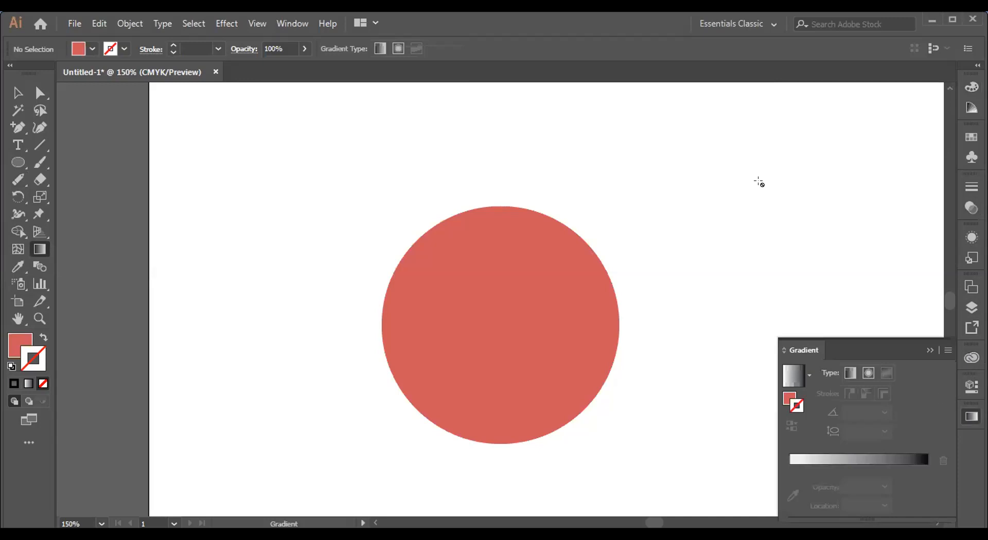
# Step: Select the red circle and apply a radial white-to-black gradient to its stroke
pyautogui.click(854, 458)
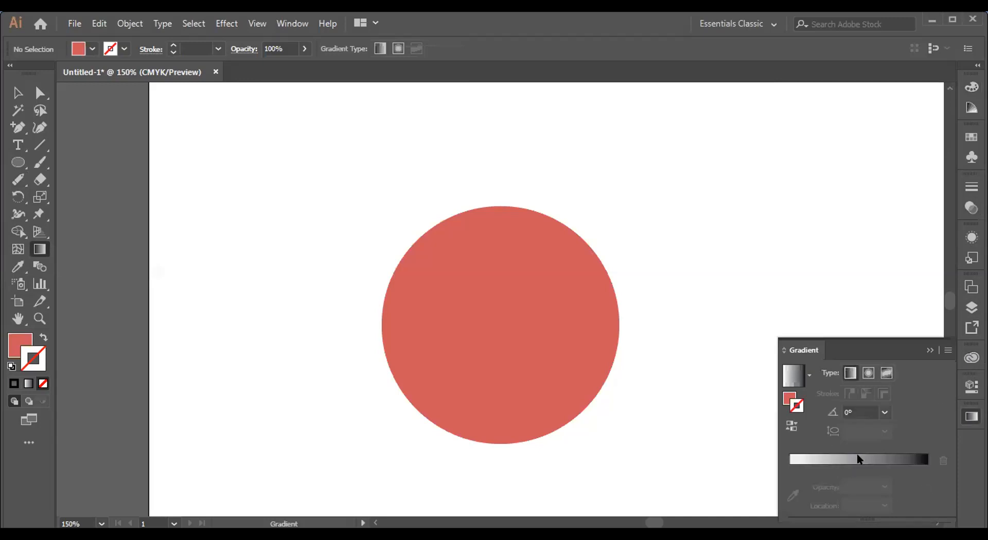
pyautogui.press('v')
pyautogui.moveTo(315, 244); pyautogui.dragTo(534, 384)
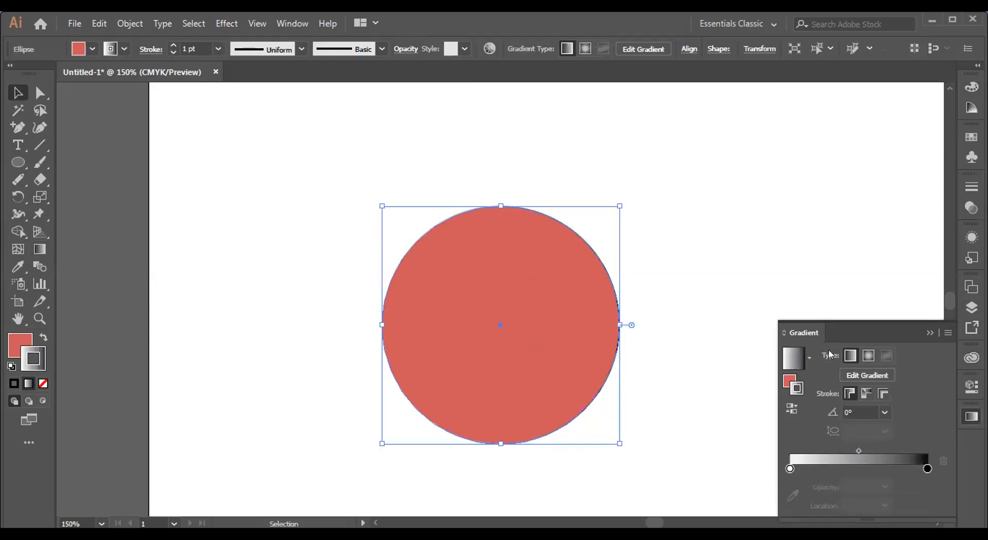
pyautogui.click(869, 356)
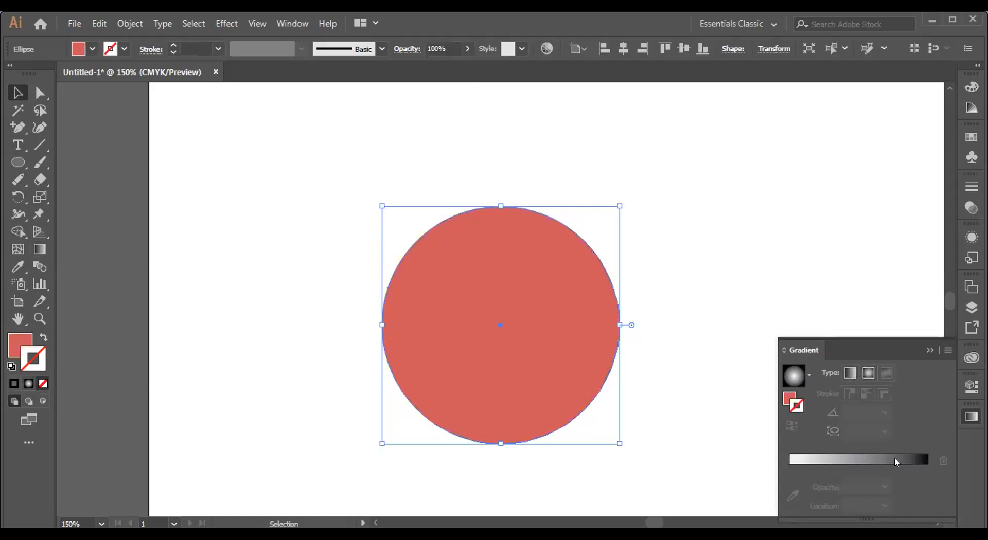
pyautogui.click(895, 460)
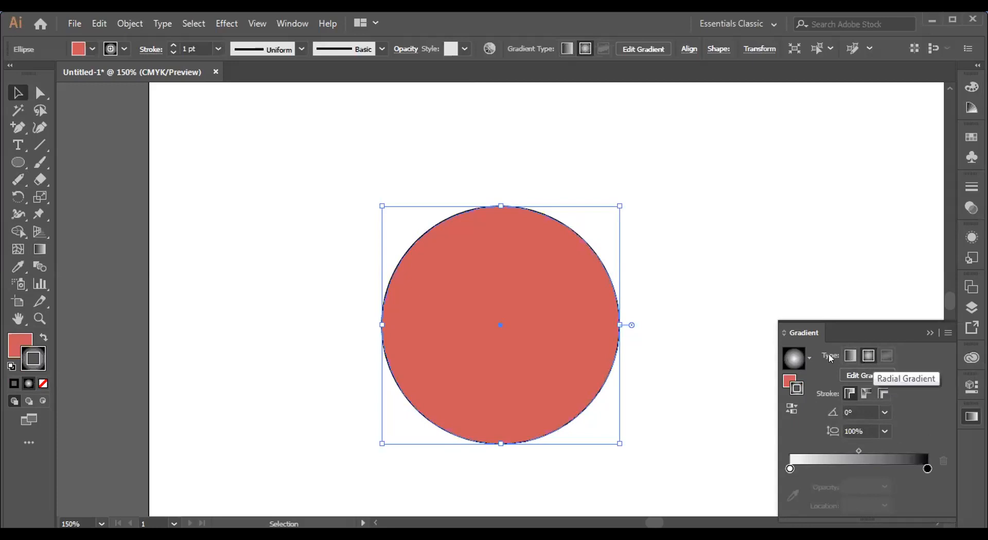
# Step: Try the Orange, Yellow gradient preset on the circle's stroke and undo it
pyautogui.click(808, 357)
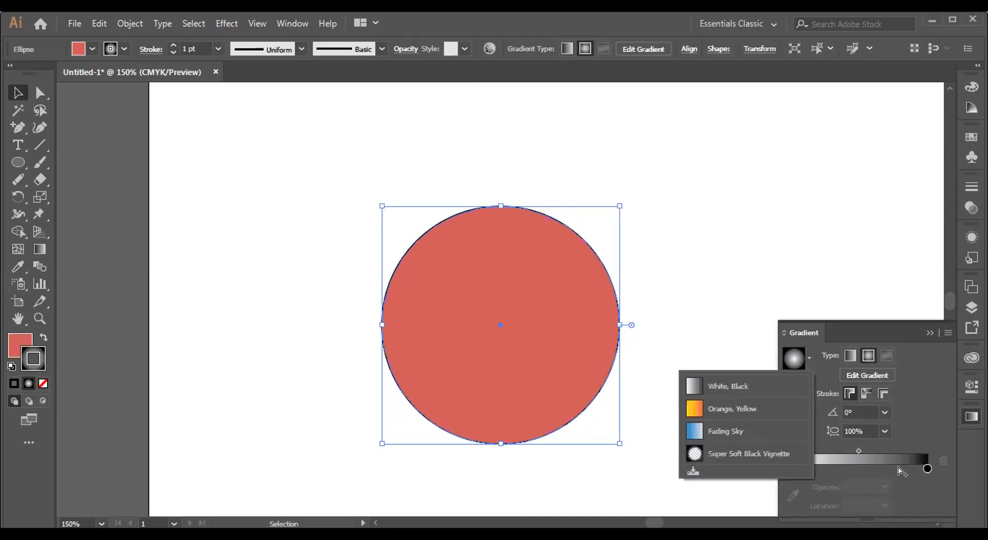
pyautogui.click(735, 408)
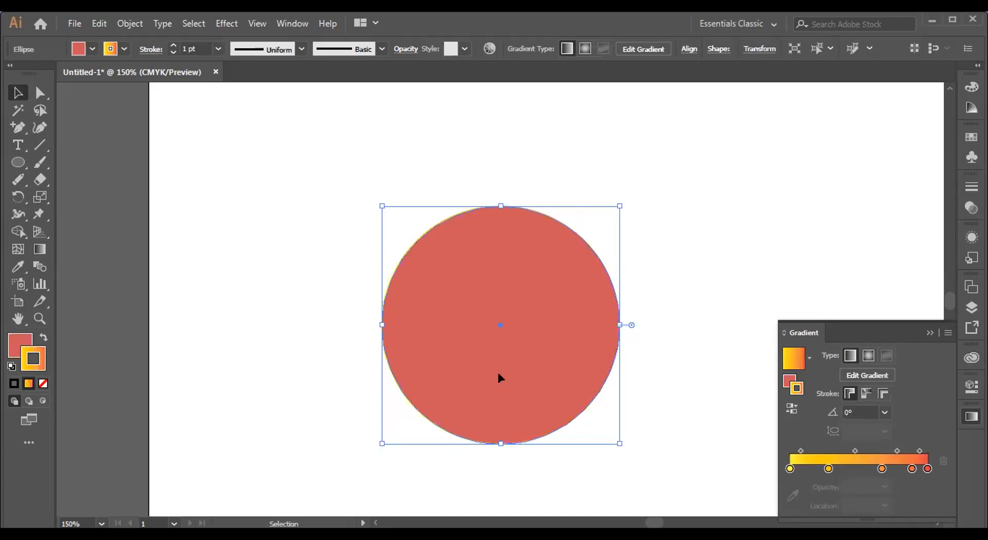
pyautogui.hotkey('ctrl', 'z')
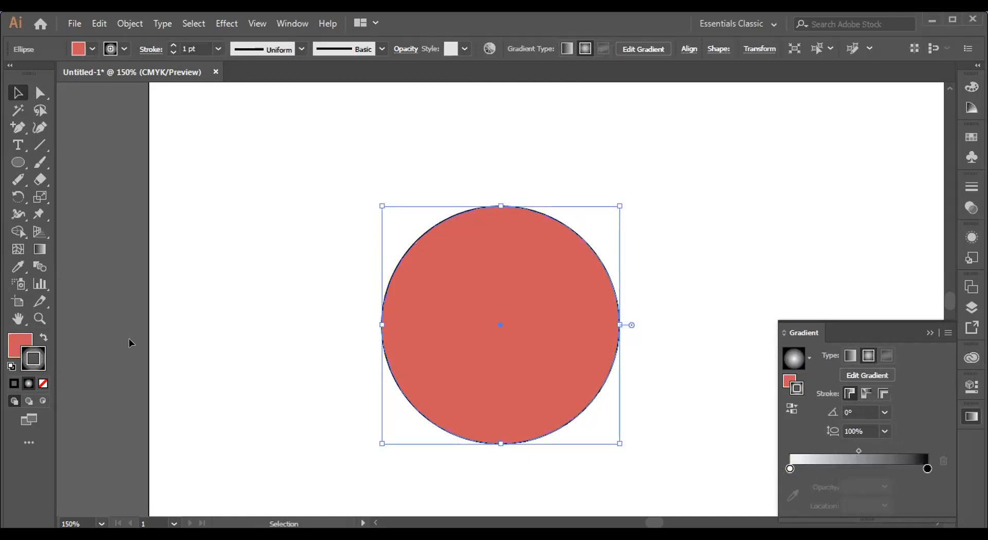
# Step: Rework the stroke's radial gradient to run from white to red, removing the black stop and placing the red stop at 92.01%
pyautogui.click(822, 468)
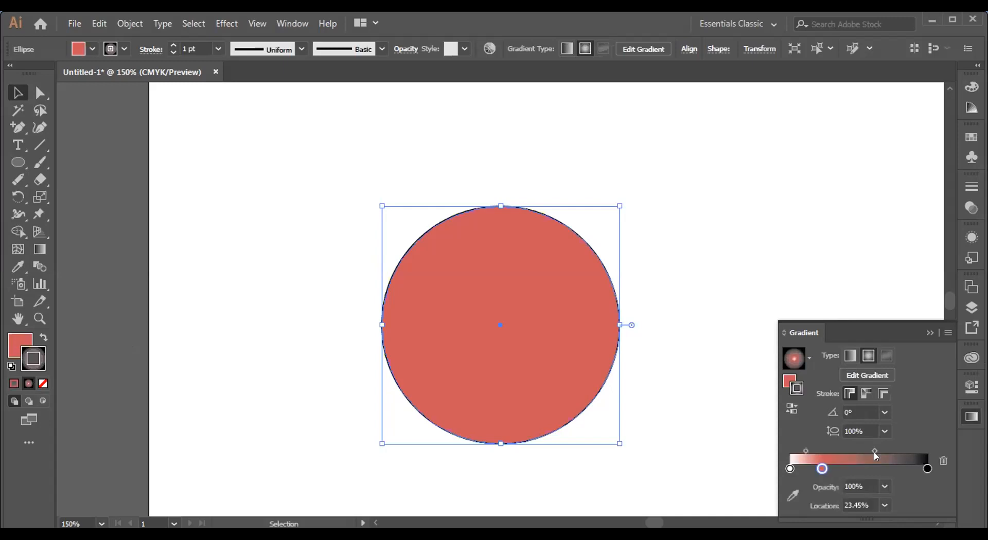
pyautogui.click(874, 451)
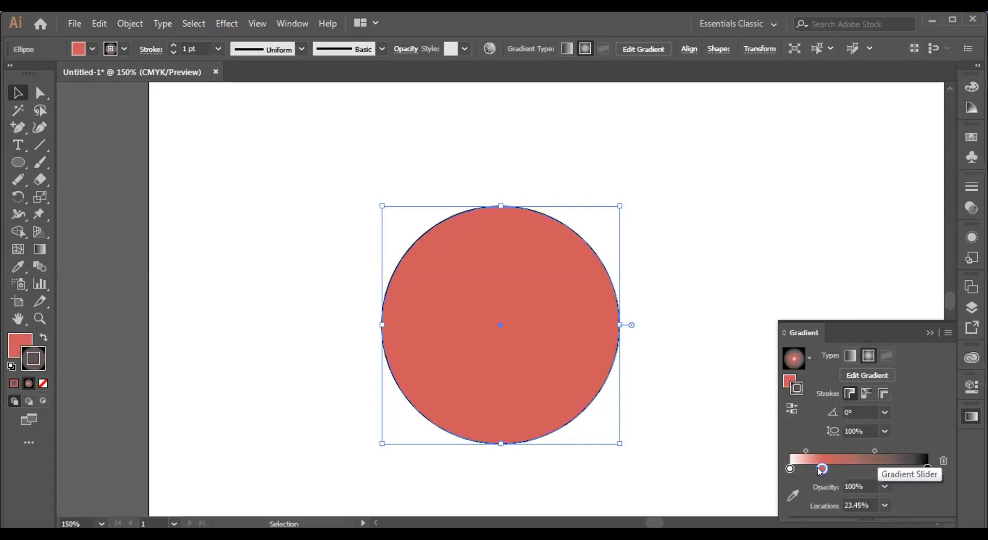
pyautogui.moveTo(822, 469); pyautogui.dragTo(867, 468)
pyautogui.moveTo(790, 468); pyautogui.dragTo(823, 469)
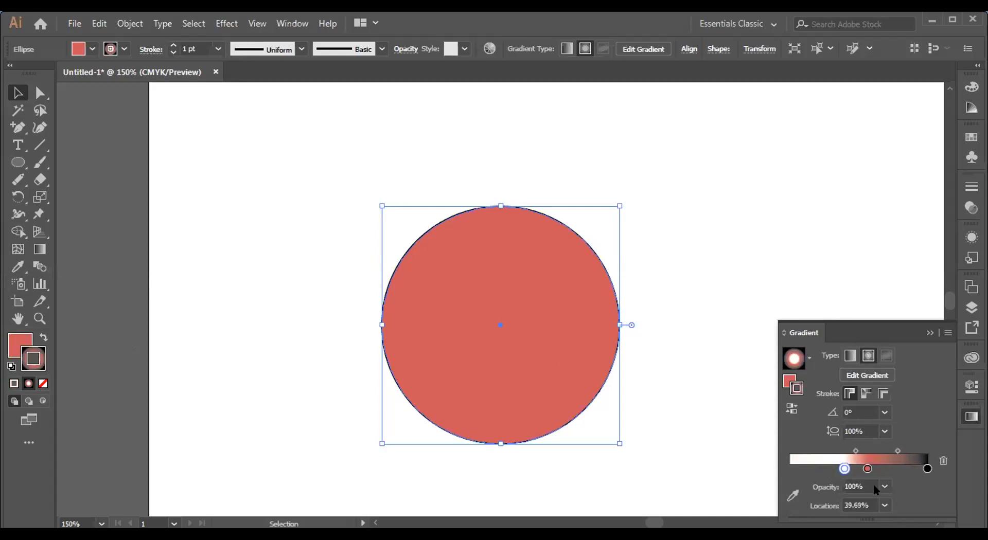
pyautogui.moveTo(845, 468); pyautogui.dragTo(789, 469)
pyautogui.moveTo(927, 468); pyautogui.dragTo(918, 499)
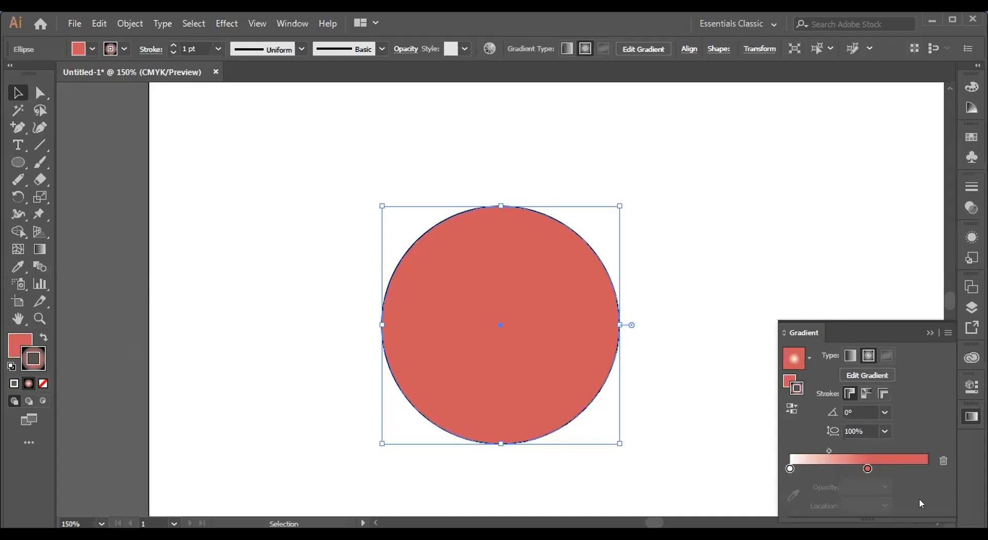
pyautogui.moveTo(868, 468); pyautogui.dragTo(916, 468)
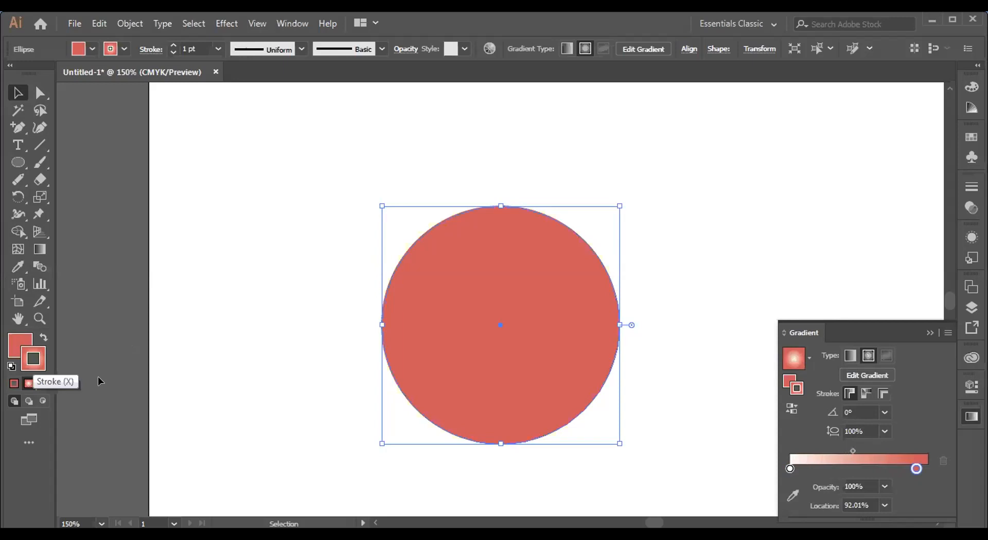
# Step: Clear the circle's stroke, reapply the white-to-red radial gradient to it, and add a red stop at 25.52%
pyautogui.click(43, 383)
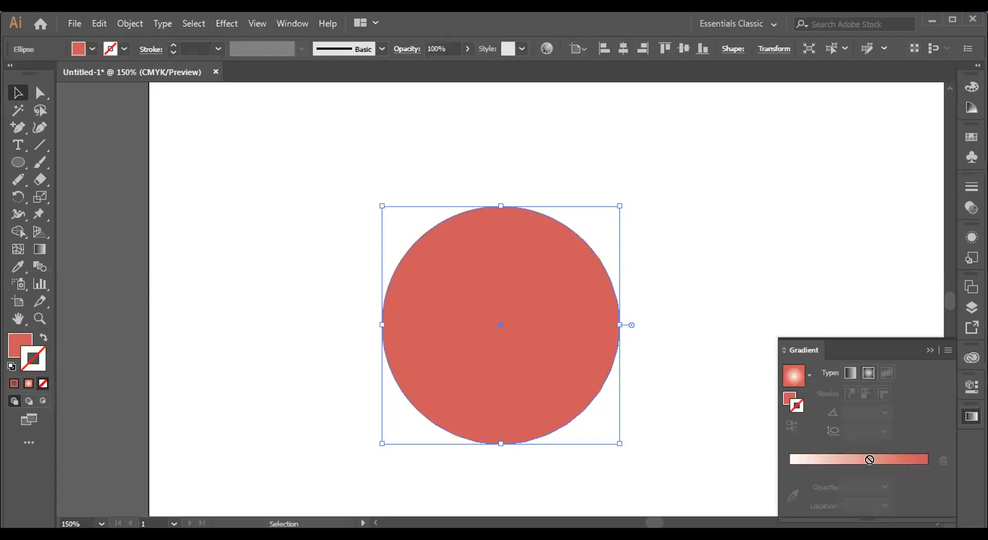
pyautogui.click(900, 460)
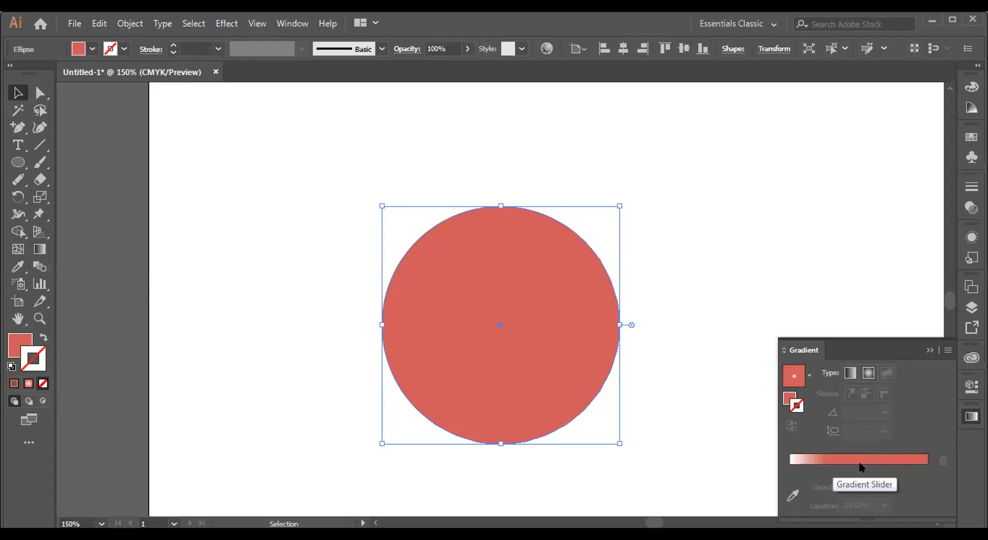
pyautogui.click(829, 459)
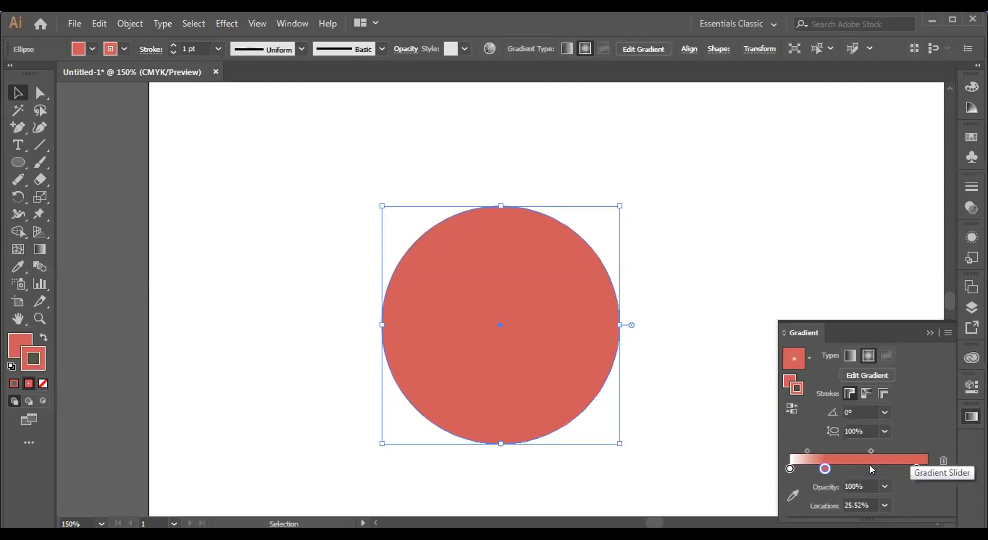
# Step: Make the gradient linear with a red stop at 76.55% and apply it to the circle's fill, leaving no stroke
pyautogui.moveTo(824, 468); pyautogui.dragTo(862, 468)
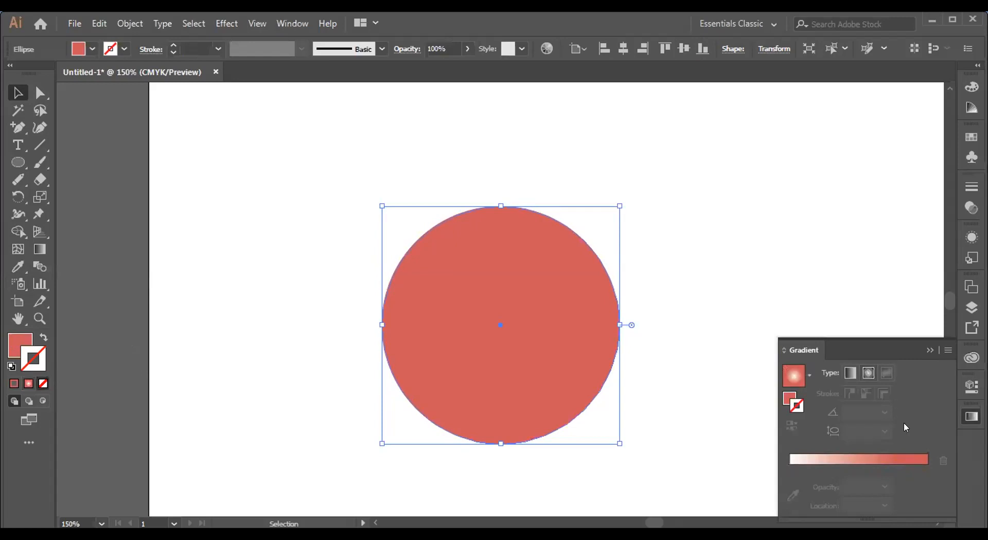
pyautogui.click(849, 372)
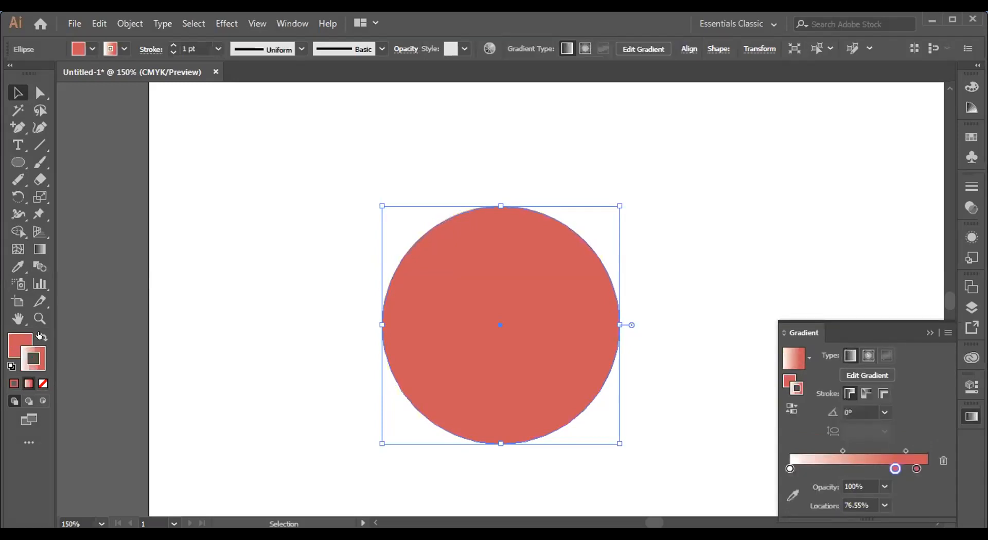
pyautogui.hotkey('shift', 'x')
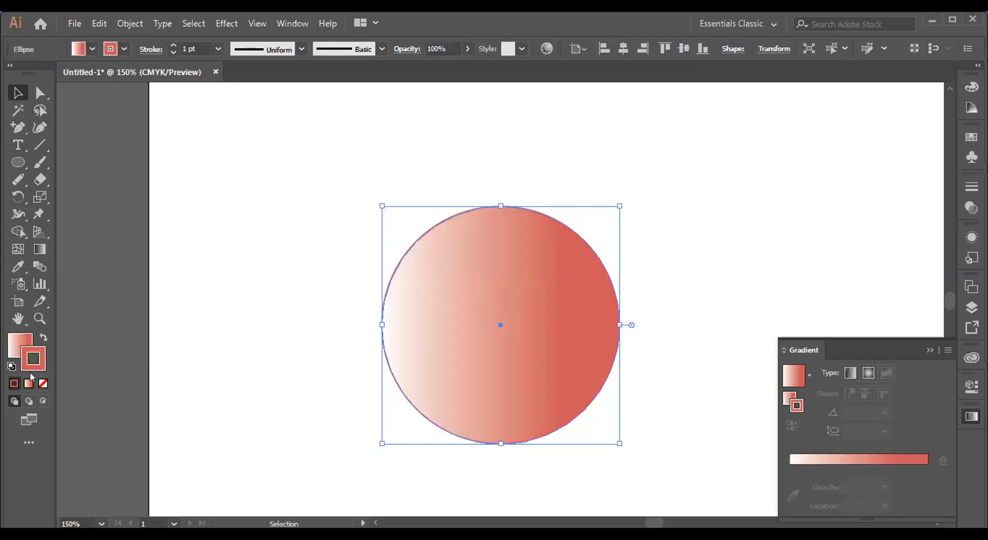
pyautogui.click(43, 384)
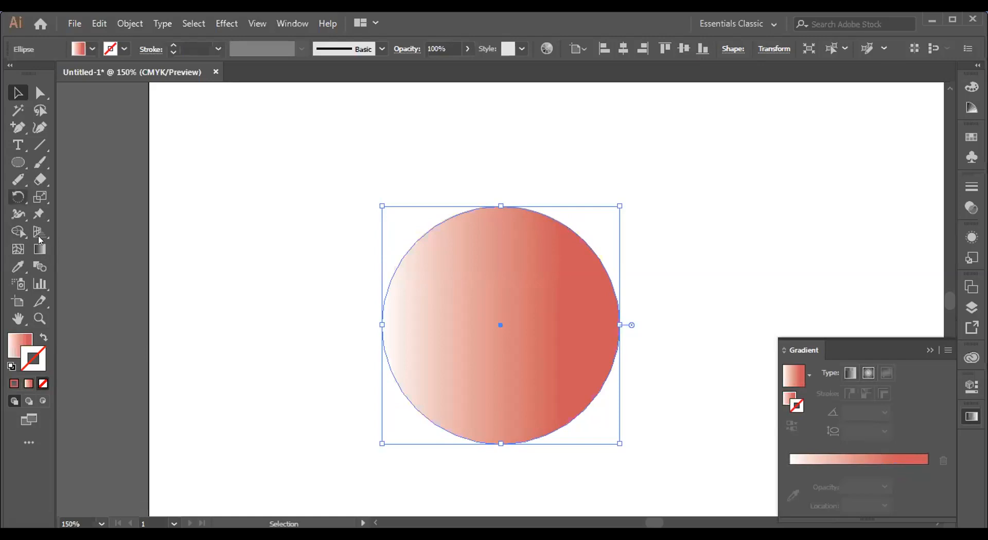
# Step: Try applying the linear white-to-red gradient to the circle's stroke with the Gradient tool, and clear the stroke again
pyautogui.press('g')
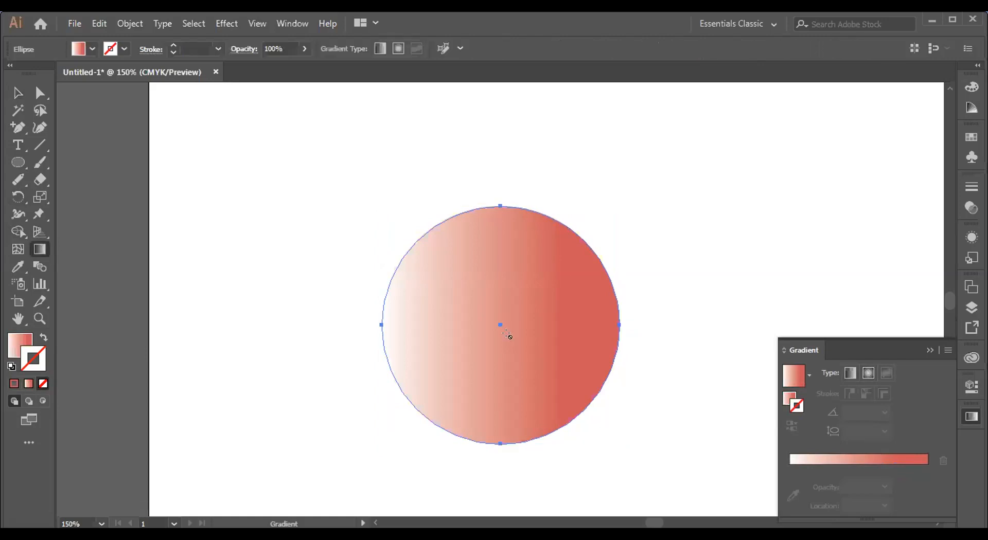
pyautogui.click(837, 462)
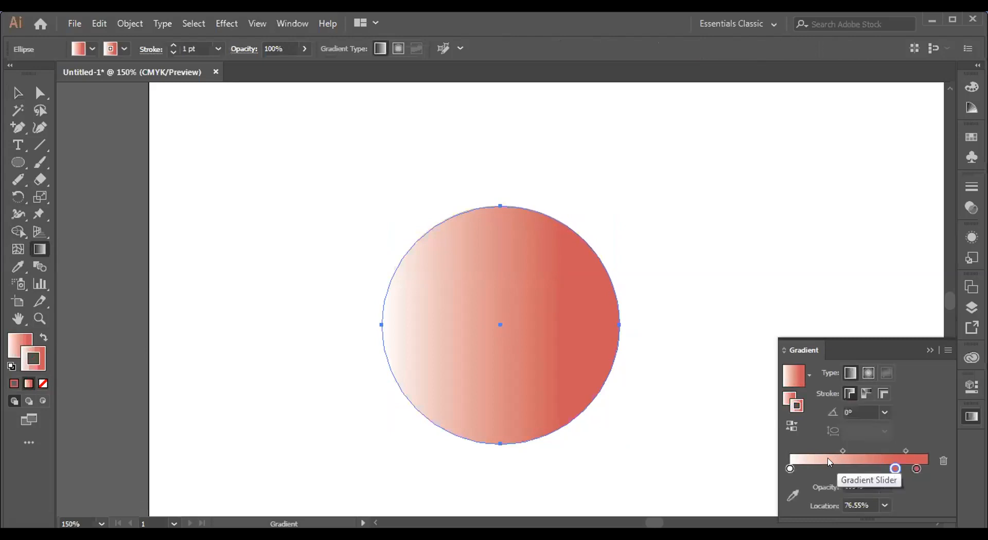
pyautogui.click(42, 385)
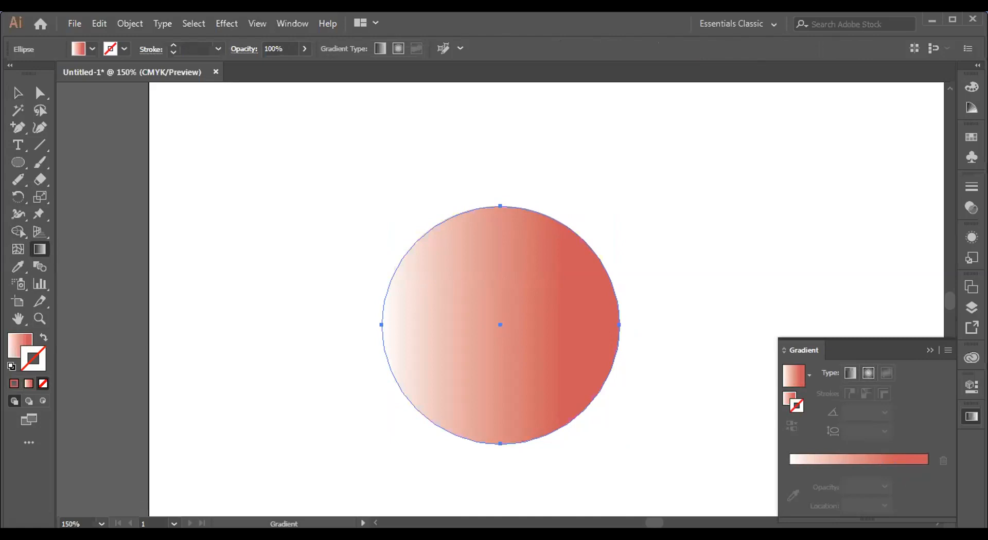
# Step: Fill the circle with lime green and add that green as a stop at 30.67% in the linear gradient
pyautogui.doubleClick(17, 343)
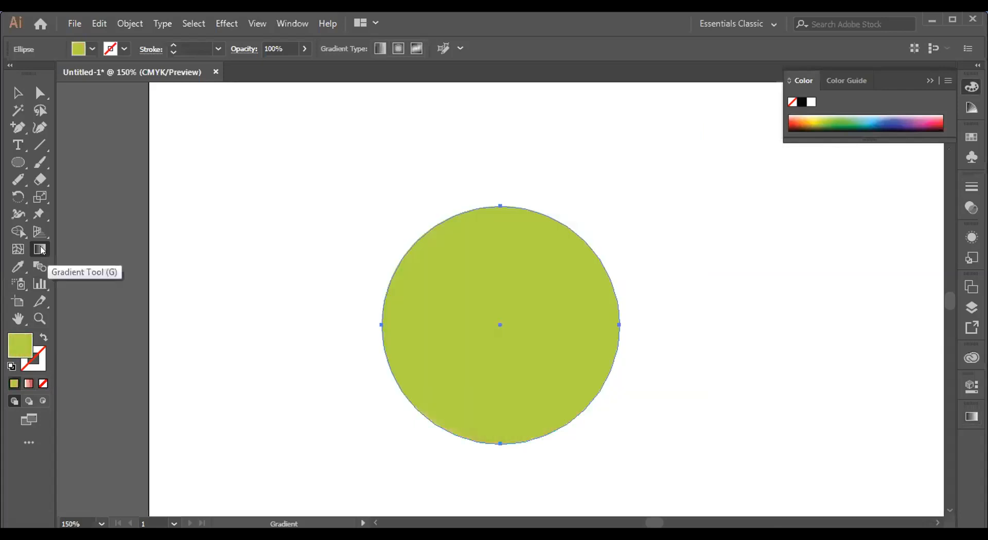
pyautogui.doubleClick(39, 249)
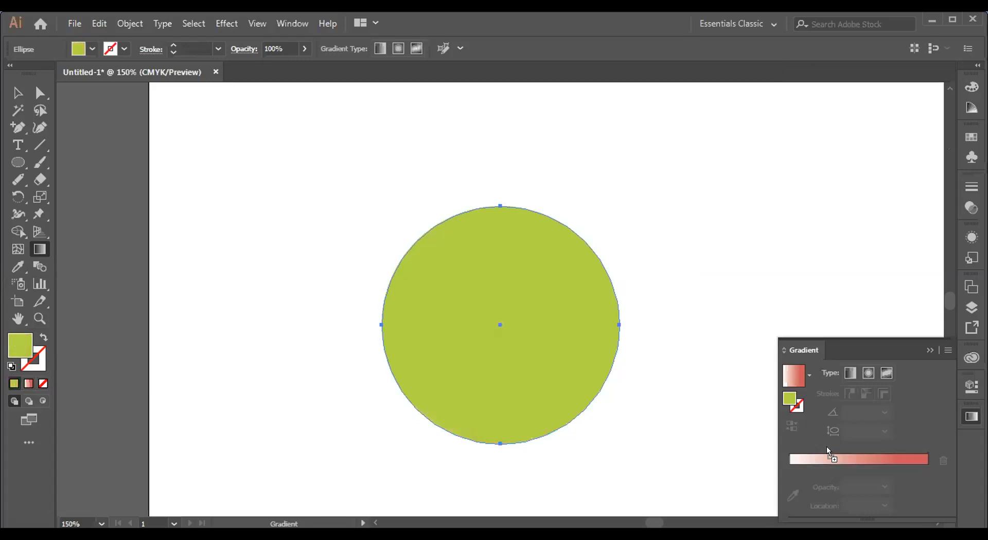
pyautogui.click(843, 459)
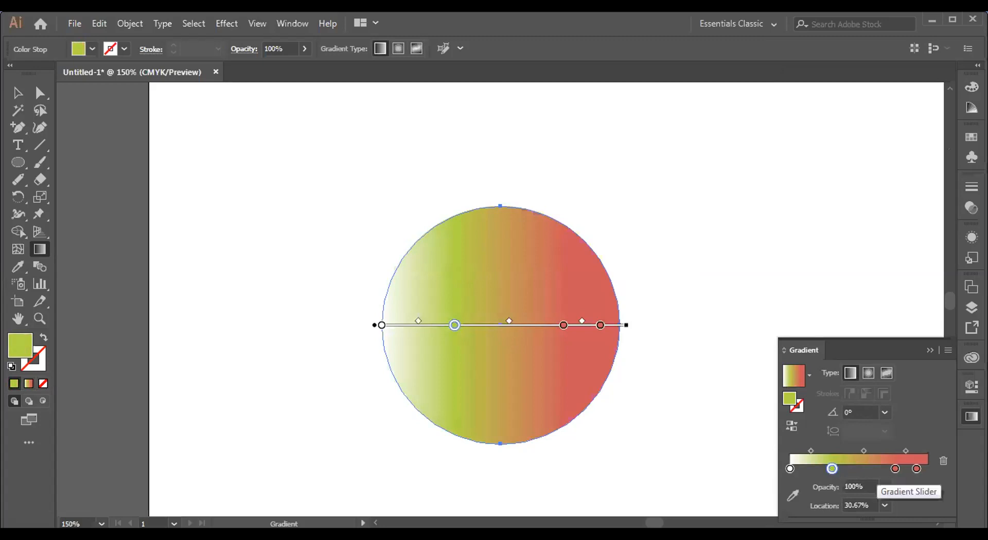
# Step: Remove the outermost red stop and the white stop, moving the green stop near the start and the red stop to 84.28%
pyautogui.moveTo(916, 469); pyautogui.dragTo(911, 486)
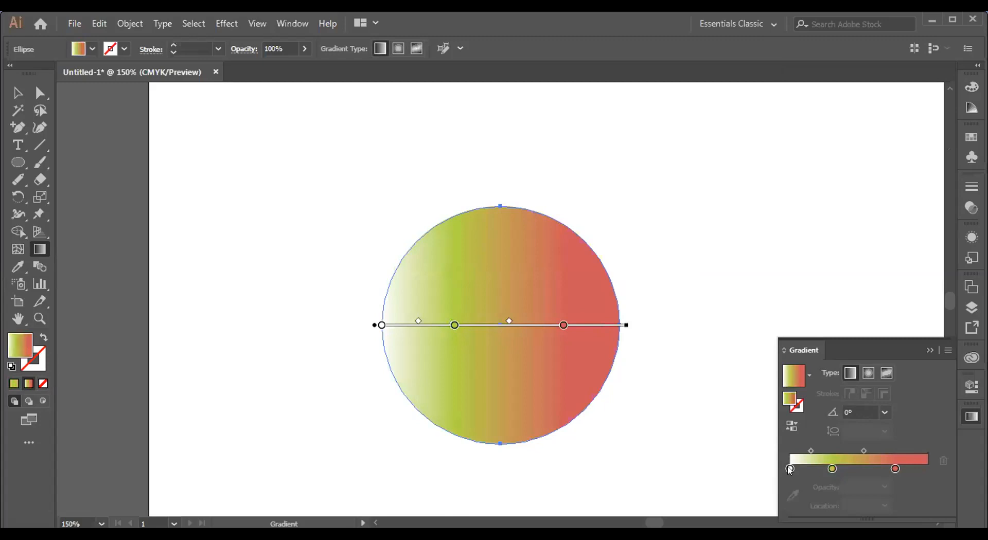
pyautogui.moveTo(790, 469)
pyautogui.mouseDown()
pyautogui.moveTo(796, 486)
pyautogui.moveTo(802, 469)
pyautogui.mouseUp()
pyautogui.moveTo(895, 470)
pyautogui.mouseDown()
pyautogui.moveTo(836, 474)
pyautogui.moveTo(906, 469)
pyautogui.mouseUp()
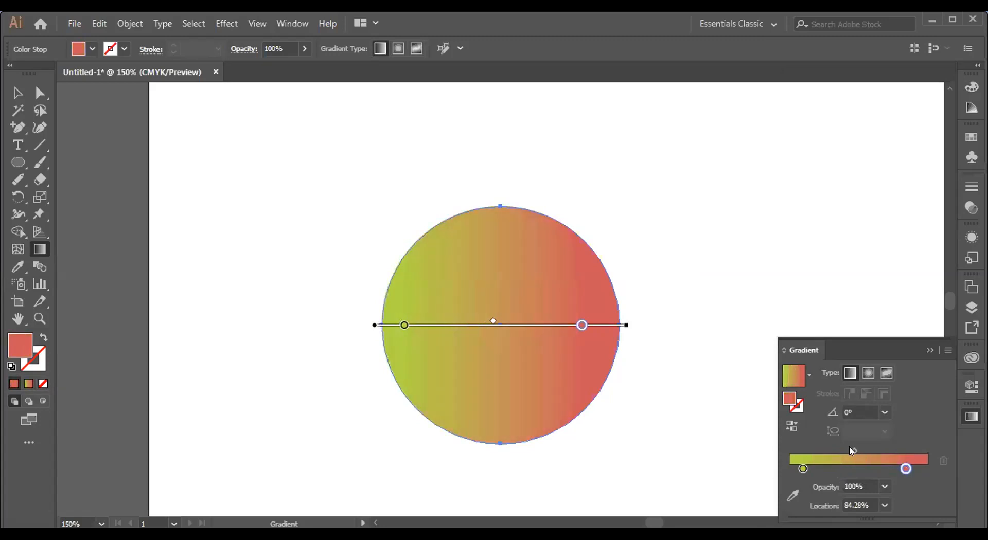
# Step: Set the midpoint between the green and red stops to 53.45% and change the circle's gradient type to radial
pyautogui.click(853, 450)
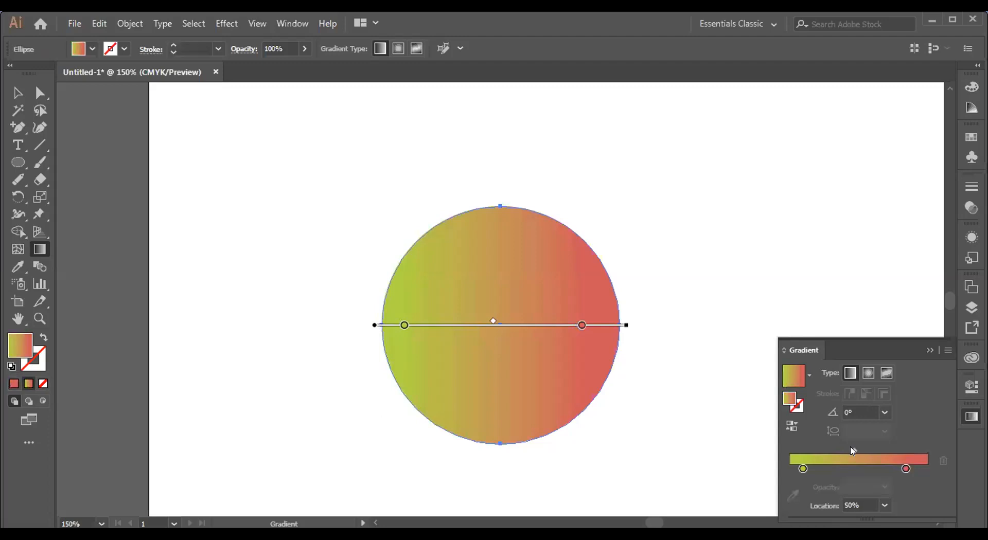
pyautogui.moveTo(897, 457); pyautogui.dragTo(894, 455)
pyautogui.moveTo(830, 470); pyautogui.dragTo(893, 475)
pyautogui.click(868, 374)
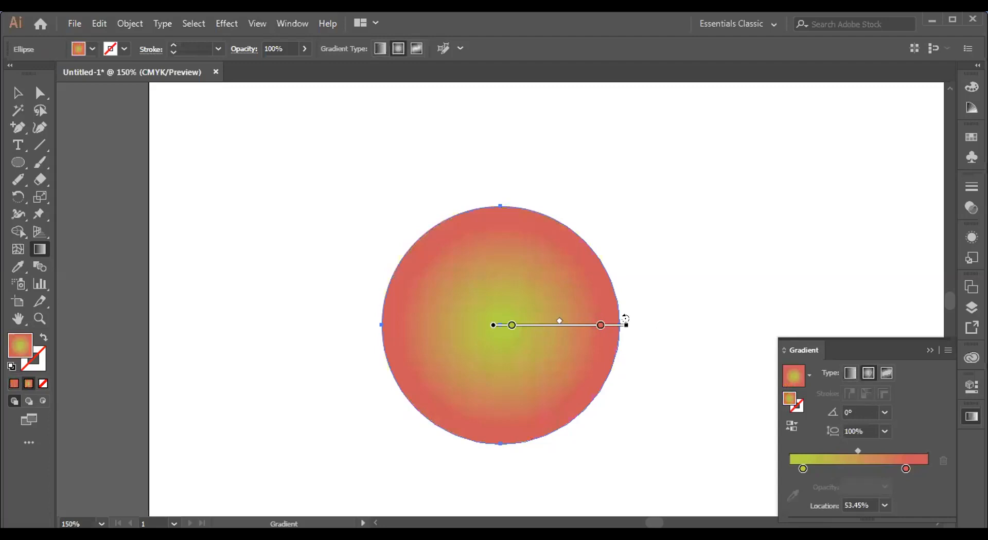
# Step: Rotate the radial gradient on the circle to 114.3°
pyautogui.moveTo(629, 322); pyautogui.dragTo(597, 240)
pyautogui.moveTo(460, 242); pyautogui.dragTo(460, 240)
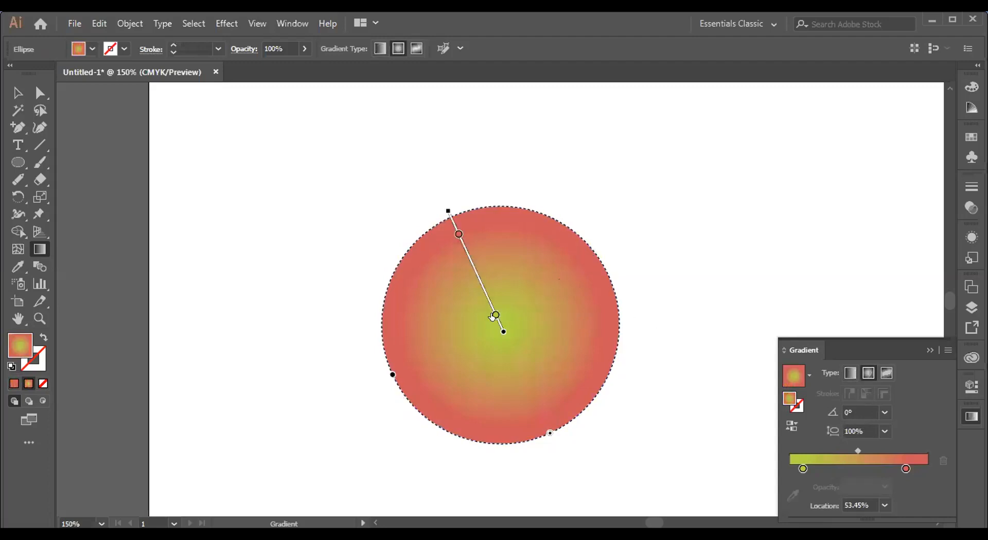
pyautogui.moveTo(439, 196); pyautogui.dragTo(440, 195)
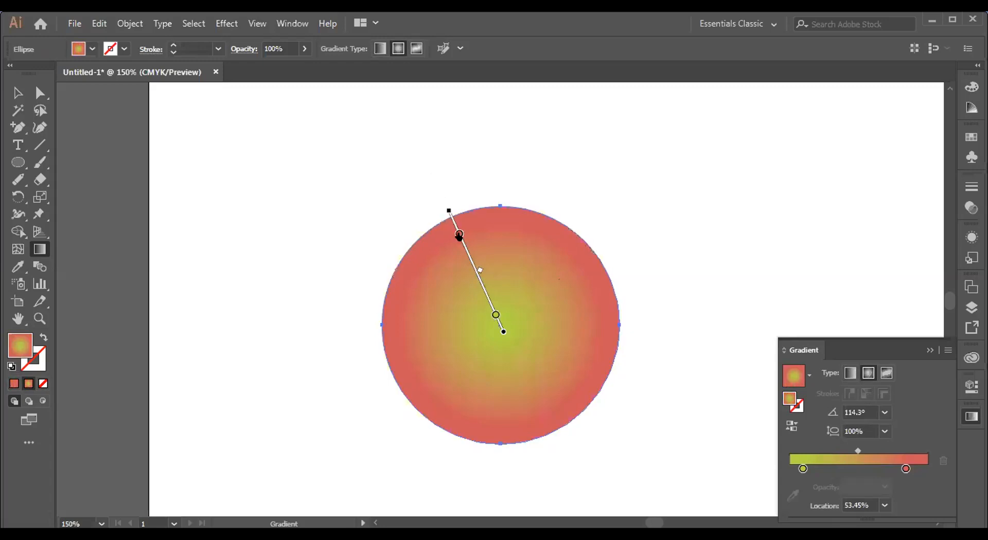
# Step: Move the radial gradient's red stop to 69.2% and its green stop to 25.88% on the circle
pyautogui.moveTo(459, 235)
pyautogui.mouseDown()
pyautogui.moveTo(480, 278)
pyautogui.moveTo(461, 237)
pyautogui.mouseUp()
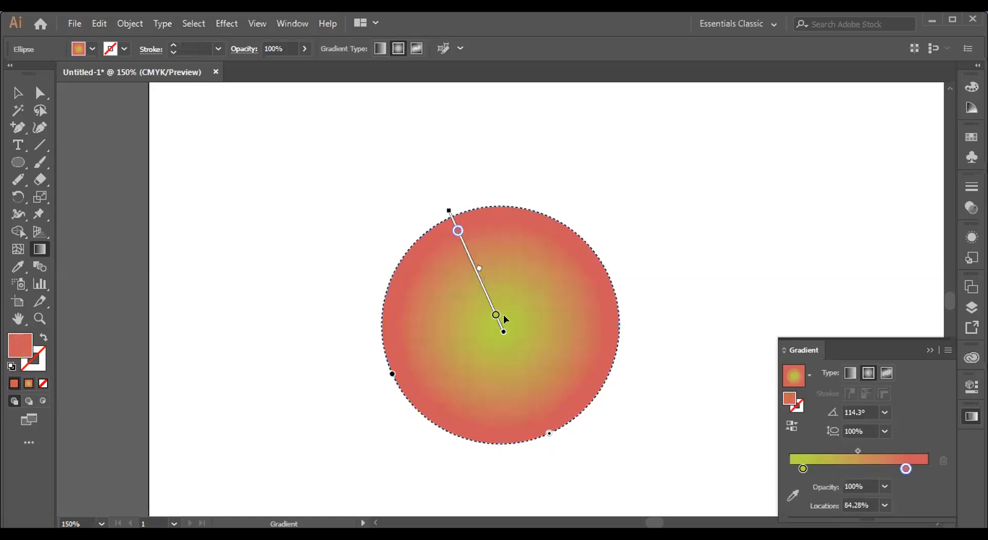
pyautogui.hotkey('ctrl', 'z')
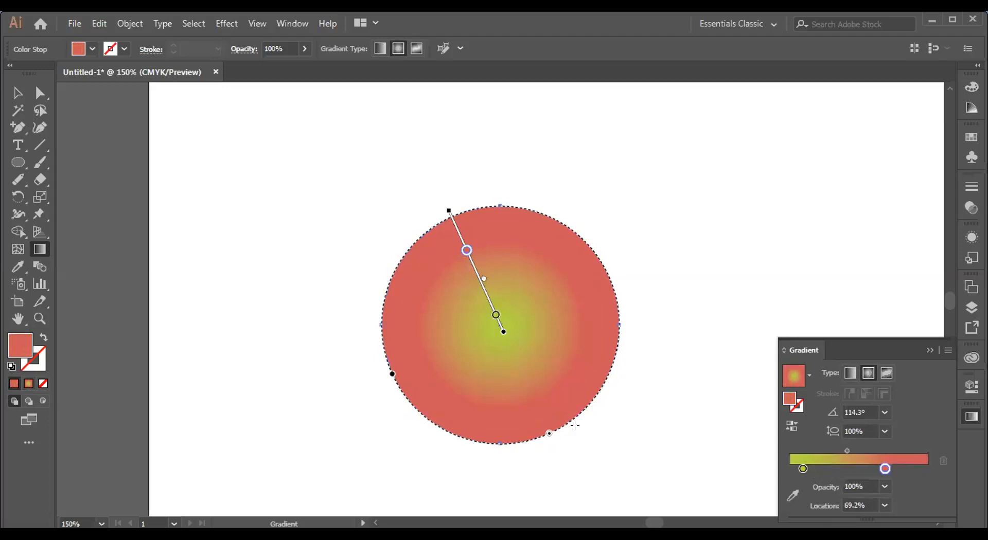
pyautogui.moveTo(492, 319)
pyautogui.moveTo(493, 319)
pyautogui.mouseDown()
pyautogui.moveTo(473, 273)
pyautogui.moveTo(502, 321)
pyautogui.moveTo(491, 306)
pyautogui.mouseUp()
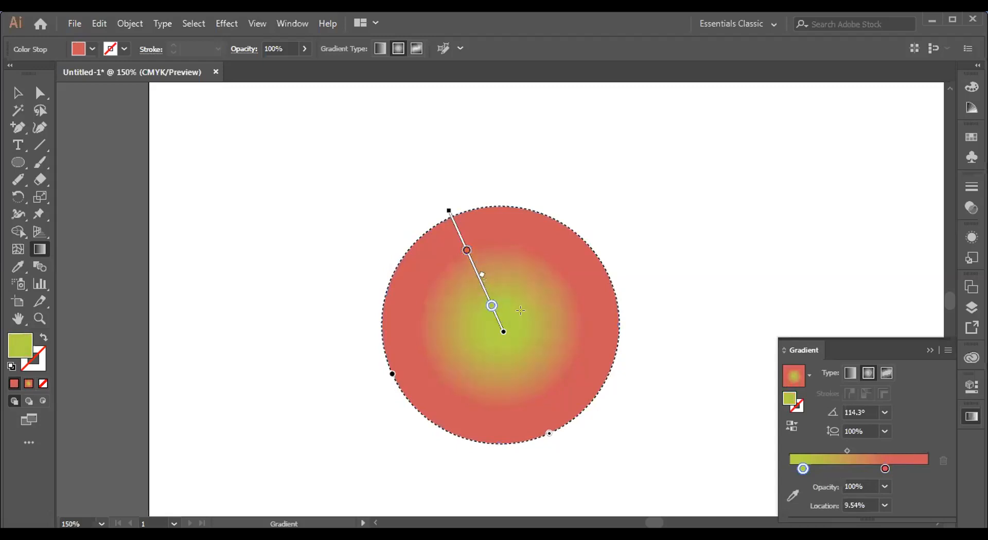
pyautogui.moveTo(487, 308); pyautogui.dragTo(483, 298)
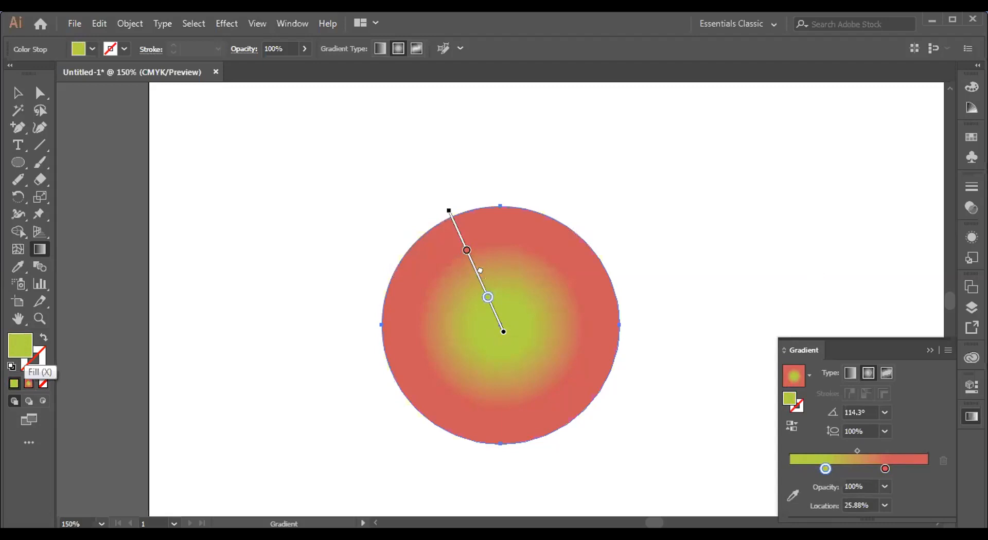
# Step: Choose a pale pink as the circle's solid fill colour
pyautogui.click(971, 108)
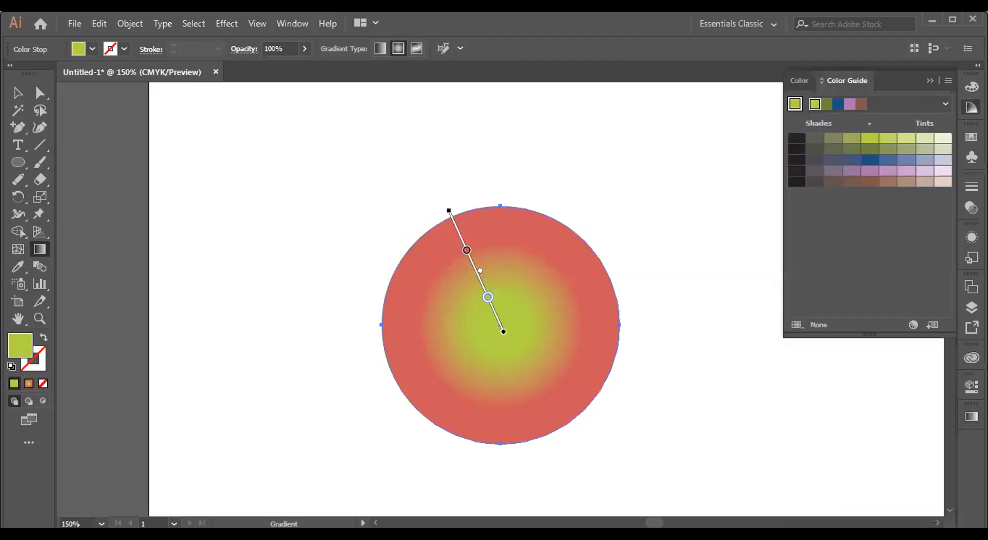
pyautogui.click(799, 81)
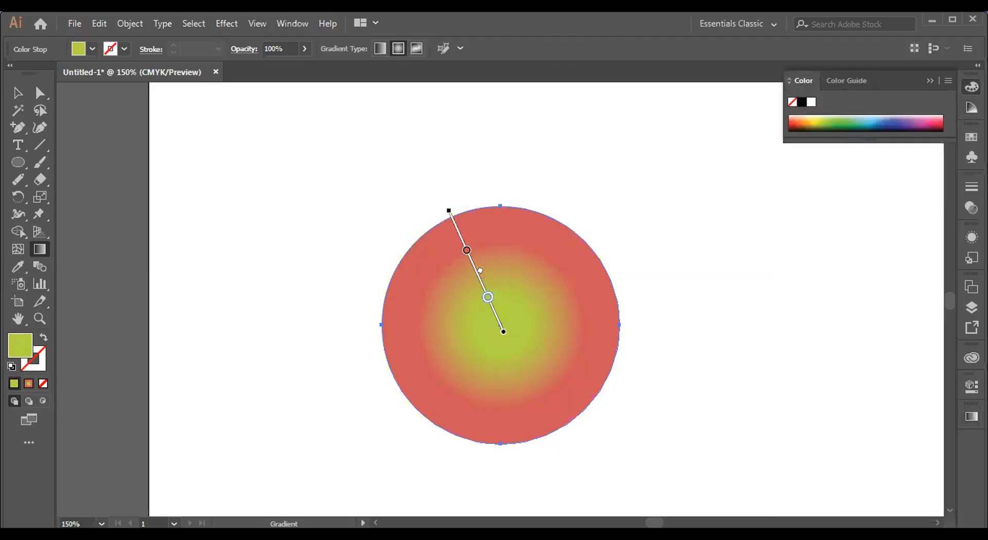
pyautogui.click(962, 423)
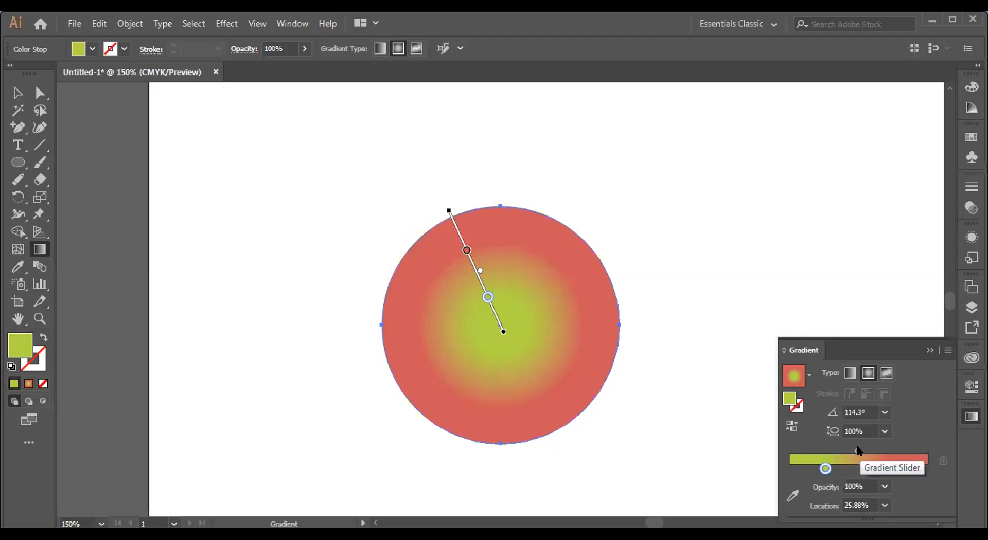
pyautogui.click(857, 451)
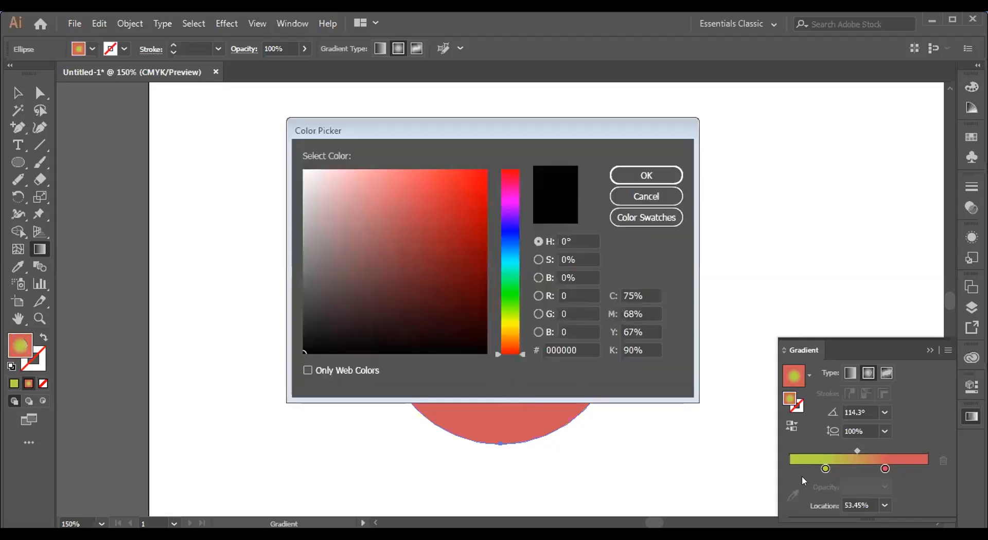
pyautogui.click(669, 175)
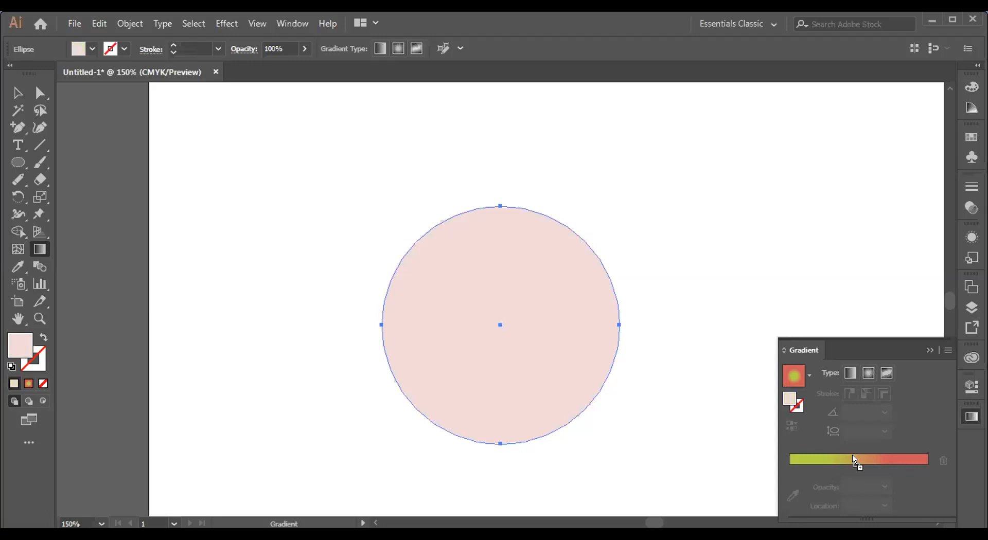
# Step: Add the pale pink to the radial gradient as a stop at 66.75%, swapping the others so red is central and green outermost
pyautogui.moveTo(20, 345); pyautogui.dragTo(857, 459)
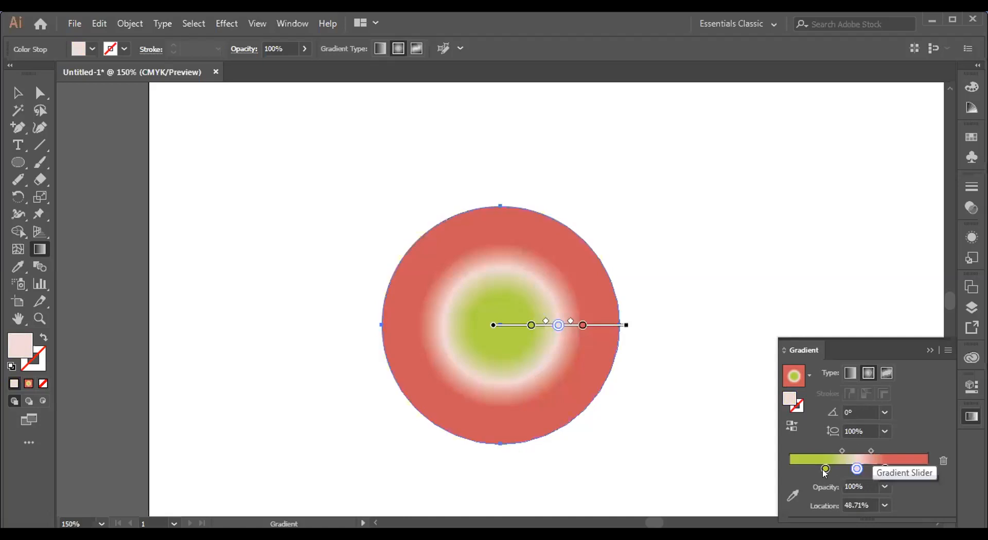
pyautogui.moveTo(825, 468); pyautogui.dragTo(884, 469)
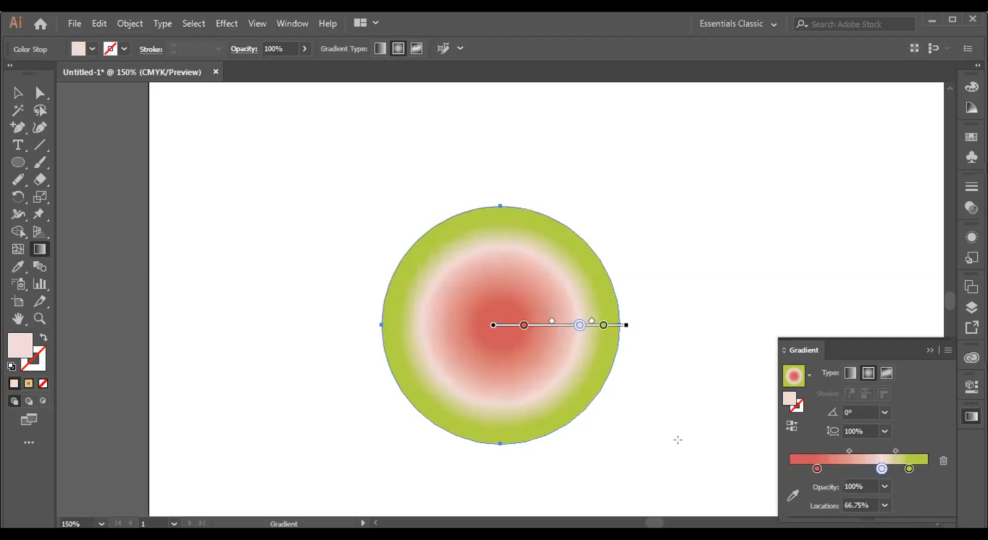
# Step: Redraw the radial gradient across the circle in several directions and lengths, ending diagonally at -49.6°
pyautogui.moveTo(398, 207); pyautogui.dragTo(656, 512)
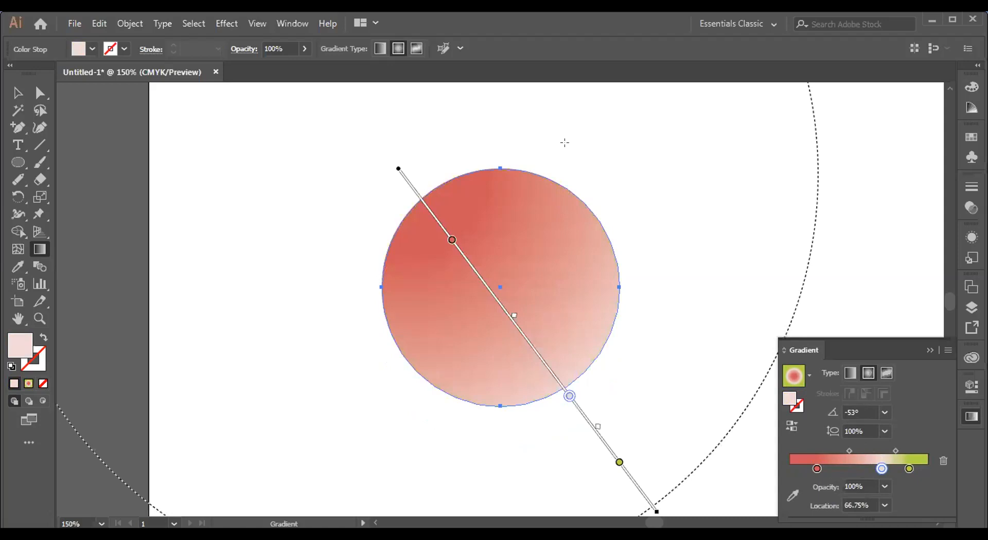
pyautogui.moveTo(573, 140); pyautogui.dragTo(510, 264)
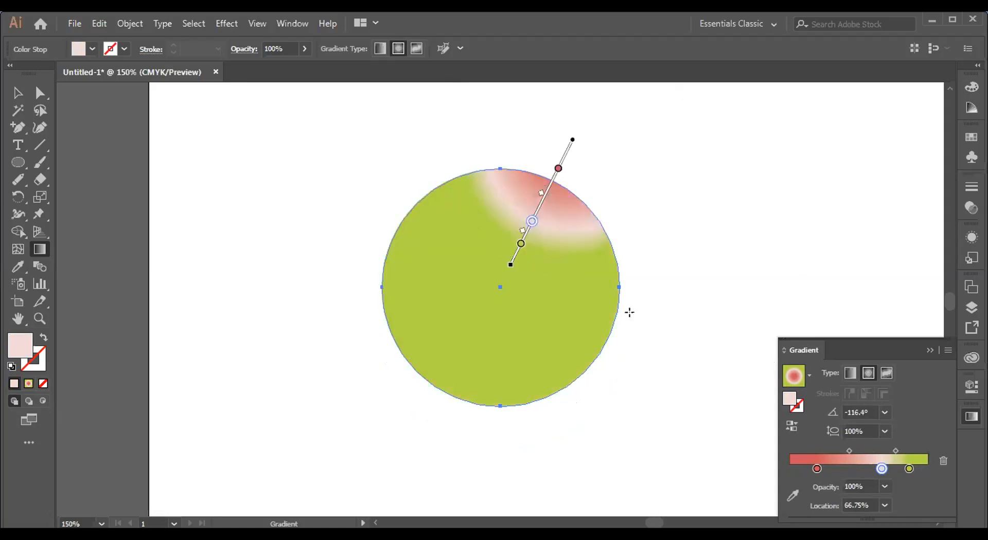
pyautogui.hotkey('ctrl', 'z')
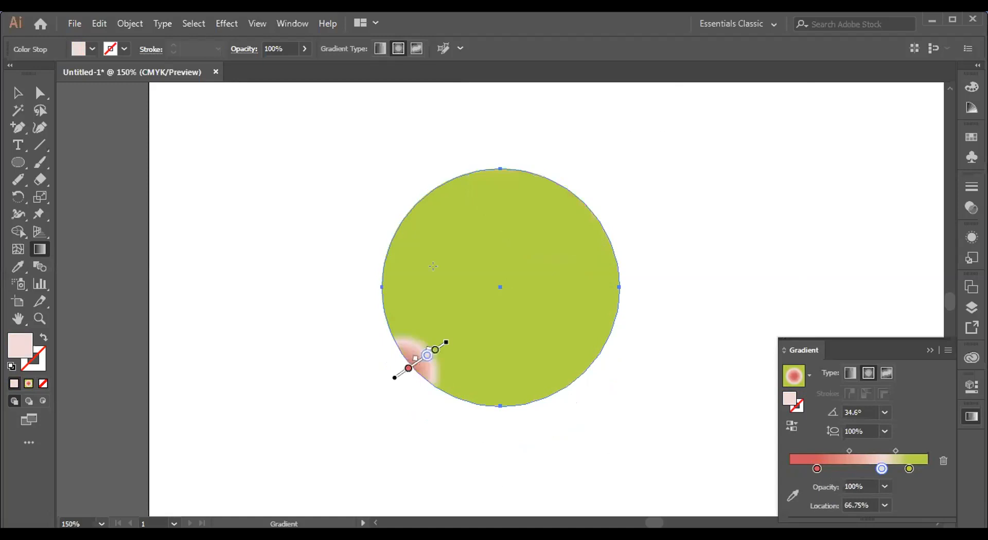
pyautogui.hotkey('ctrl', 'z')
pyautogui.hotkey('ctrl', 'z')
pyautogui.hotkey('ctrl', 'z')
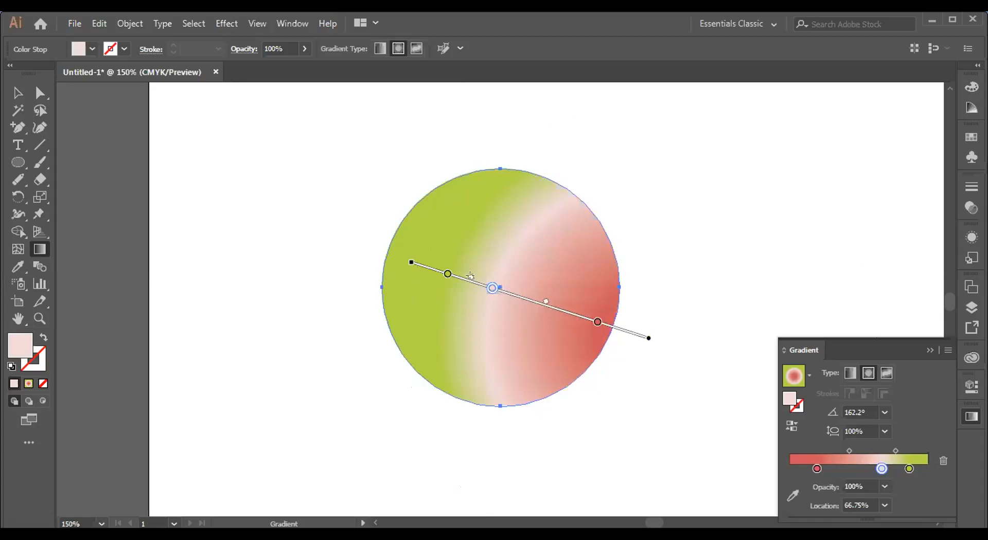
pyautogui.hotkey('ctrl', 'z')
pyautogui.hotkey('ctrl', 'z')
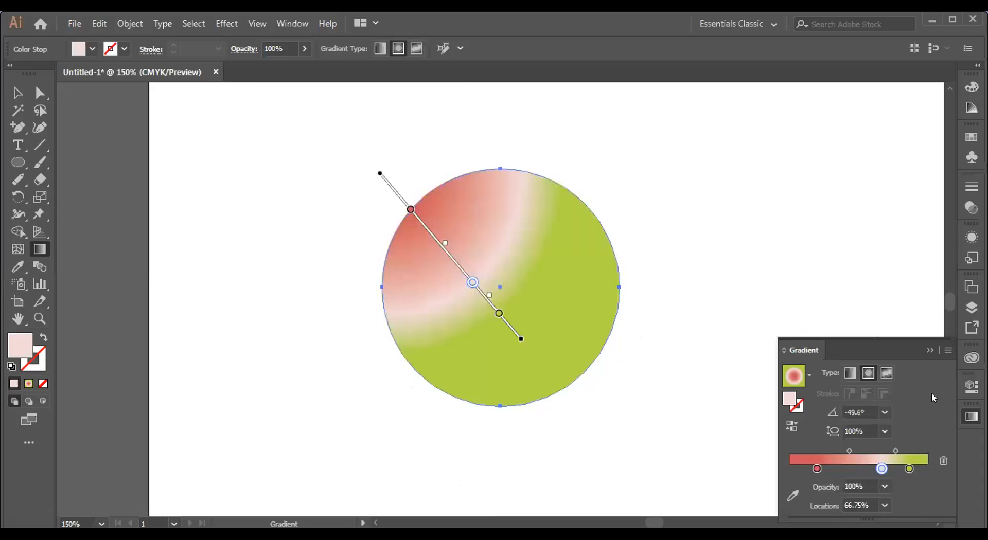
# Step: Change the gradient to linear and redraw it over the circle, once near-vertically and once as a long diagonal at -24.8°
pyautogui.click(851, 374)
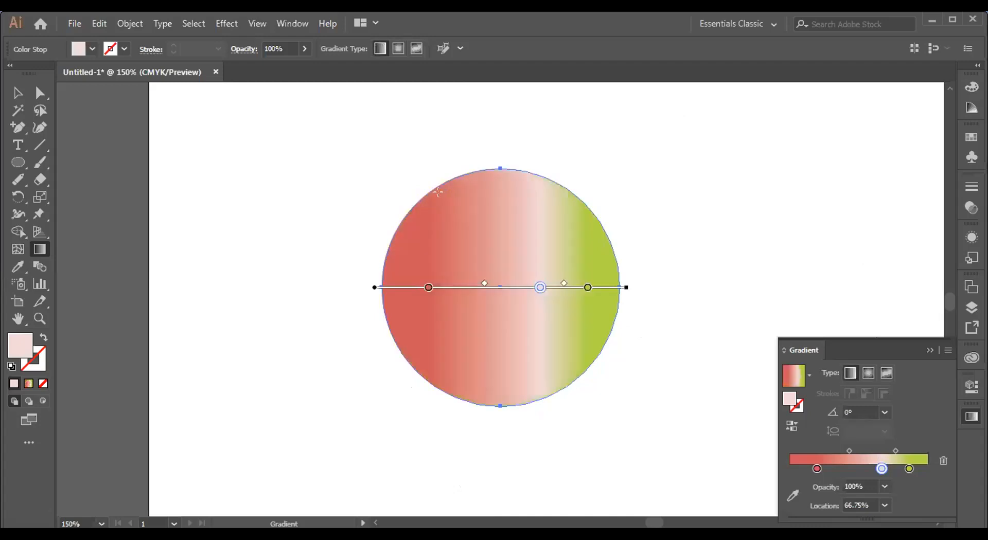
pyautogui.moveTo(468, 151); pyautogui.dragTo(471, 362)
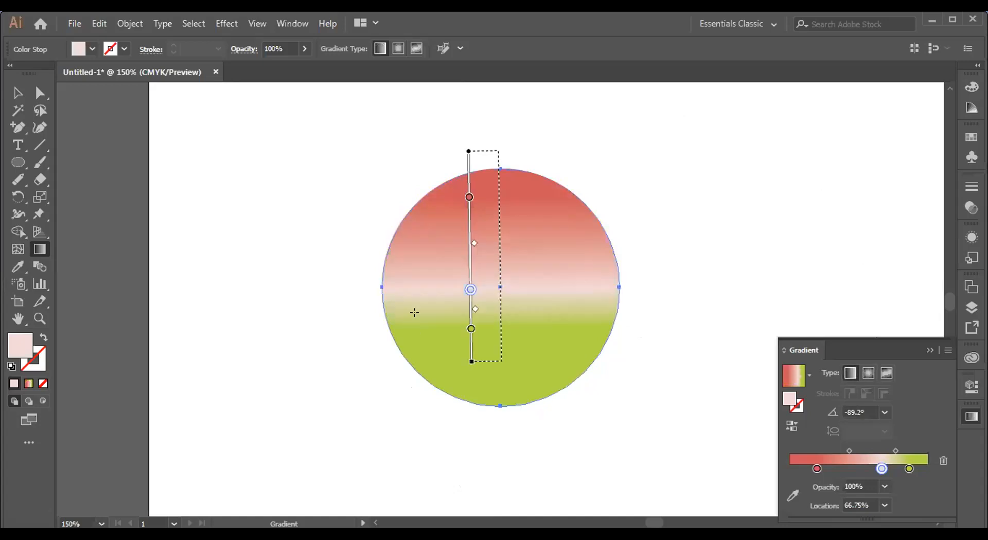
pyautogui.moveTo(193, 196); pyautogui.dragTo(230, 220)
pyautogui.moveTo(760, 424); pyautogui.dragTo(777, 467)
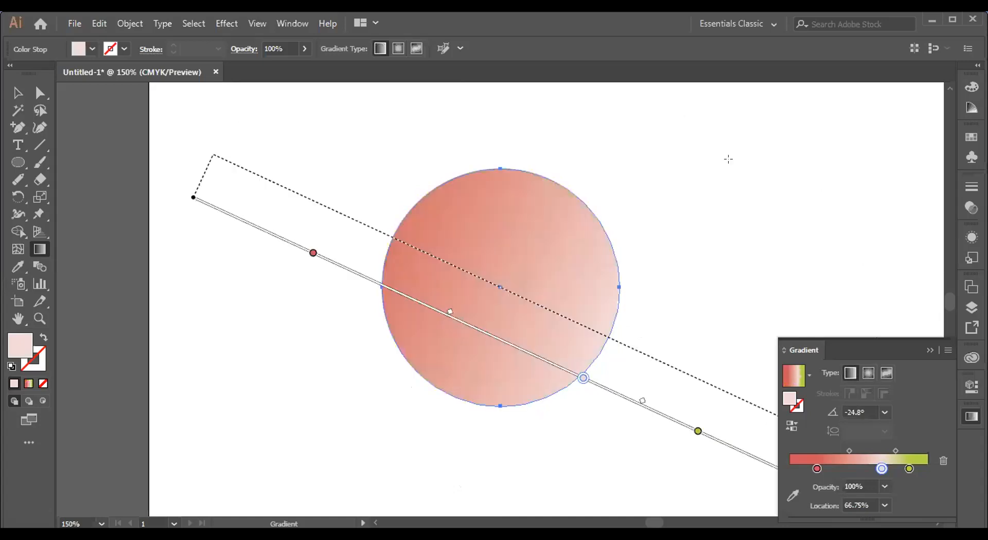
# Step: Recolour the pale pink stop green with a matching stop added at 45.62%, and redraw the circle's gradient steeply at -119.4°
pyautogui.doubleClick(26, 343)
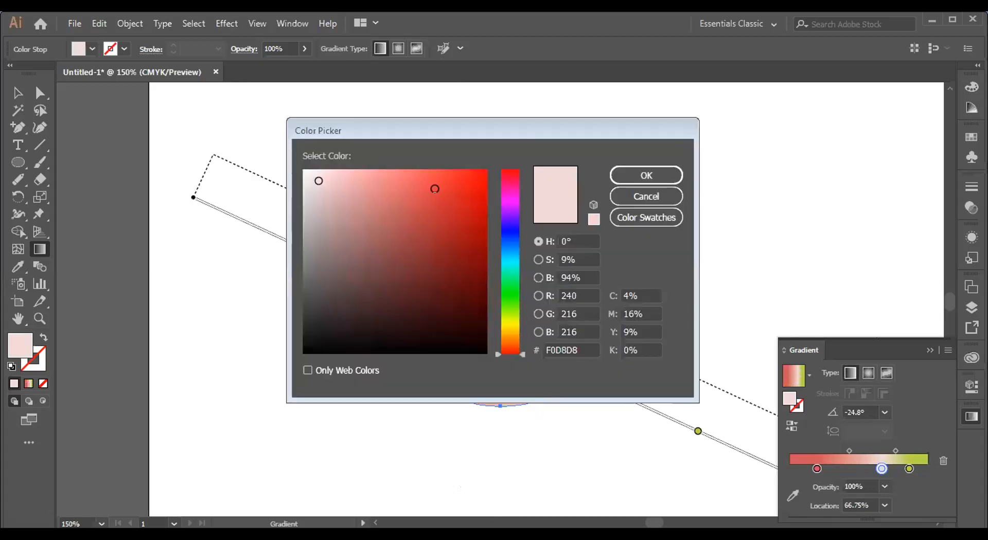
pyautogui.click(639, 179)
pyautogui.click(850, 462)
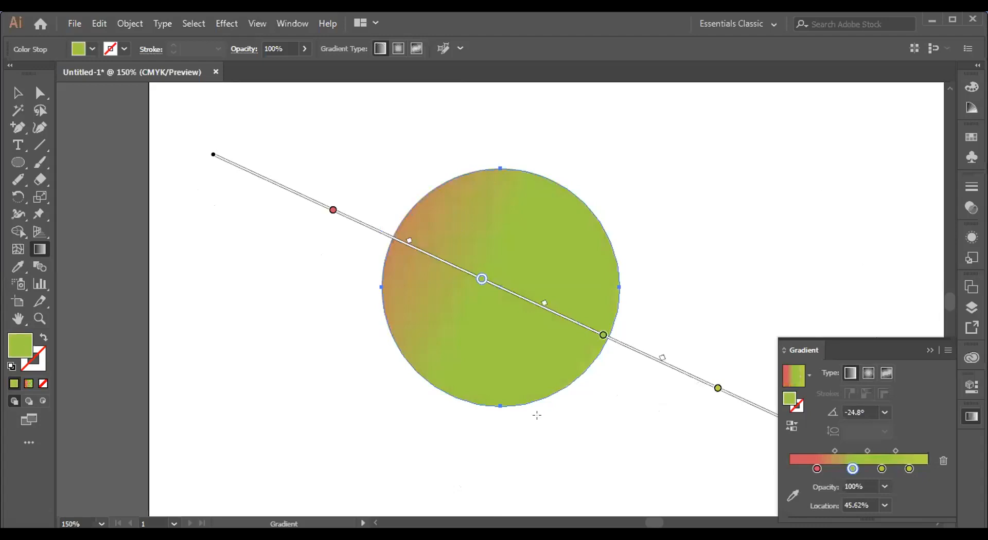
pyautogui.moveTo(536, 415); pyautogui.dragTo(641, 347)
pyautogui.moveTo(617, 158)
pyautogui.mouseDown()
pyautogui.moveTo(413, 504)
pyautogui.moveTo(417, 513)
pyautogui.mouseUp()
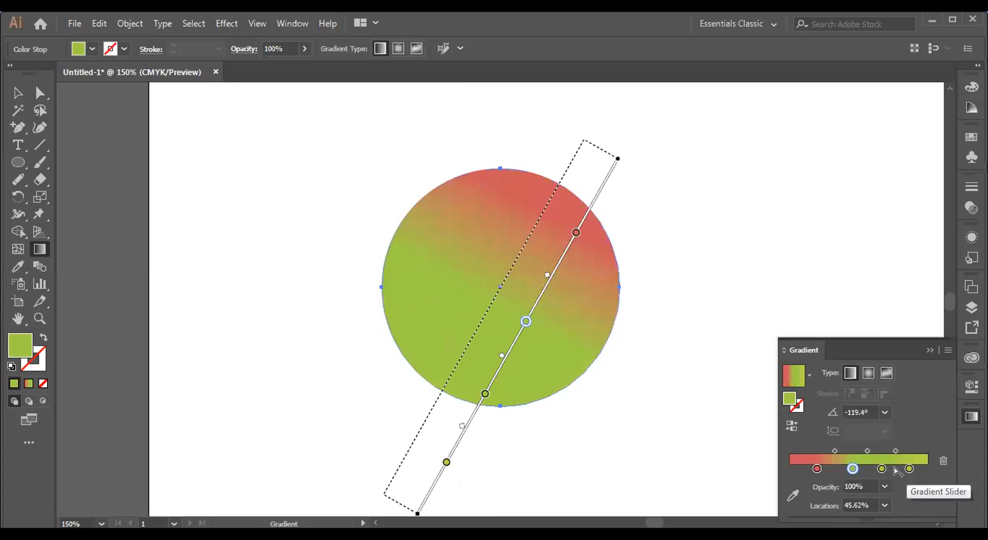
# Step: Reduce the circle's gradient to one red and one green stop, moving the red stop to 49.61%
pyautogui.moveTo(909, 468); pyautogui.dragTo(957, 504)
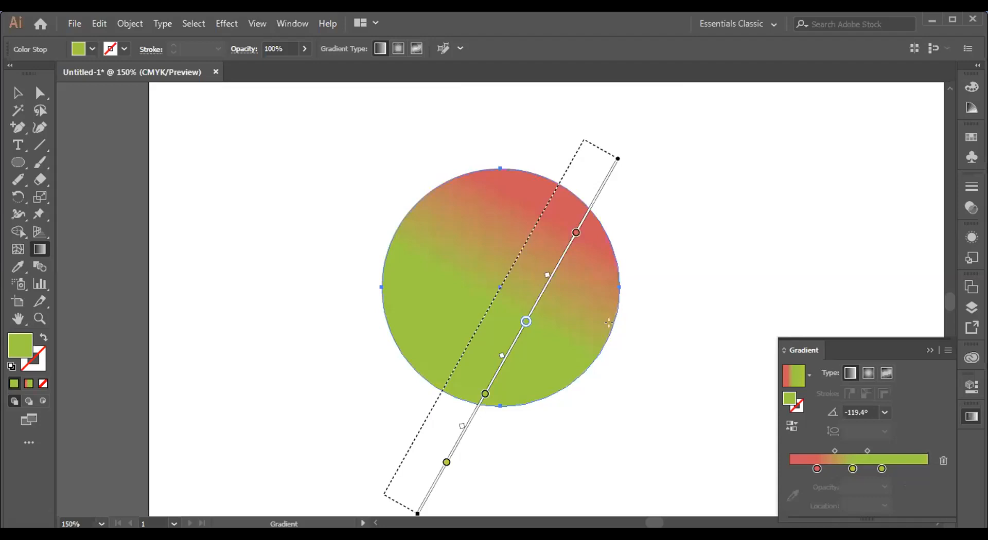
pyautogui.moveTo(881, 468)
pyautogui.mouseDown()
pyautogui.moveTo(881, 504)
pyautogui.moveTo(897, 470)
pyautogui.mouseUp()
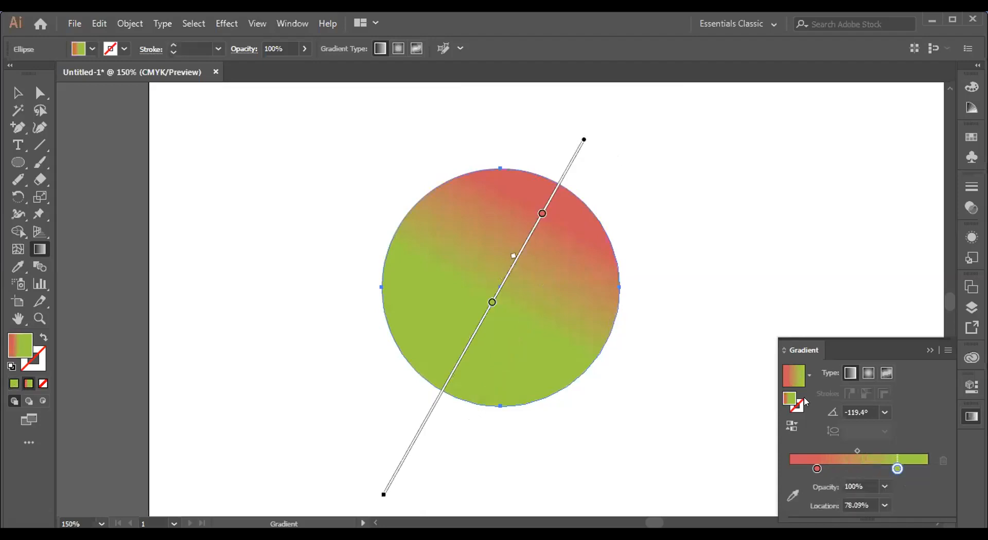
pyautogui.moveTo(818, 469); pyautogui.dragTo(858, 467)
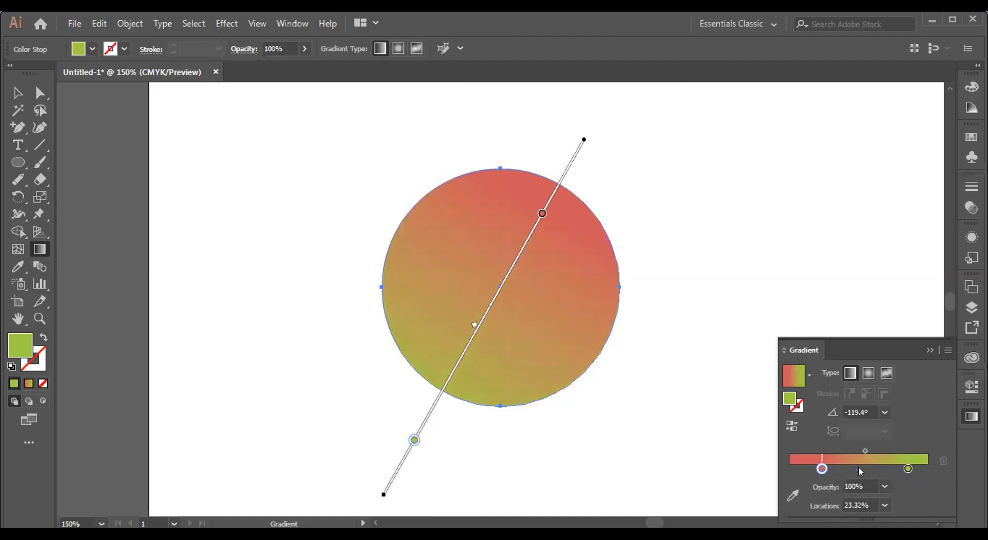
# Step: Redraw the linear gradient across the circle in several diagonal directions, ending at -57.1°
pyautogui.moveTo(460, 254); pyautogui.dragTo(507, 294)
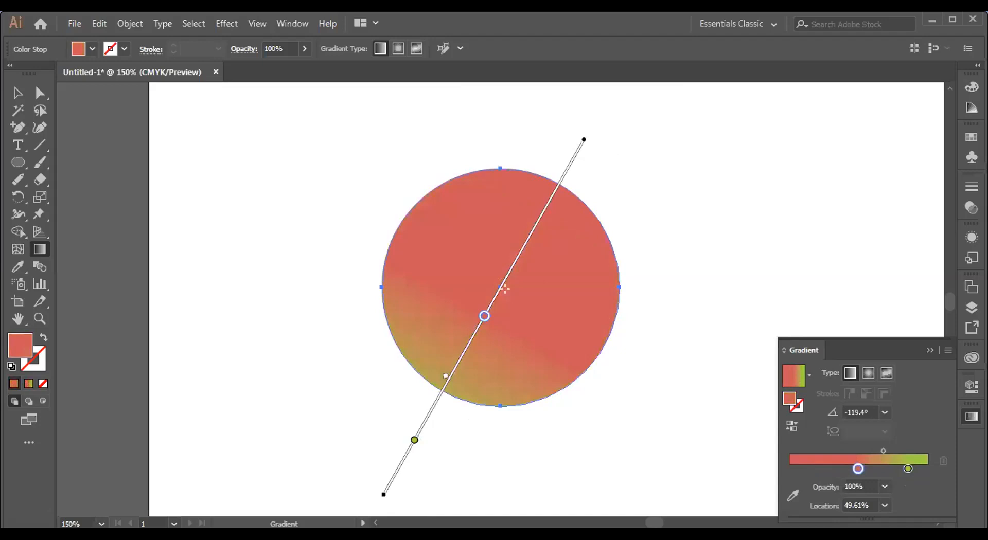
pyautogui.moveTo(407, 209); pyautogui.dragTo(655, 406)
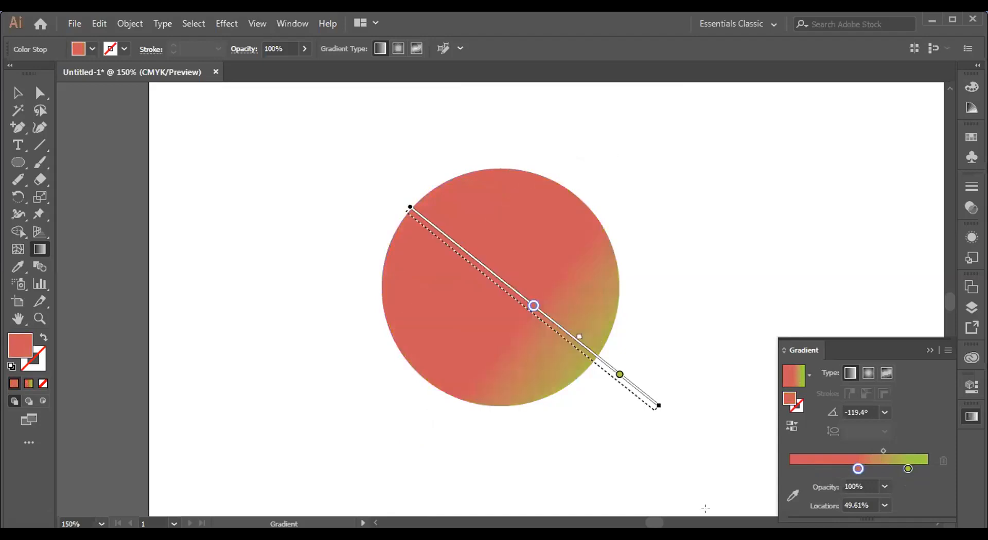
pyautogui.moveTo(706, 508); pyautogui.dragTo(706, 503)
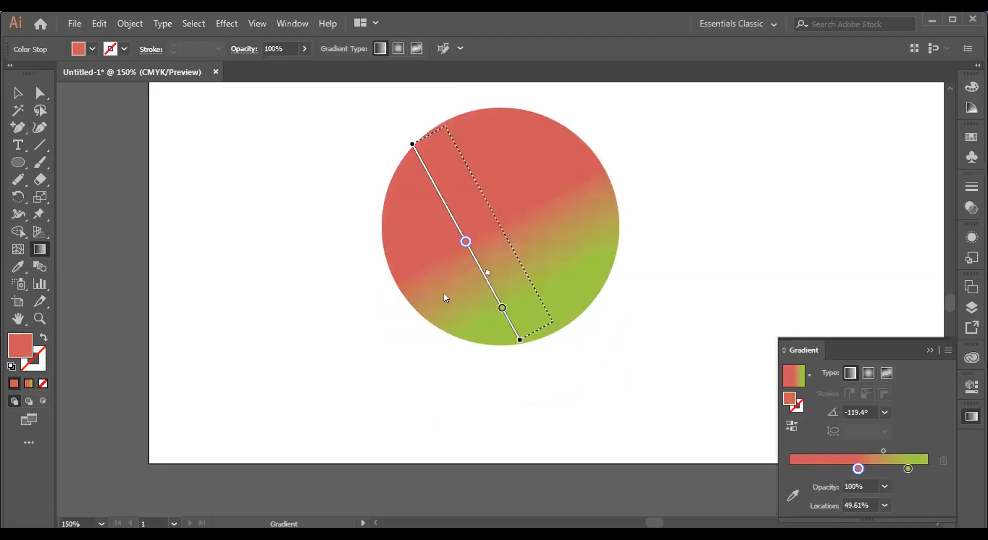
pyautogui.moveTo(444, 294)
pyautogui.mouseDown()
pyautogui.moveTo(364, 288)
pyautogui.moveTo(318, 268)
pyautogui.moveTo(454, 279)
pyautogui.moveTo(526, 239)
pyautogui.moveTo(559, 206)
pyautogui.moveTo(551, 171)
pyautogui.moveTo(520, 242)
pyautogui.moveTo(515, 328)
pyautogui.moveTo(554, 363)
pyautogui.mouseUp()
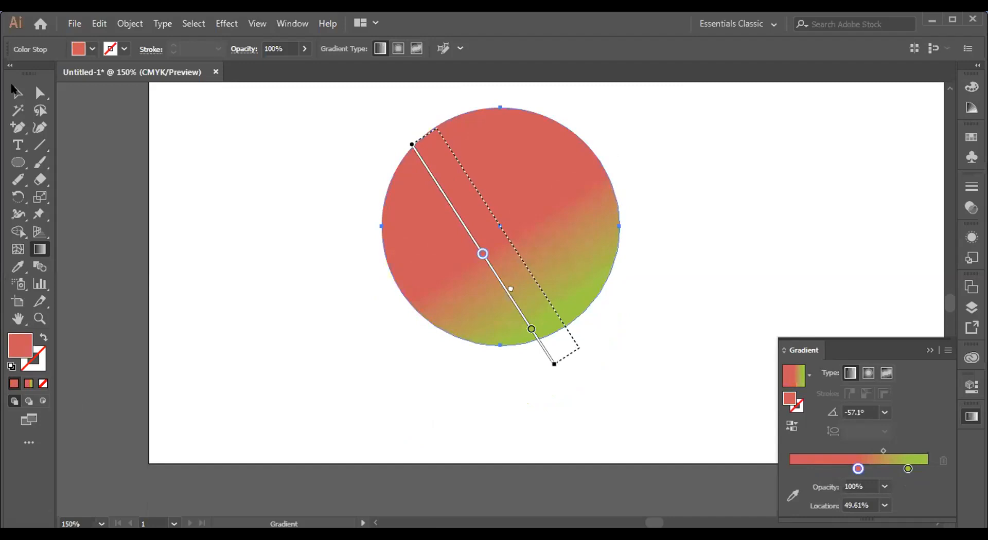
# Step: Delete the circle and draw a wide rectangle with the same gradient fill in its place
pyautogui.click(15, 92)
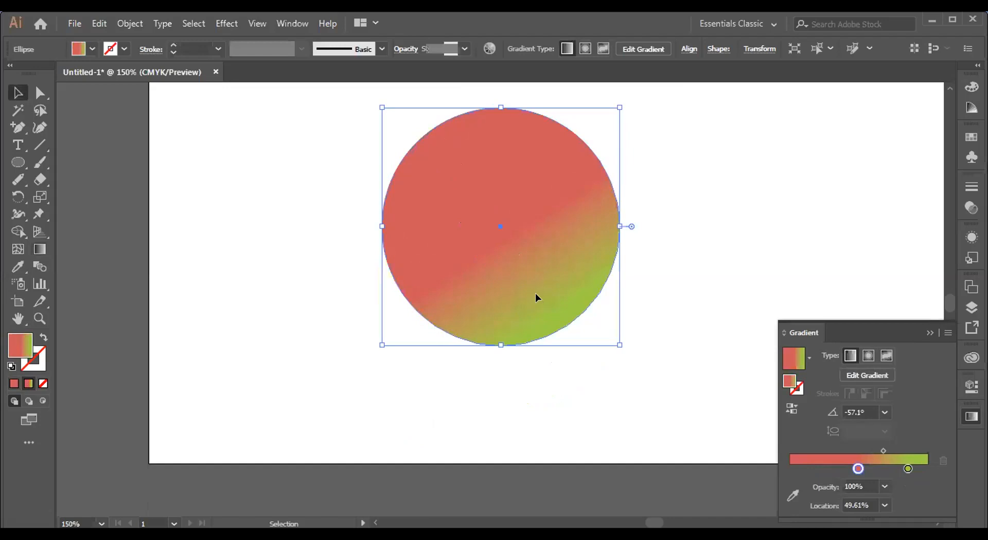
pyautogui.press('Delete')
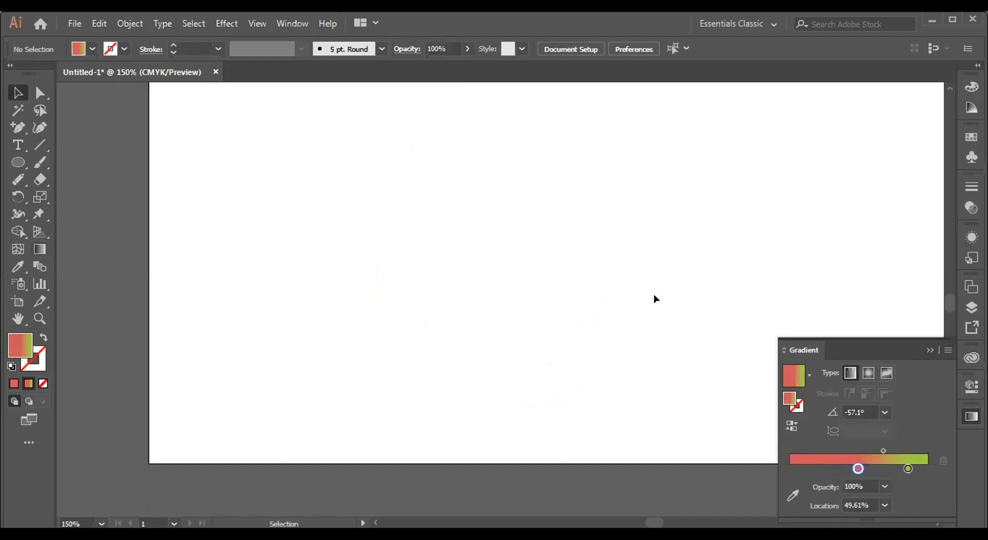
pyautogui.click(13, 162)
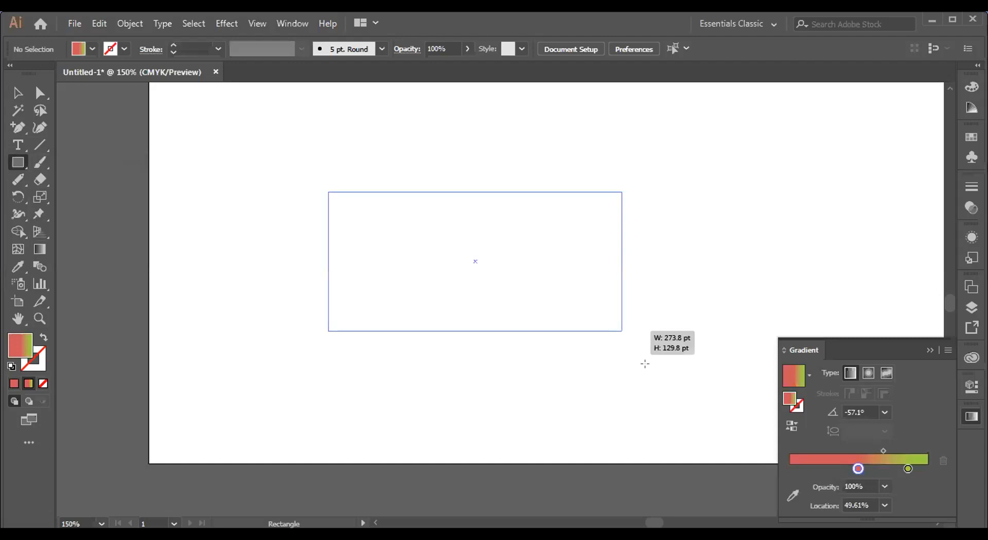
pyautogui.moveTo(622, 331); pyautogui.dragTo(644, 380)
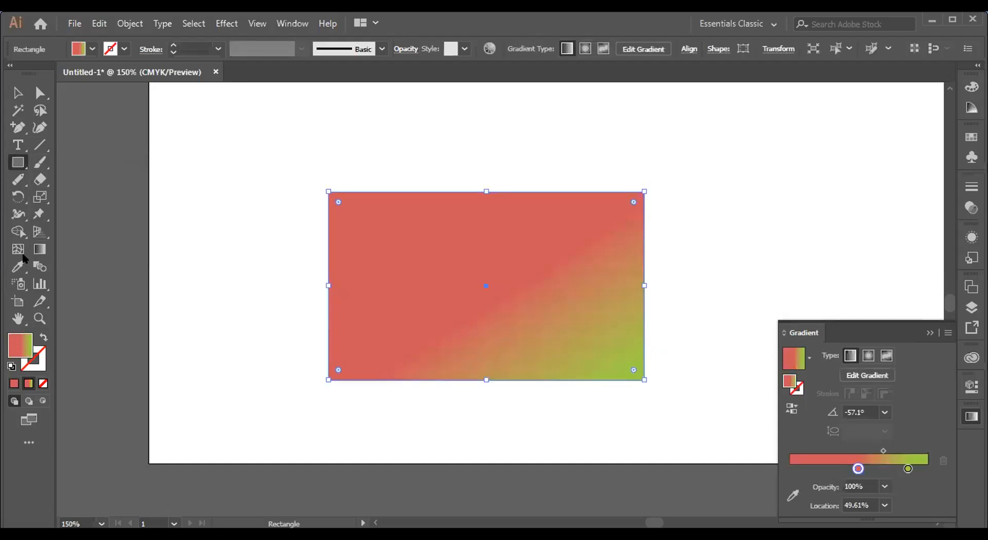
pyautogui.press('v')
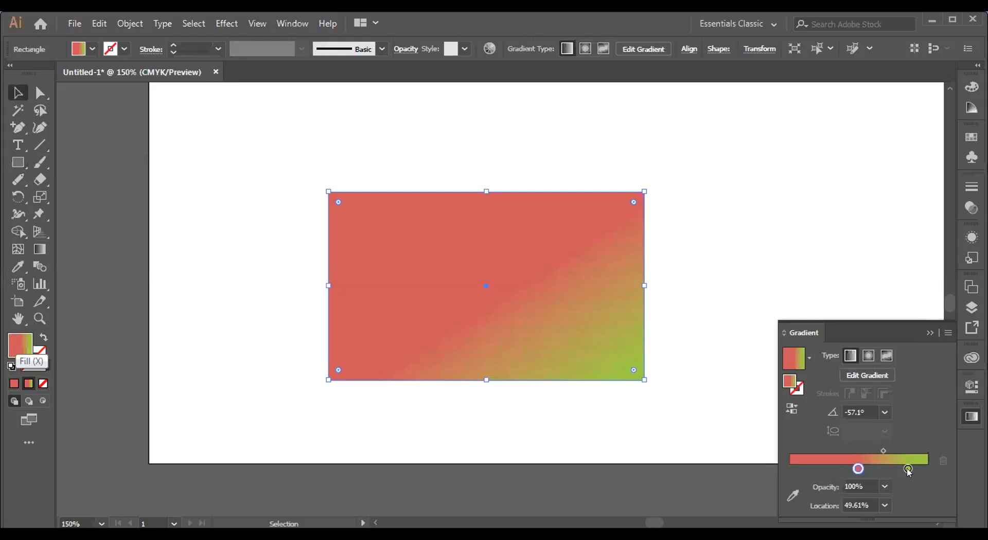
# Step: Shift the rectangle's gradient stops, placing the green one at 87.89%, and recolour that stop a deeper green
pyautogui.moveTo(858, 469); pyautogui.dragTo(871, 469)
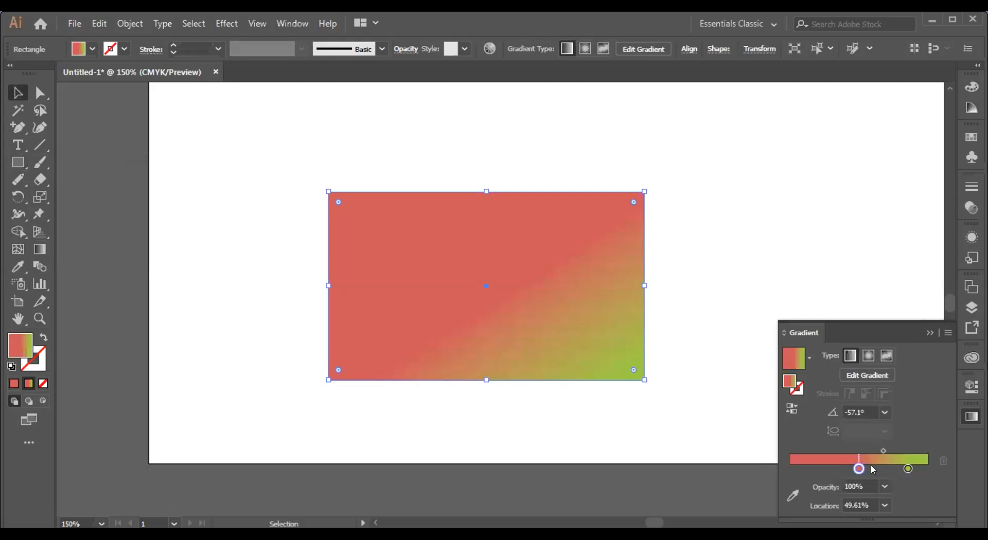
pyautogui.hotkey('ctrl', 'z')
pyautogui.click(909, 469)
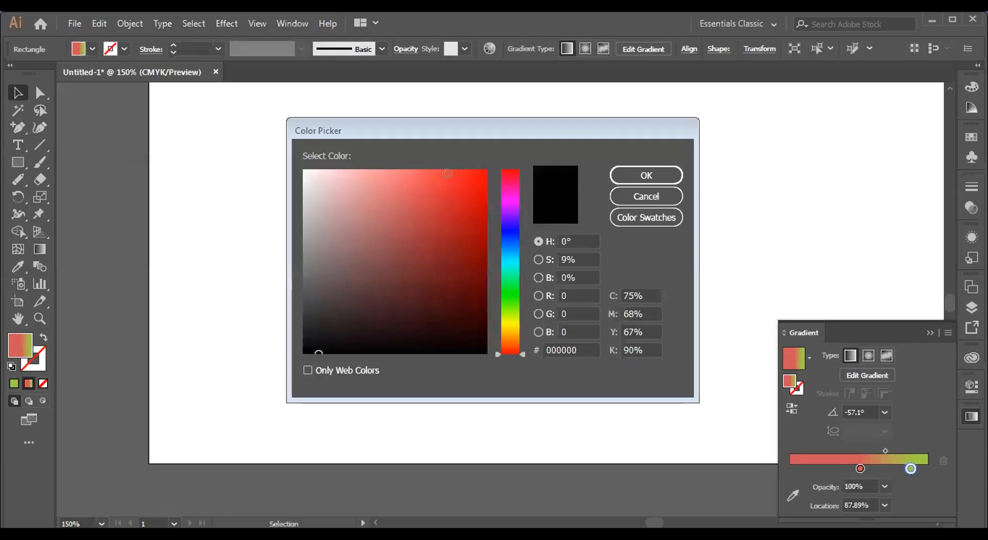
pyautogui.click(510, 294)
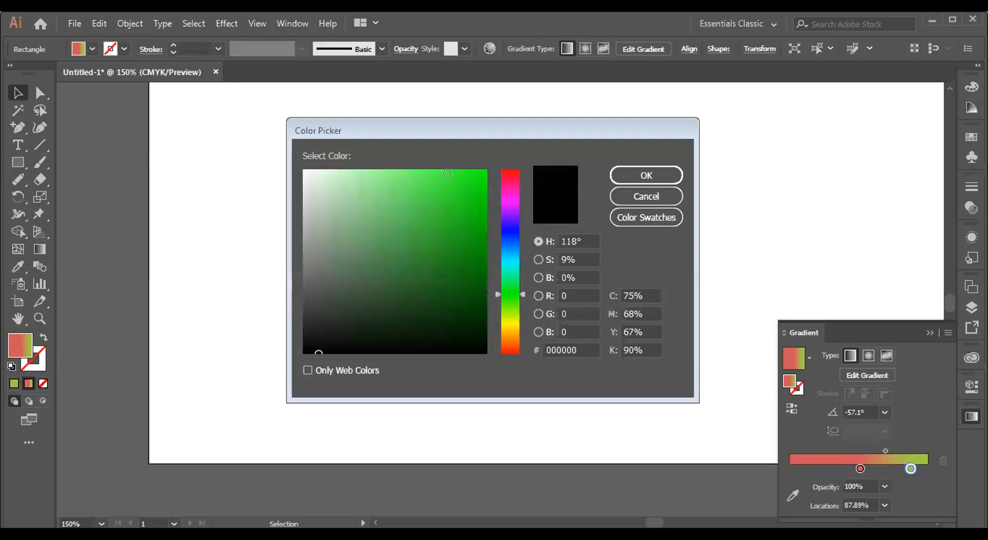
pyautogui.click(647, 174)
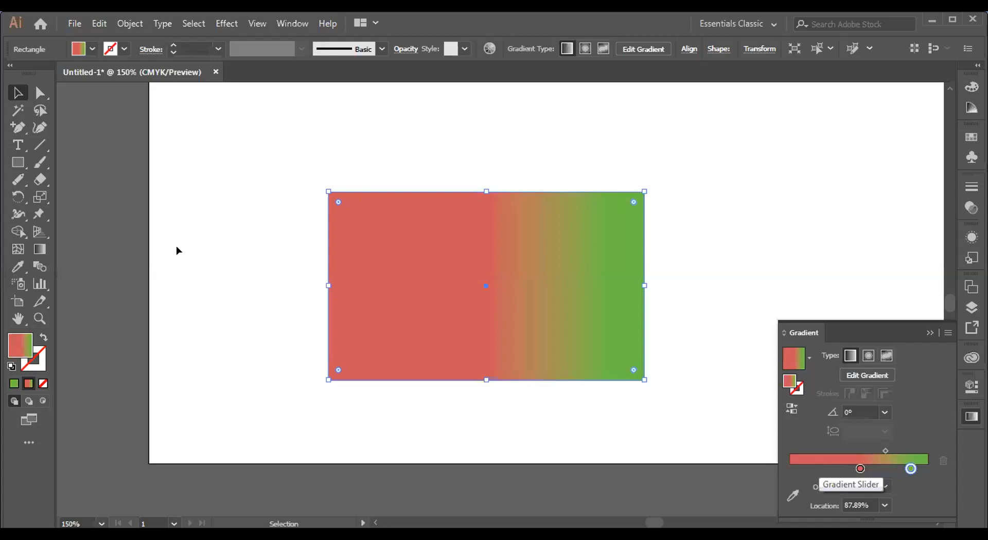
# Step: Clear the rectangle's gradient fill and give it a solid greyish pink fill
pyautogui.click(74, 344)
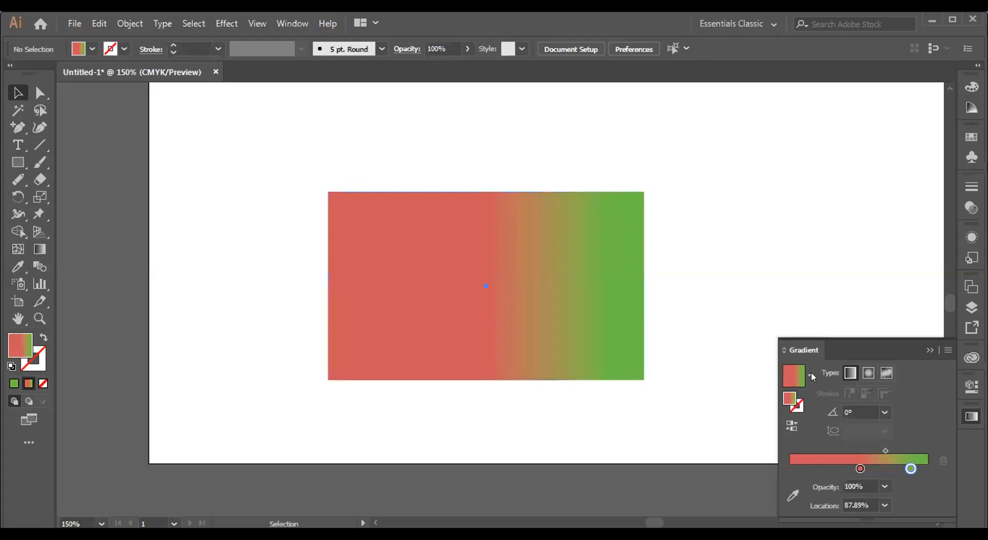
pyautogui.click(289, 192)
pyautogui.click(468, 317)
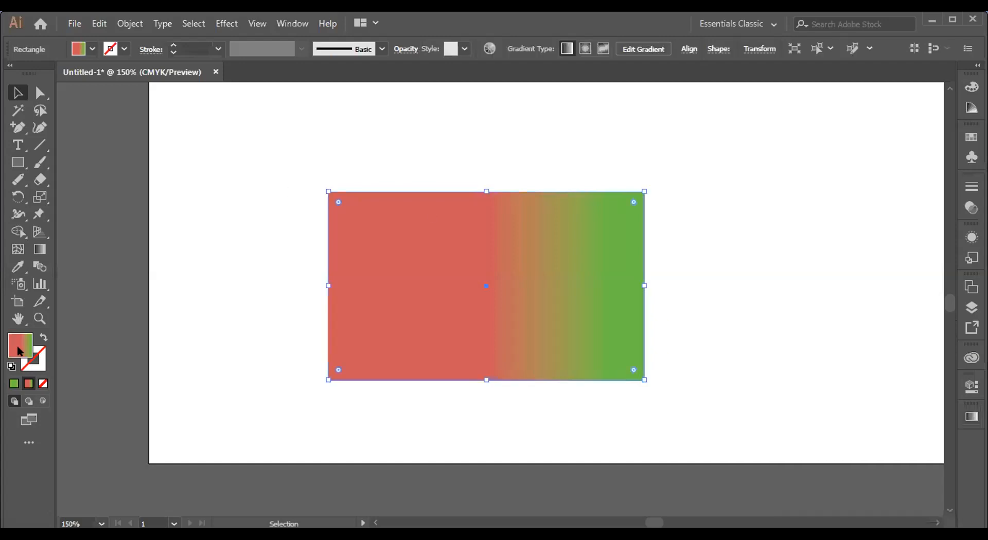
pyautogui.click(42, 388)
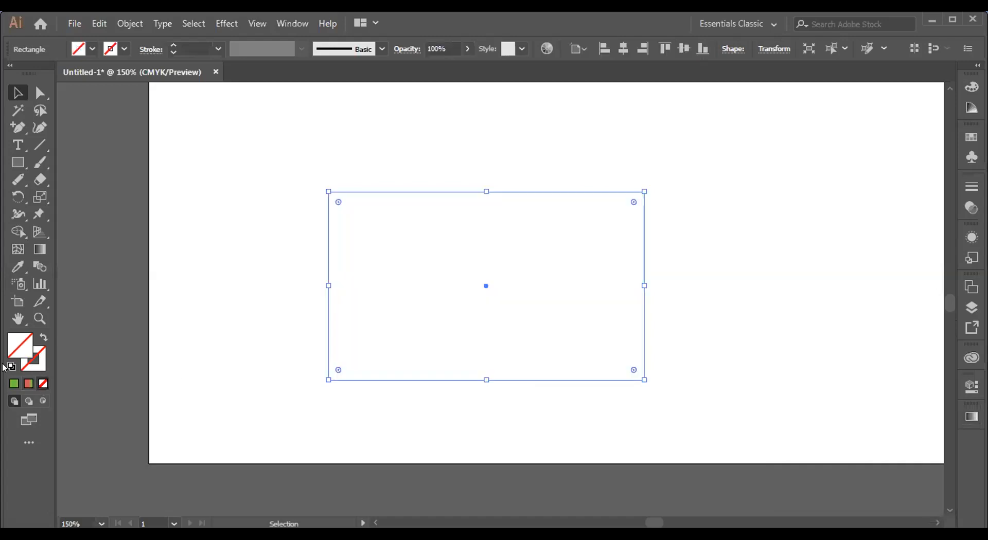
pyautogui.hotkey('ctrl', 'shift', 'a')
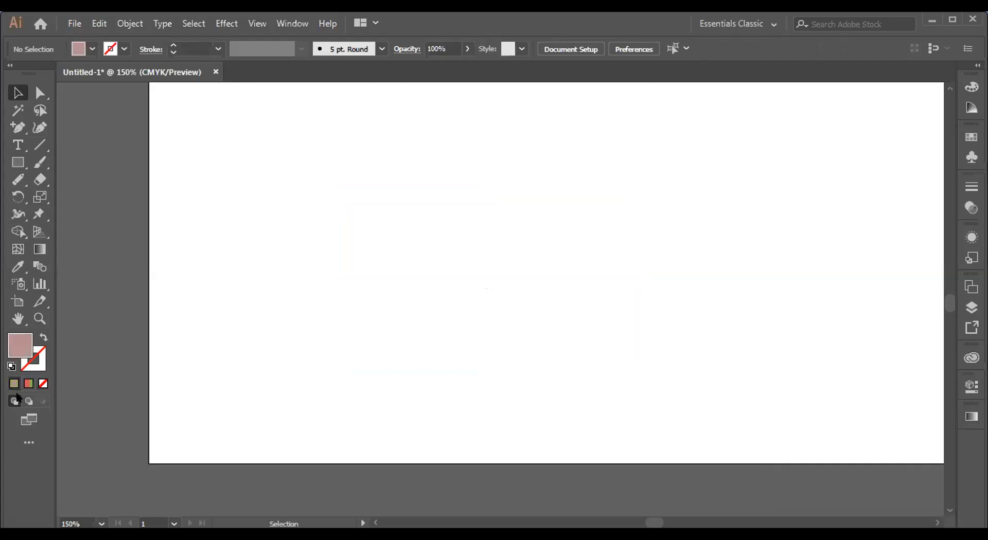
pyautogui.hotkey('ctrl', 'a')
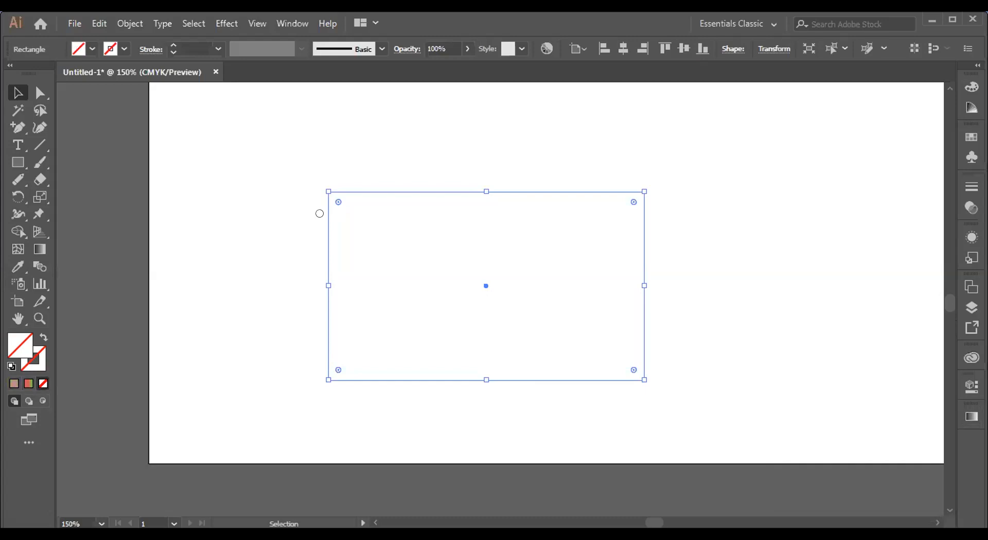
pyautogui.click(479, 313)
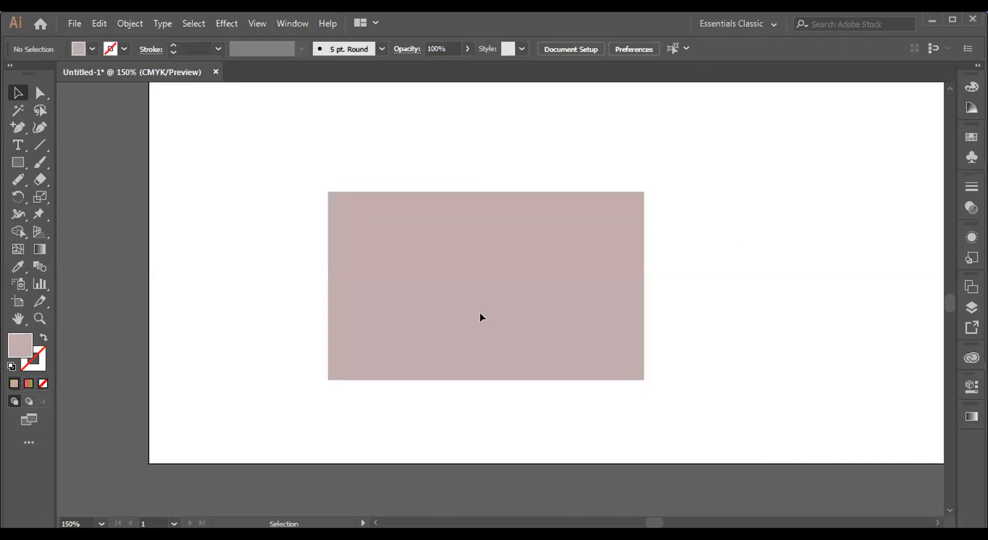
# Step: Apply the linear gradient to the rectangle with the greyish pink added as a stop at 29.64%
pyautogui.hotkey('ctrl', 'a')
pyautogui.press('g')
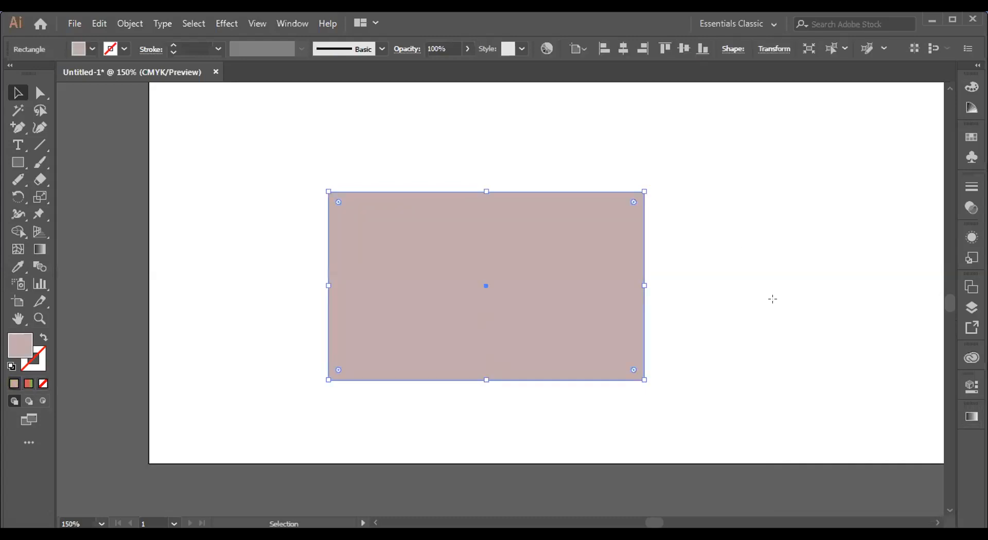
pyautogui.click(971, 416)
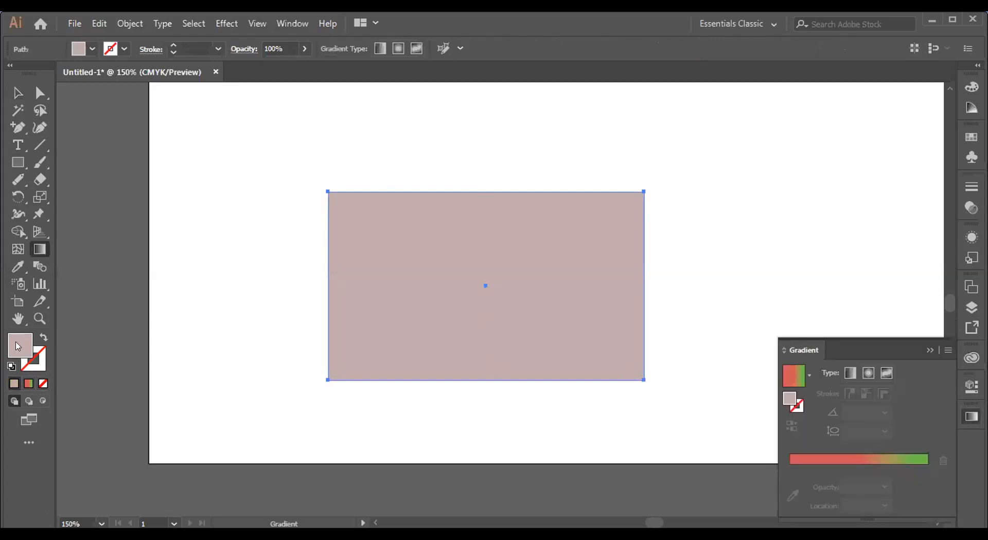
pyautogui.click(897, 446)
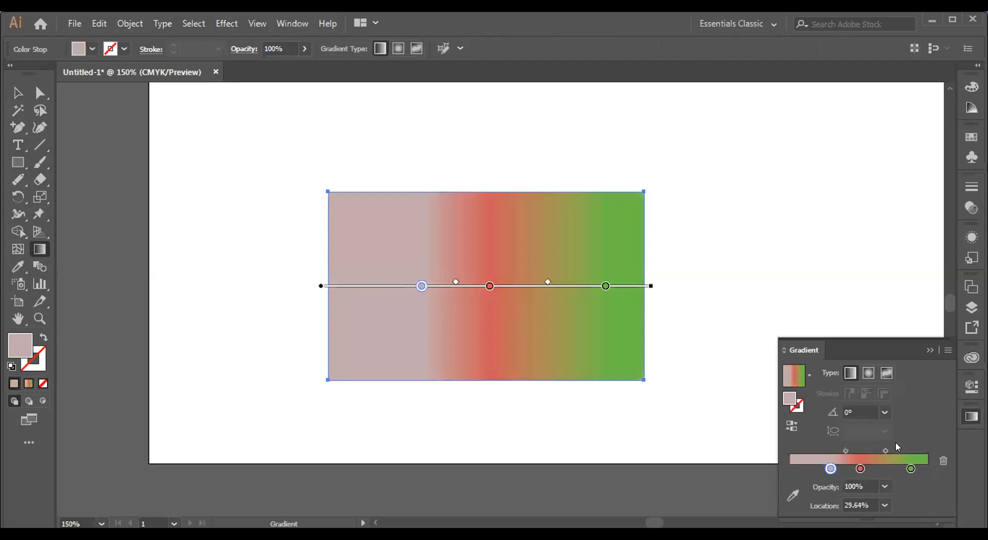
# Step: Remove the green stop from the rectangle's gradient and turn the red stop yellow at 63.53%
pyautogui.moveTo(910, 469); pyautogui.dragTo(925, 471)
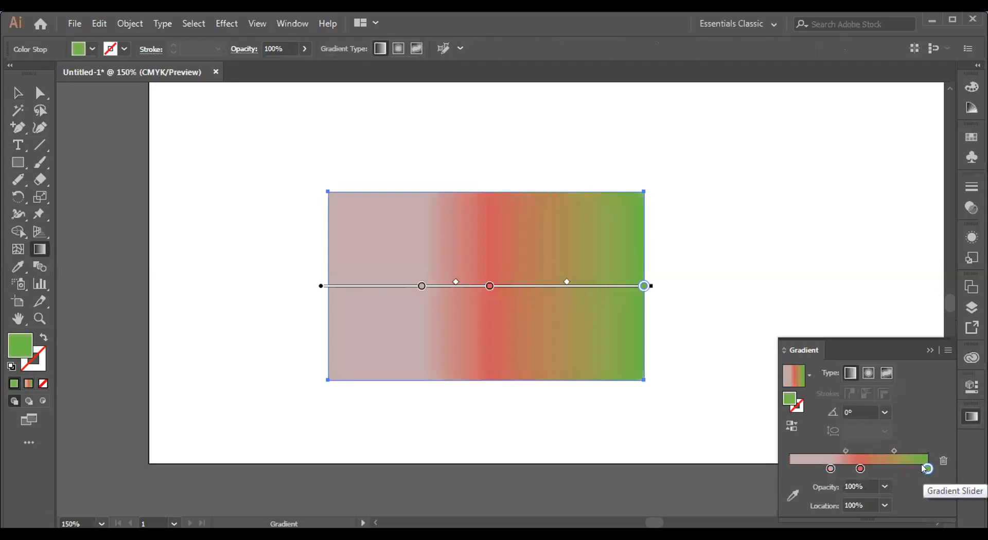
pyautogui.moveTo(926, 468); pyautogui.dragTo(877, 469)
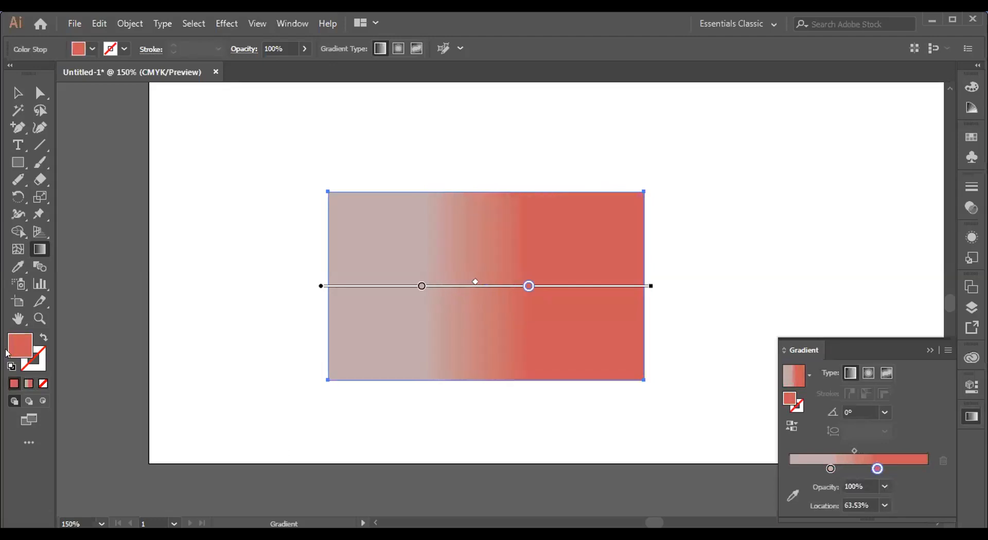
pyautogui.doubleClick(11, 350)
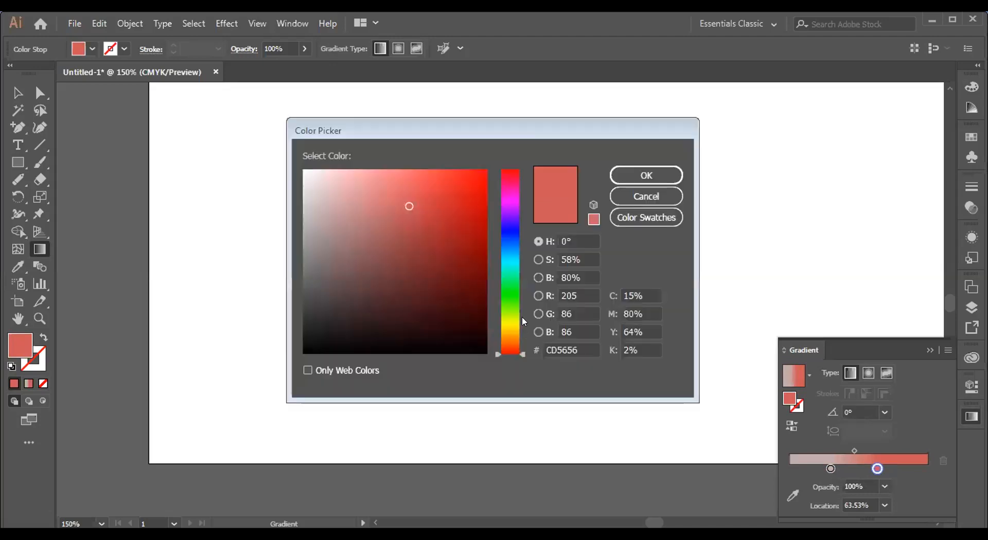
pyautogui.click(511, 325)
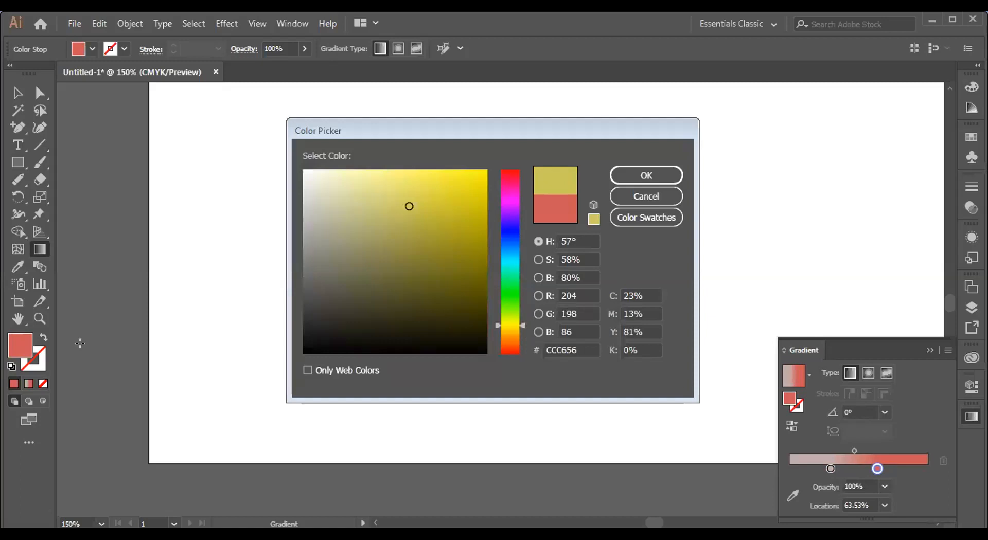
pyautogui.click(646, 175)
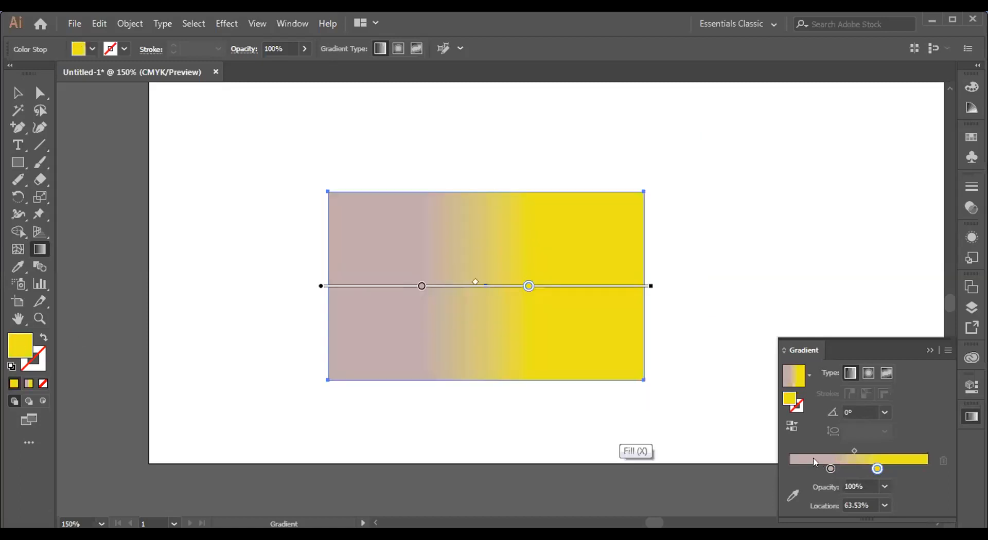
# Step: Replace the yellow stop with one near the gradient's start and redraw the gradient diagonally over the rectangle at -33.9°
pyautogui.click(803, 468)
pyautogui.moveTo(876, 469); pyautogui.dragTo(965, 490)
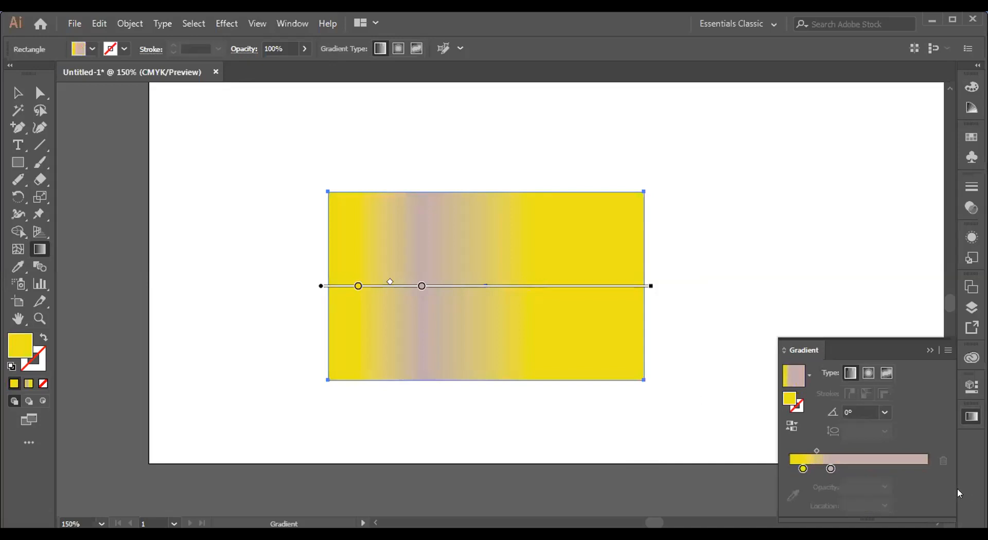
pyautogui.moveTo(266, 187); pyautogui.dragTo(589, 406)
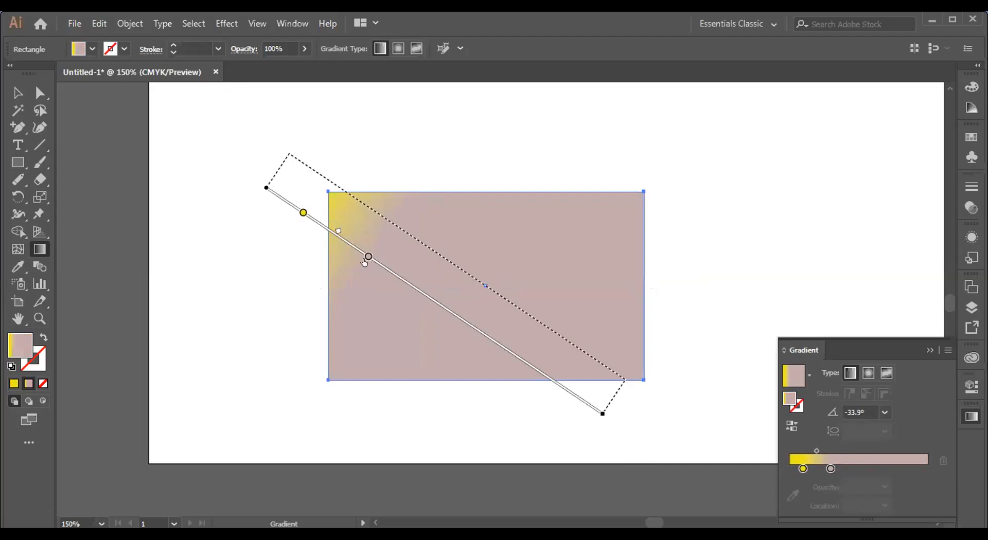
# Step: Move the greyish pink stop along the rectangle's diagonal gradient to 95.17% and adjust the midpoint between the two colours
pyautogui.moveTo(367, 256); pyautogui.dragTo(512, 352)
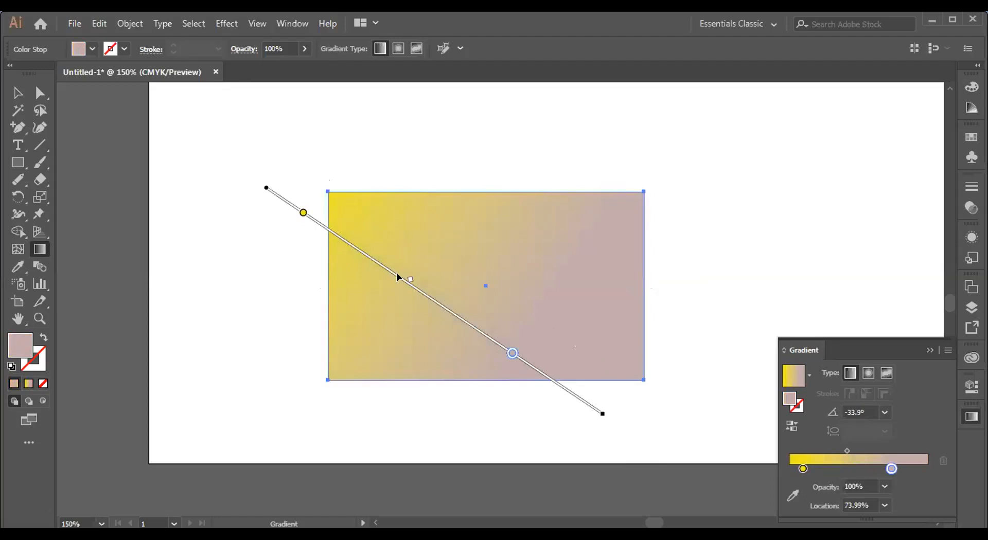
pyautogui.moveTo(398, 274)
pyautogui.mouseDown()
pyautogui.moveTo(336, 241)
pyautogui.moveTo(486, 331)
pyautogui.moveTo(365, 266)
pyautogui.moveTo(446, 314)
pyautogui.mouseUp()
pyautogui.moveTo(510, 355); pyautogui.dragTo(519, 361)
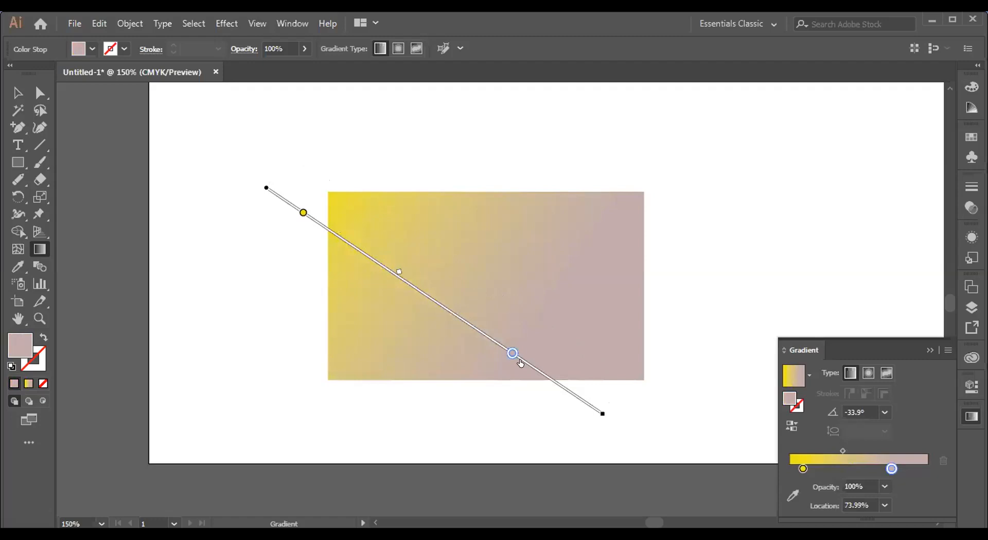
pyautogui.moveTo(567, 391); pyautogui.dragTo(581, 400)
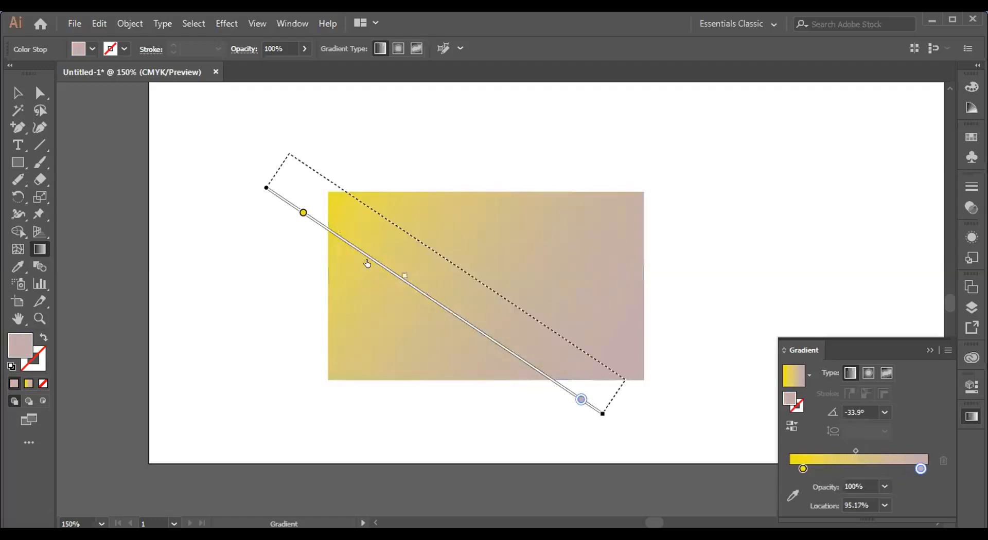
# Step: Move the yellow stop to 43.47%, readjust the gradient's midpoint and rotate the rectangle's gradient to -12.6°
pyautogui.moveTo(404, 275)
pyautogui.mouseDown()
pyautogui.moveTo(372, 253)
pyautogui.moveTo(404, 275)
pyautogui.mouseUp()
pyautogui.moveTo(472, 323)
pyautogui.mouseDown()
pyautogui.moveTo(550, 379)
pyautogui.moveTo(404, 280)
pyautogui.mouseUp()
pyautogui.moveTo(302, 214); pyautogui.dragTo(389, 269)
pyautogui.moveTo(456, 305)
pyautogui.mouseDown()
pyautogui.moveTo(377, 253)
pyautogui.moveTo(479, 331)
pyautogui.mouseUp()
pyautogui.moveTo(410, 288); pyautogui.dragTo(412, 286)
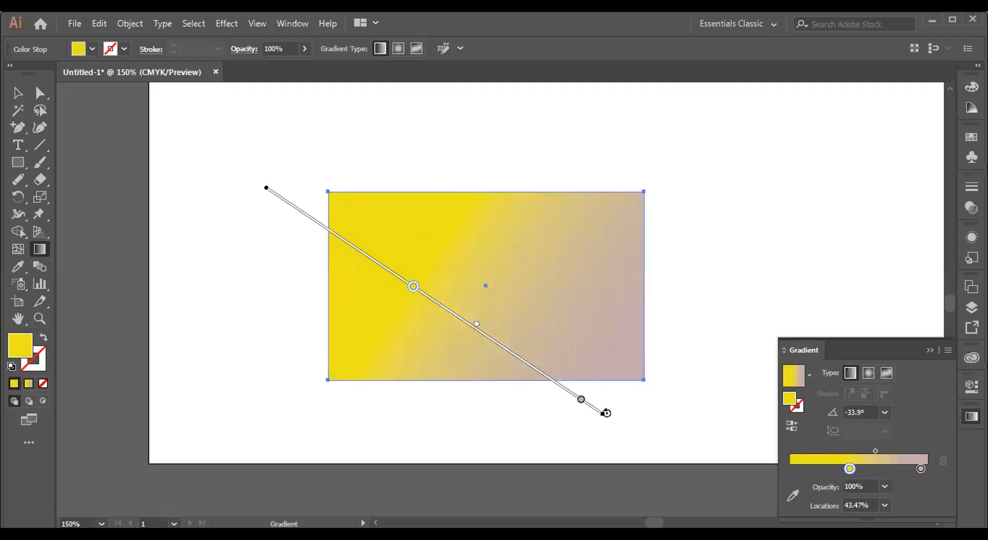
pyautogui.moveTo(606, 413)
pyautogui.mouseDown()
pyautogui.moveTo(539, 462)
pyautogui.moveTo(445, 463)
pyautogui.moveTo(308, 423)
pyautogui.moveTo(521, 403)
pyautogui.moveTo(643, 355)
pyautogui.moveTo(681, 223)
pyautogui.moveTo(688, 283)
pyautogui.mouseUp()
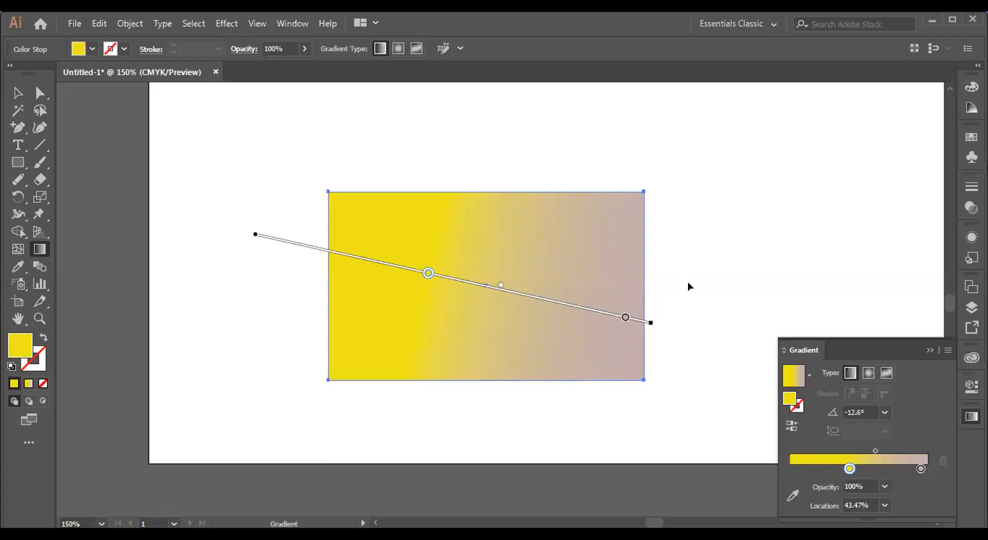
# Step: Undo the recent gradient edits and delete the rectangle
pyautogui.hotkey('ctrl', 'z')
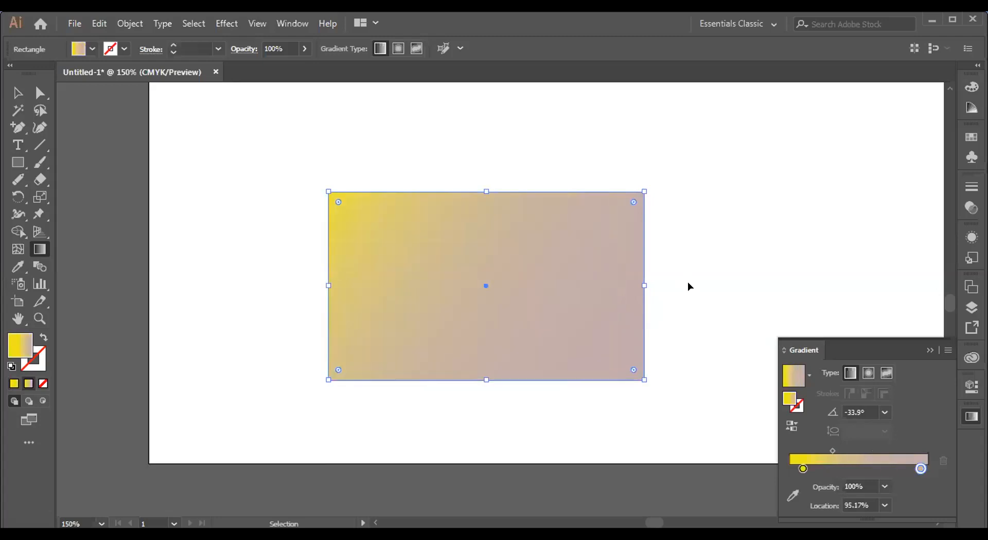
pyautogui.hotkey('ctrl', 'shift', 'z')
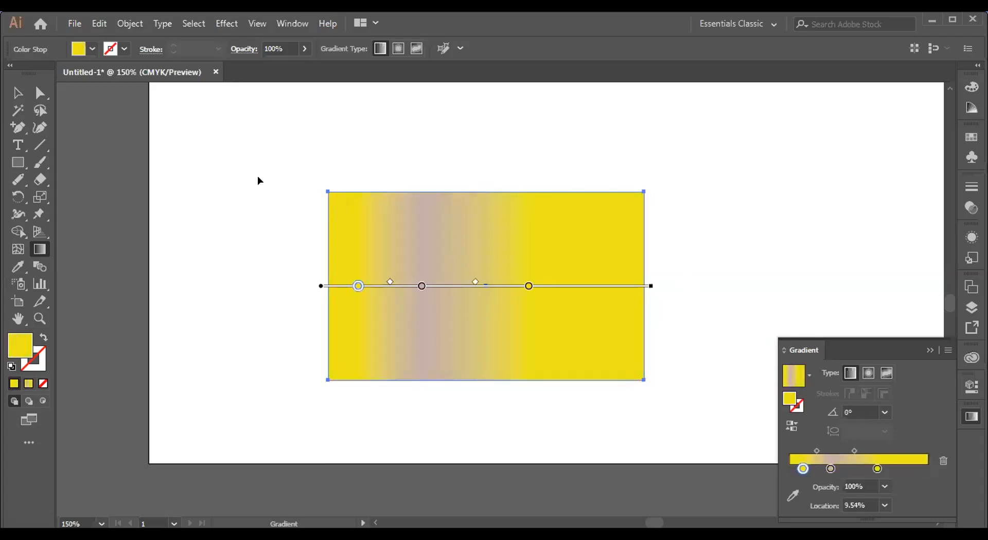
pyautogui.press('v')
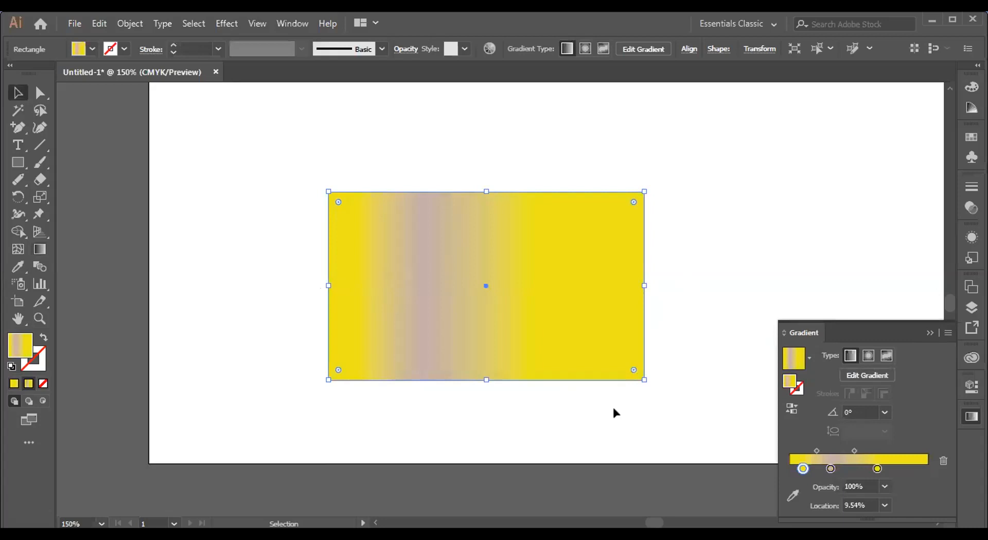
pyautogui.press('Delete')
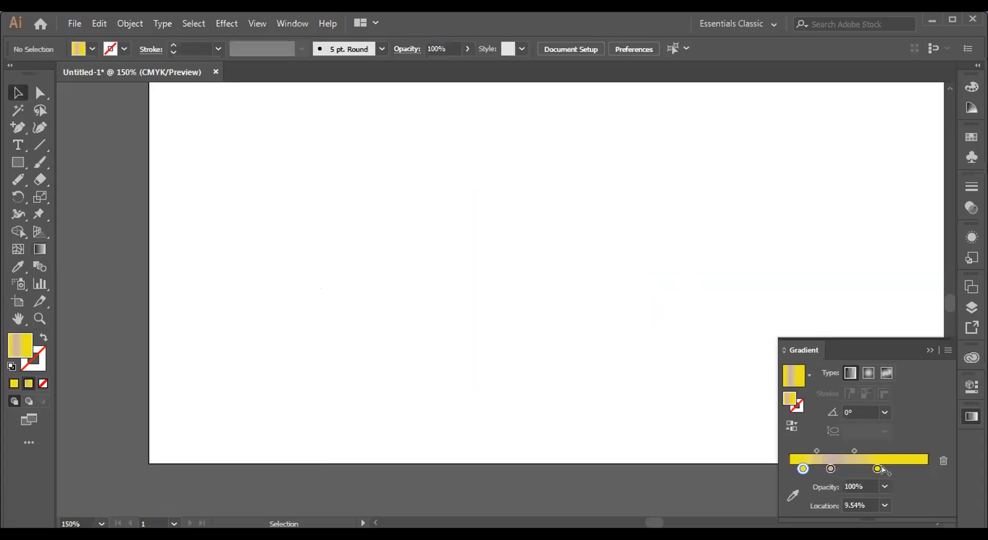
# Step: Remove the second yellow stop from the gradient, set the first yellow stop at 10.05% and move the greyish pink stop further along
pyautogui.moveTo(878, 471); pyautogui.dragTo(877, 496)
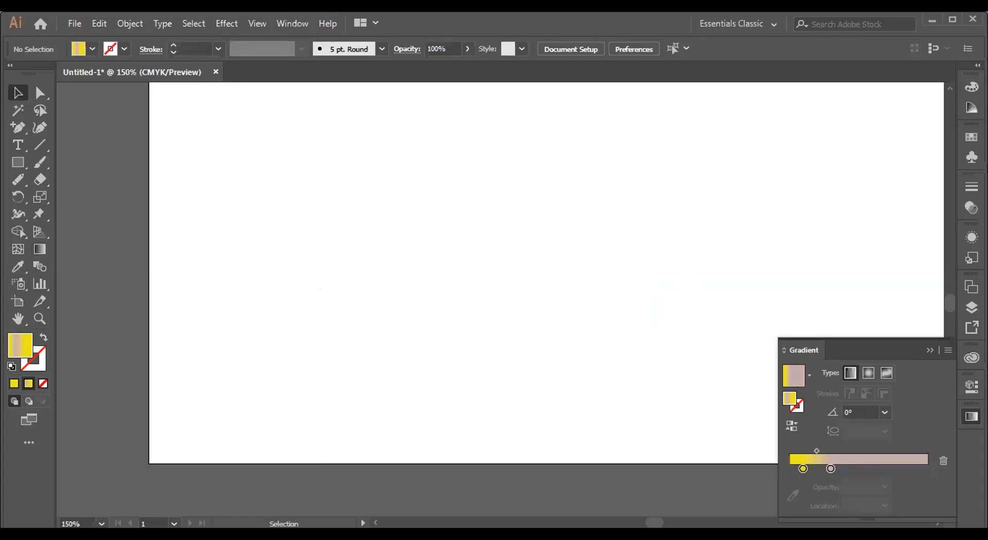
pyautogui.click(803, 469)
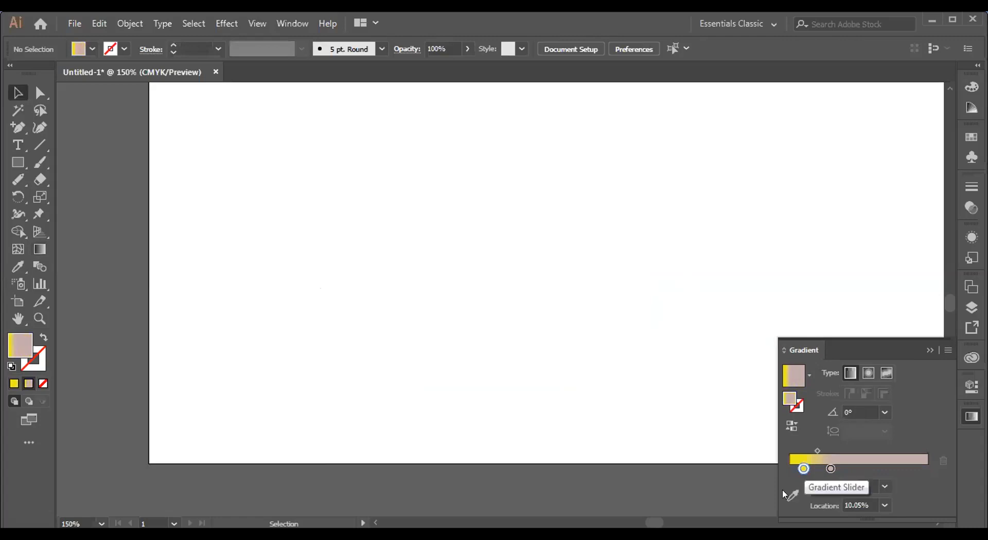
pyautogui.click(827, 461)
pyautogui.moveTo(829, 468); pyautogui.dragTo(842, 469)
pyautogui.click(929, 350)
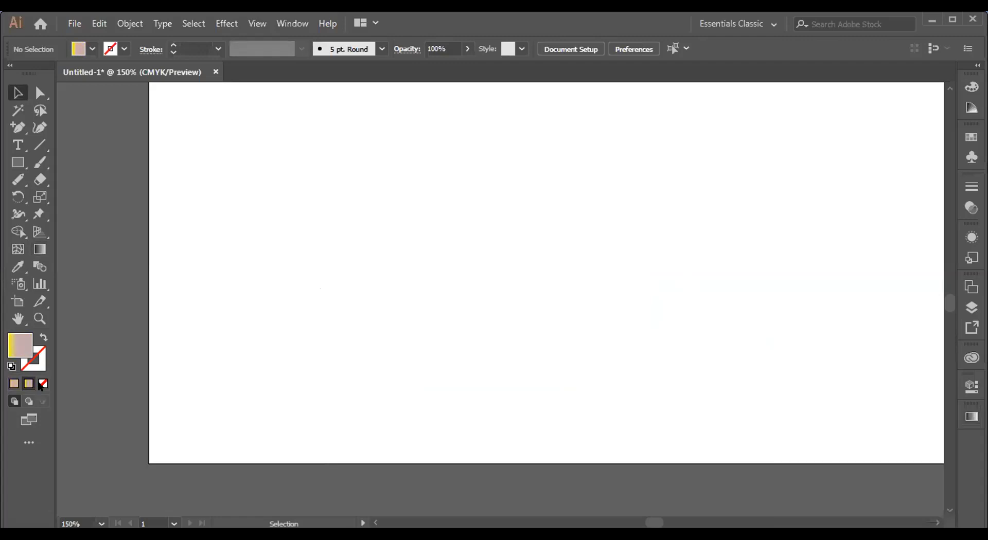
# Step: Clear the fill and draw a nearly circular ellipse on the empty artboard with the Ellipse tool
pyautogui.press('/')
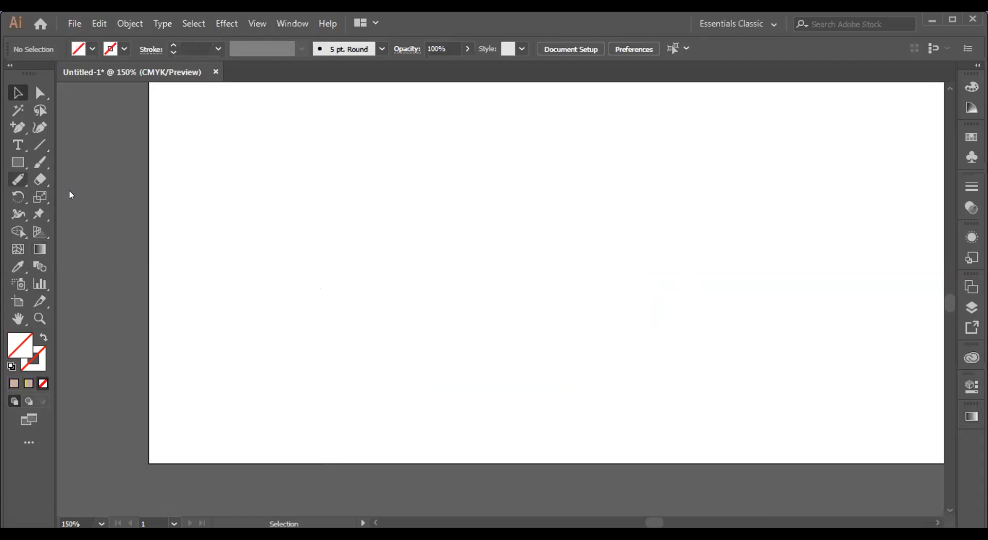
pyautogui.press('l')
pyautogui.moveTo(417, 219); pyautogui.dragTo(520, 317)
pyautogui.moveTo(568, 295); pyautogui.dragTo(567, 296)
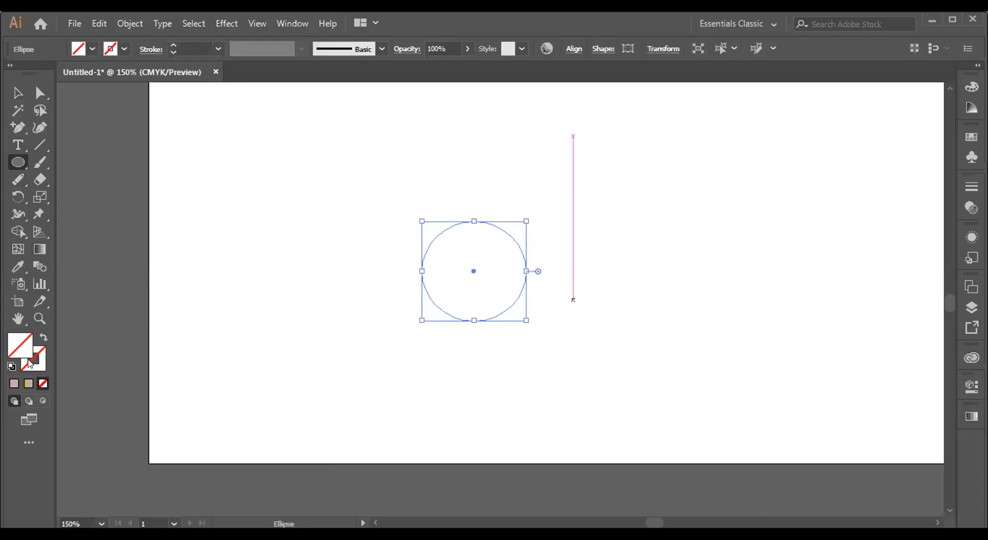
# Step: Give the circle a red stroke and deselect it
pyautogui.doubleClick(32, 361)
pyautogui.click(469, 180)
pyautogui.click(620, 172)
pyautogui.click(19, 93)
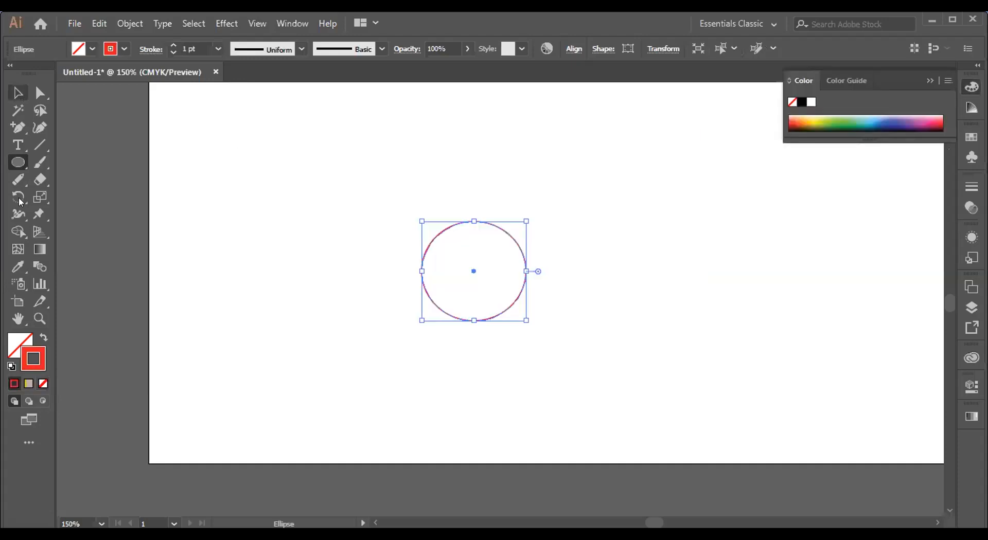
pyautogui.click(235, 139)
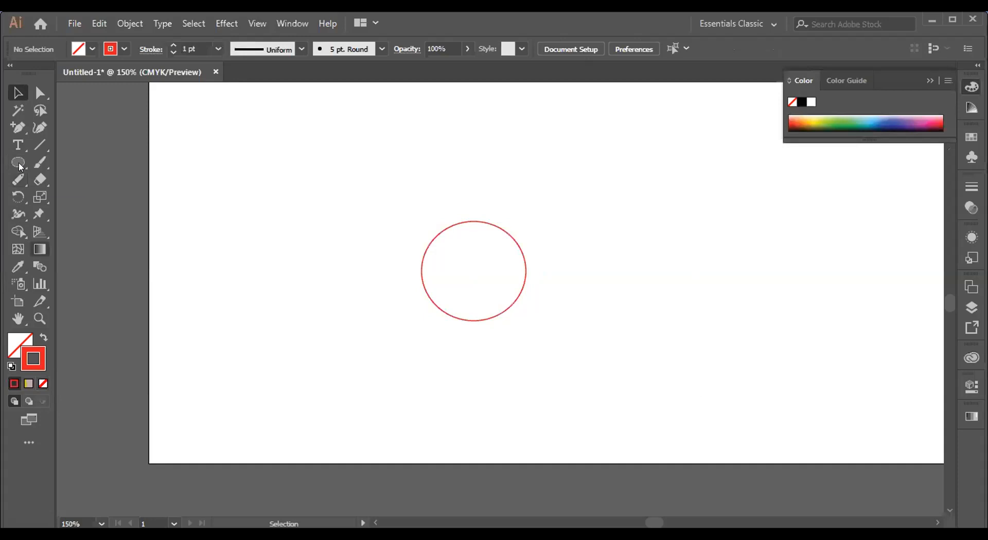
# Step: Draw a narrow upright ellipse beside the circle and swap its red stroke to the fill
pyautogui.click(19, 165)
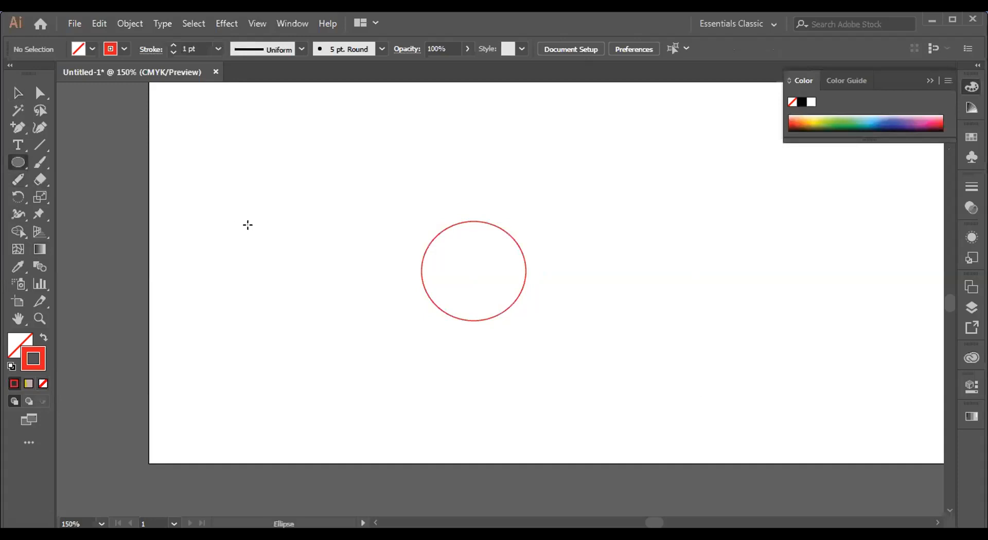
pyautogui.moveTo(263, 252); pyautogui.dragTo(266, 311)
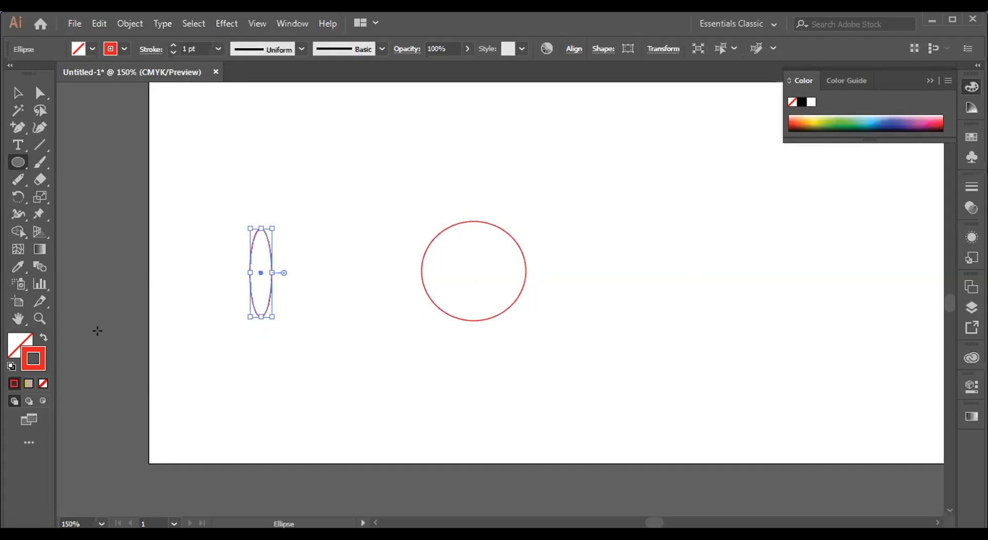
pyautogui.click(43, 337)
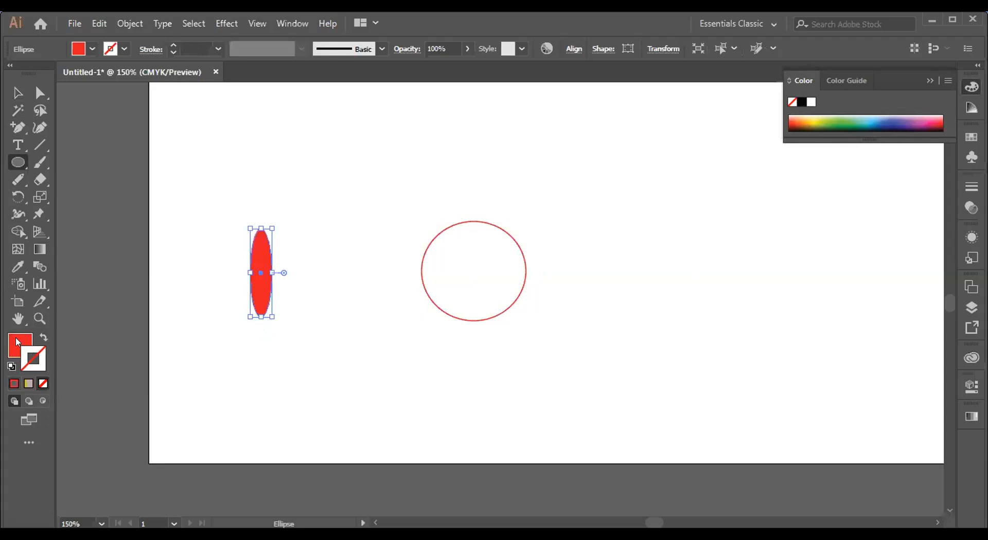
# Step: Apply the linear gradient to the narrow ellipse's stroke with a red stop added at 12.63%
pyautogui.click(40, 250)
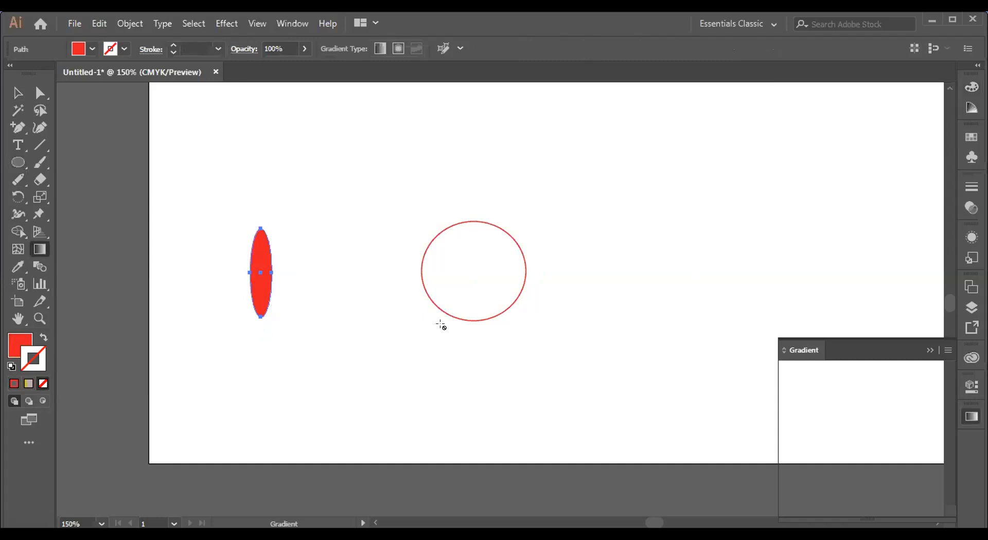
pyautogui.hotkey('ctrl', '+')
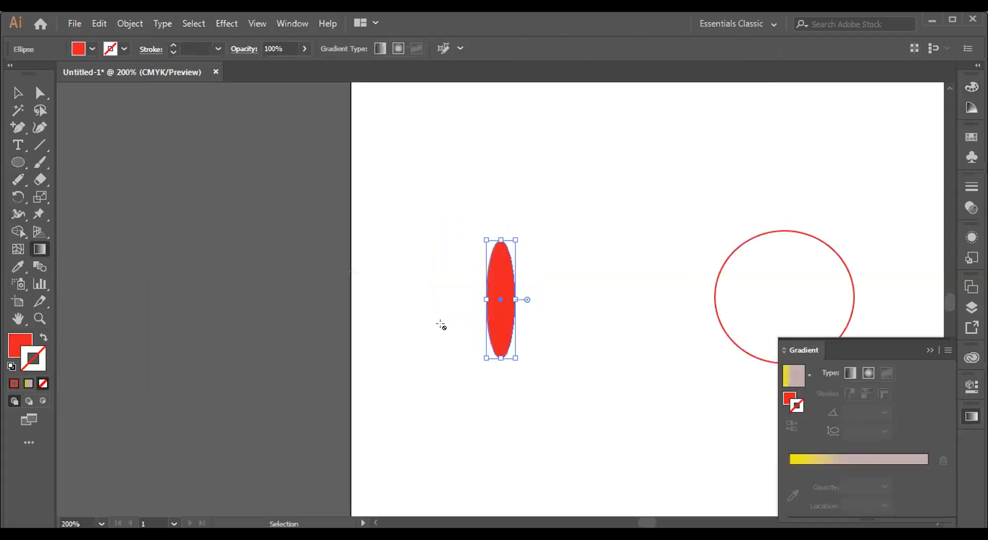
pyautogui.hotkey('ctrl', '+')
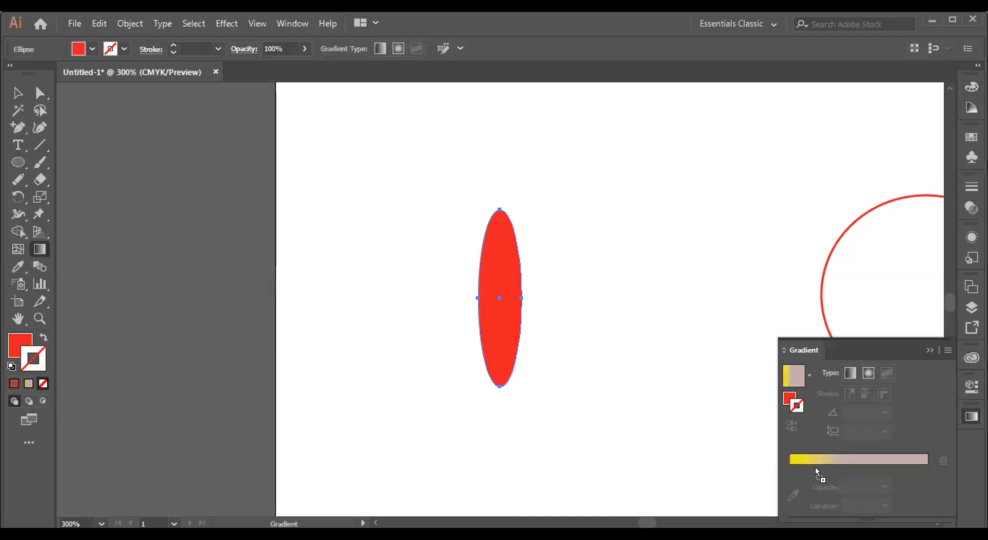
pyautogui.moveTo(858, 473)
pyautogui.mouseDown()
pyautogui.moveTo(806, 465)
pyautogui.moveTo(967, 501)
pyautogui.mouseUp()
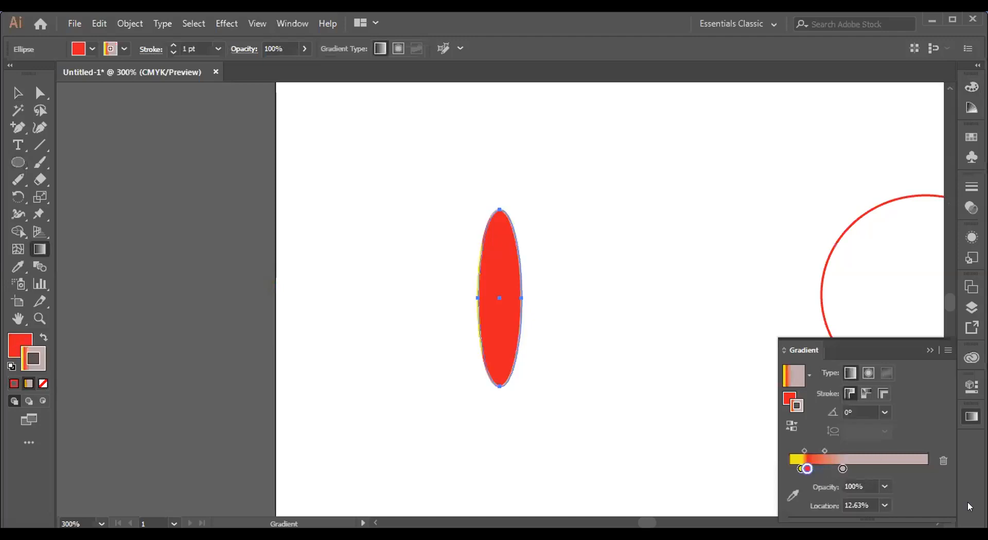
# Step: Recolour the yellow stop of the stroke gradient blue and move it to 69.33%
pyautogui.click(798, 469)
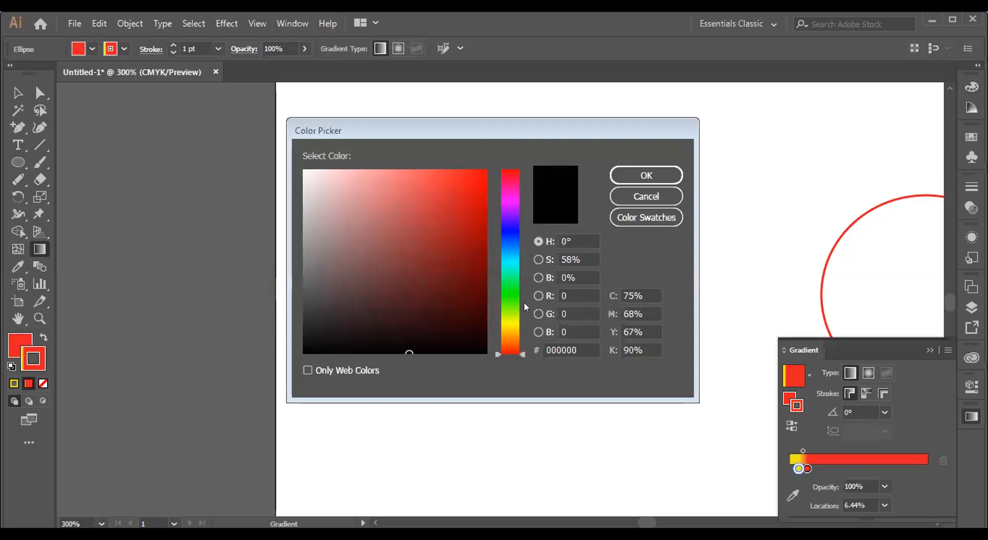
pyautogui.click(524, 288)
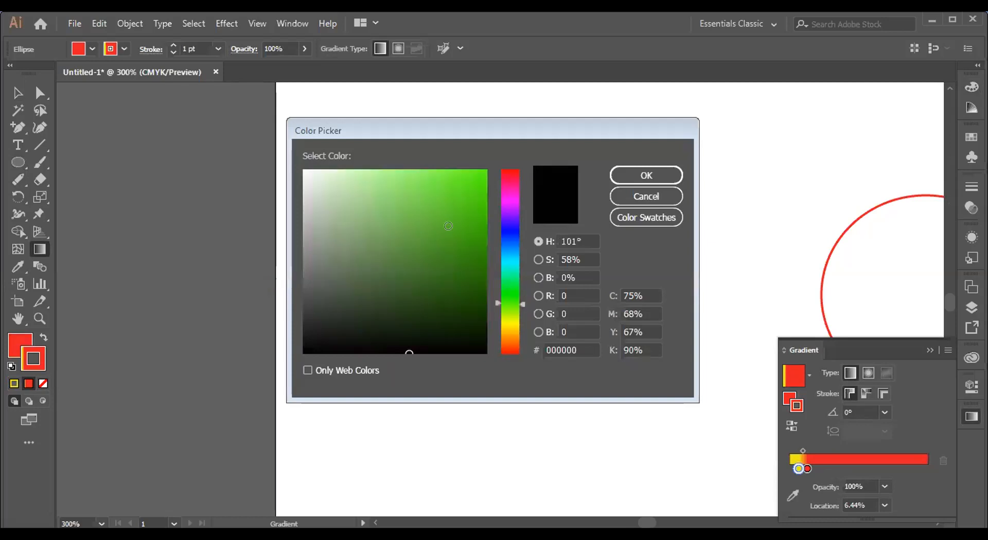
pyautogui.click(524, 244)
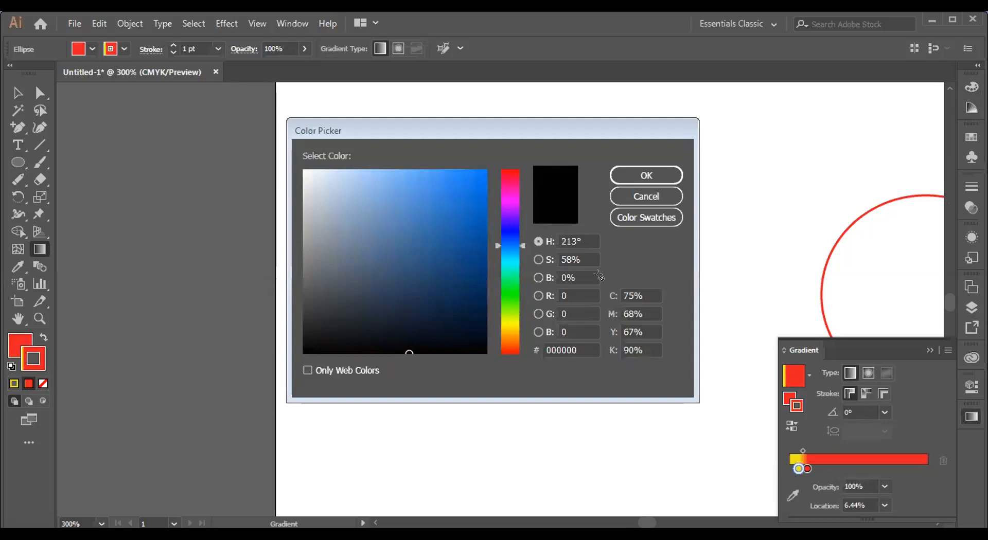
pyautogui.press('Return')
pyautogui.moveTo(798, 468); pyautogui.dragTo(885, 462)
pyautogui.click(29, 383)
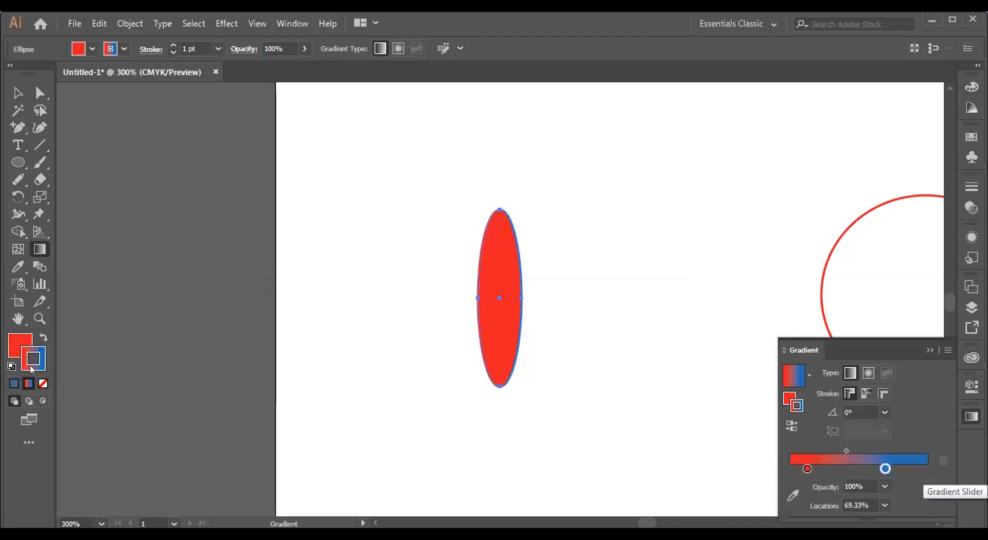
# Step: Clear the narrow ellipse's gradient stroke, try adding another red stop, undo the attempt and clear the stroke again
pyautogui.click(42, 382)
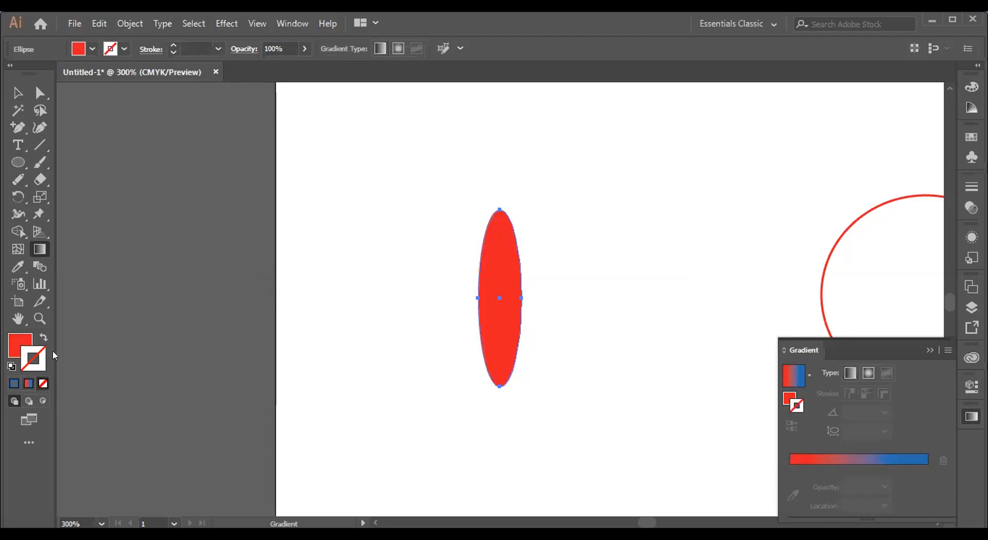
pyautogui.click(906, 458)
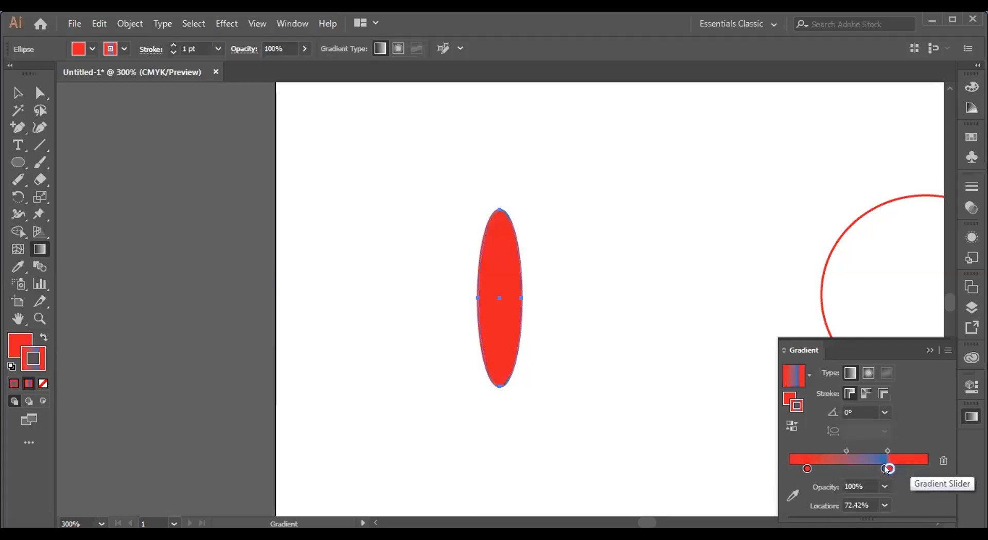
pyautogui.hotkey('ctrl', 'z')
pyautogui.hotkey('ctrl', 'z')
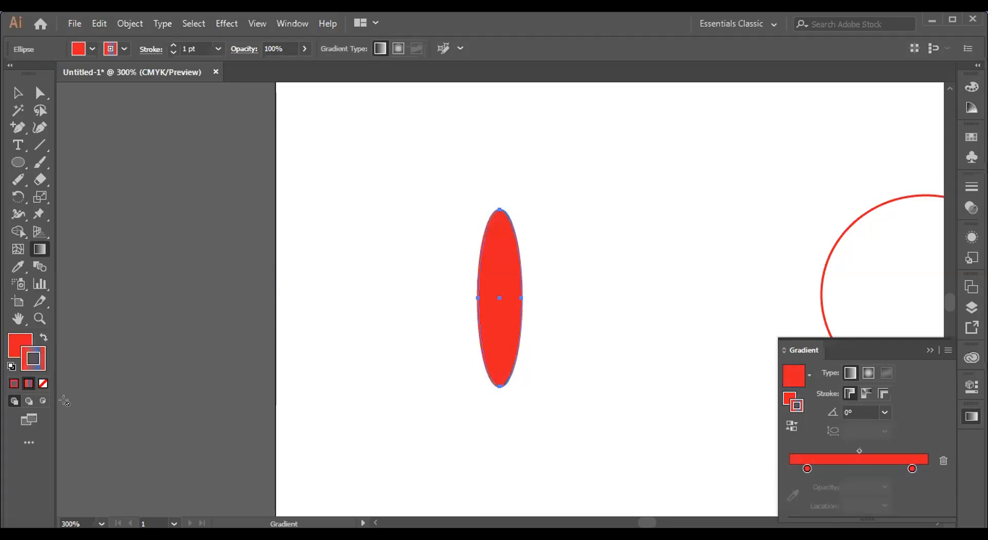
pyautogui.click(43, 384)
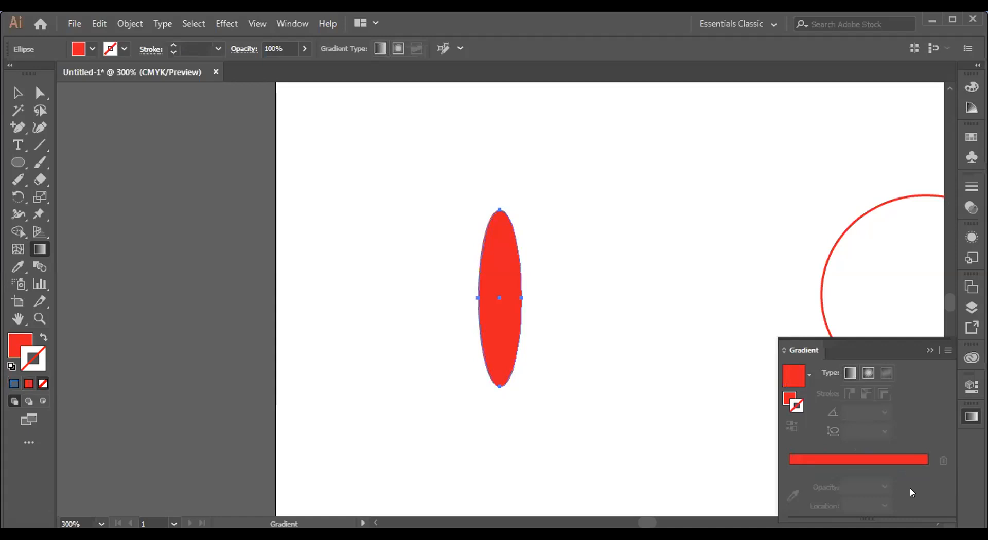
# Step: Try twice to apply the all-red gradient to the narrow ellipse, clearing its stroke after each attempt
pyautogui.click(885, 455)
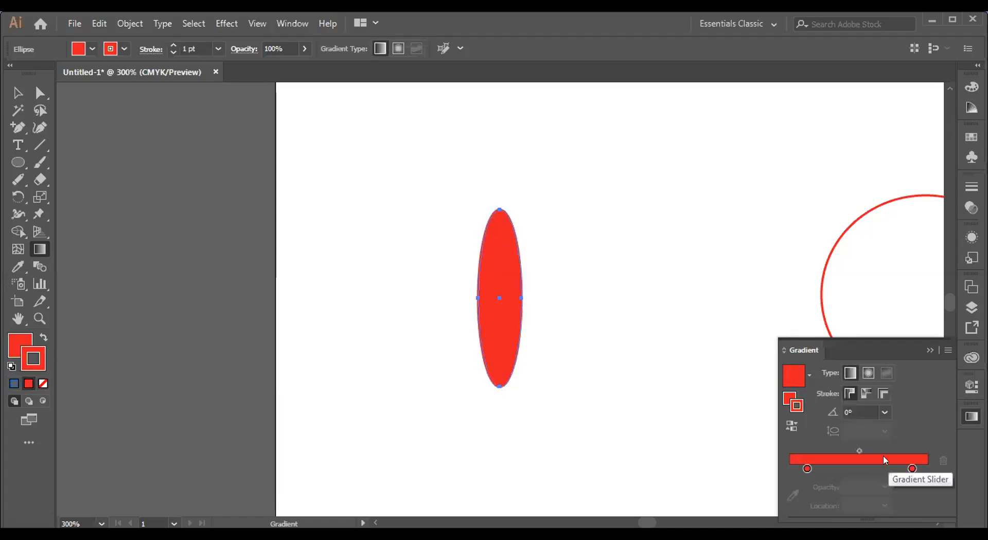
pyautogui.click(44, 383)
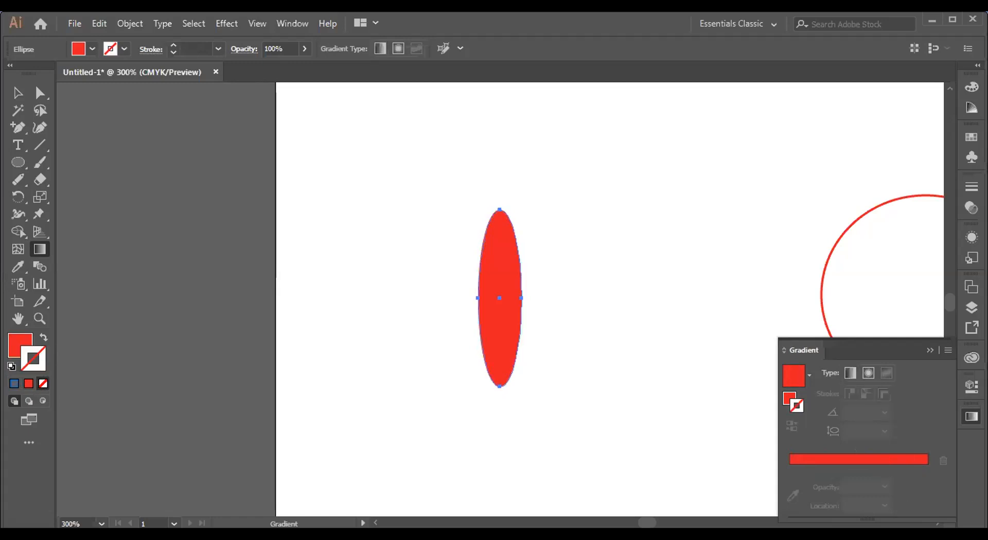
pyautogui.click(887, 447)
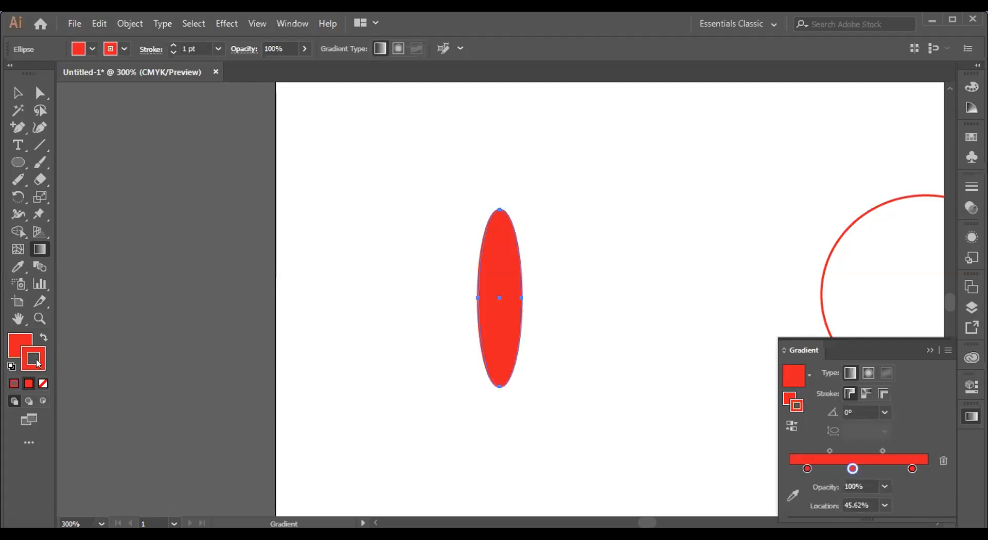
pyautogui.click(42, 384)
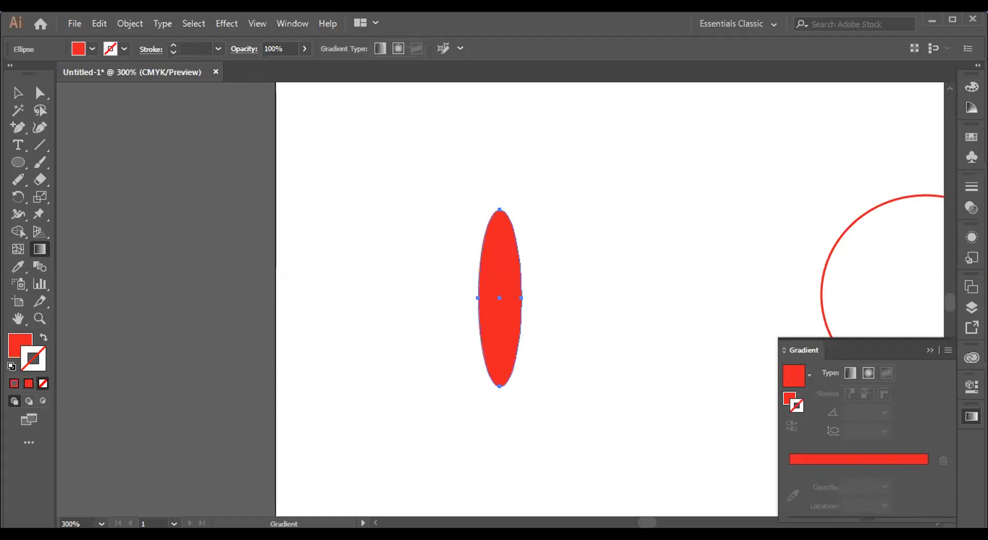
# Step: Delete the narrow ellipse and remove the middle stop from the all-red linear gradient
pyautogui.click(15, 92)
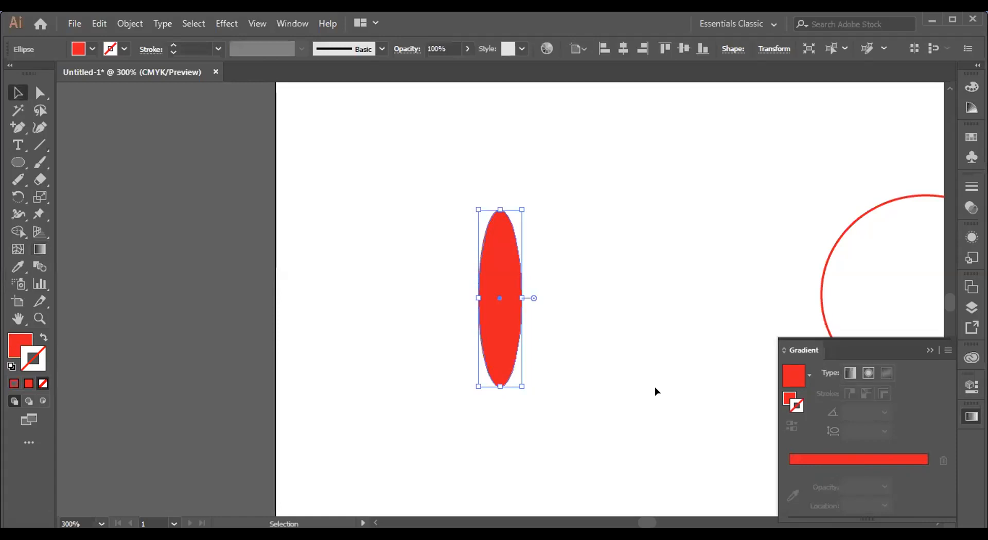
pyautogui.press('Delete')
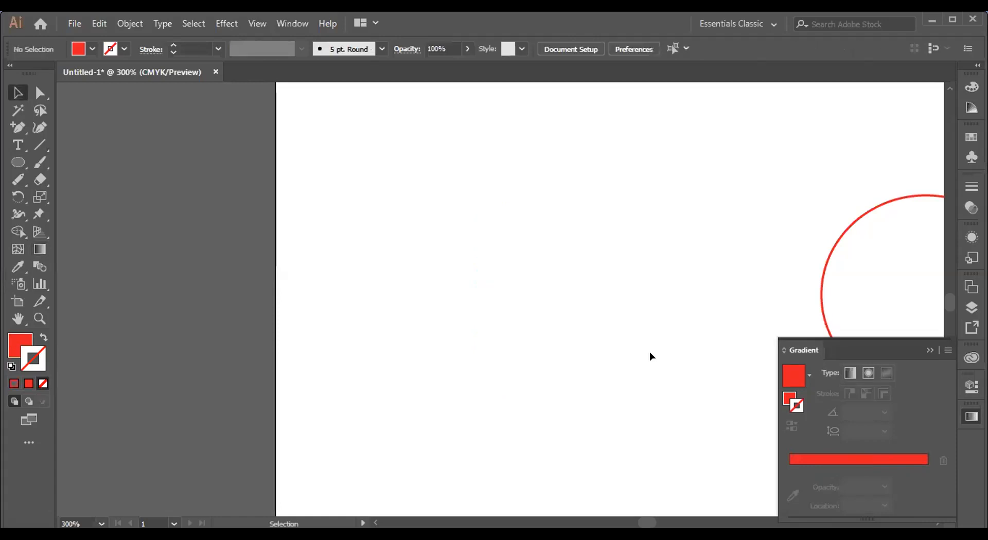
pyautogui.press('.')
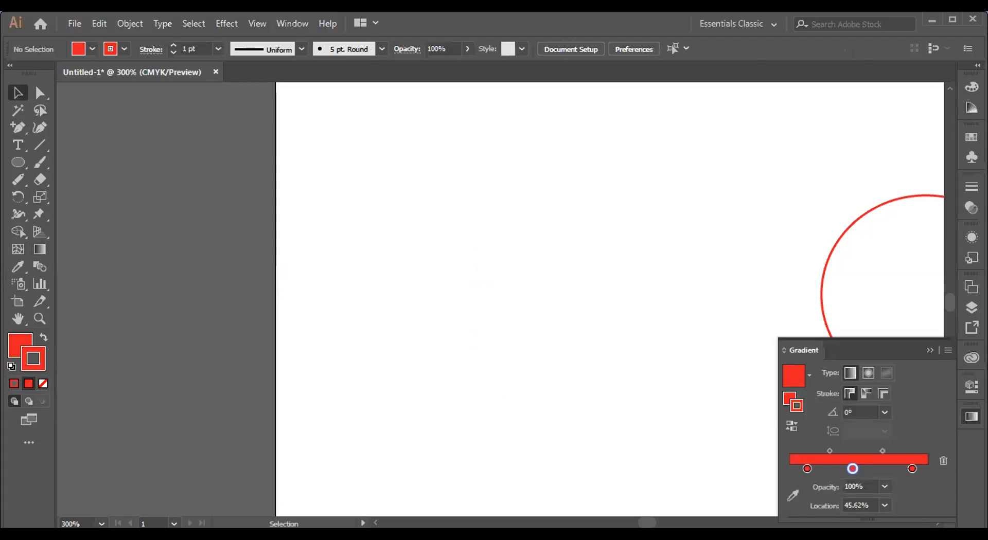
pyautogui.moveTo(852, 469); pyautogui.dragTo(853, 535)
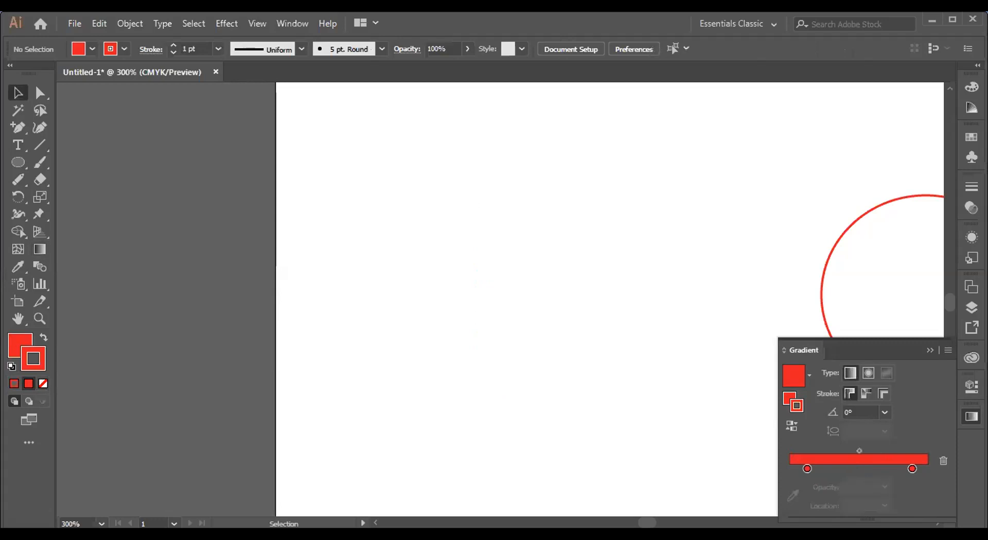
pyautogui.click(911, 469)
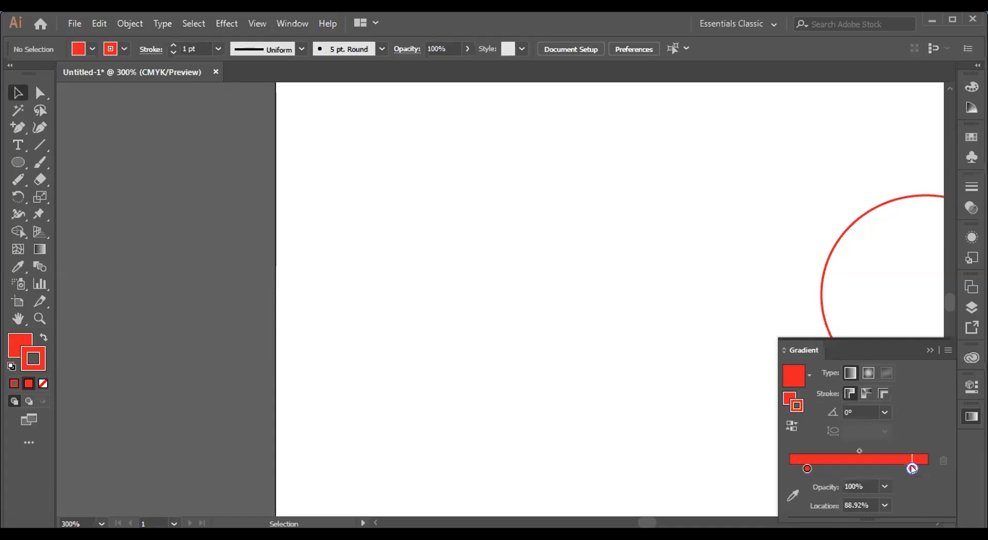
# Step: Draw a new red narrow upright ellipse without a stroke, about 9 pt wide and 79 pt tall, near the artboard's left edge
pyautogui.click(43, 383)
pyautogui.press('l')
pyautogui.moveTo(394, 344); pyautogui.dragTo(380, 428)
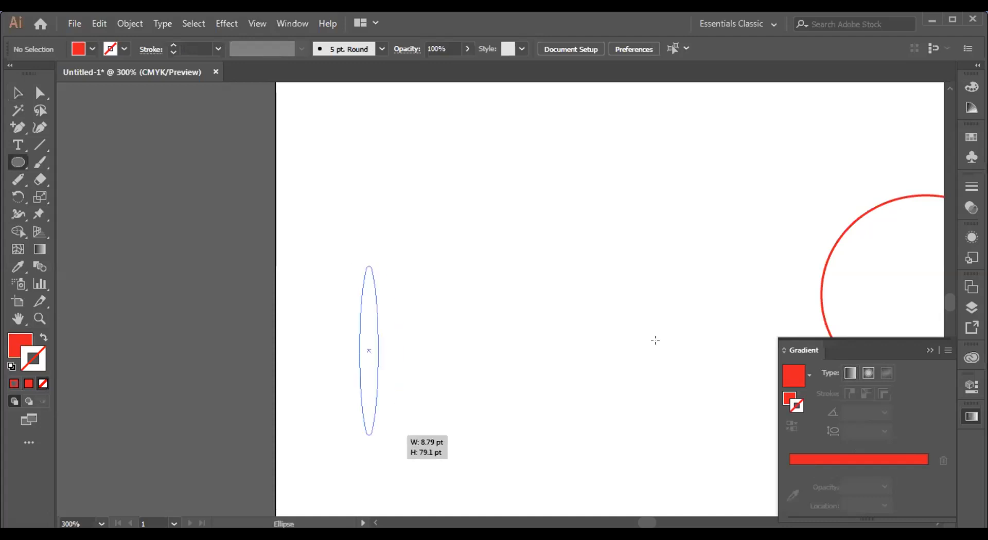
pyautogui.click(18, 92)
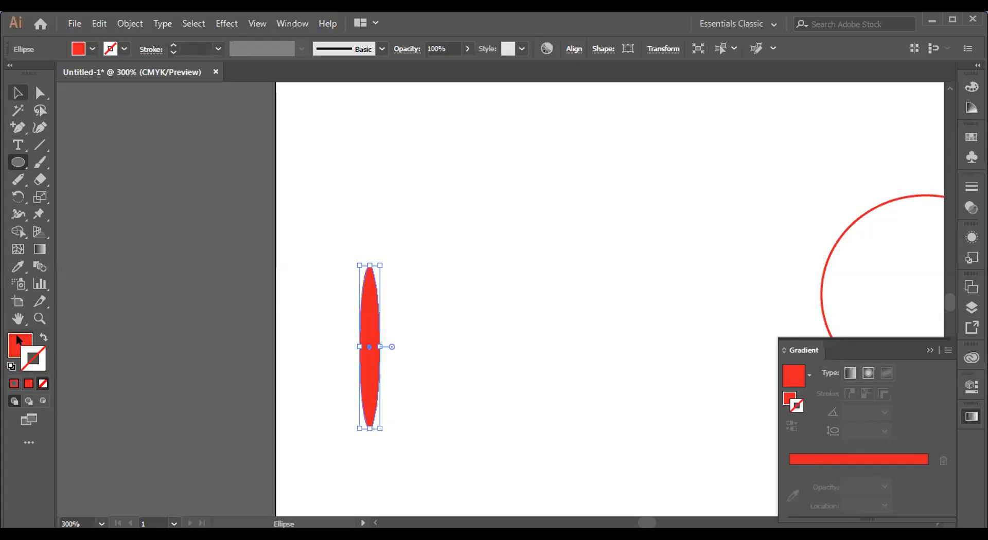
# Step: Clear the gradient stroke from the new ellipse and change its fill colour to a dusty pink
pyautogui.click(40, 249)
pyautogui.click(827, 458)
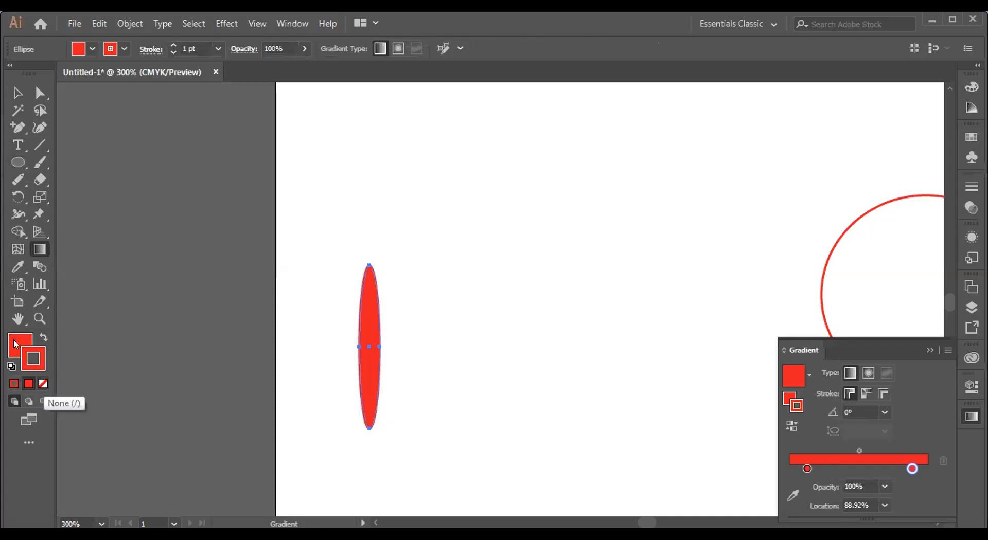
pyautogui.press('/')
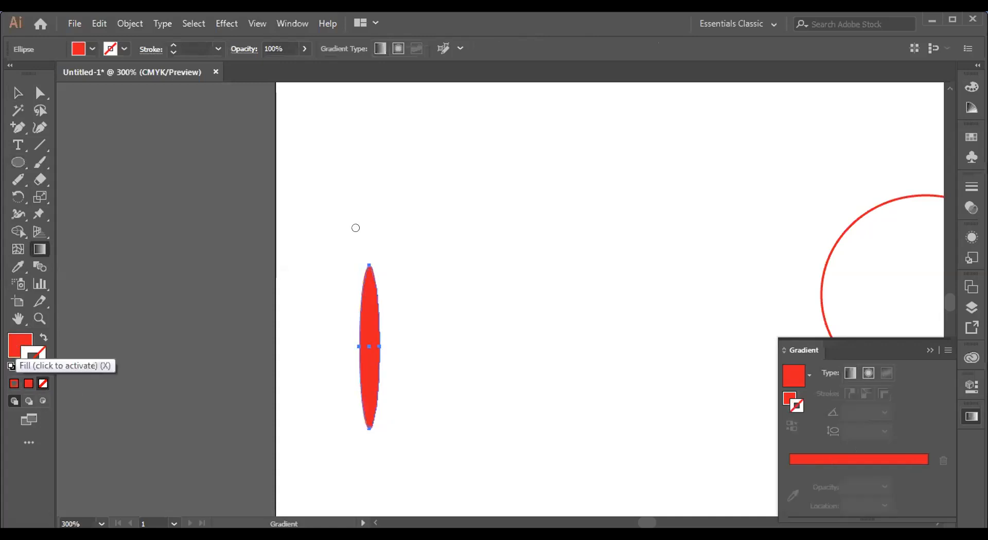
pyautogui.doubleClick(18, 347)
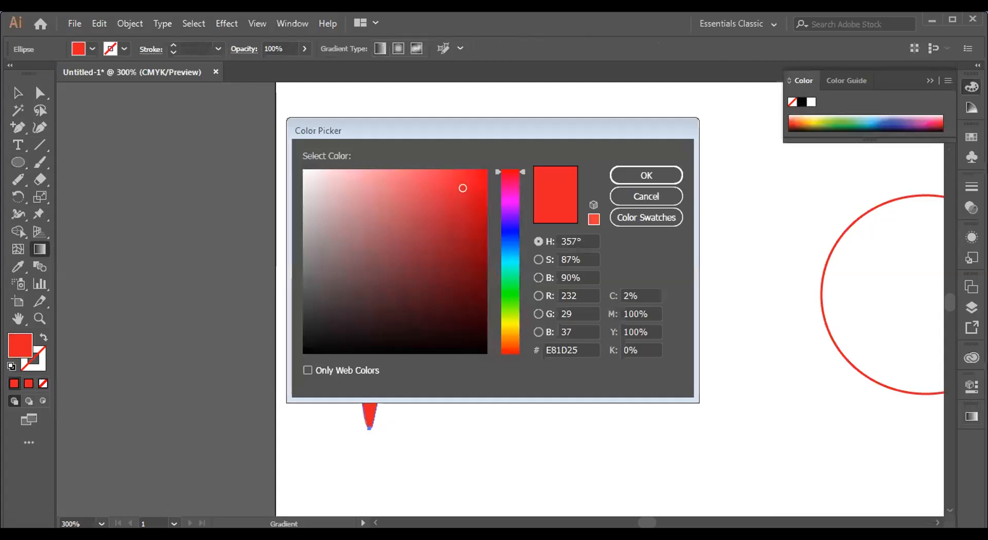
pyautogui.press('Return')
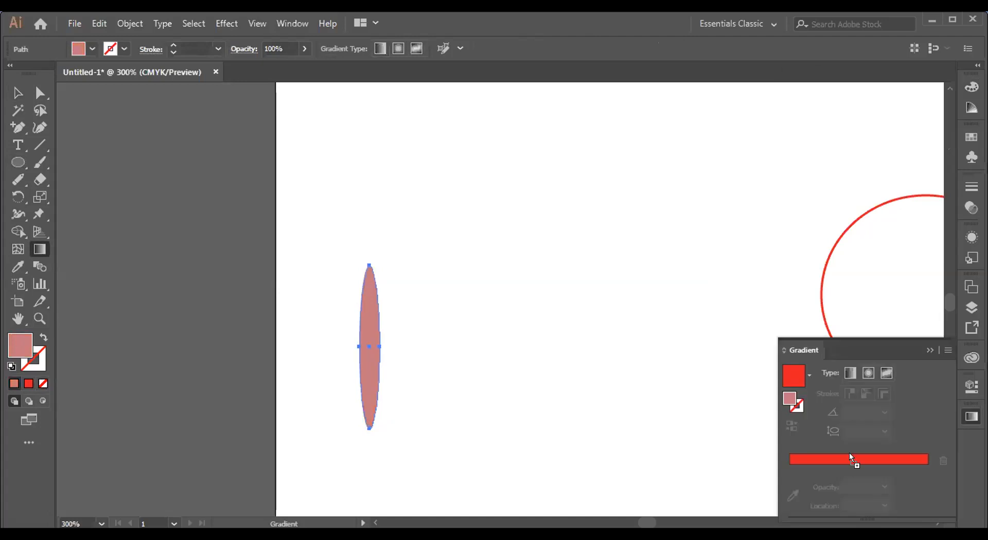
# Step: Fill the ellipse with the linear gradient, adding a dusty pink stop at 64.69% and deleting the red stop at 88.92%
pyautogui.click(852, 468)
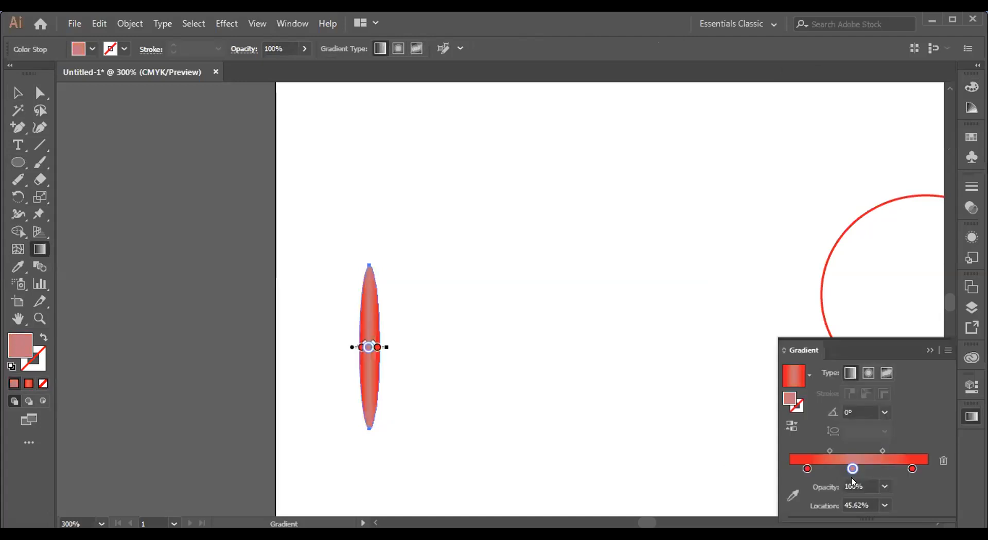
pyautogui.moveTo(852, 470); pyautogui.dragTo(878, 468)
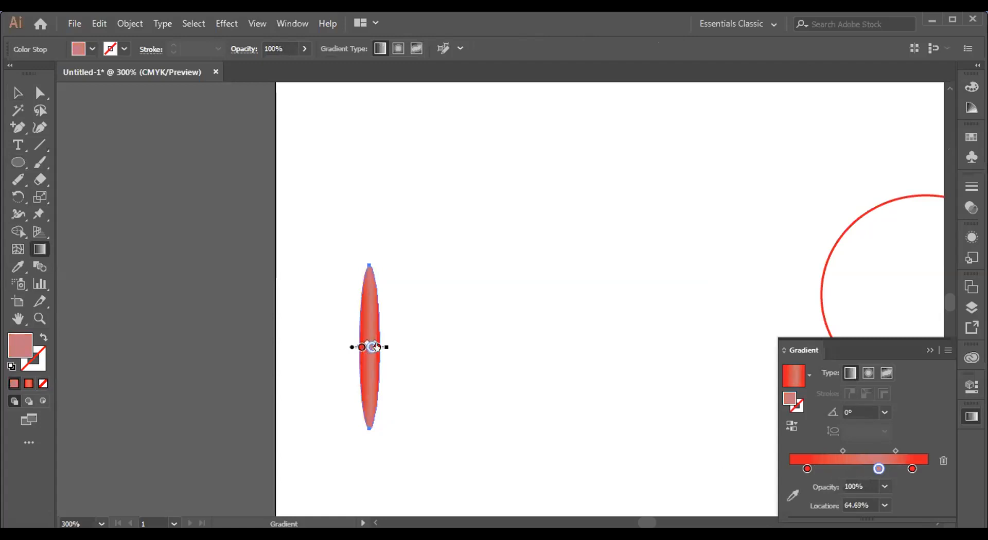
pyautogui.click(377, 347)
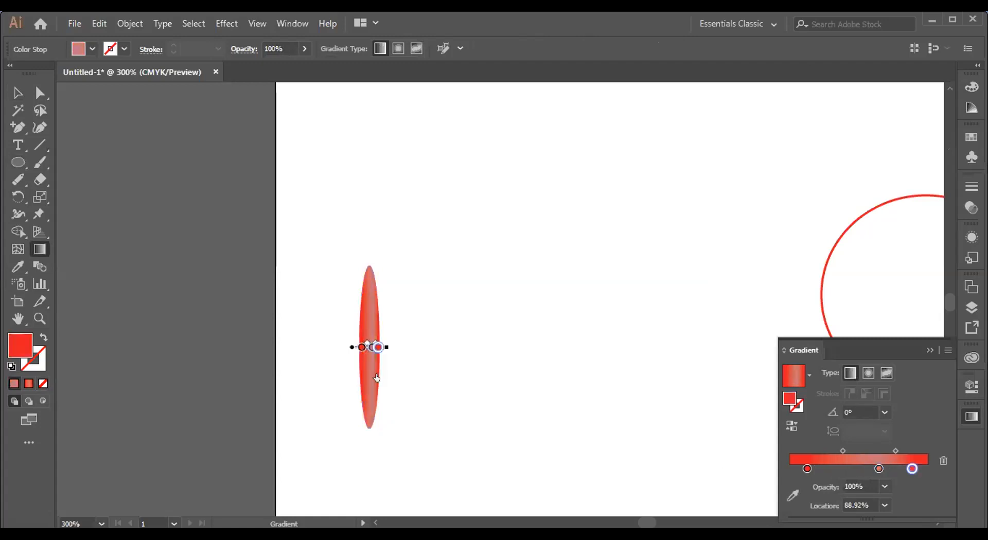
pyautogui.press('Delete')
# Step: Swap the order of the gradient stops, placing dusty pink at 11.6% and red near the middle
pyautogui.click(357, 349)
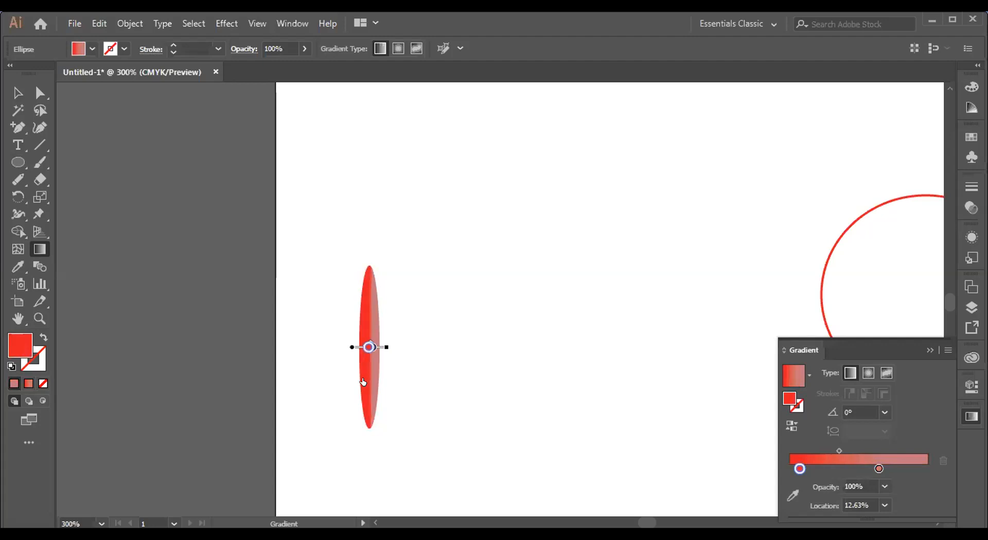
pyautogui.moveTo(368, 347); pyautogui.dragTo(371, 348)
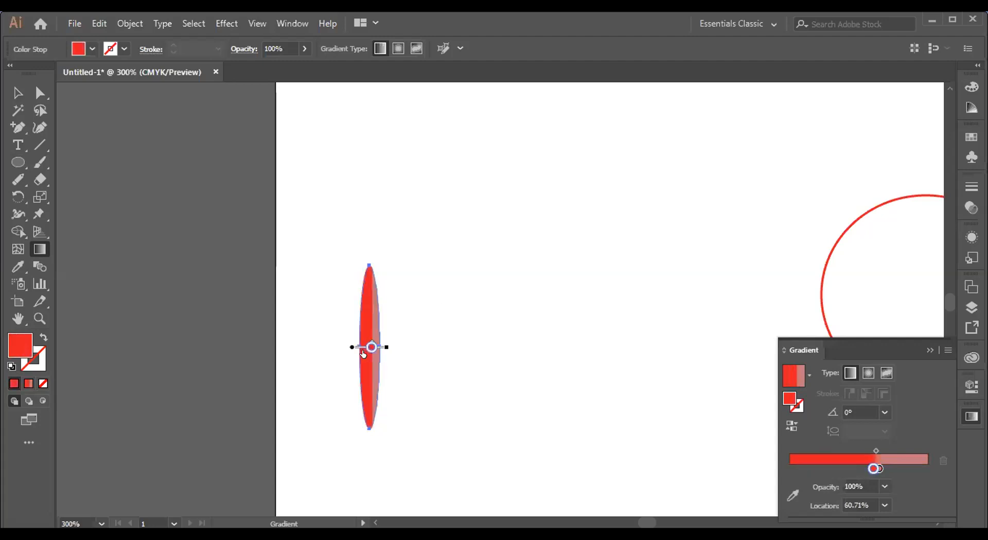
pyautogui.moveTo(873, 468); pyautogui.dragTo(805, 469)
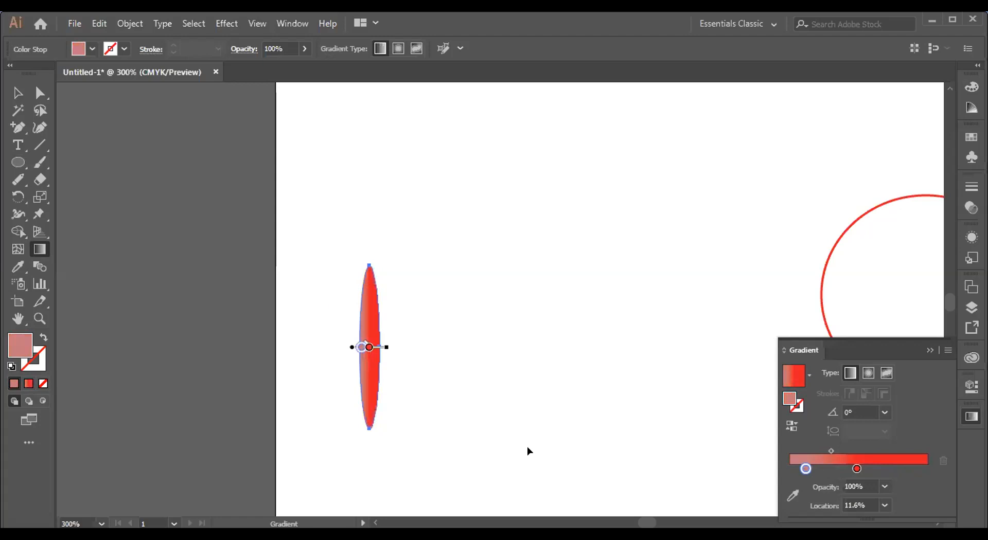
# Step: Redirect the ellipse's gradient along several diagonal directions, ending at an angle of -64.6°
pyautogui.moveTo(318, 276); pyautogui.dragTo(468, 459)
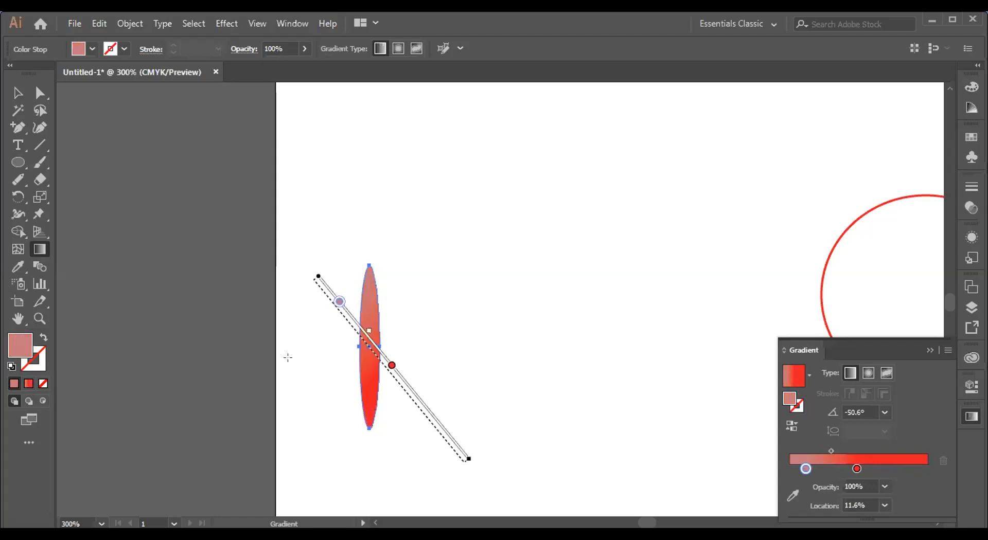
pyautogui.moveTo(458, 286); pyautogui.dragTo(263, 470)
pyautogui.moveTo(293, 332); pyautogui.dragTo(545, 514)
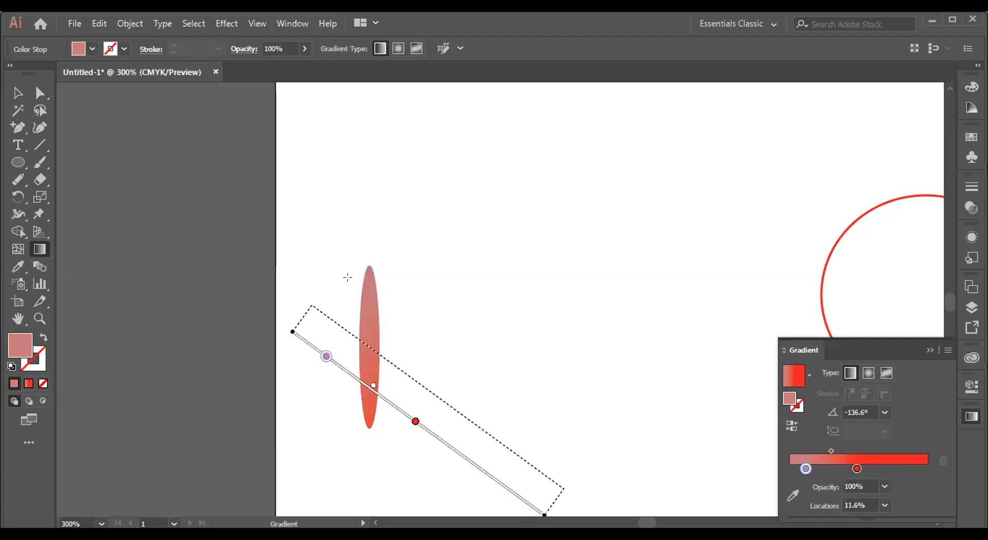
pyautogui.moveTo(335, 240); pyautogui.dragTo(504, 538)
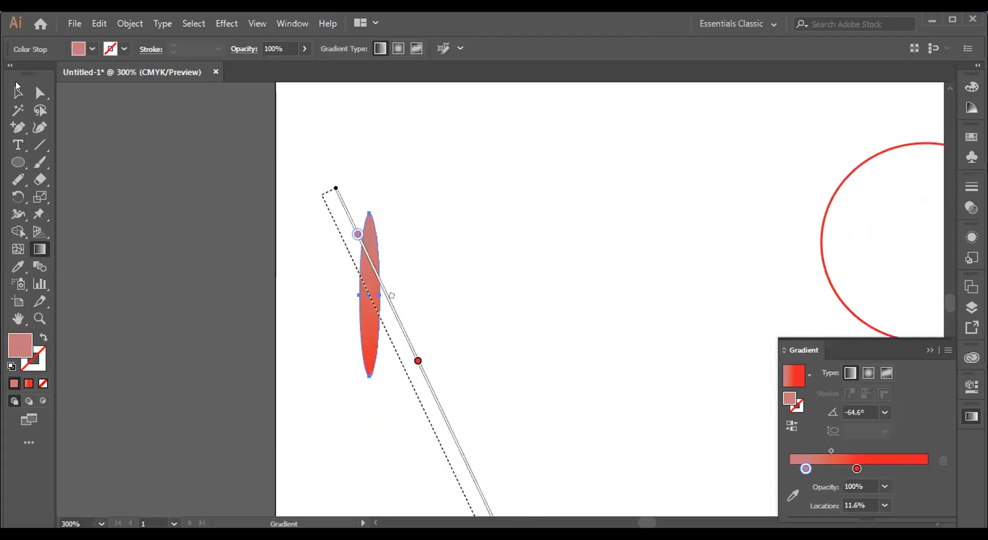
pyautogui.press('v')
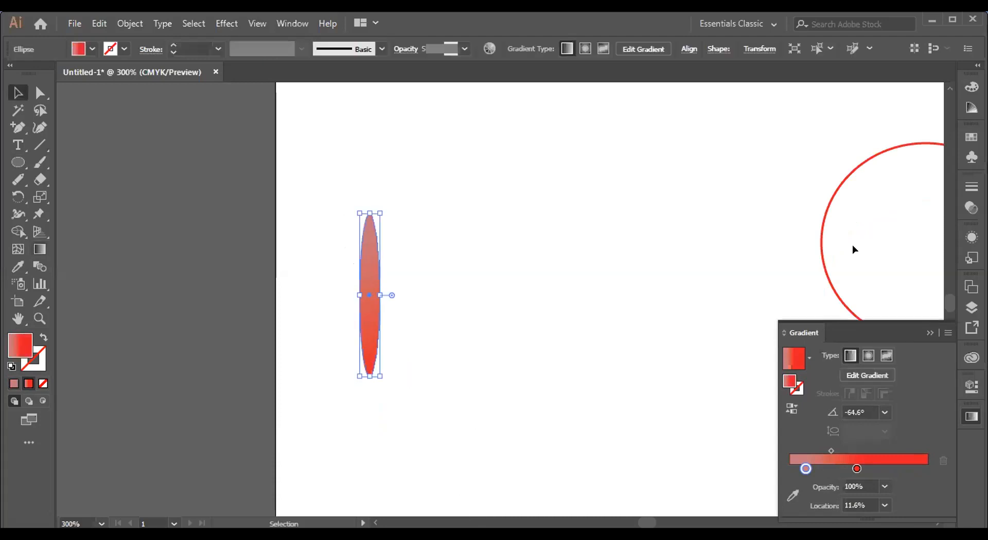
# Step: Move the red circle closer to the narrow ellipse and shrink it to about 65.7 by 62.5 pt
pyautogui.click(817, 229)
pyautogui.moveTo(819, 230); pyautogui.dragTo(559, 321)
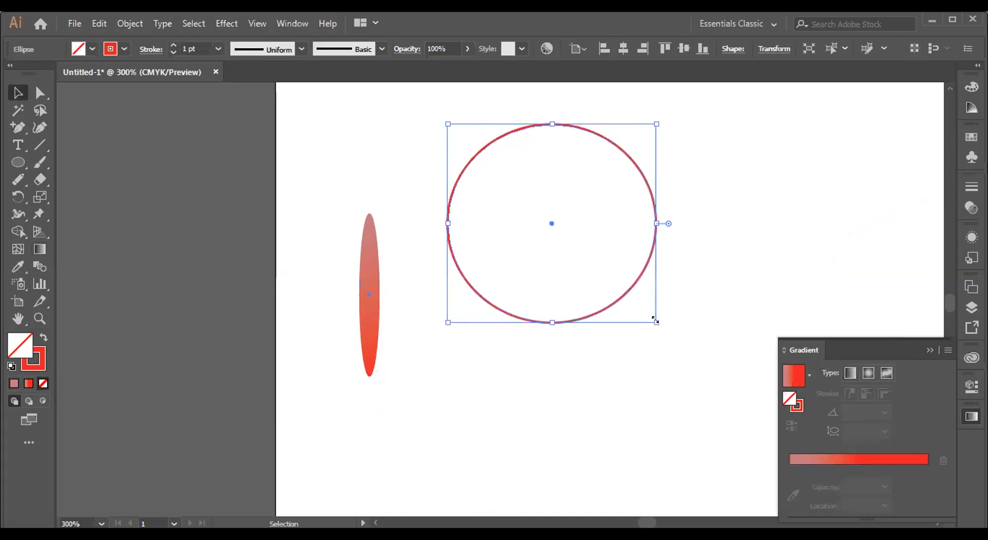
pyautogui.moveTo(653, 320); pyautogui.dragTo(588, 258)
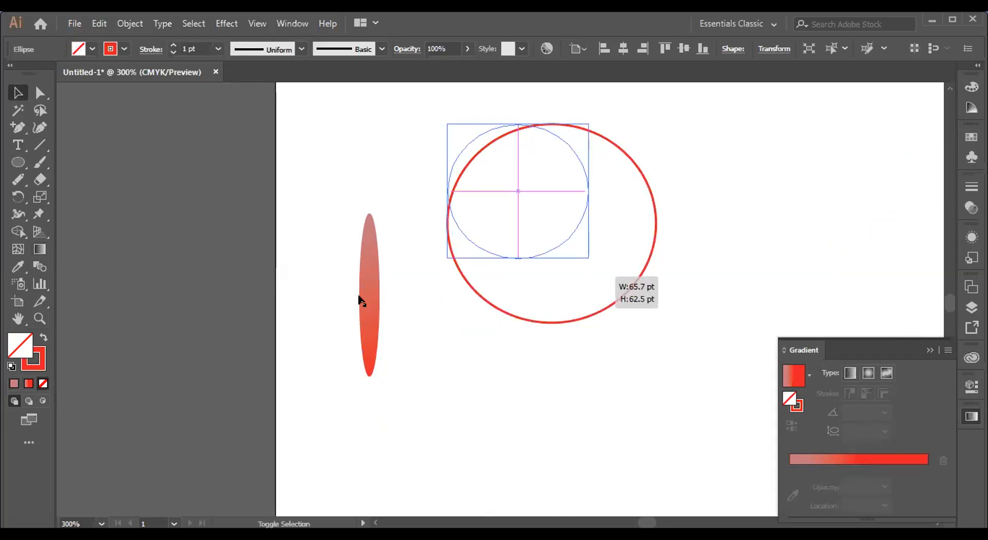
# Step: Place the gradient ellipse directly beneath the circle, centred and touching its bottom point, and shorten it from its lower end
pyautogui.moveTo(366, 318); pyautogui.dragTo(514, 364)
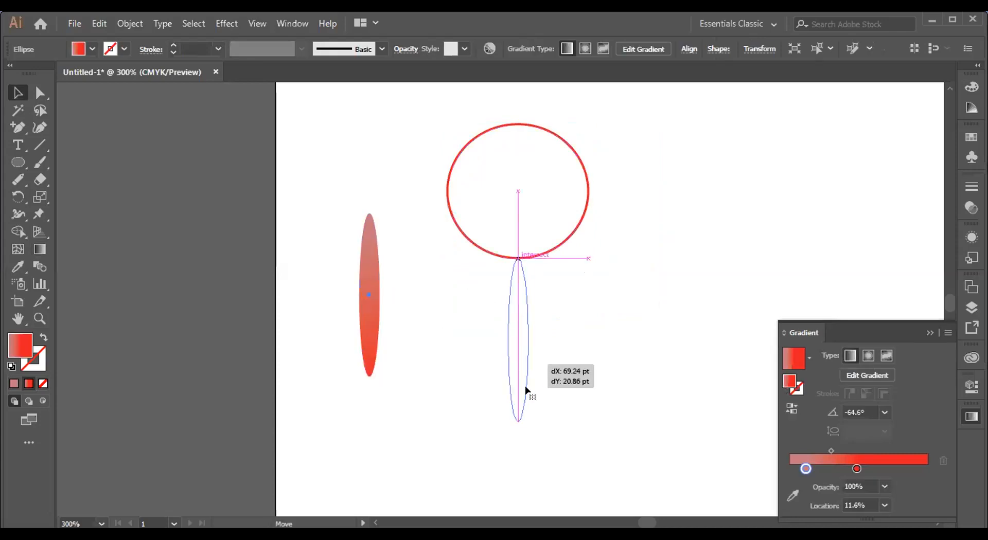
pyautogui.moveTo(515, 416); pyautogui.dragTo(510, 348)
pyautogui.scroll(1, 616, 371)
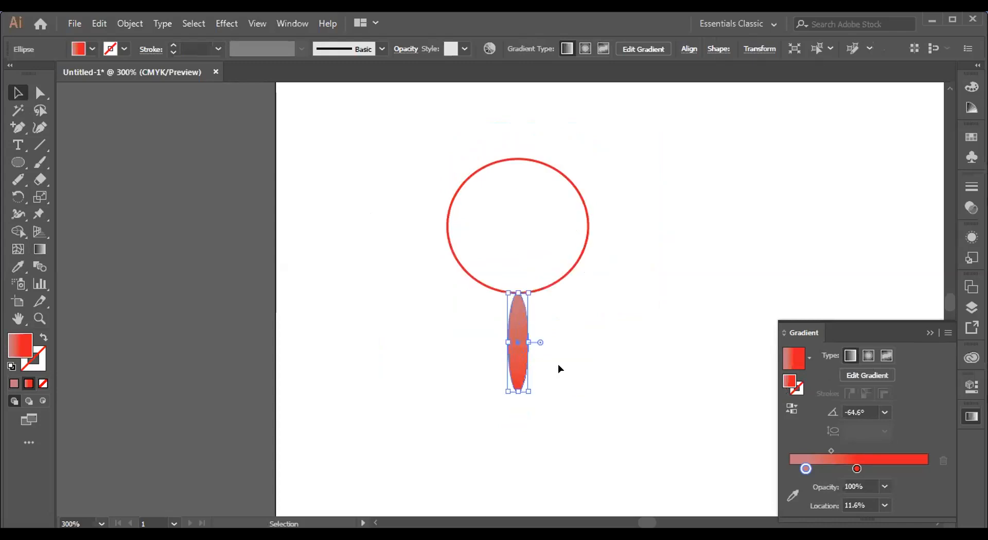
pyautogui.scroll(1, 558, 369)
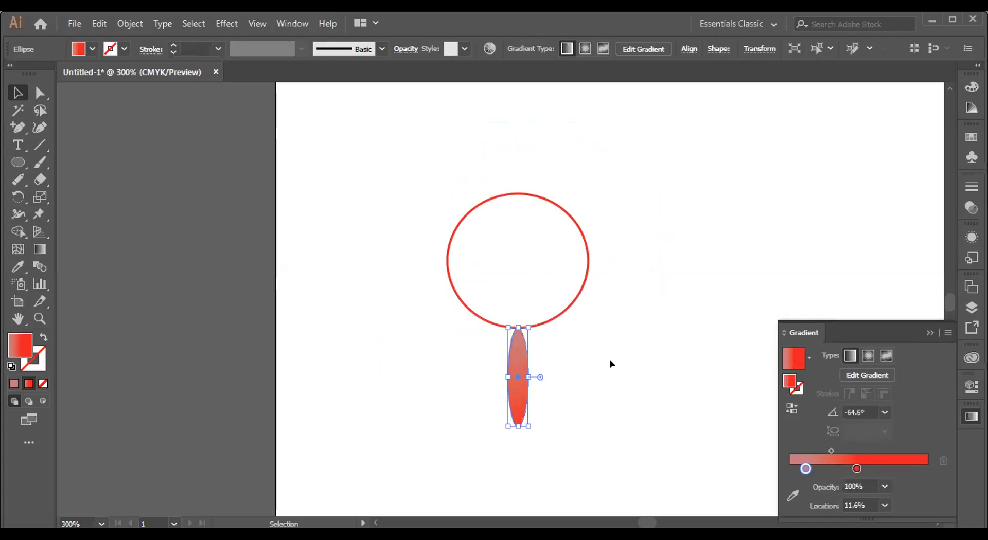
pyautogui.click(65, 191)
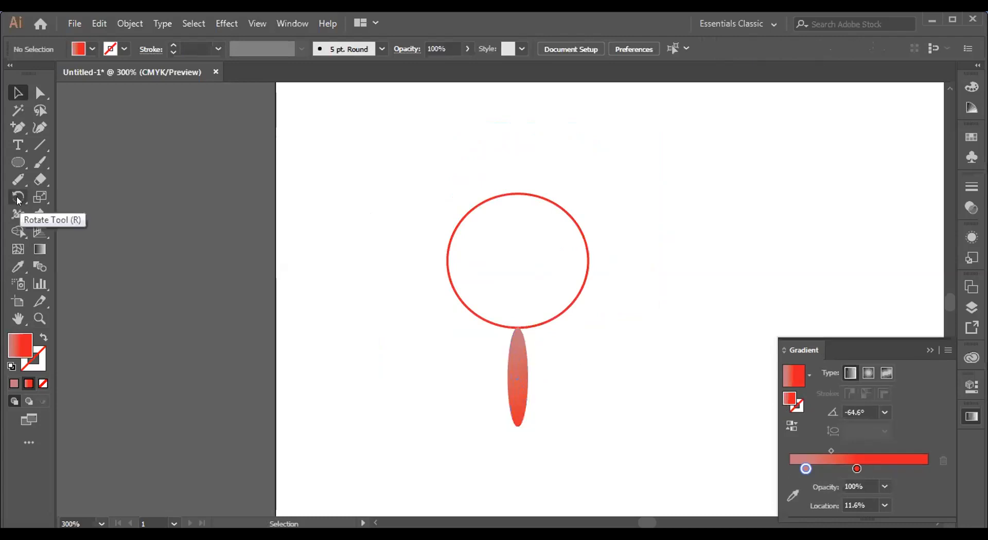
# Step: Try to set the Rotate tool's reference point at the centre of the red circle
pyautogui.click(18, 199)
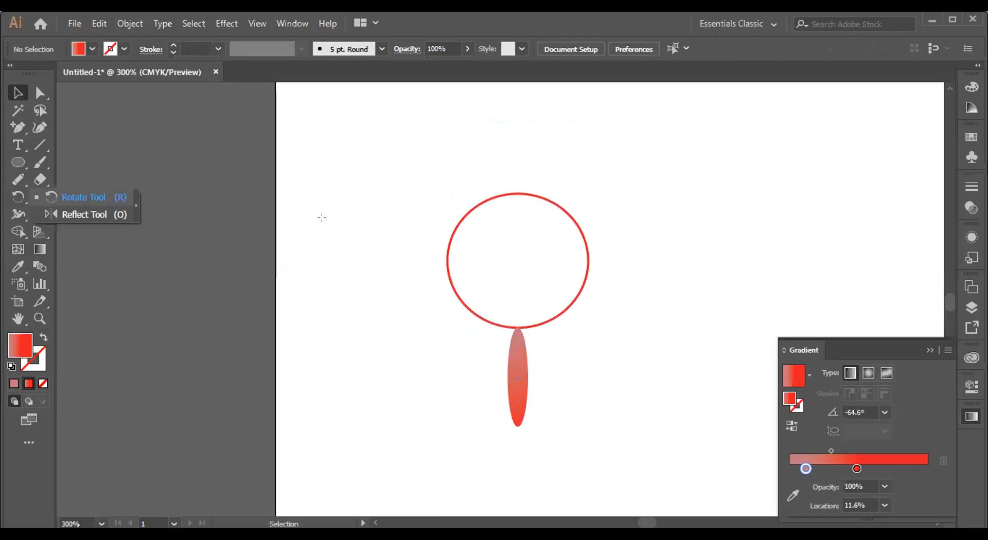
pyautogui.press('r')
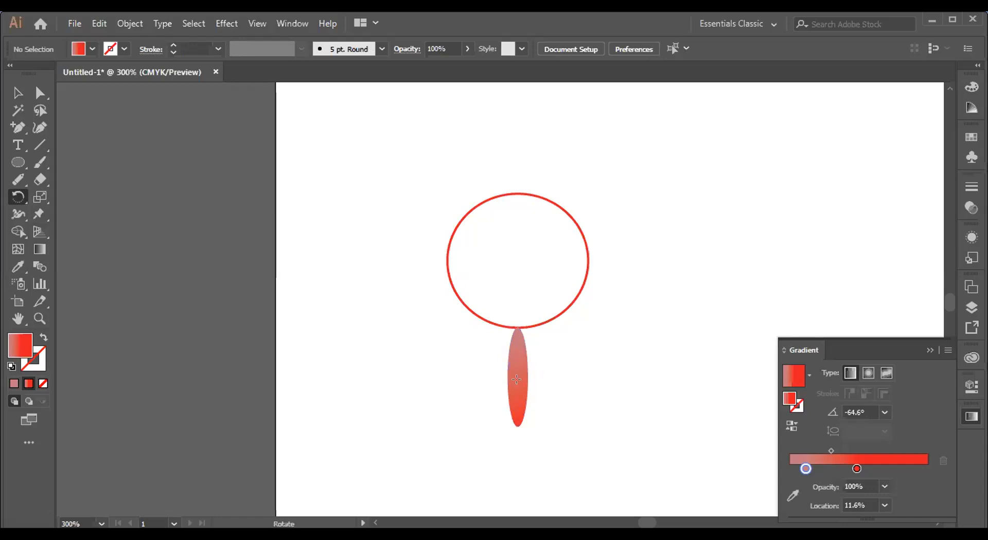
pyautogui.click(515, 347)
pyautogui.click(519, 312)
pyautogui.click(513, 262)
# Step: Duplicate the gradient ellipse immediately to the right of the original, below the circle
pyautogui.click(18, 92)
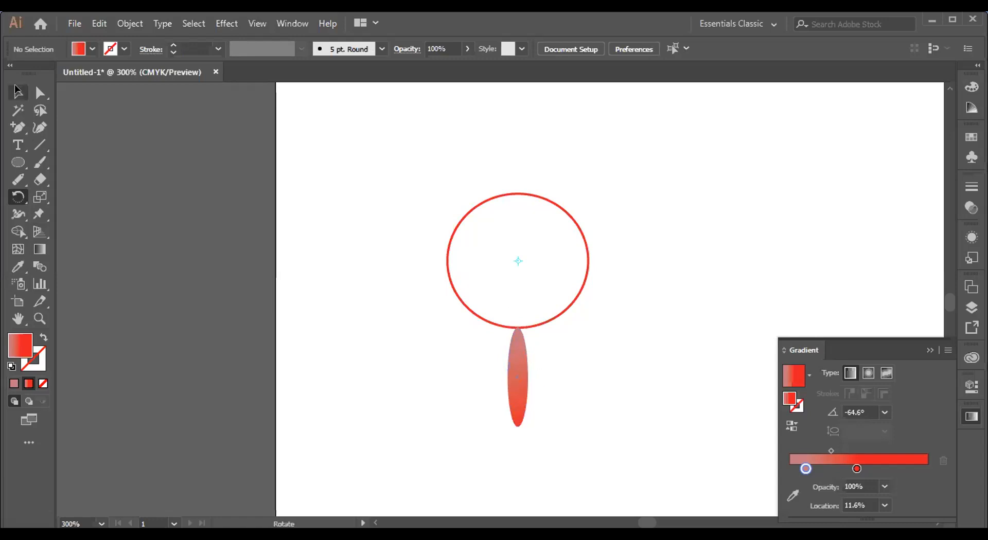
pyautogui.click(520, 388)
pyautogui.moveTo(525, 395); pyautogui.dragTo(569, 387)
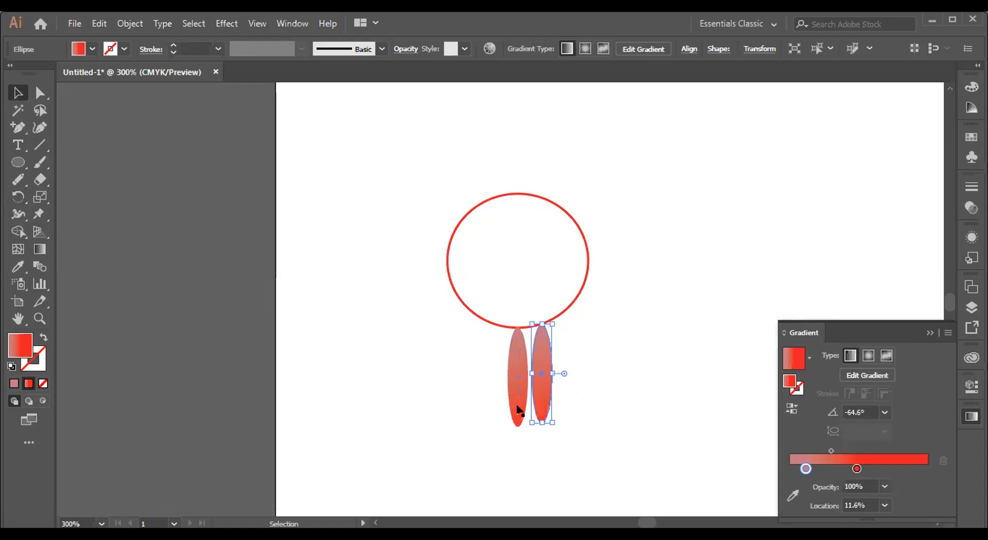
# Step: Undo the last petal copy and rotate a new copy of the petal about the circle's centre, beside the original
pyautogui.press('a')
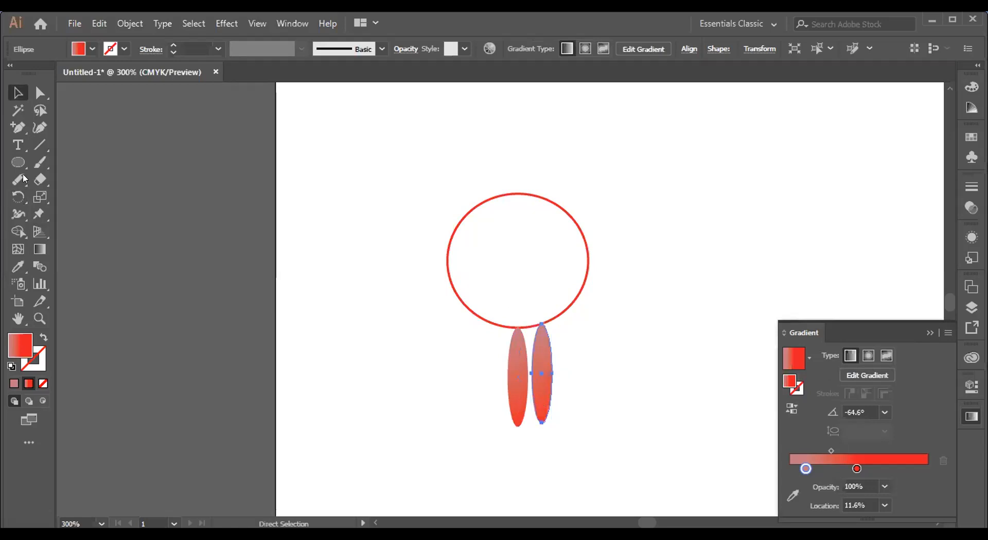
pyautogui.hotkey('ctrl', 'z')
pyautogui.click(17, 195)
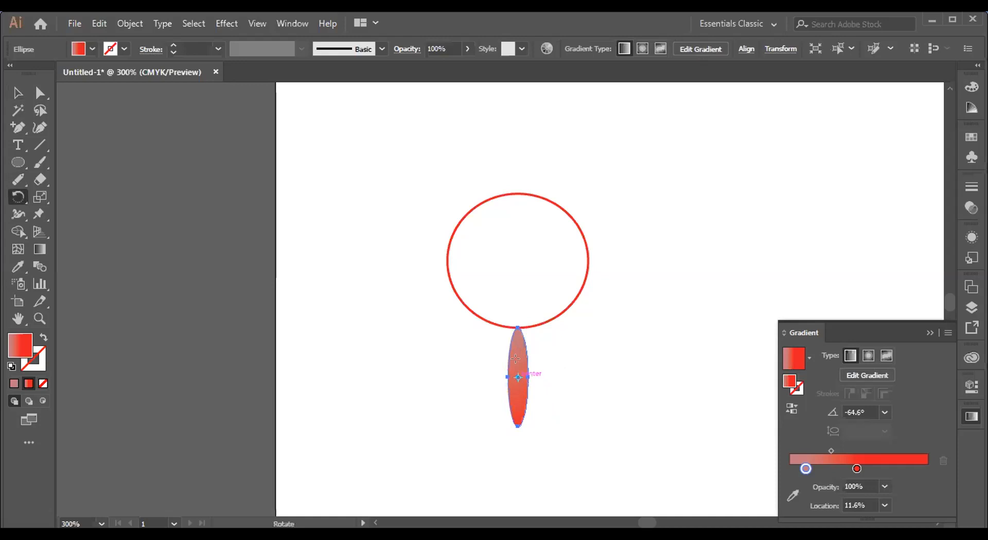
pyautogui.click(517, 326)
pyautogui.click(516, 260)
pyautogui.moveTo(515, 392); pyautogui.dragTo(539, 389)
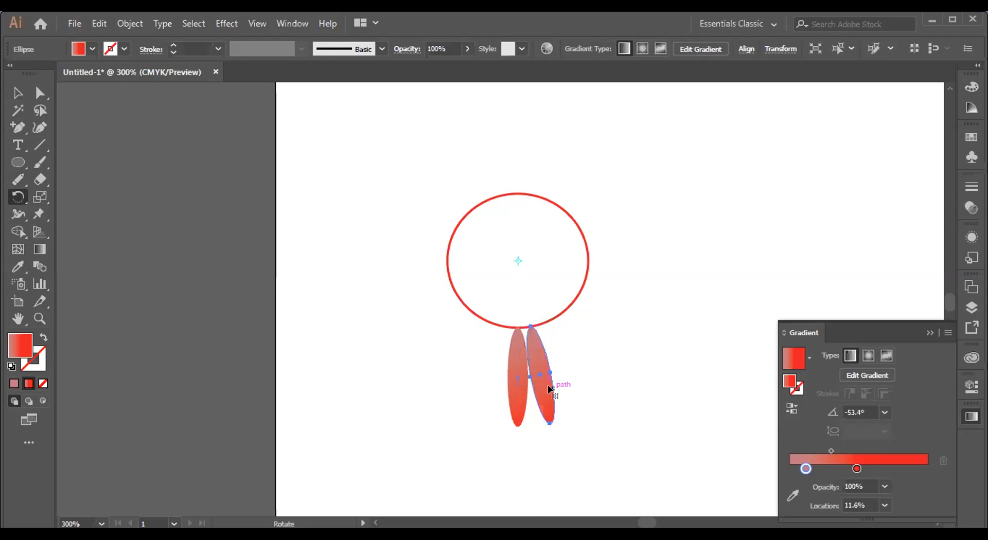
# Step: Repeat the rotated petal copy until petals surround the whole circle
pyautogui.hotkey('ctrl', 'd')
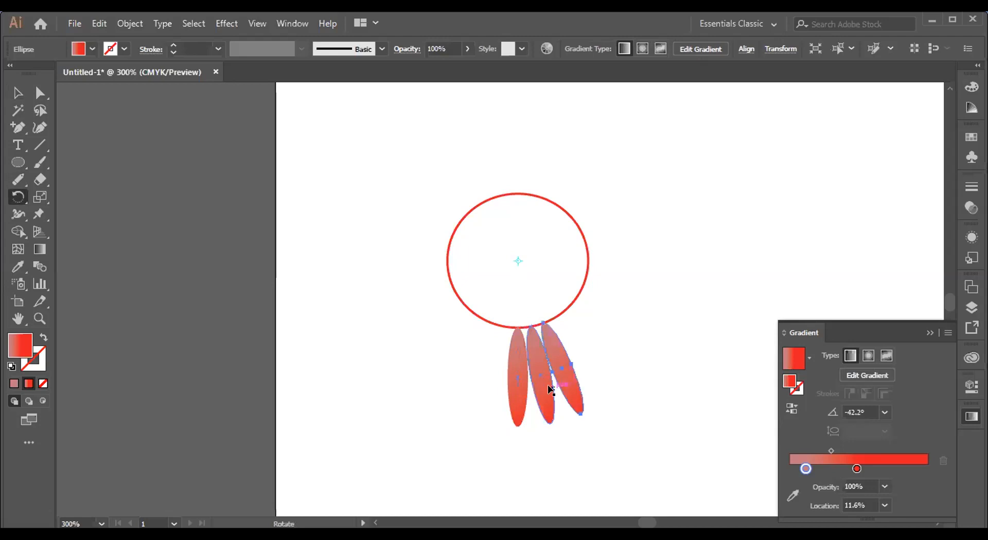
pyautogui.hotkey('ctrl', 'd')
pyautogui.hotkey('ctrl', 'd')
pyautogui.hotkey('ctrl', 'd')
pyautogui.hotkey('ctrl', 'd')
pyautogui.hotkey('ctrl', 'd')
pyautogui.hotkey('ctrl', 'd')
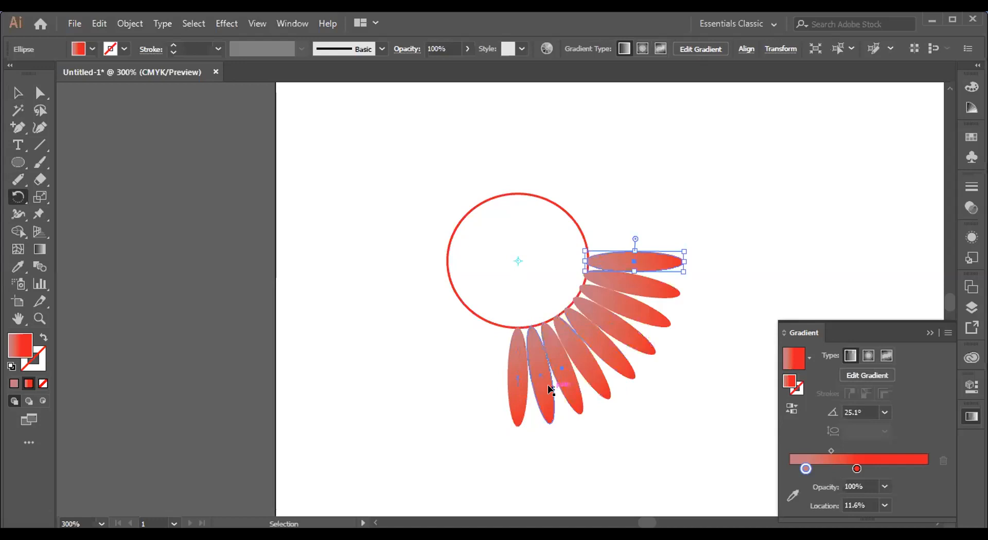
pyautogui.hotkey('ctrl', 'd')
pyautogui.hotkey('ctrl', 'd')
pyautogui.hotkey('ctrl', 'd')
pyautogui.hotkey('ctrl', 'd')
pyautogui.hotkey('ctrl', 'd')
pyautogui.hotkey('ctrl', 'd')
pyautogui.hotkey('ctrl', 'd')
pyautogui.hotkey('ctrl', 'd')
pyautogui.hotkey('ctrl', 'd')
pyautogui.hotkey('ctrl', 'd')
pyautogui.hotkey('ctrl', 'd')
pyautogui.hotkey('ctrl', 'd')
pyautogui.hotkey('ctrl', 'd')
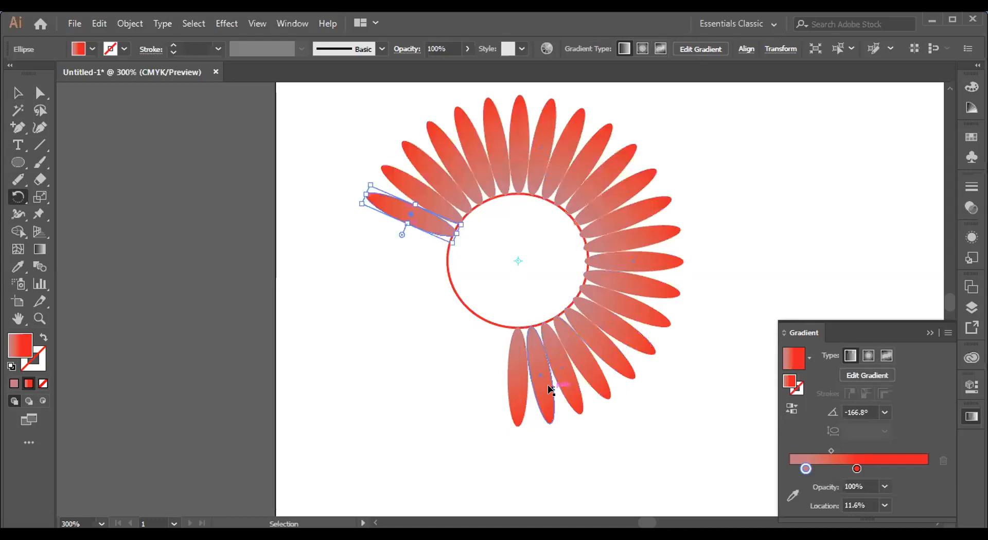
pyautogui.hotkey('ctrl', 'd')
pyautogui.hotkey('ctrl', 'd')
pyautogui.hotkey('ctrl', 'd')
pyautogui.hotkey('ctrl', 'd')
pyautogui.hotkey('ctrl', 'd')
pyautogui.hotkey('ctrl', 'd')
pyautogui.hotkey('ctrl', 'd')
pyautogui.hotkey('ctrl', 'd')
pyautogui.hotkey('ctrl', 'd')
pyautogui.hotkey('ctrl', 'd')
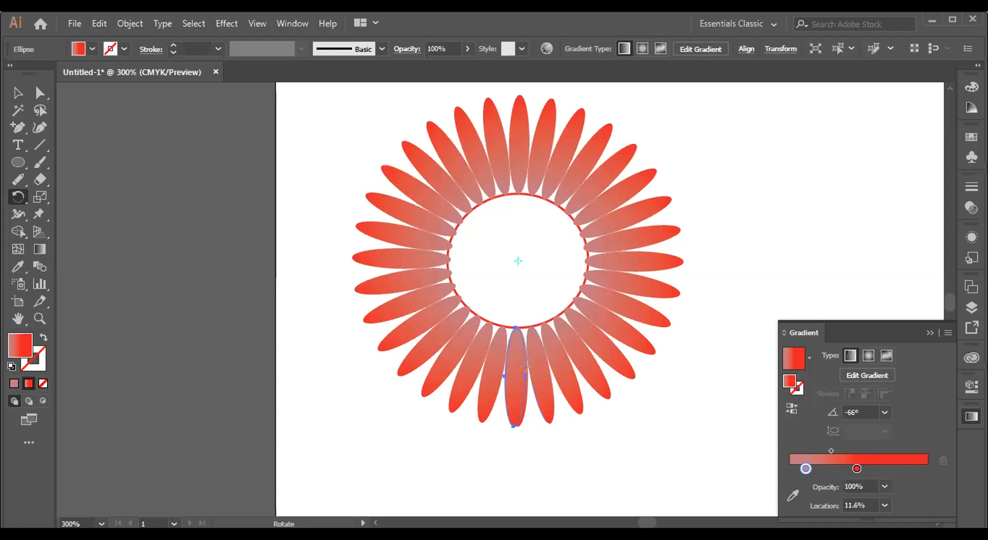
# Step: Delete the circle and its ring of petals, and put away the gradient settings
pyautogui.scroll(-2, 525, 367)
pyautogui.scroll(1, 525, 367)
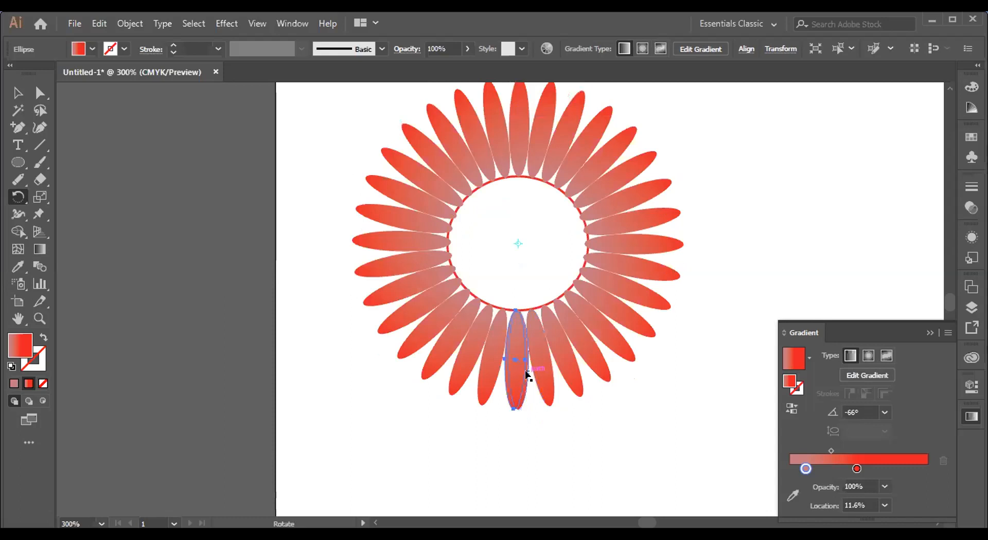
pyautogui.hotkey('ctrl', '-')
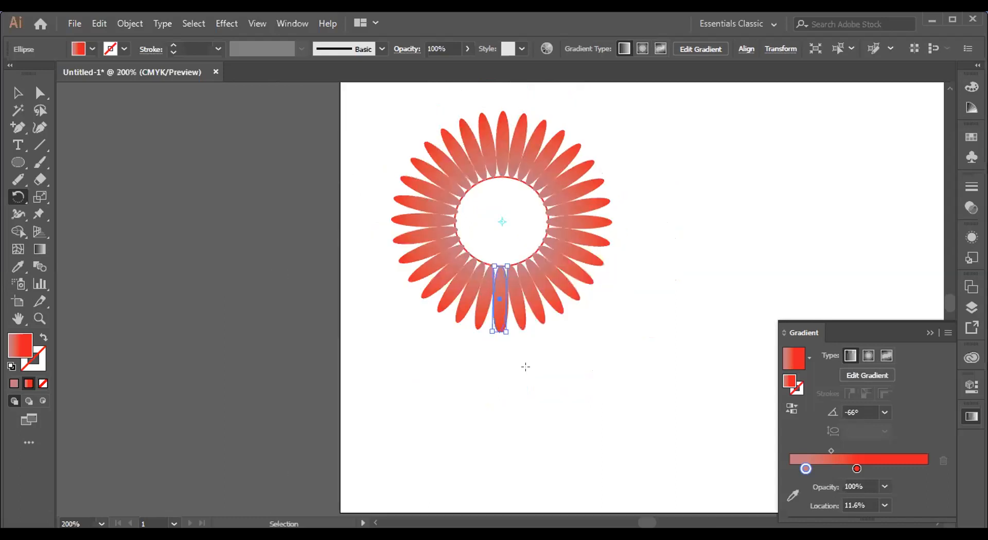
pyautogui.hotkey('ctrl', '-')
pyautogui.click(18, 93)
pyautogui.moveTo(748, 375); pyautogui.dragTo(747, 377)
pyautogui.press('Delete')
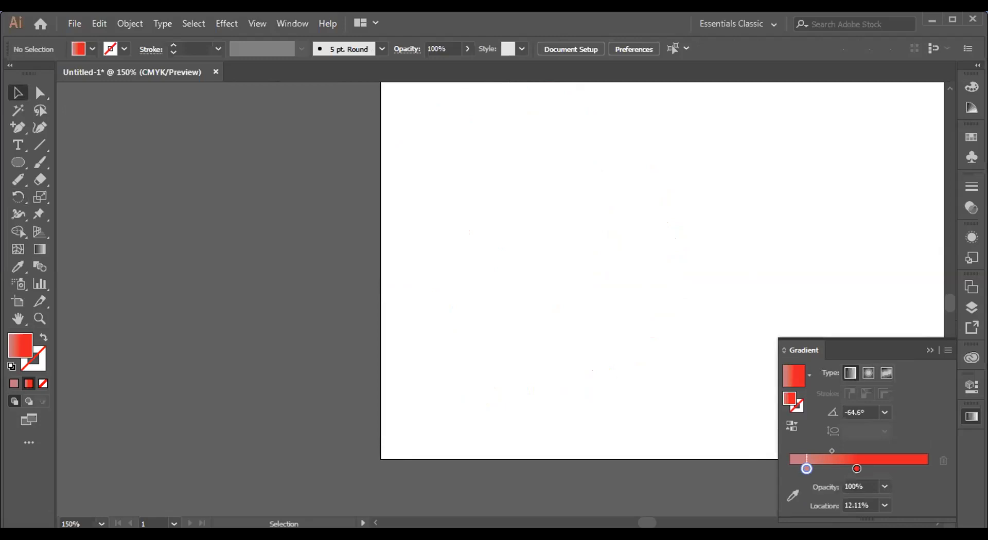
pyautogui.click(857, 468)
pyautogui.click(931, 350)
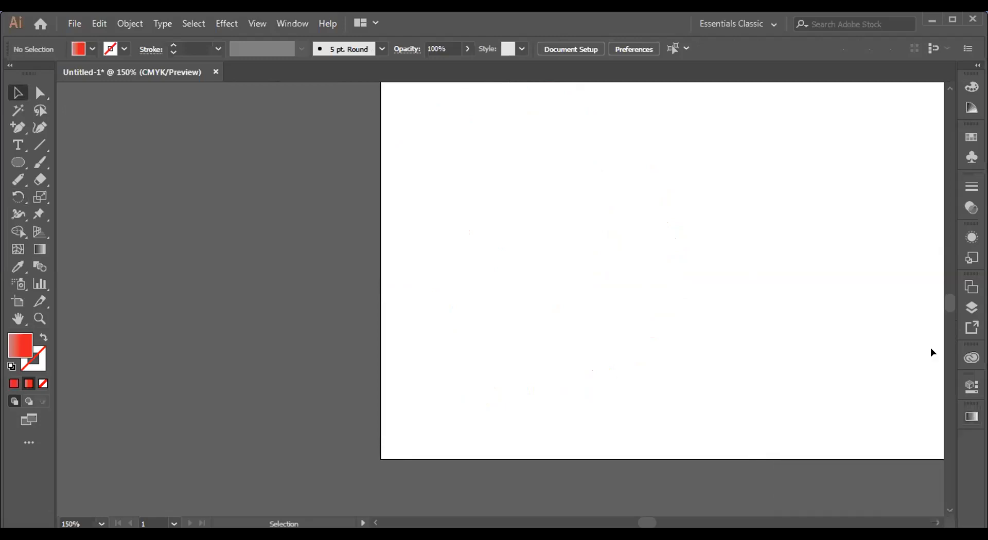
pyautogui.rightClick(512, 176)
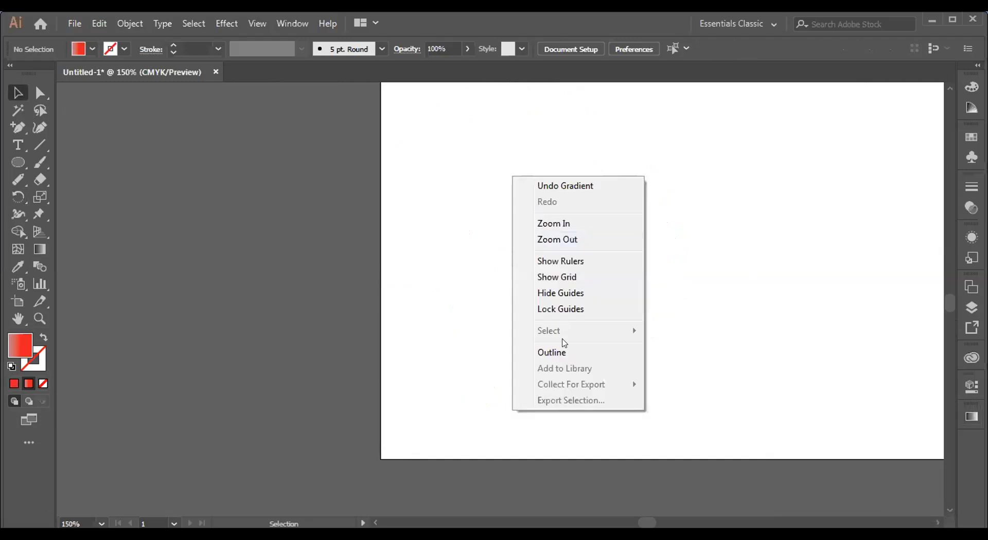
pyautogui.click(748, 284)
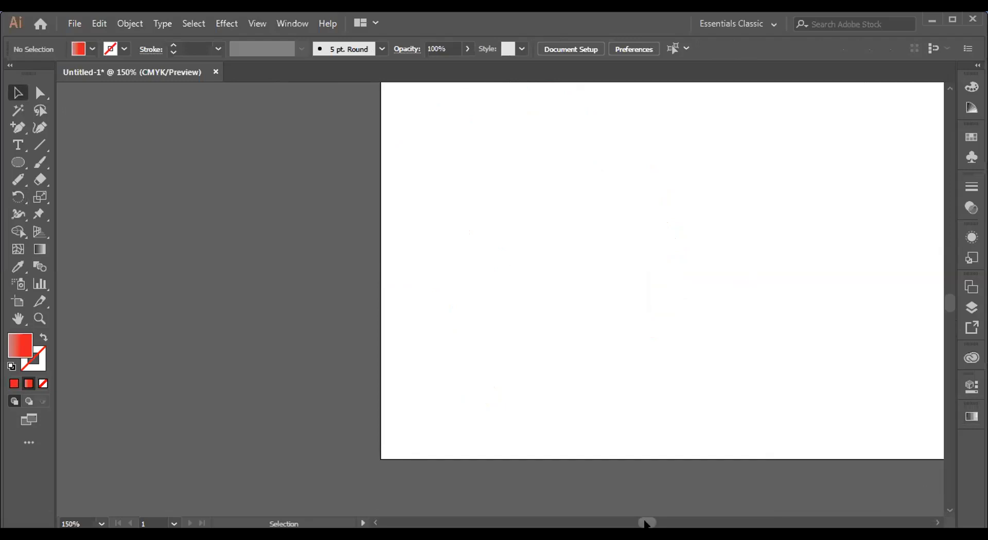
# Step: Draw a filled circle in the upper middle of the empty artboard with the Ellipse tool
pyautogui.moveTo(647, 522)
pyautogui.mouseDown()
pyautogui.moveTo(668, 523)
pyautogui.moveTo(655, 522)
pyautogui.mouseUp()
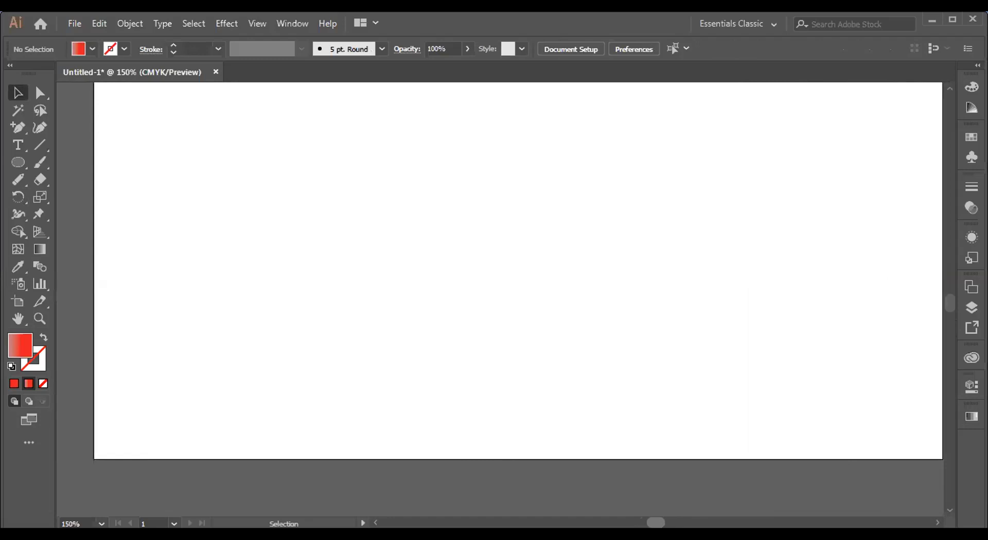
pyautogui.moveTo(655, 522); pyautogui.dragTo(657, 523)
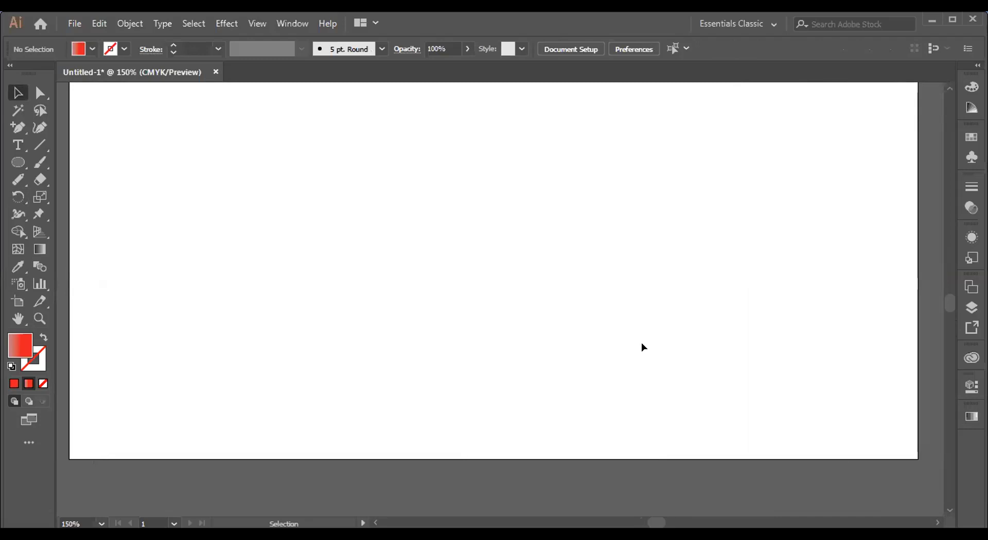
pyautogui.click(18, 163)
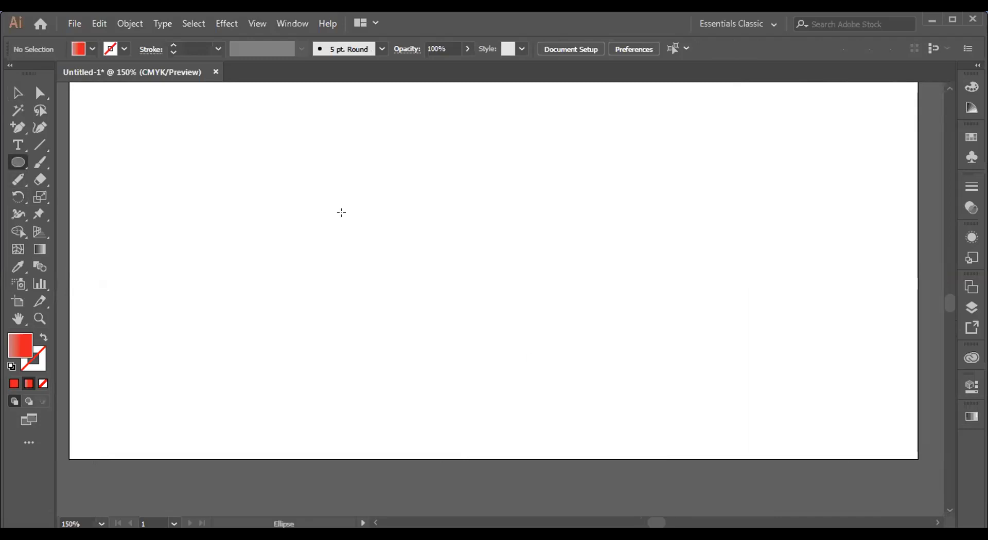
pyautogui.moveTo(355, 185); pyautogui.dragTo(491, 323)
pyautogui.click(18, 93)
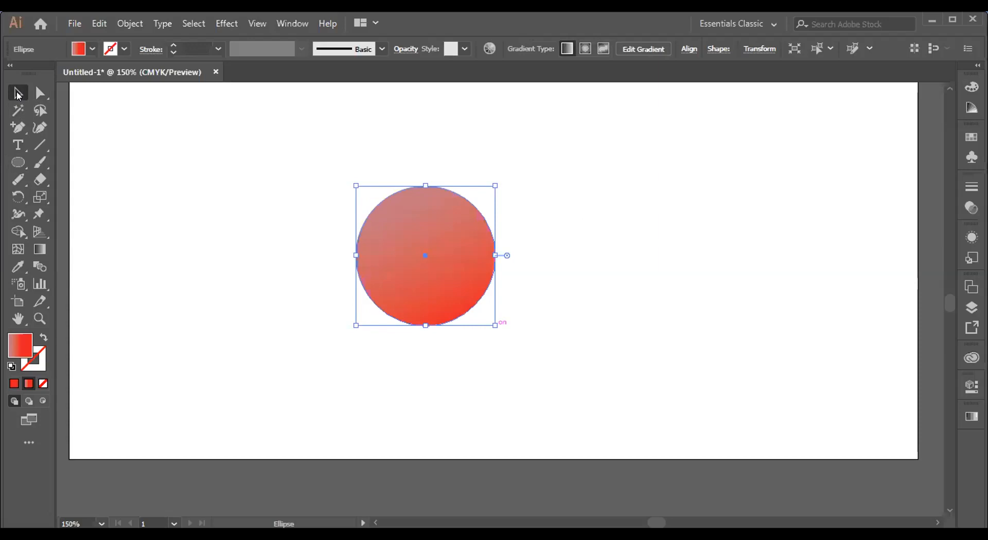
# Step: Change the circle's gradient fill to a solid green and deselect it
pyautogui.doubleClick(28, 345)
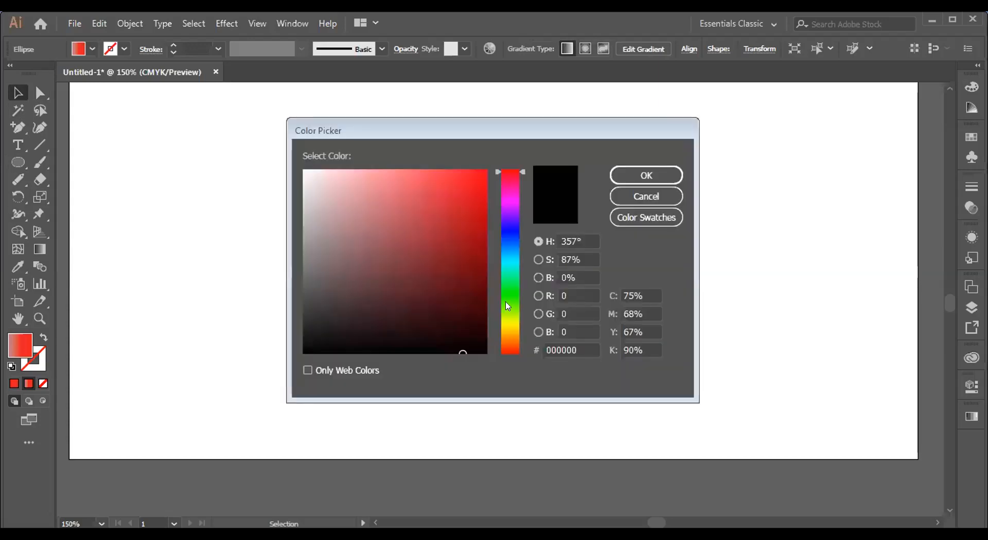
pyautogui.press('Escape')
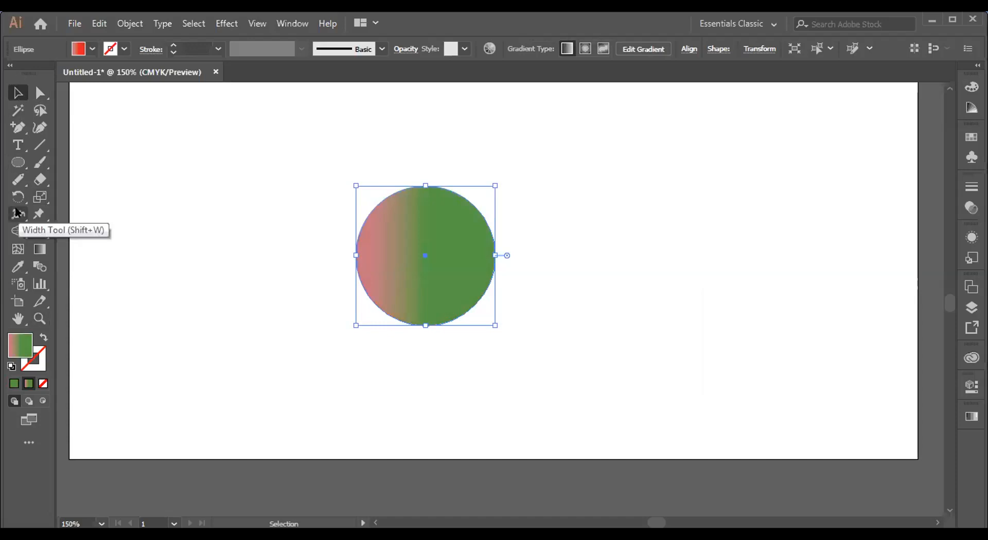
pyautogui.click(14, 385)
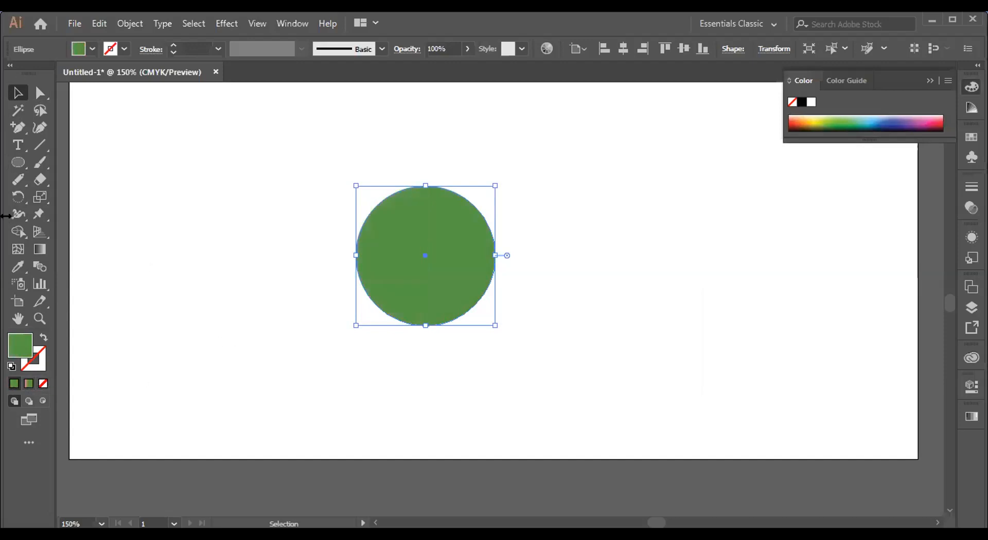
pyautogui.click(59, 251)
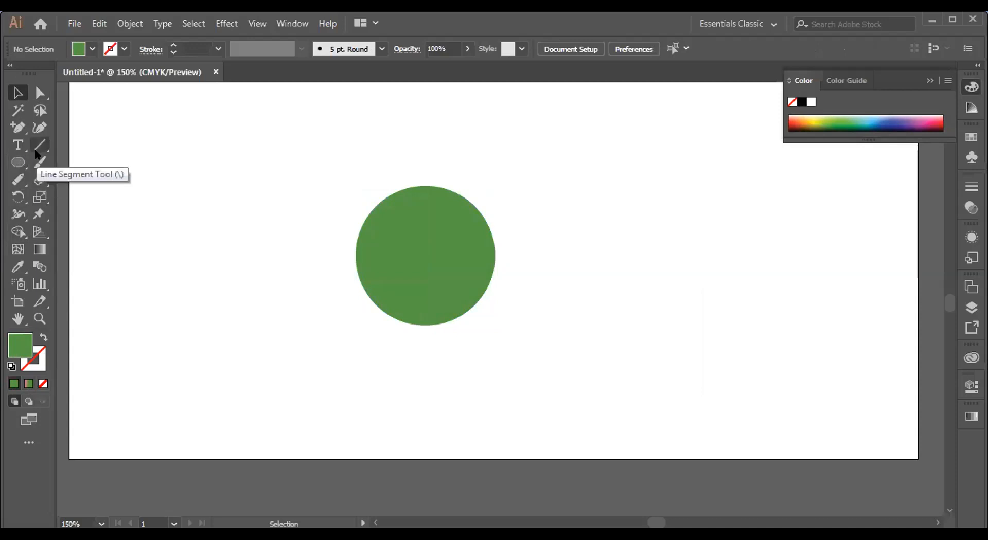
# Step: Draw a narrow upright triangle beside the green circle with the Pen tool
pyautogui.click(19, 164)
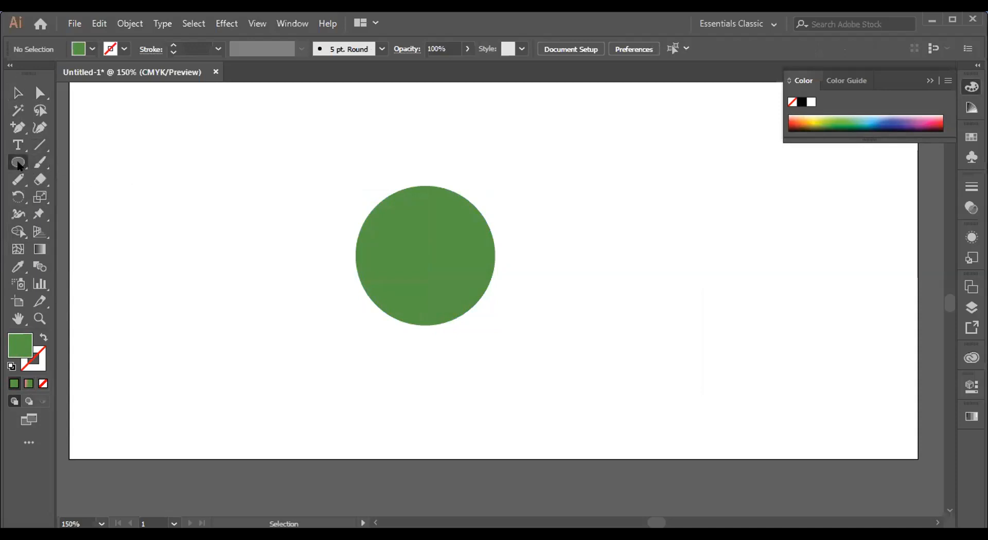
pyautogui.click(22, 130)
pyautogui.click(73, 127)
pyautogui.click(164, 342)
pyautogui.click(185, 267)
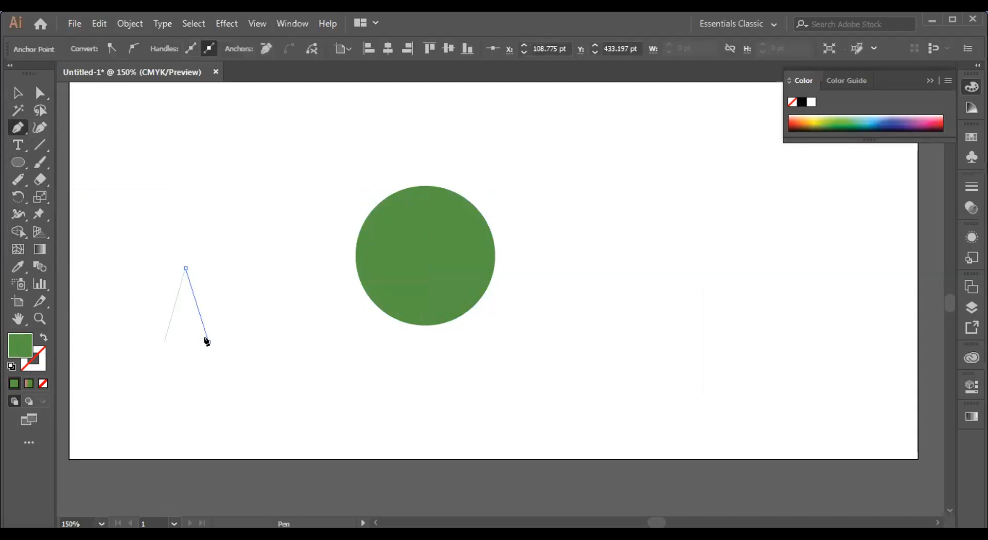
pyautogui.click(208, 340)
pyautogui.click(17, 94)
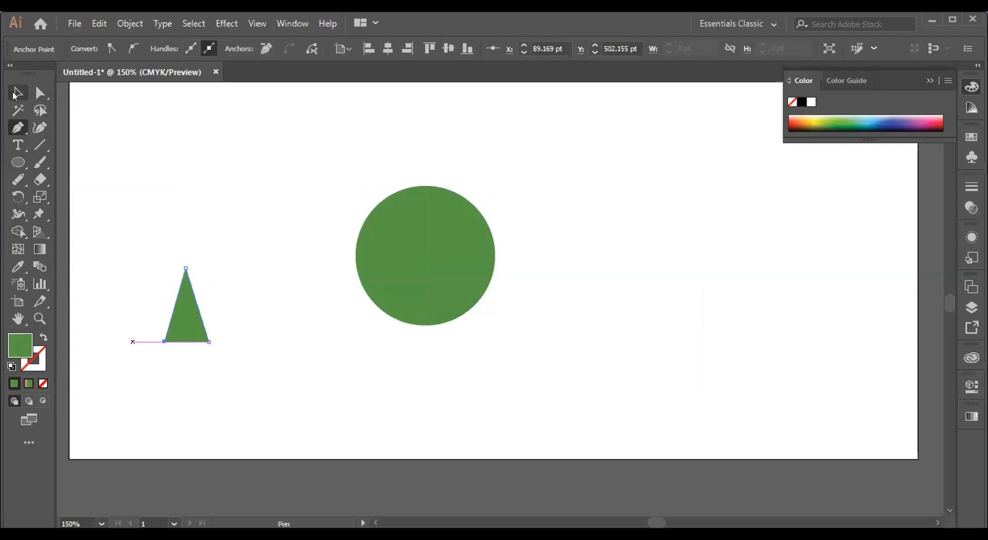
# Step: Set the triangle's fill to yellow-green, hex C5E843
pyautogui.doubleClick(26, 344)
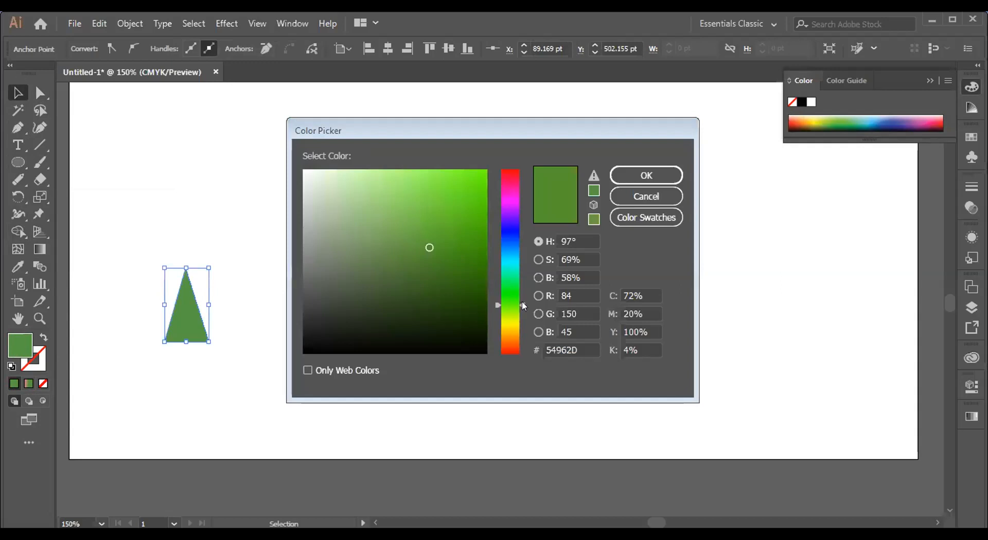
pyautogui.moveTo(523, 306); pyautogui.dragTo(540, 354)
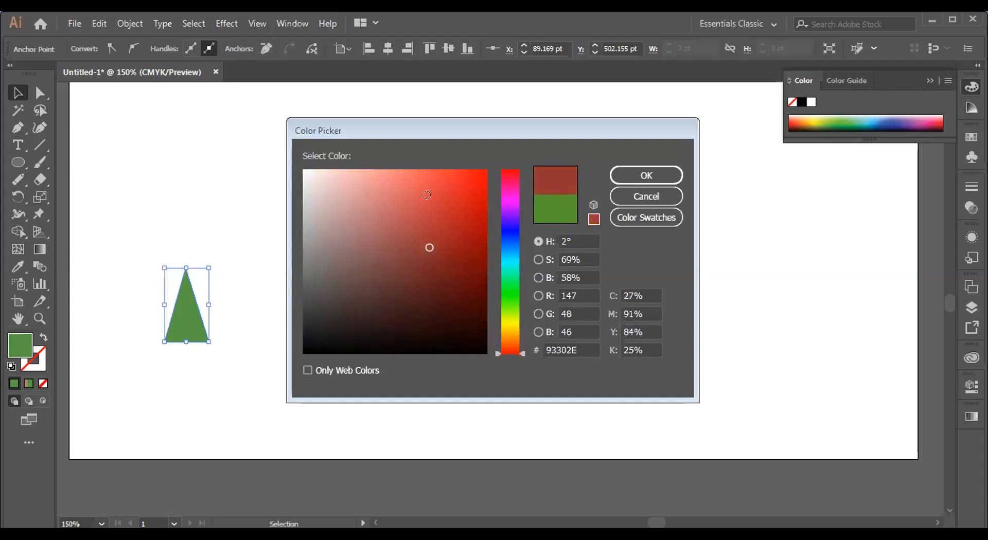
pyautogui.moveTo(522, 348); pyautogui.dragTo(551, 332)
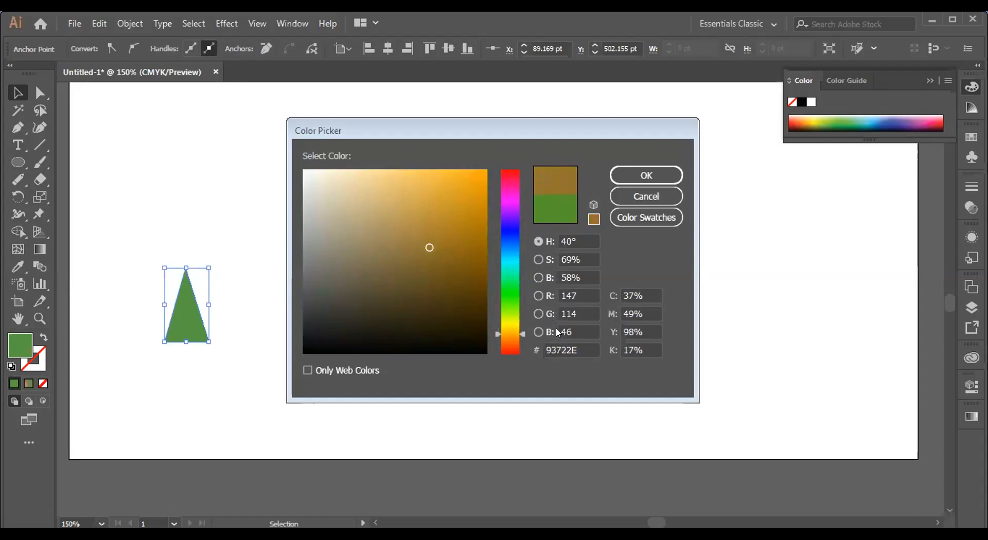
pyautogui.moveTo(556, 304)
pyautogui.mouseDown()
pyautogui.moveTo(554, 289)
pyautogui.moveTo(553, 313)
pyautogui.mouseUp()
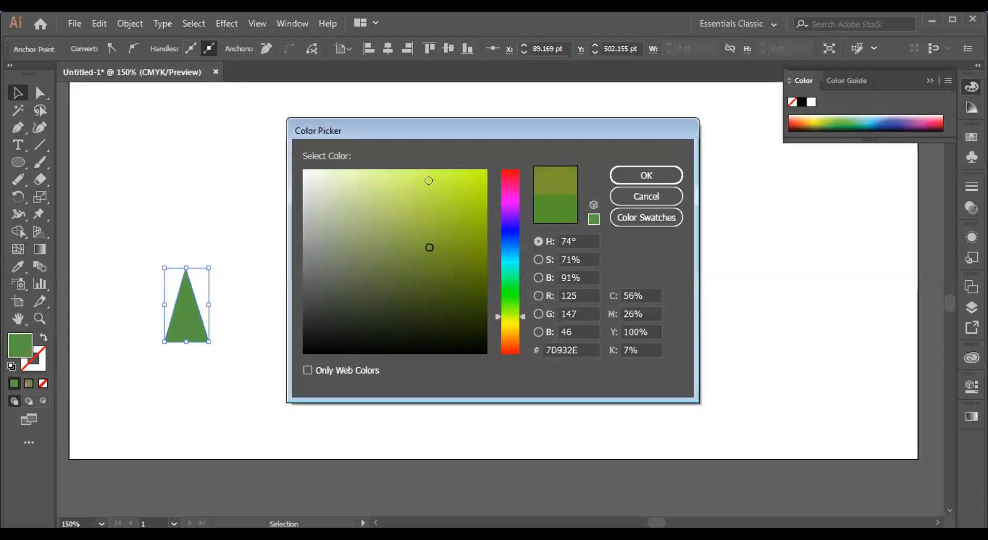
pyautogui.click(429, 180)
pyautogui.press('Return')
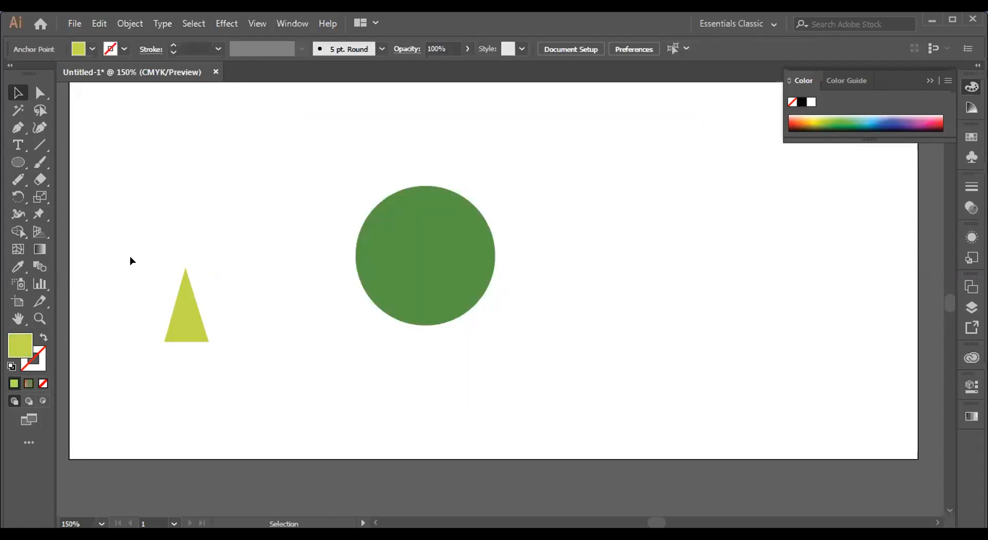
pyautogui.click(188, 316)
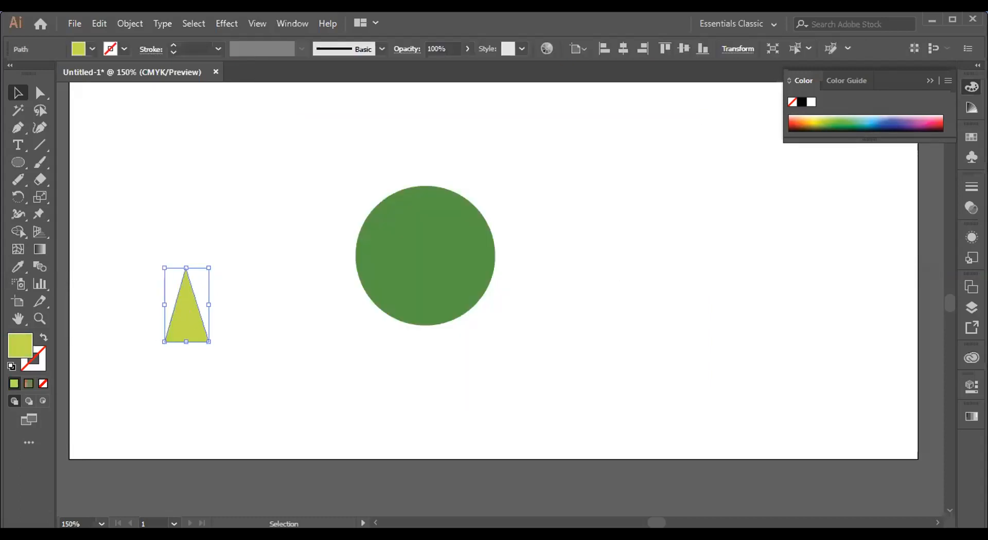
pyautogui.click(39, 249)
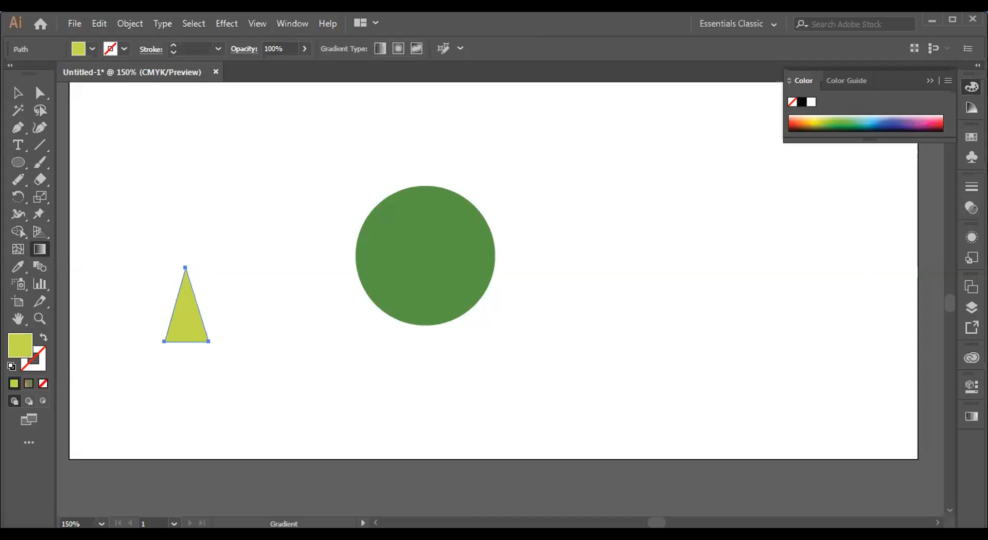
pyautogui.click(971, 416)
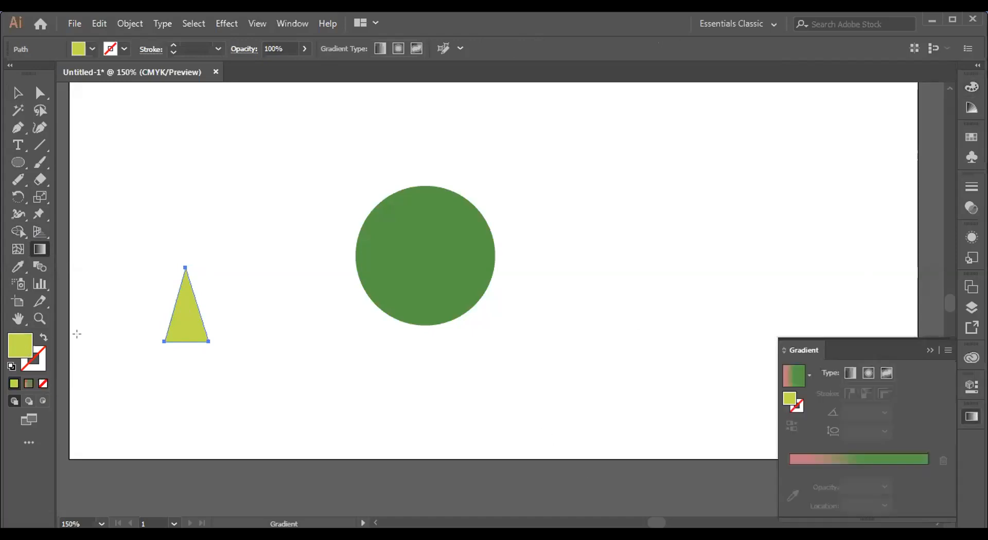
pyautogui.doubleClick(17, 345)
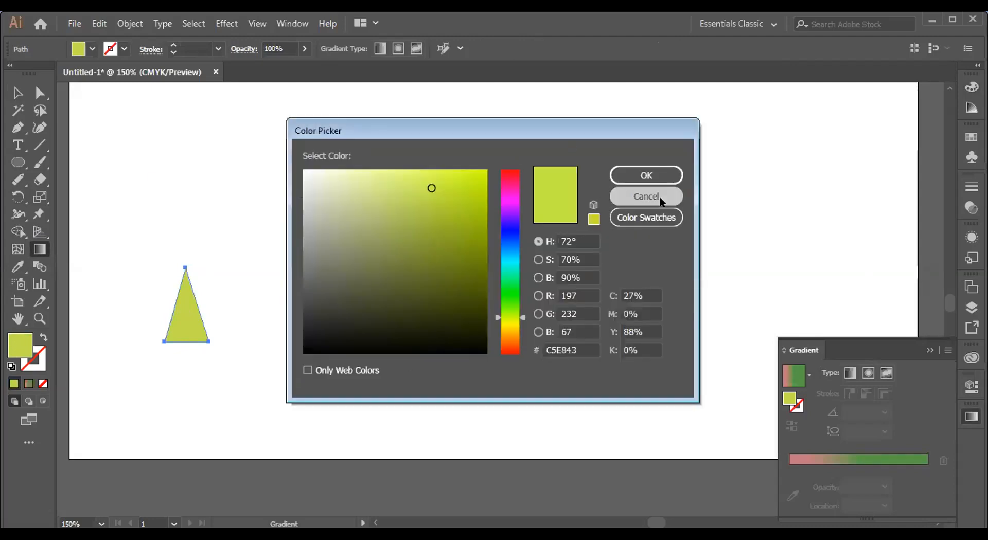
pyautogui.click(646, 197)
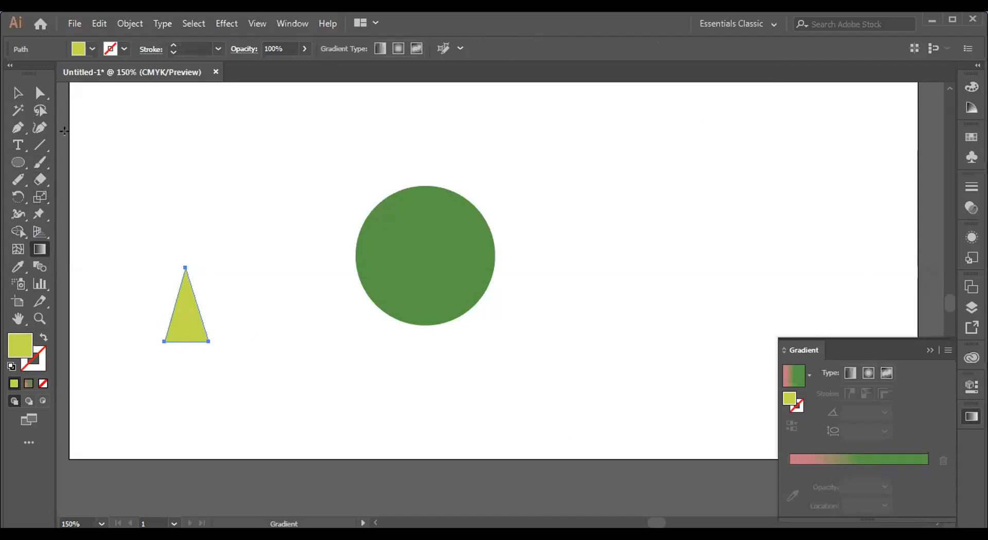
# Step: Sample the green circle with the Eyedropper to apply its fill to the selected triangle
pyautogui.click(18, 265)
pyautogui.click(457, 242)
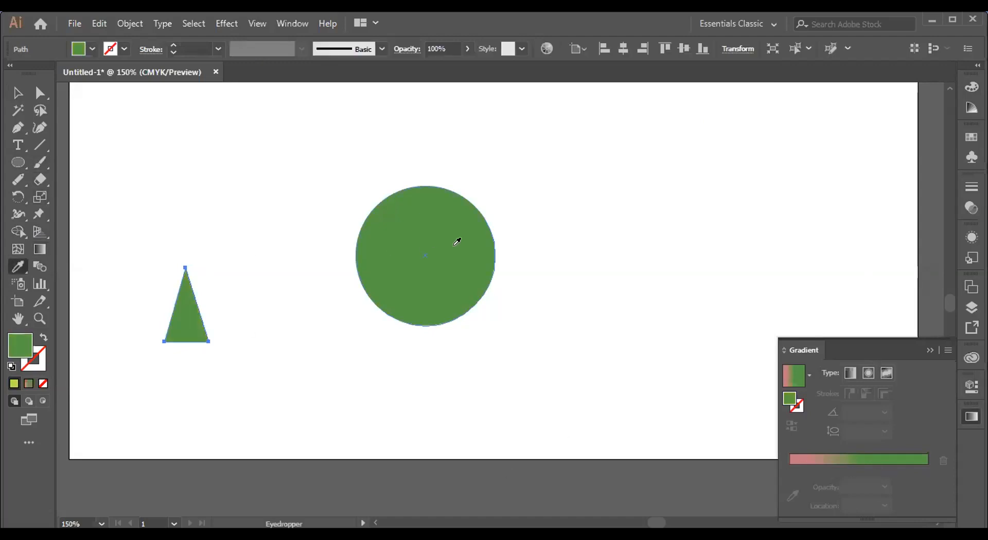
# Step: Apply the linear gradient to the selected triangle and remove its pink colour stop
pyautogui.click(832, 459)
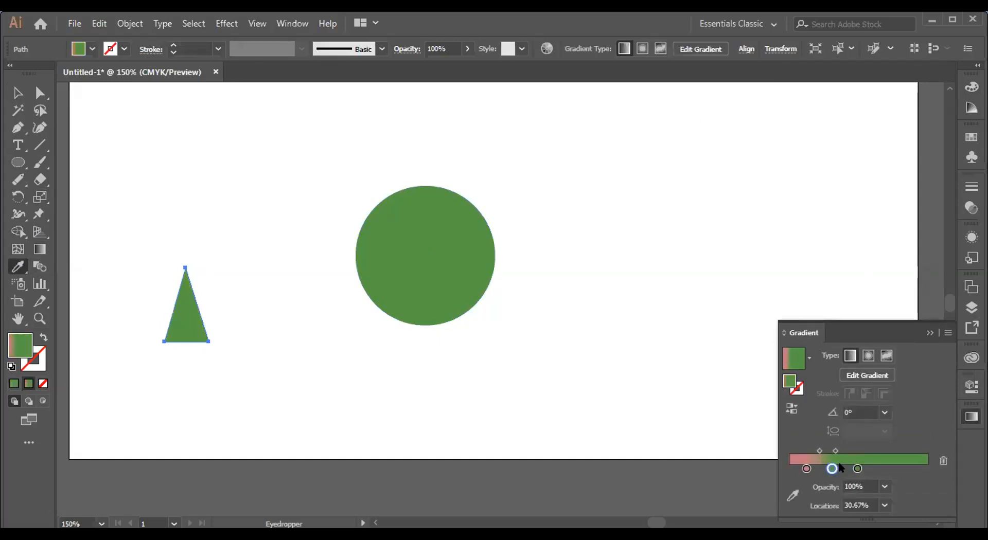
pyautogui.moveTo(806, 469); pyautogui.dragTo(808, 497)
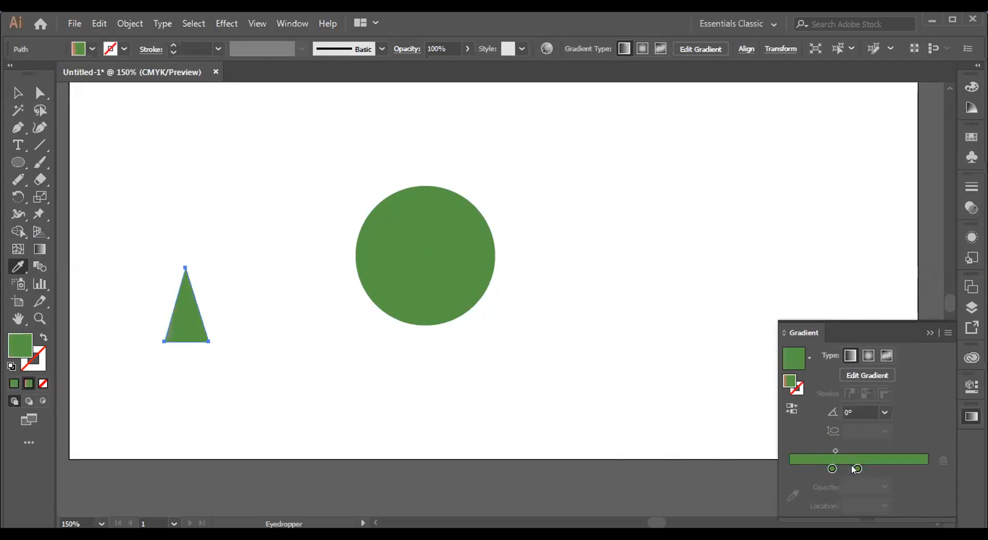
# Step: Recolour the triangle gradient's 49.71% colour stop light blue, after trying yellow and other hues from the spectrum
pyautogui.click(858, 469)
pyautogui.doubleClick(858, 469)
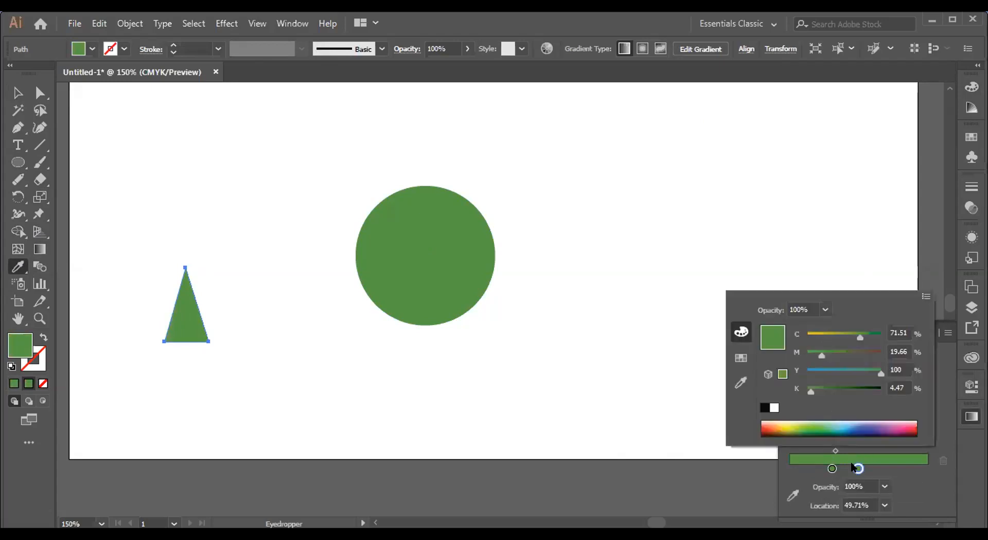
pyautogui.click(783, 422)
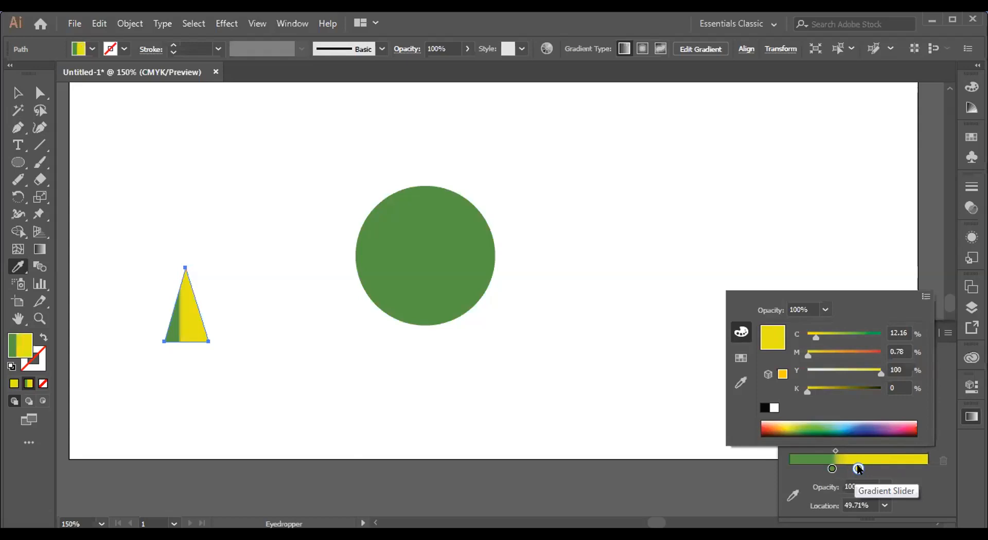
pyautogui.click(840, 424)
pyautogui.click(792, 422)
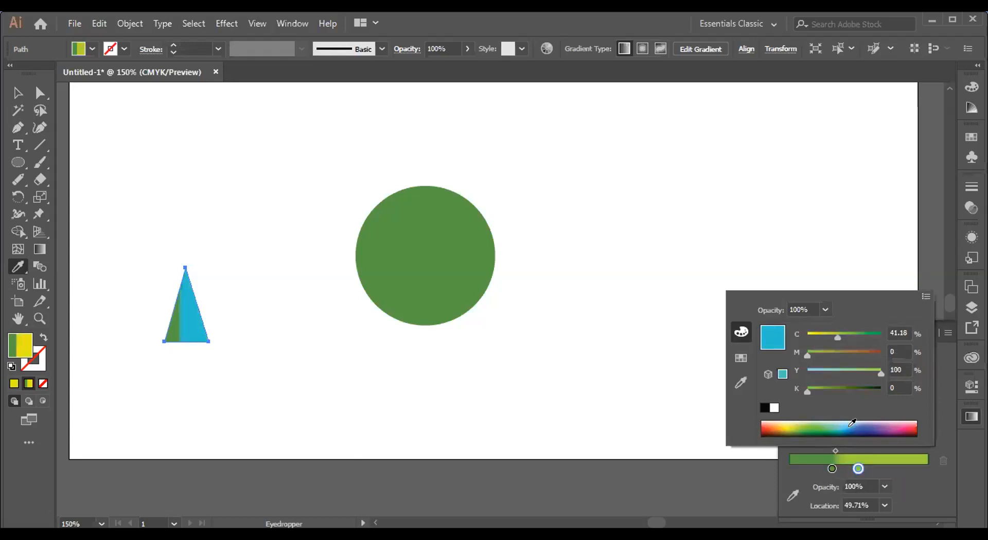
pyautogui.click(900, 425)
pyautogui.click(839, 422)
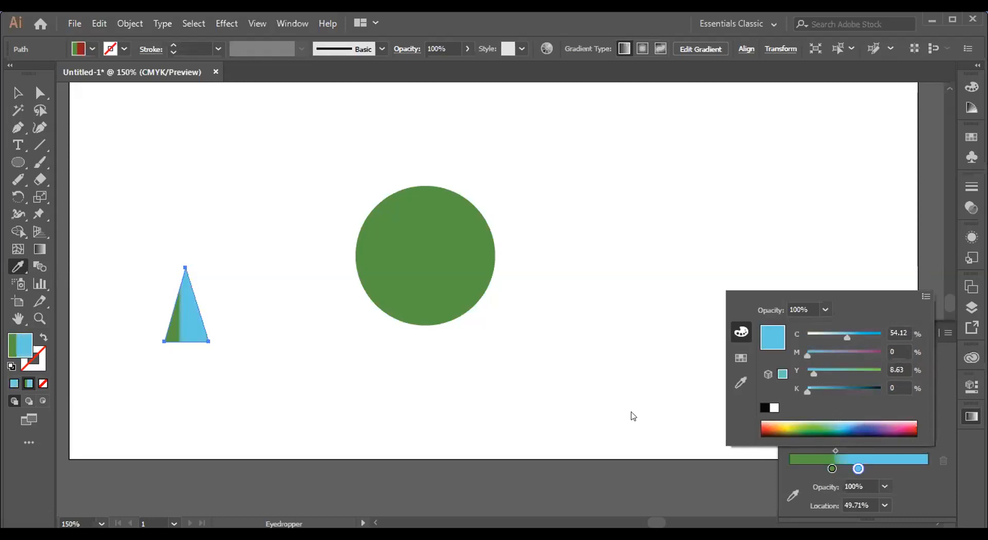
# Step: Shift the gradient's green stop slightly toward the blue side and move the blue stop to 79.6%
pyautogui.click(831, 469)
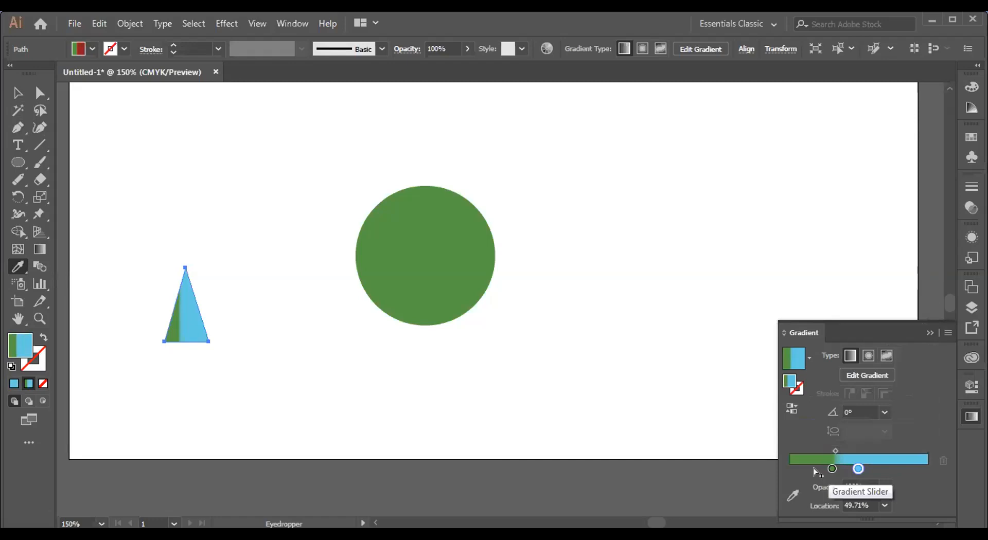
pyautogui.click(830, 469)
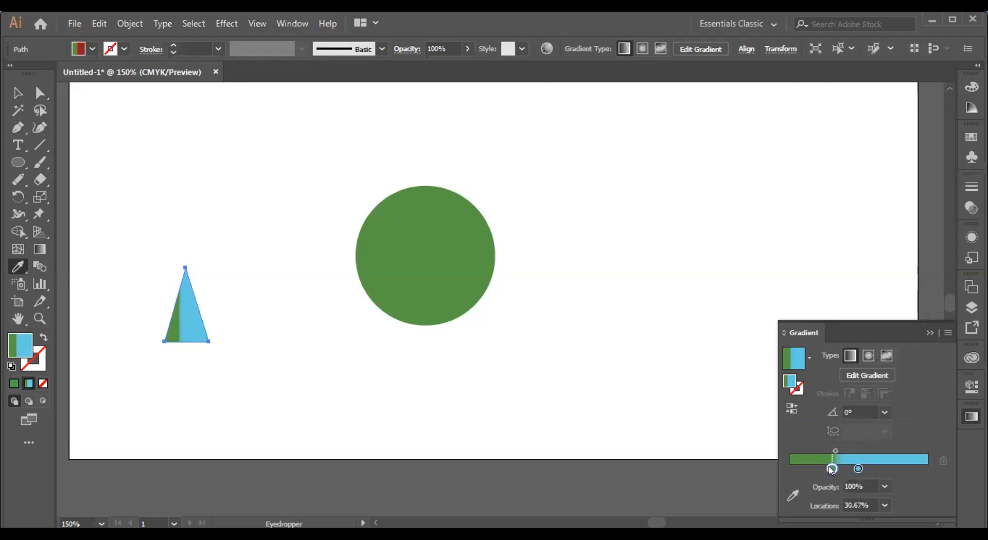
pyautogui.click(858, 468)
pyautogui.click(18, 95)
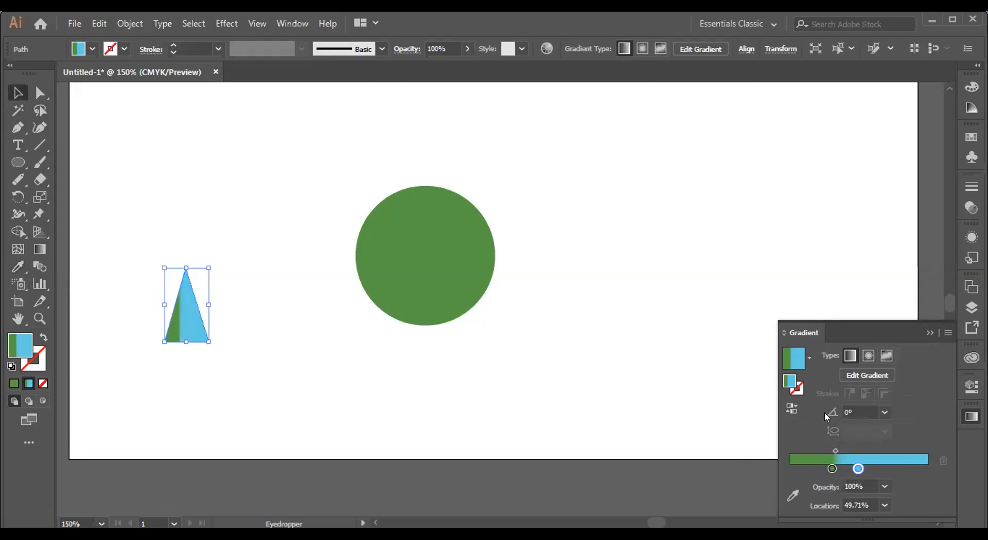
pyautogui.moveTo(831, 469); pyautogui.dragTo(899, 469)
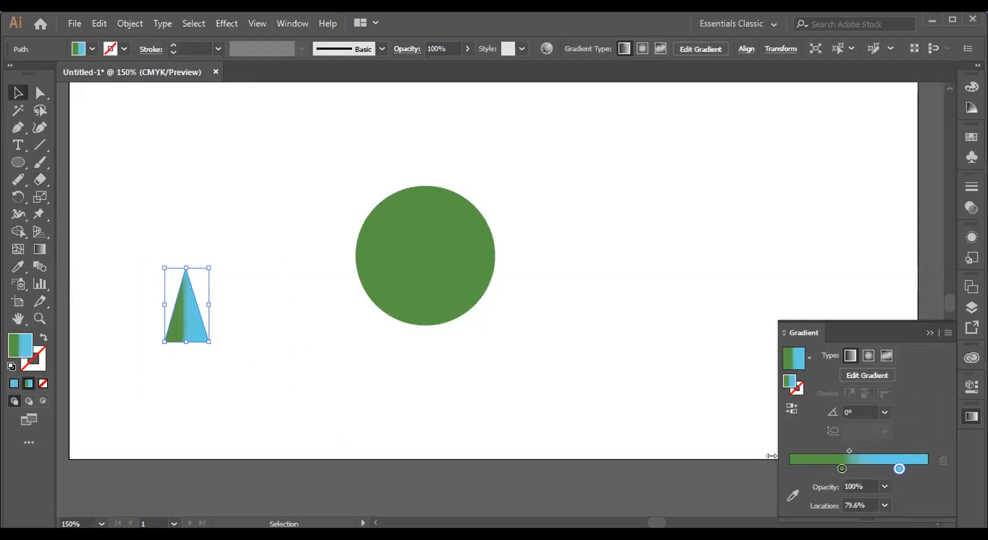
# Step: Redirect the triangle's gradient with the Gradient tool to -109°, running from green at the tip to blue at the base
pyautogui.click(37, 250)
pyautogui.moveTo(127, 258); pyautogui.dragTo(340, 422)
pyautogui.moveTo(168, 240); pyautogui.dragTo(206, 353)
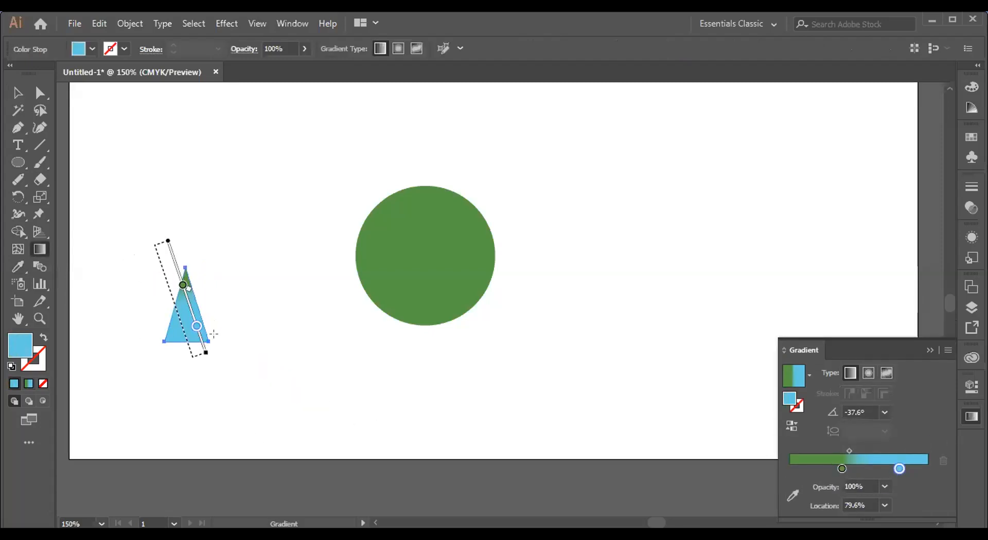
pyautogui.moveTo(204, 276); pyautogui.dragTo(173, 371)
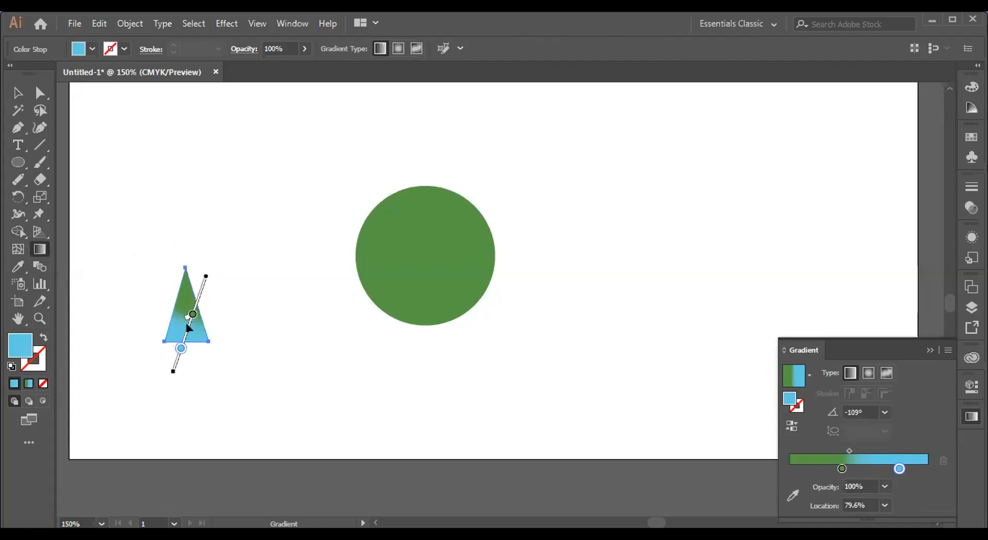
# Step: Move the triangle directly below the circle so its tip touches the circle's lowest point, and deselect it
pyautogui.press('v')
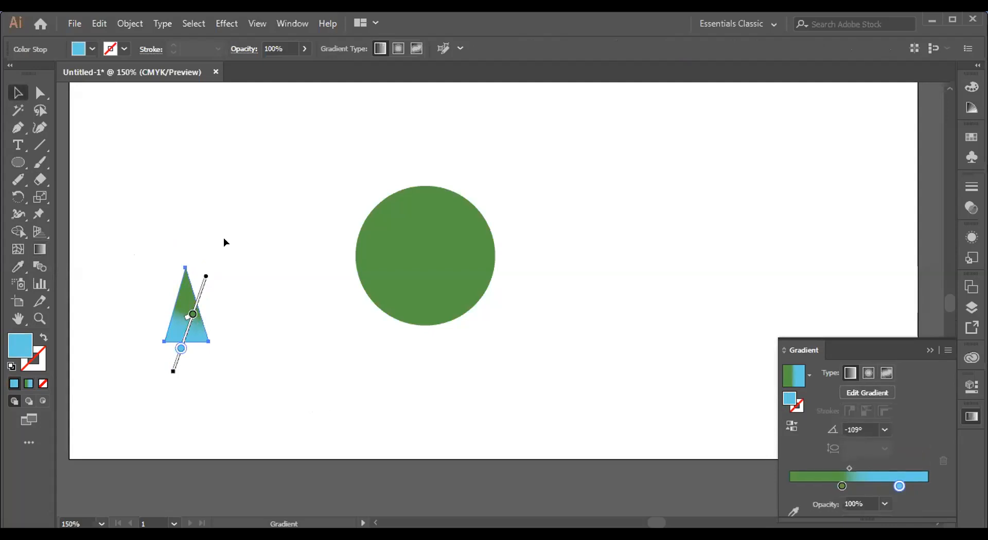
pyautogui.moveTo(197, 317); pyautogui.dragTo(425, 380)
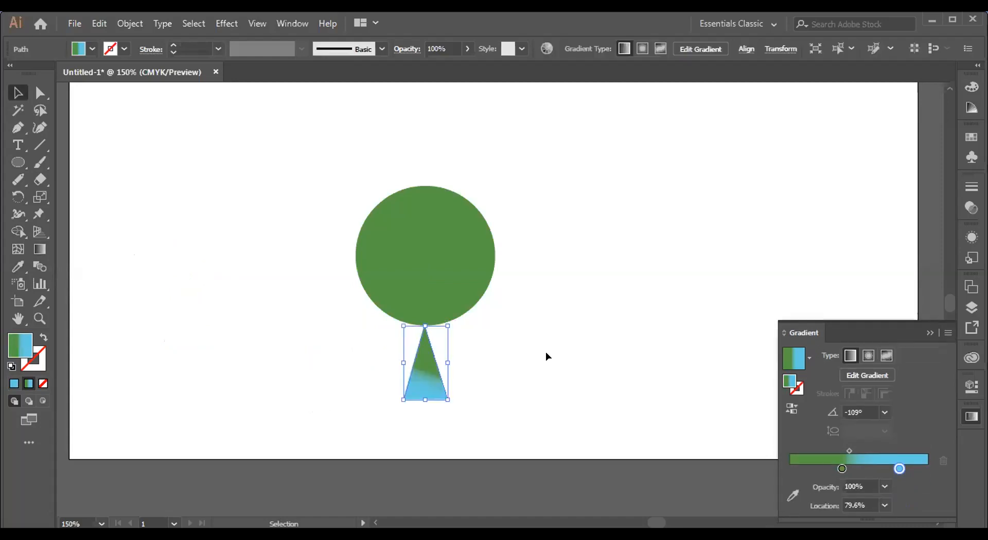
pyautogui.click(770, 204)
pyautogui.click(930, 351)
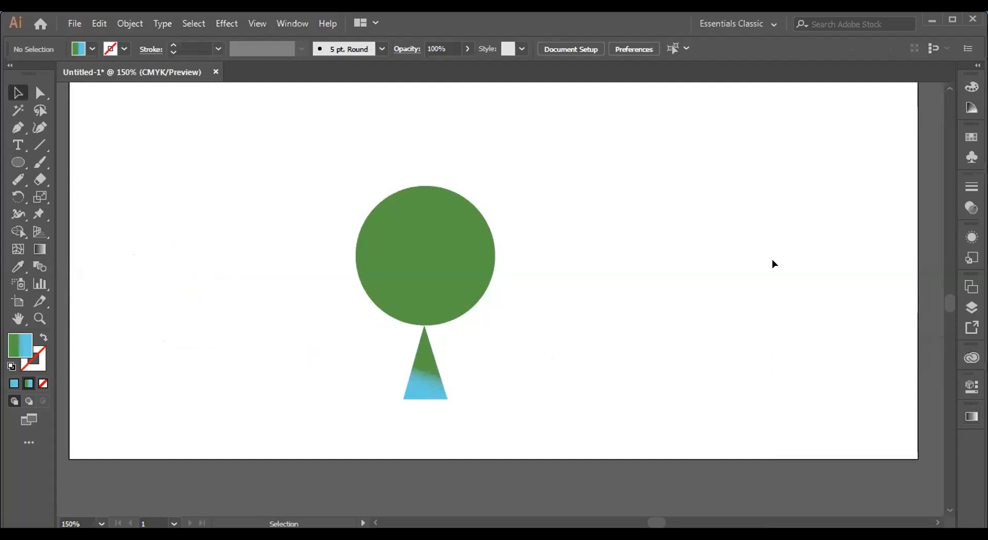
pyautogui.click(421, 377)
pyautogui.click(18, 196)
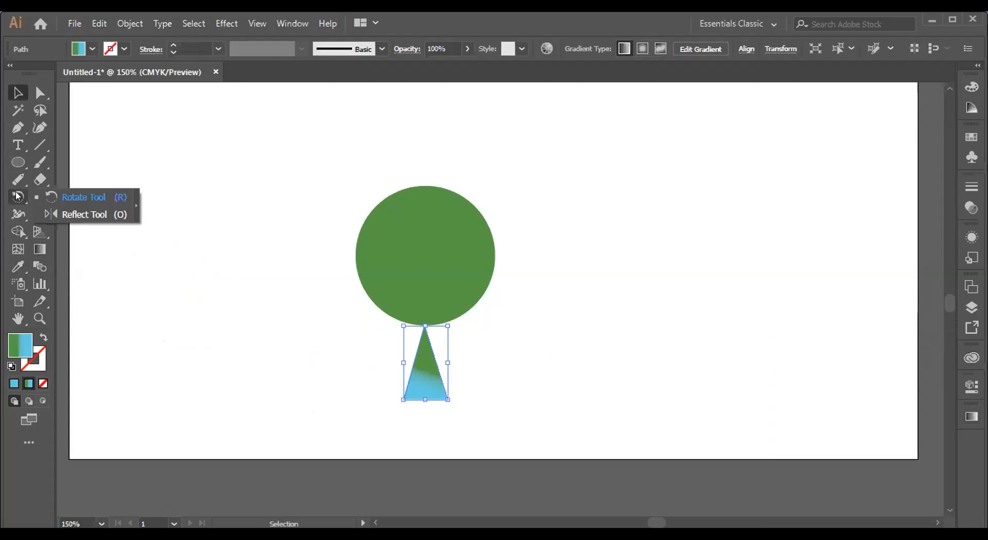
pyautogui.click(75, 195)
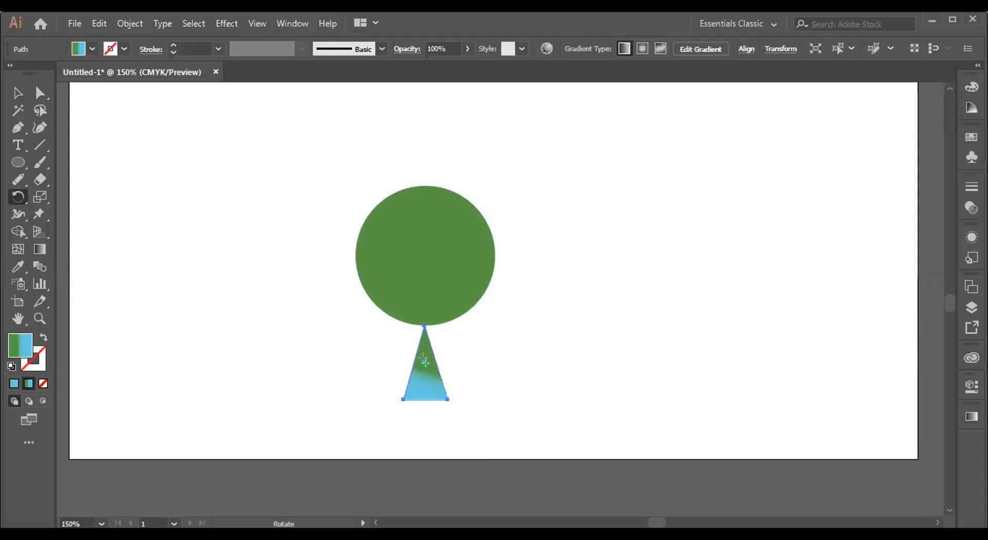
pyautogui.moveTo(423, 360)
pyautogui.mouseDown()
pyautogui.moveTo(432, 294)
pyautogui.moveTo(418, 256)
pyautogui.moveTo(425, 261)
pyautogui.mouseUp()
pyautogui.click(18, 92)
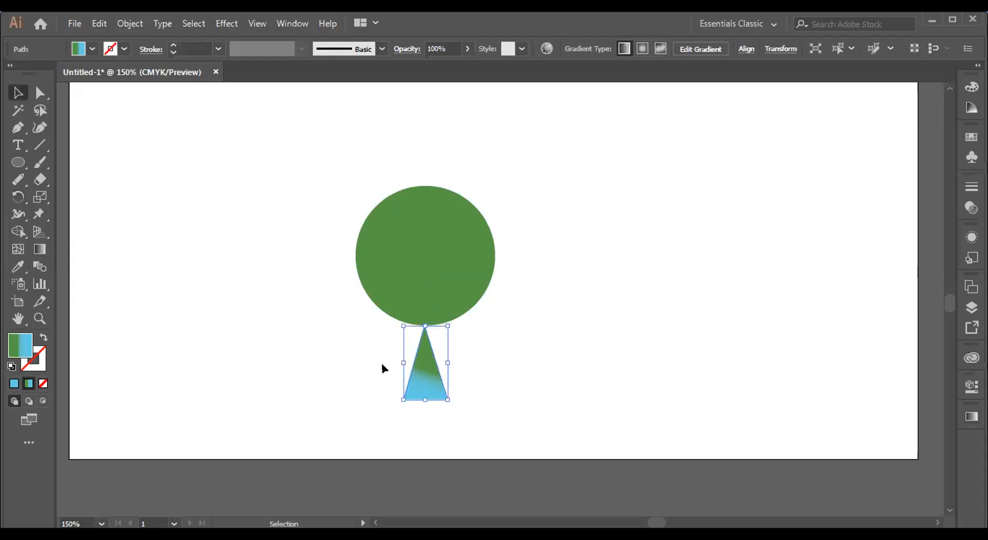
pyautogui.moveTo(424, 364); pyautogui.dragTo(442, 366)
pyautogui.hotkey('ctrl', 'z')
# Step: Rotate a copy of the triangle around the circle's centre with the Rotate tool, placing it beside the original
pyautogui.click(22, 197)
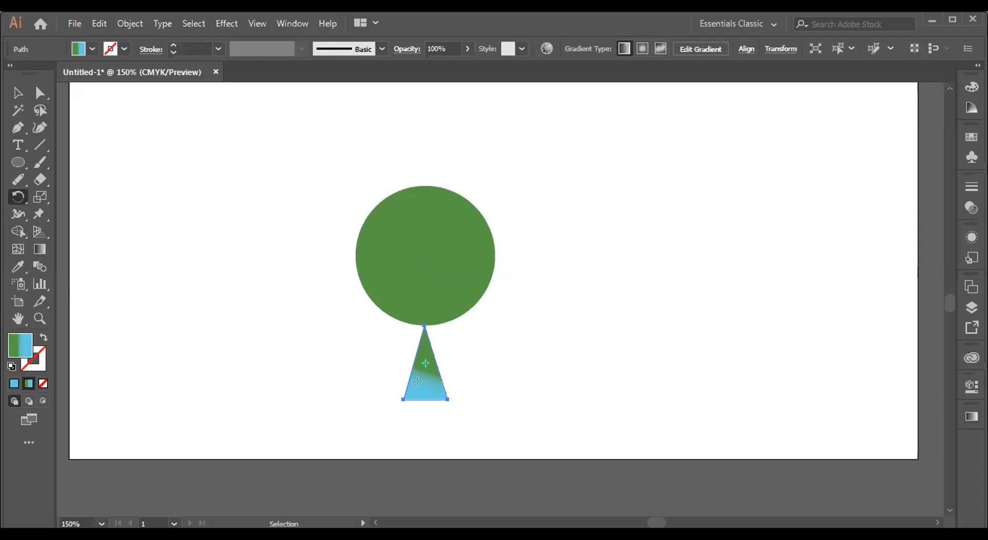
pyautogui.moveTo(424, 360); pyautogui.dragTo(425, 256)
pyautogui.moveTo(420, 378); pyautogui.dragTo(478, 367)
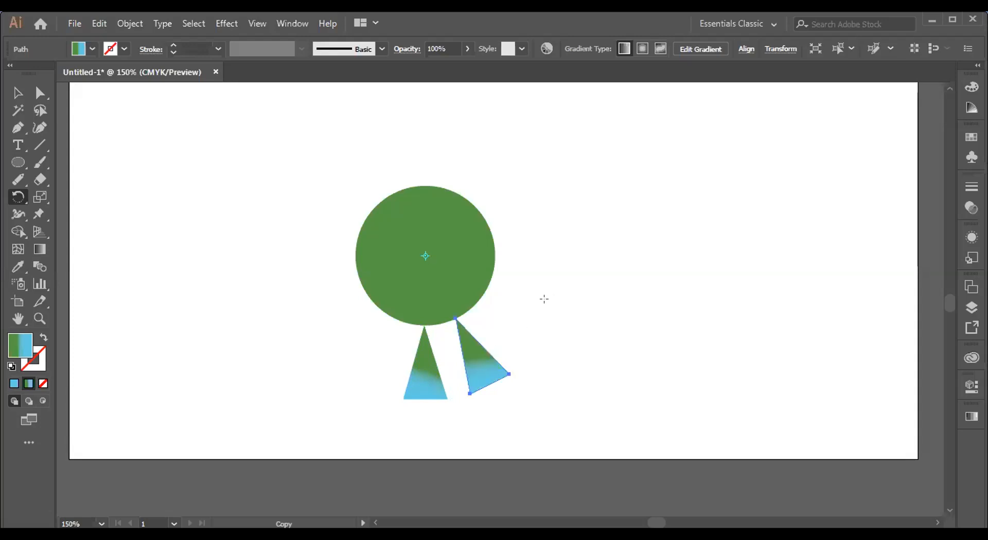
# Step: Repeat the rotated copy until triangles ring the whole circle, and undo the last copy overlapping the original
pyautogui.hotkey('ctrl', 'd')
pyautogui.hotkey('ctrl', 'd')
pyautogui.hotkey('ctrl', 'd')
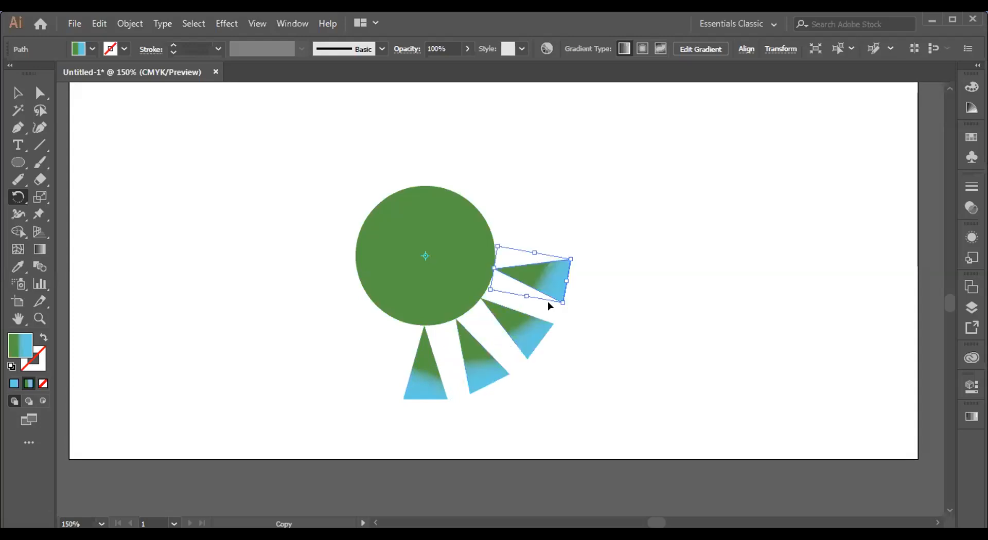
pyautogui.hotkey('ctrl', 'd')
pyautogui.hotkey('ctrl', 'd')
pyautogui.hotkey('ctrl', 'd')
pyautogui.hotkey('ctrl', 'd')
pyautogui.hotkey('ctrl', 'd')
pyautogui.hotkey('ctrl', 'd')
pyautogui.hotkey('ctrl', 'd')
pyautogui.hotkey('ctrl', 'd')
pyautogui.hotkey('ctrl', 'd')
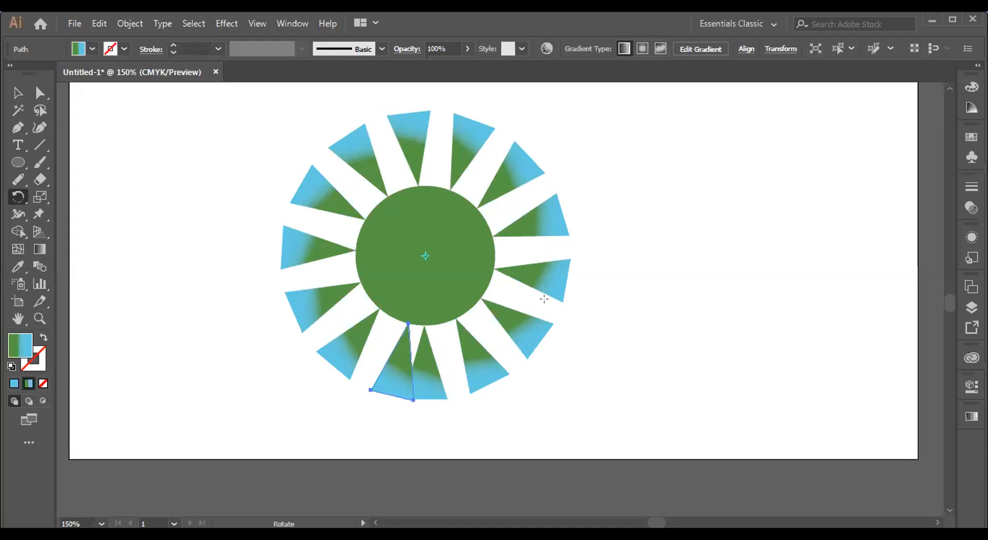
pyautogui.hotkey('ctrl', 'z')
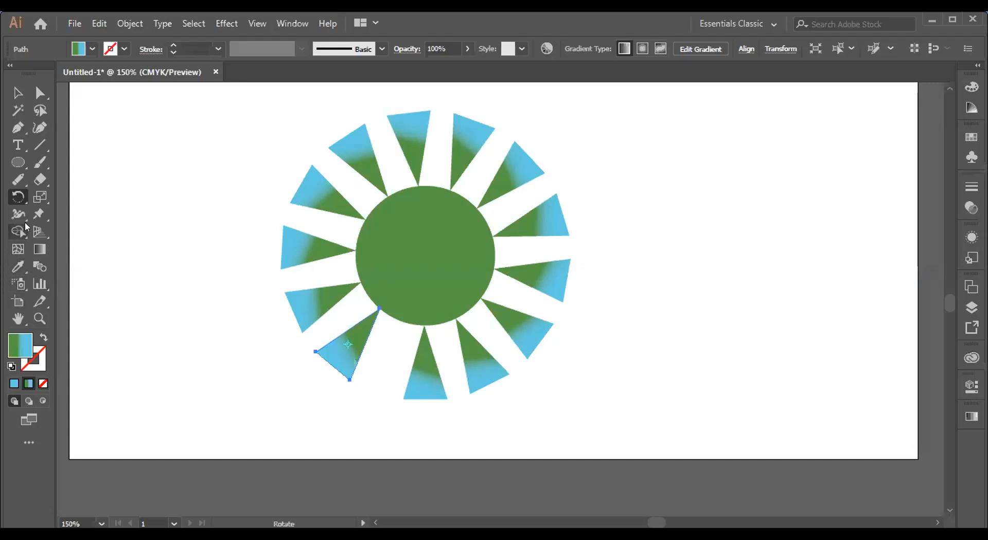
pyautogui.rightClick(46, 165)
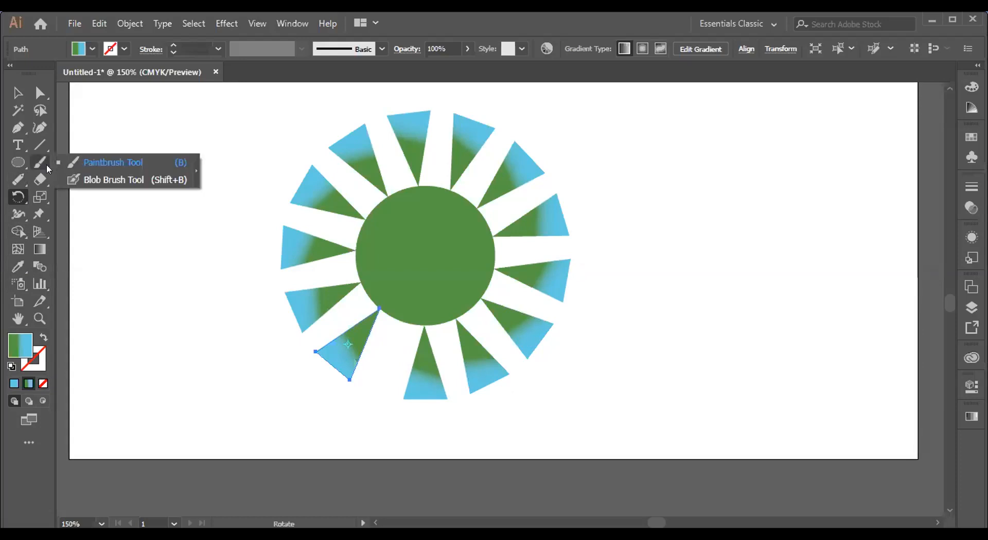
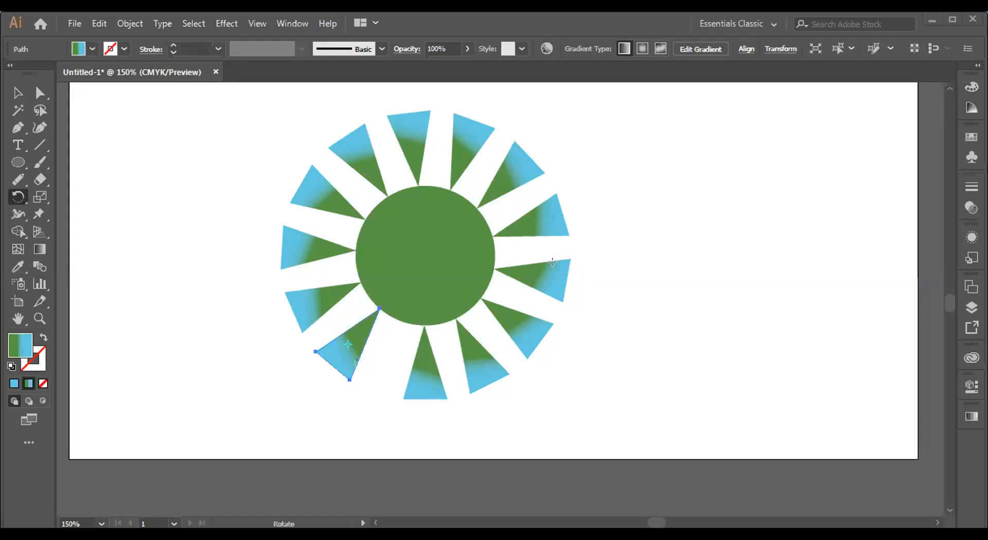
# Step: Undo the rotated copies, the triangle's move below the circle and its recent gradient direction changes
pyautogui.click(17, 93)
pyautogui.hotkey('ctrl', 'z')
pyautogui.hotkey('ctrl', 'z')
pyautogui.hotkey('ctrl', 'z')
pyautogui.hotkey('ctrl', 'z')
pyautogui.hotkey('ctrl', 'z')
pyautogui.hotkey('ctrl', 'z')
pyautogui.hotkey('ctrl', 'z')
pyautogui.hotkey('ctrl', 'z')
pyautogui.hotkey('ctrl', 'z')
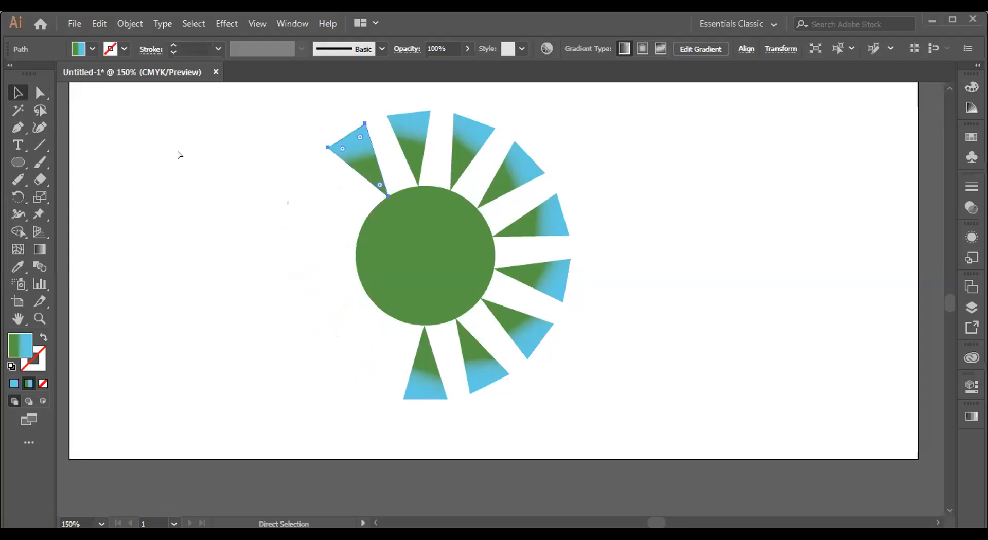
pyautogui.hotkey('ctrl', 'z')
pyautogui.hotkey('ctrl', 'z')
pyautogui.hotkey('ctrl', 'z')
pyautogui.hotkey('ctrl', 'z')
pyautogui.hotkey('ctrl', 'z')
pyautogui.hotkey('ctrl', 'z')
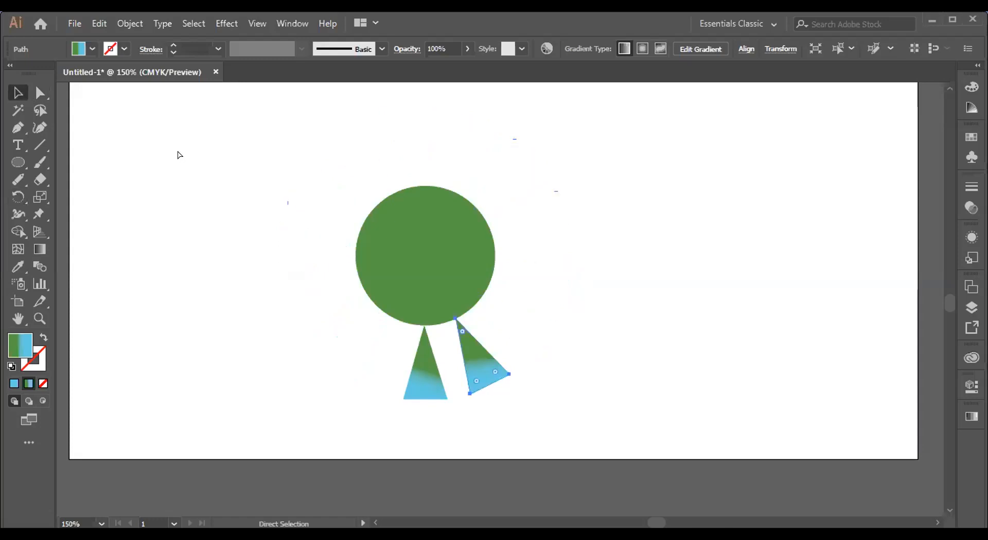
pyautogui.hotkey('ctrl', 'z')
pyautogui.hotkey('ctrl', 'z')
pyautogui.hotkey('ctrl', 'z')
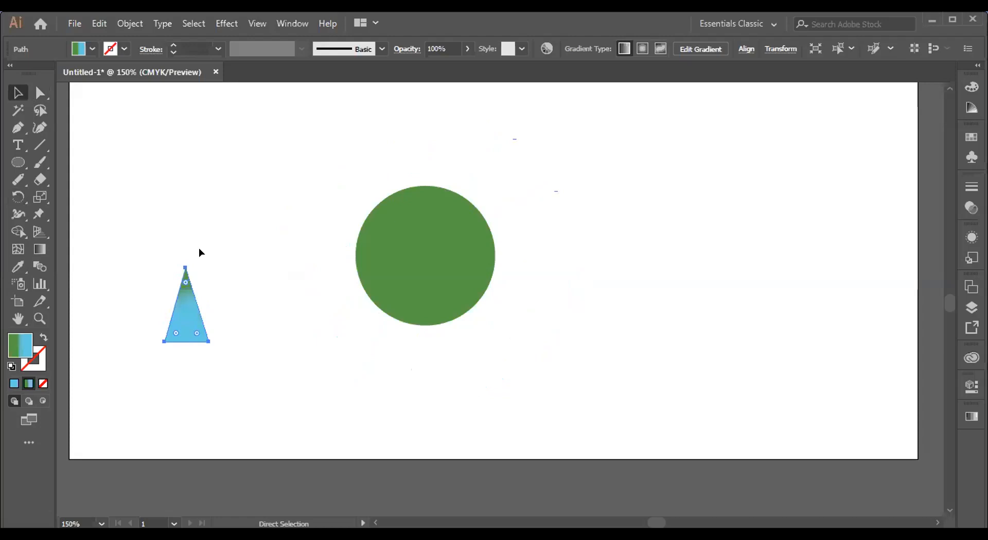
pyautogui.hotkey('ctrl', 'z')
pyautogui.hotkey('ctrl', 'z')
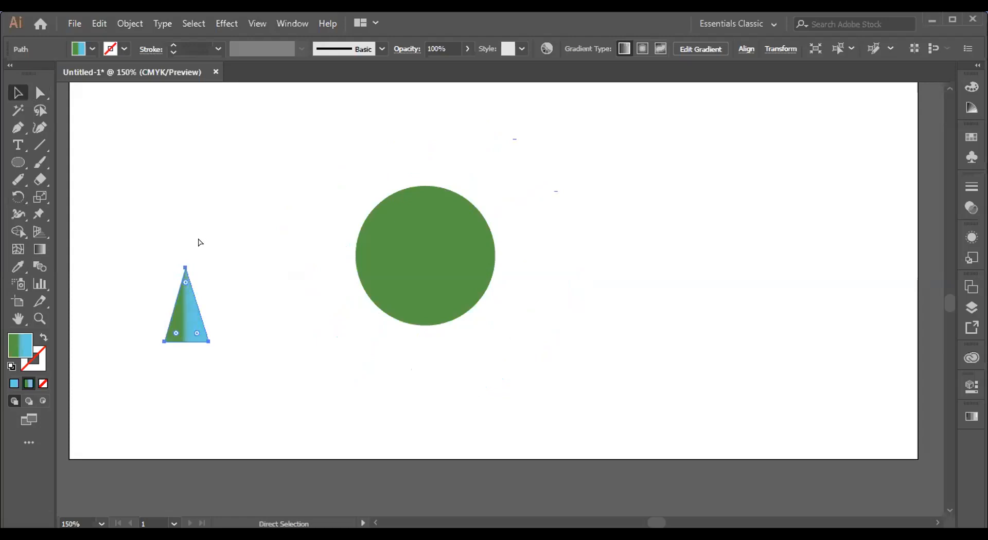
# Step: Draw an ellipse about 226 by 180 pt on the empty area beside the green circle
pyautogui.click(17, 161)
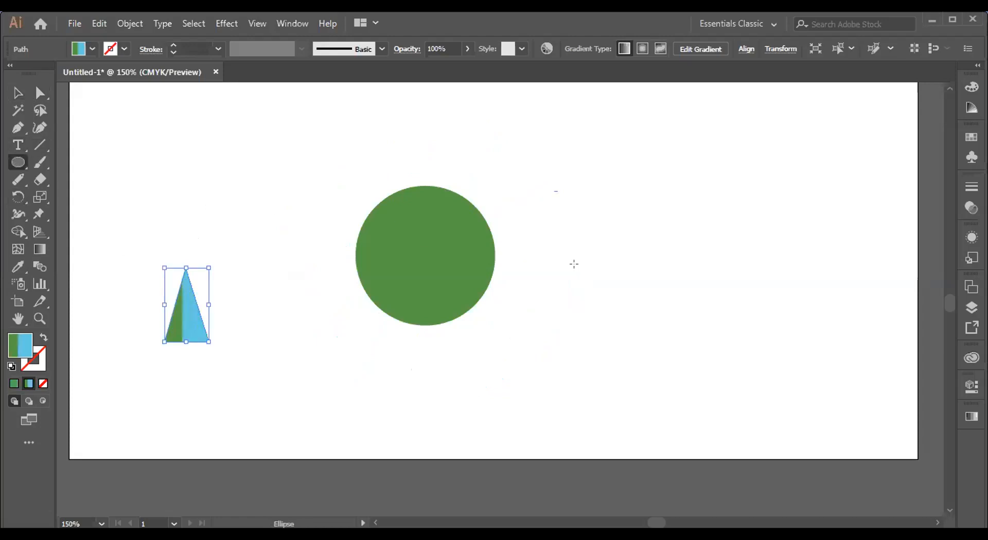
pyautogui.moveTo(575, 191); pyautogui.dragTo(811, 379)
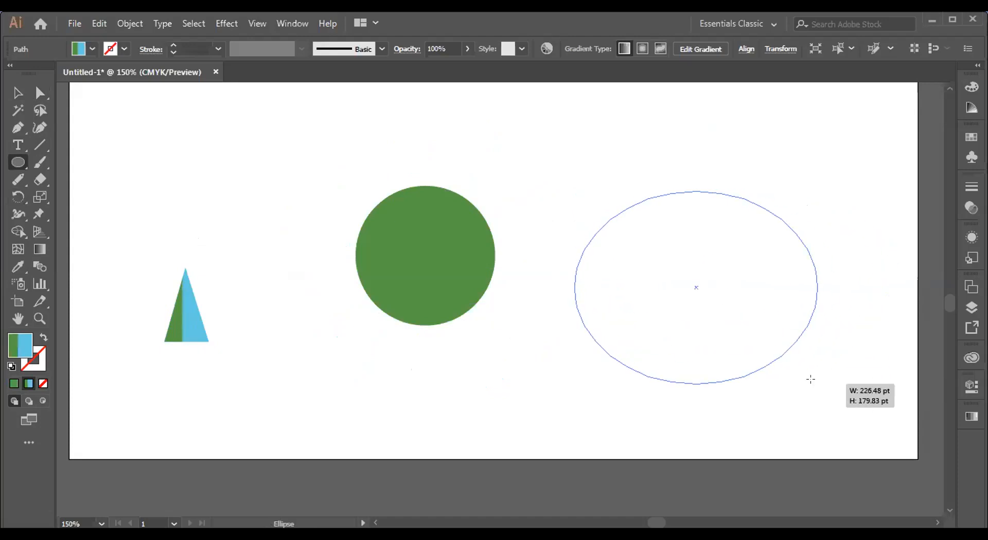
pyautogui.moveTo(851, 238); pyautogui.dragTo(851, 236)
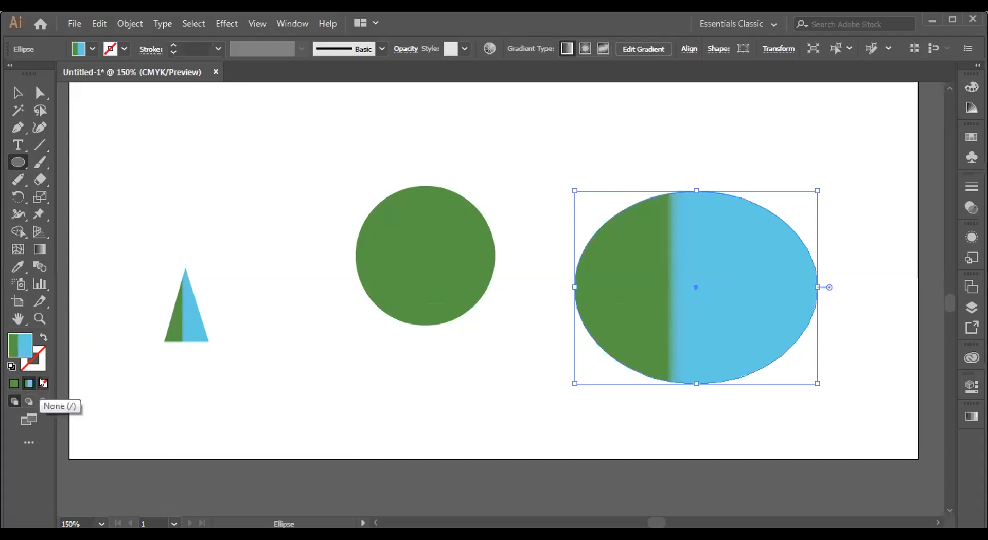
# Step: Give the new ellipse a solid red fill with hue 0°, saturation 90% and brightness 93%
pyautogui.click(14, 383)
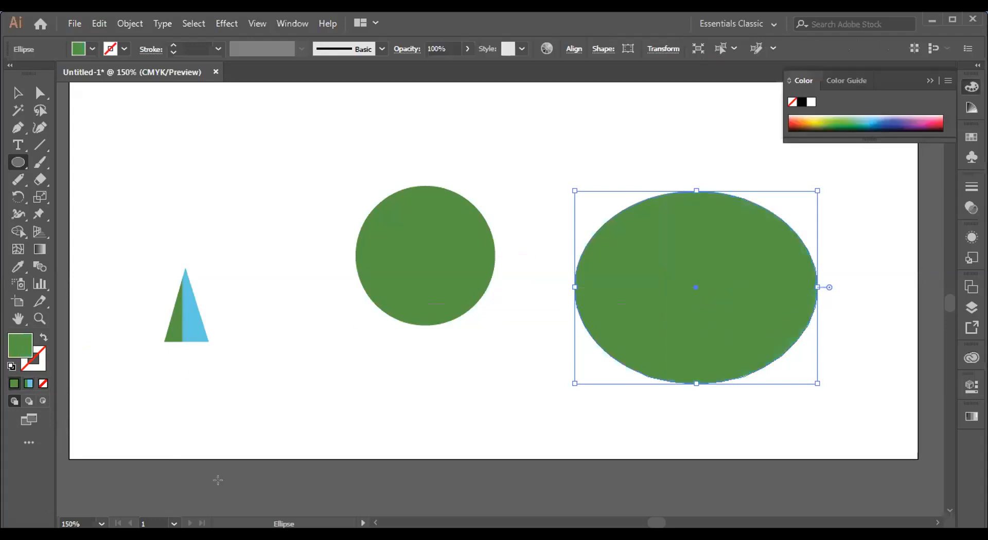
pyautogui.doubleClick(7, 353)
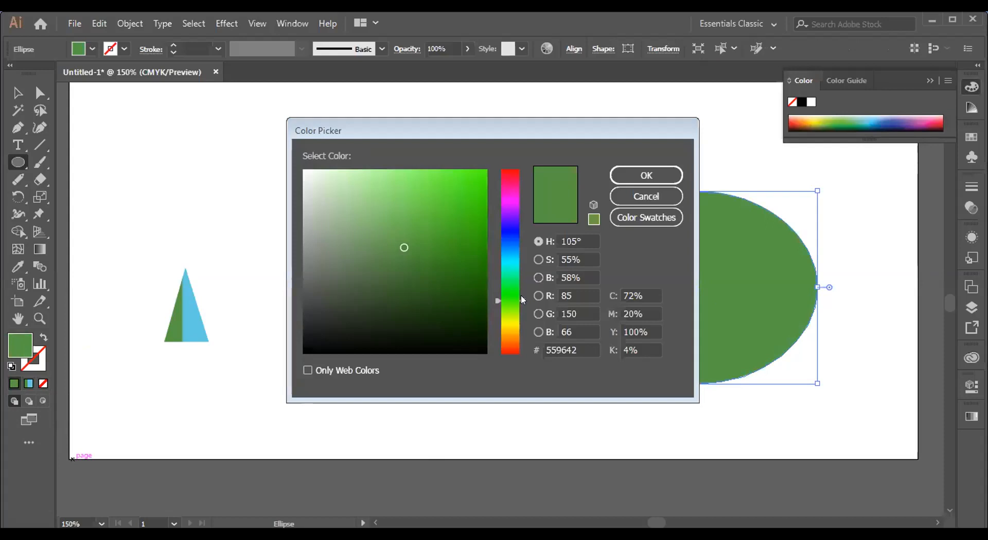
pyautogui.moveTo(522, 300); pyautogui.dragTo(521, 354)
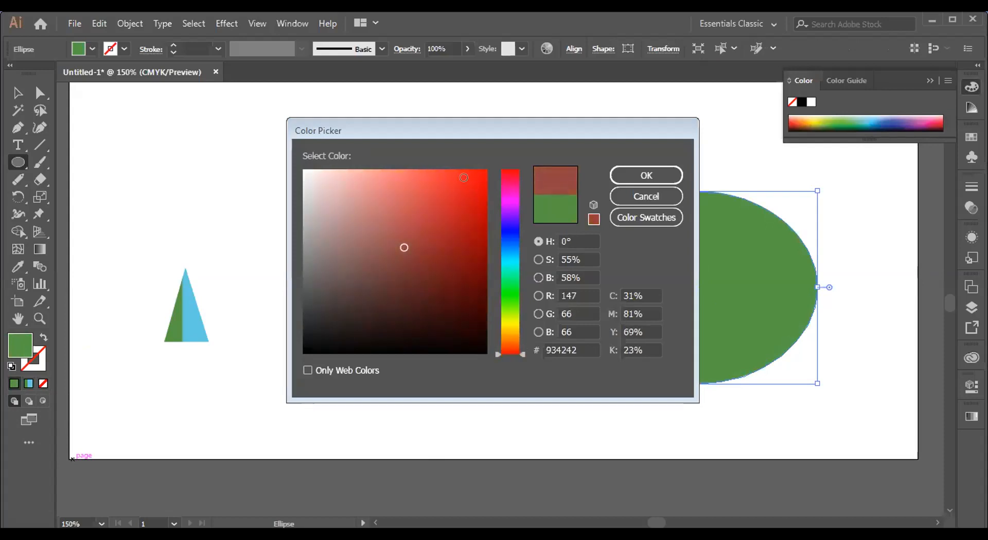
pyautogui.click(464, 177)
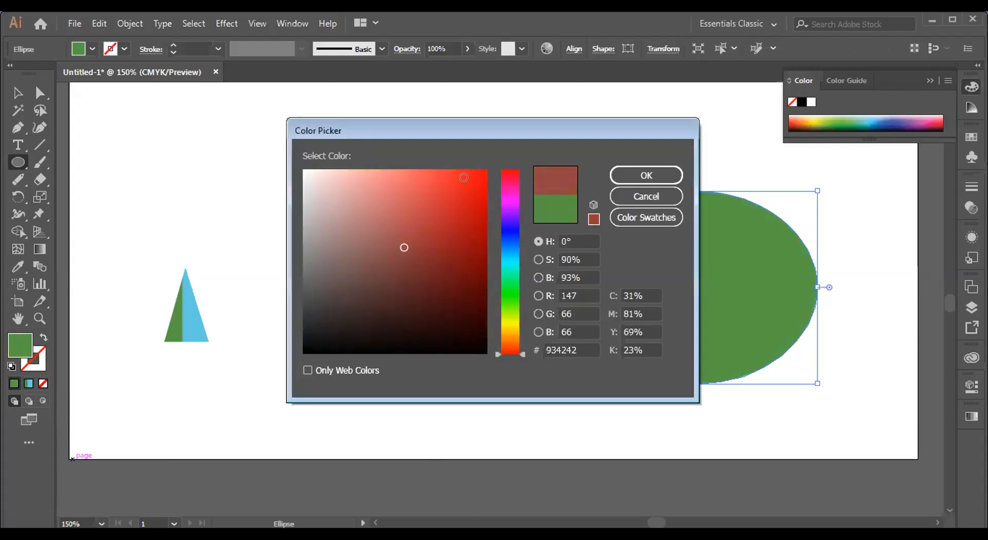
pyautogui.click(646, 176)
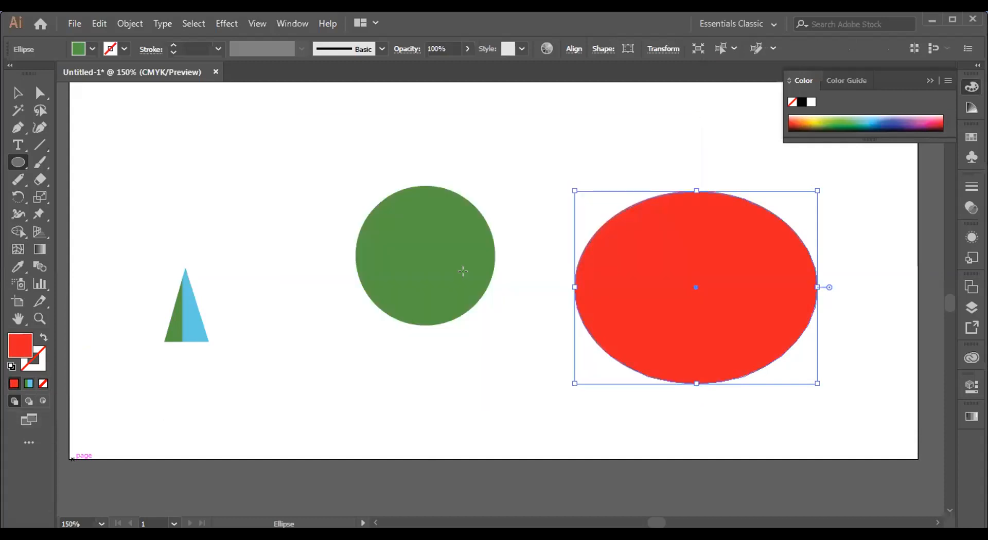
# Step: Delete the green circle and the triangle, and move the red ellipse into the space they occupied
pyautogui.click(19, 94)
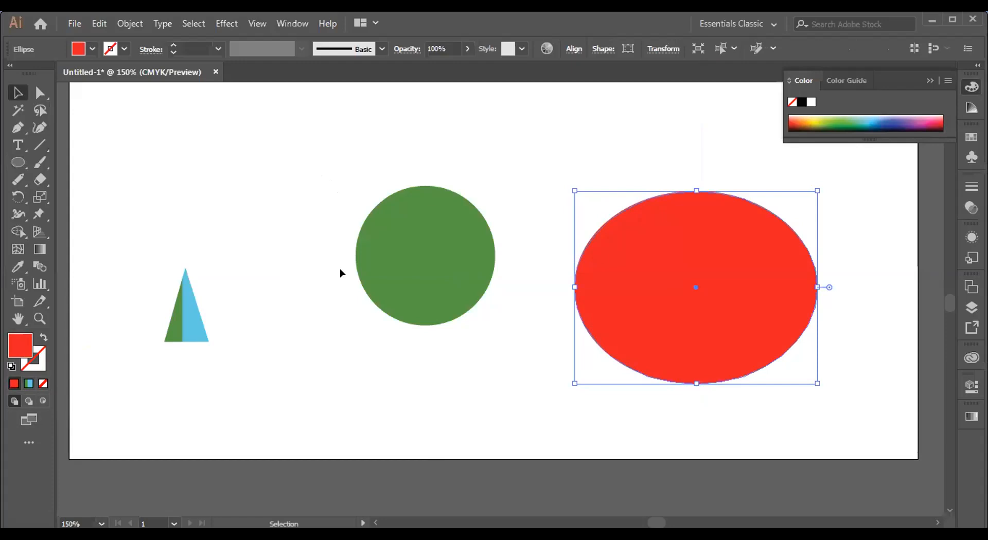
pyautogui.click(412, 283)
pyautogui.press('Delete')
pyautogui.moveTo(162, 252); pyautogui.dragTo(328, 375)
pyautogui.press('Delete')
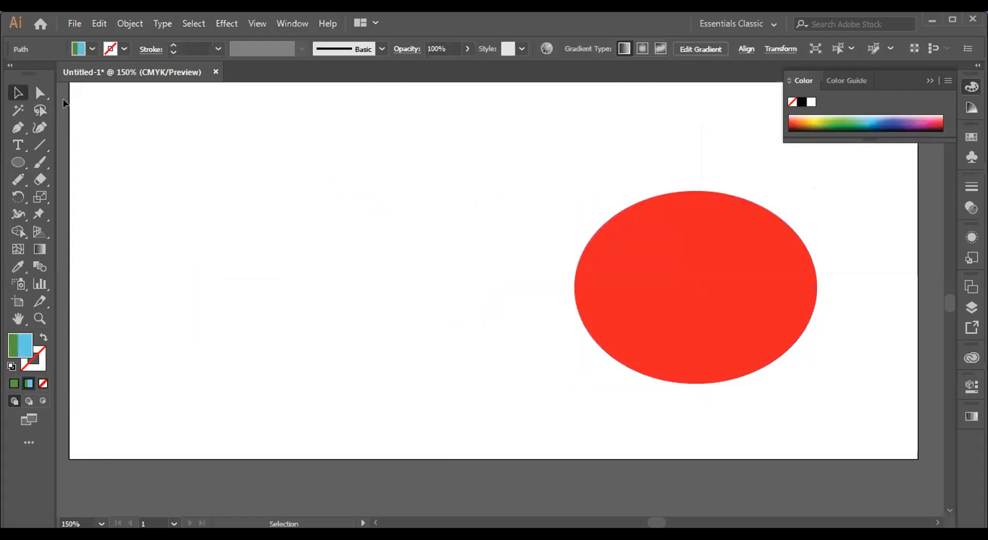
pyautogui.moveTo(706, 282); pyautogui.dragTo(558, 343)
pyautogui.click(559, 344)
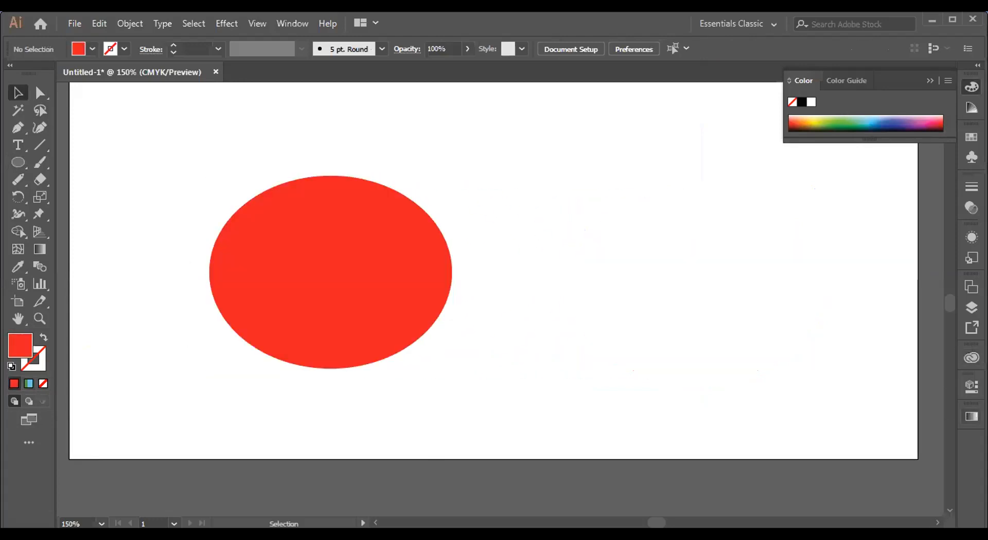
# Step: Try the green-to-blue gradient as the red ellipse's fill and undo it
pyautogui.click(971, 417)
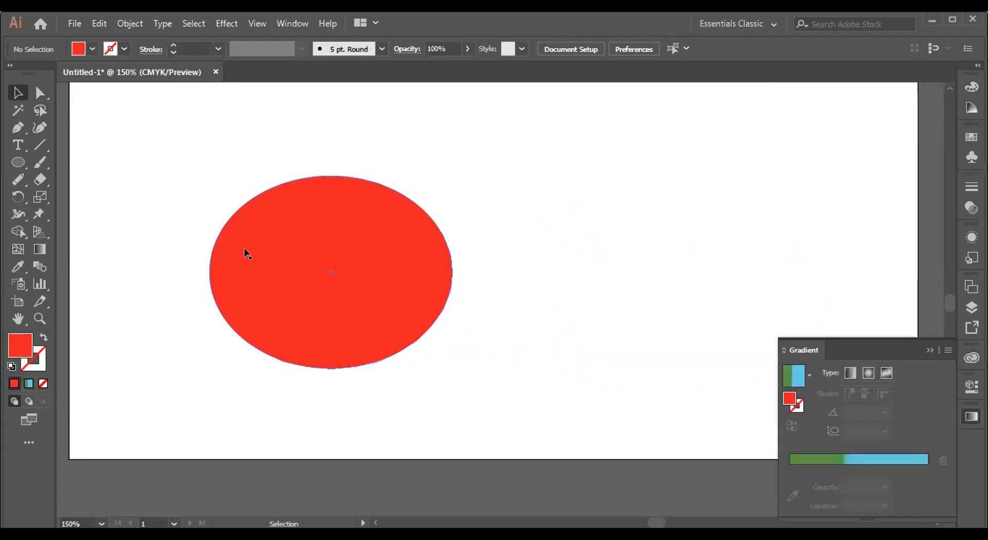
pyautogui.click(271, 253)
pyautogui.click(886, 459)
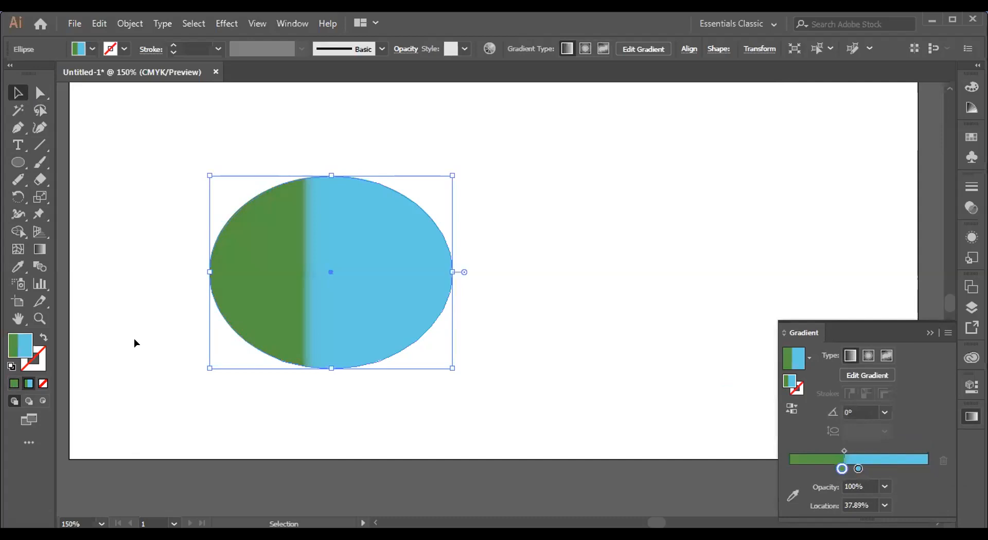
pyautogui.hotkey('ctrl', 'z')
pyautogui.press('v')
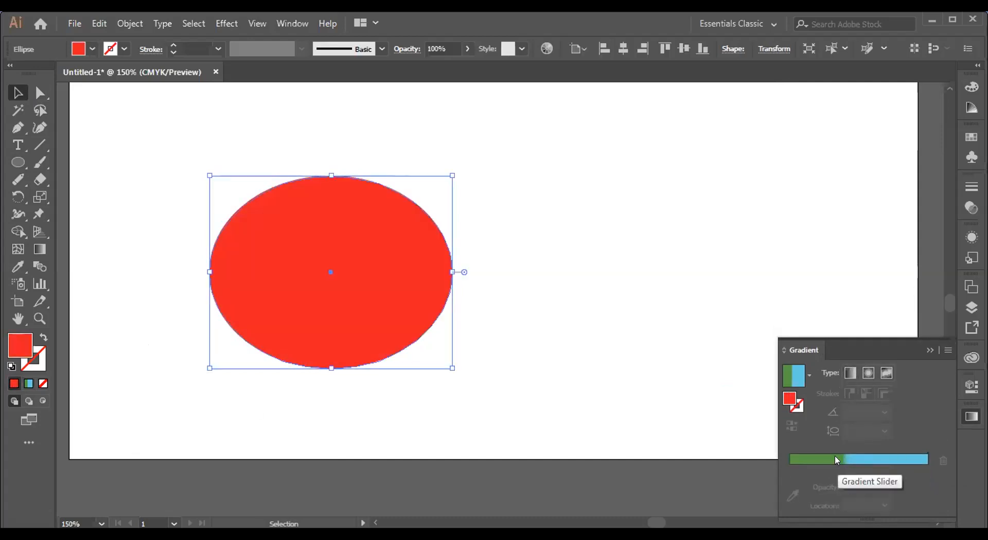
# Step: With nothing selected, activate the gradient and recolour its green stop red, with CMYK 0, 93.73, 100, 0
pyautogui.click(640, 326)
pyautogui.click(884, 460)
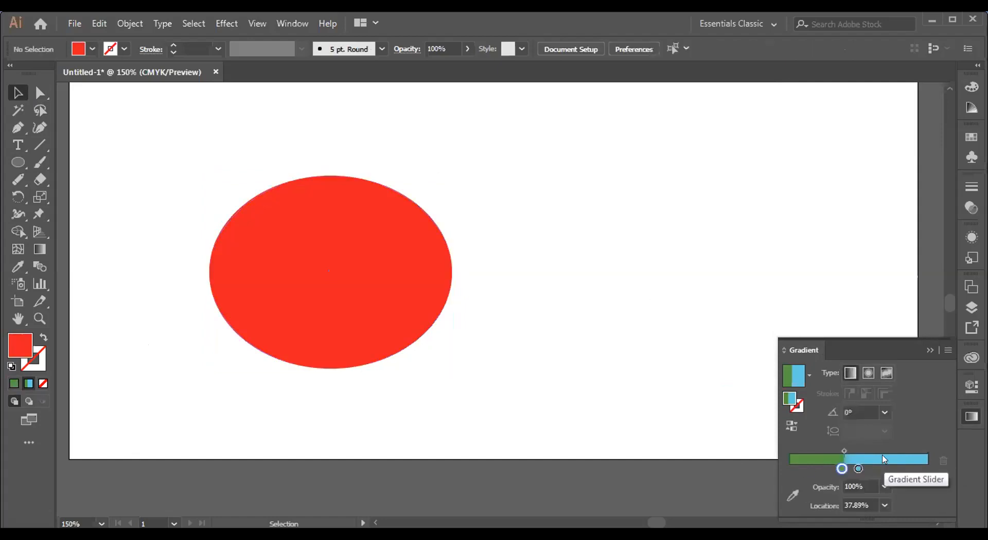
pyautogui.click(841, 468)
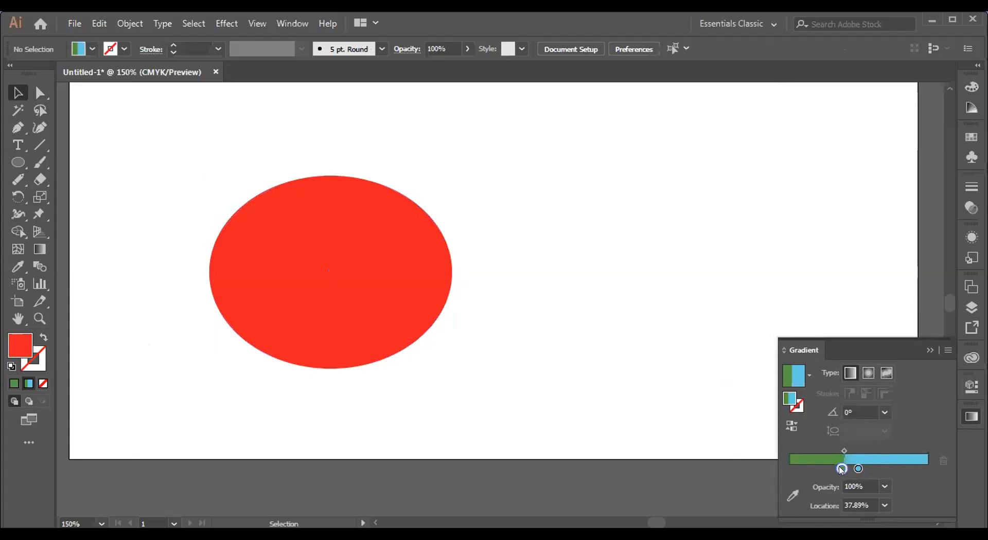
pyautogui.doubleClick(841, 470)
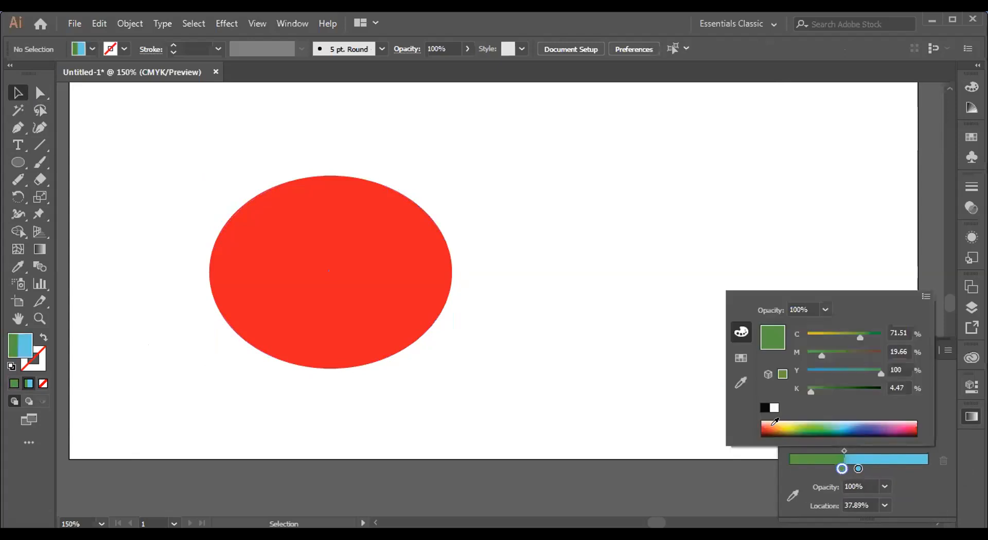
pyautogui.click(23, 265)
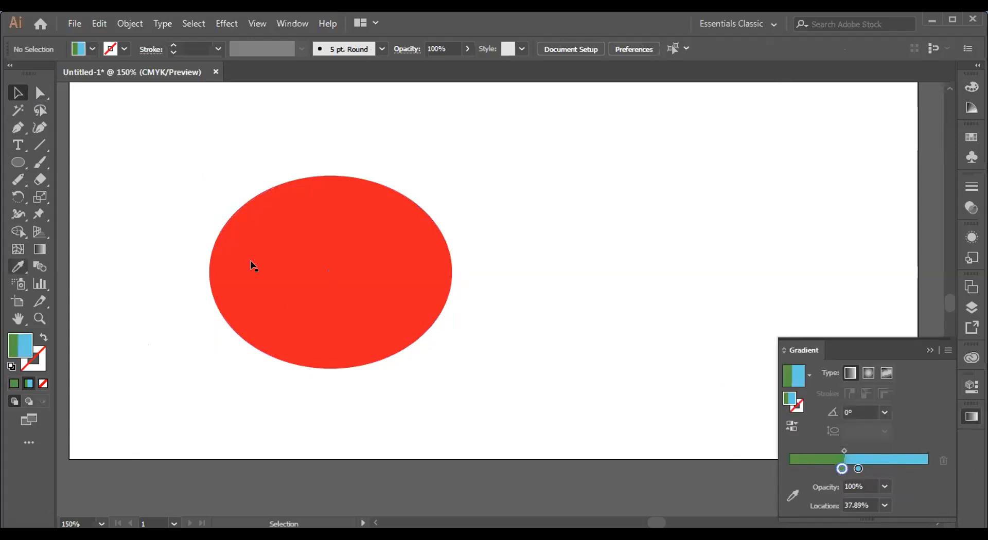
pyautogui.doubleClick(841, 468)
pyautogui.click(761, 421)
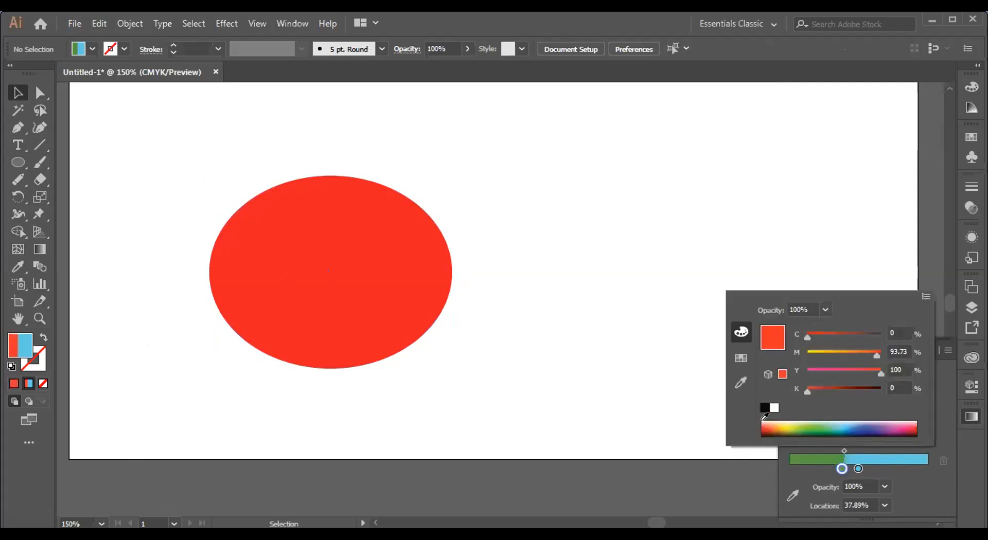
# Step: Recolour the gradient's blue stop yellow, with CMYK 11.76, 3.92, 100, 0
pyautogui.click(858, 468)
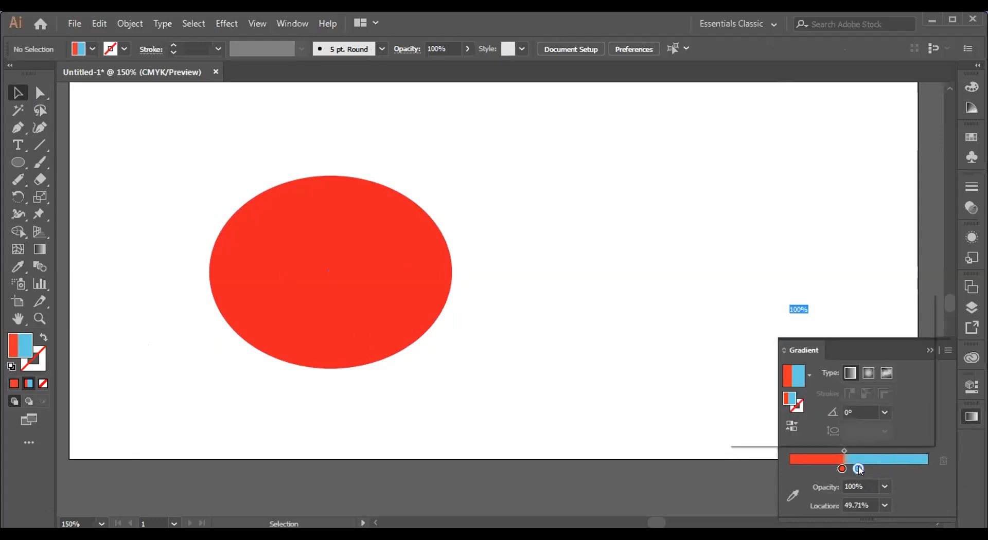
pyautogui.doubleClick(858, 468)
pyautogui.click(782, 420)
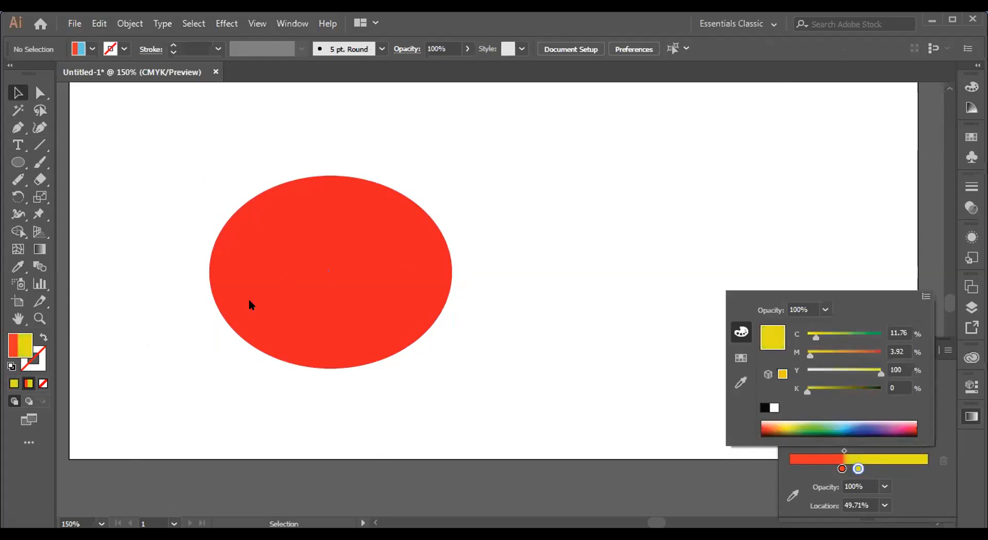
pyautogui.click(265, 289)
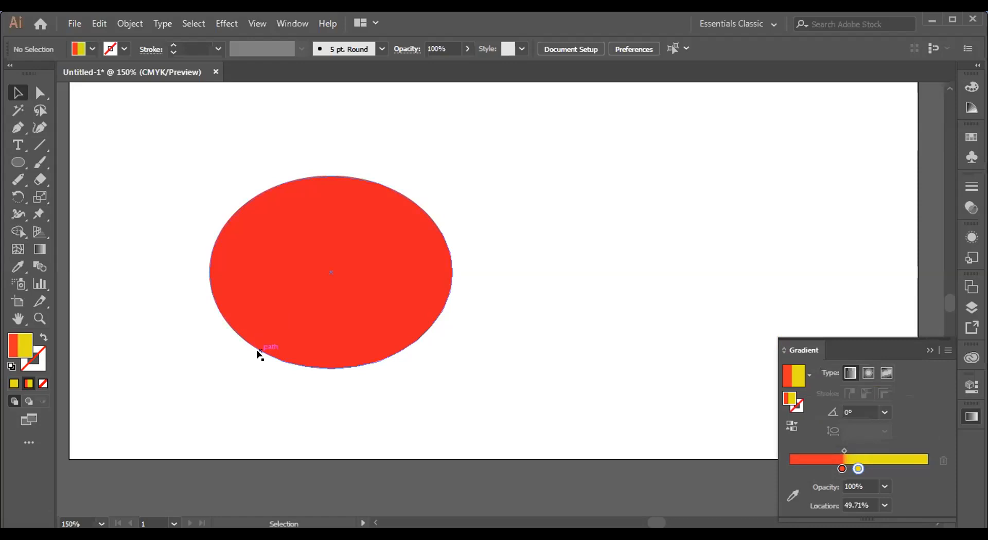
# Step: Move the yellow stop to 54.38% and make the gradient radial, trying an angle of -60°
pyautogui.press('g')
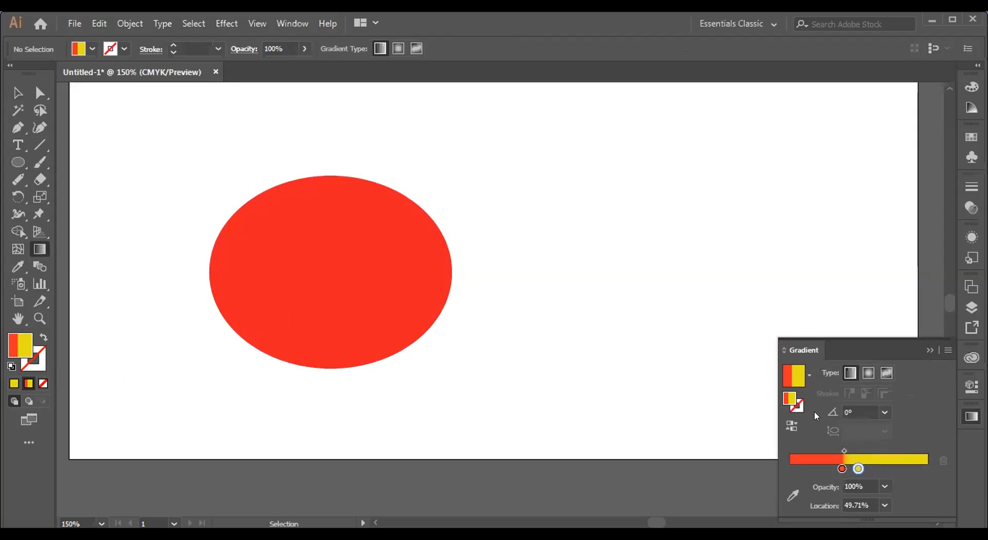
pyautogui.moveTo(858, 468)
pyautogui.mouseDown()
pyautogui.moveTo(918, 469)
pyautogui.moveTo(864, 469)
pyautogui.mouseUp()
pyautogui.click(865, 374)
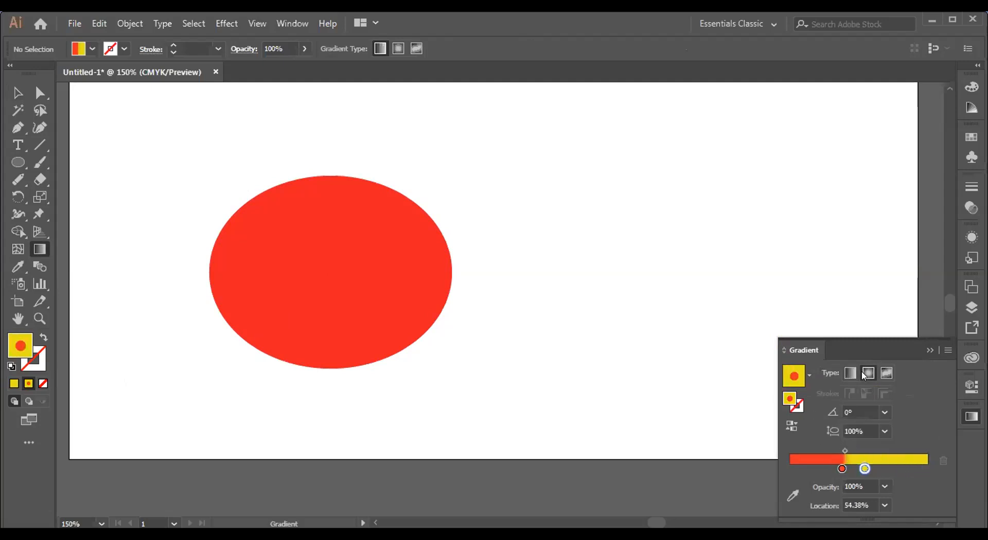
pyautogui.click(883, 413)
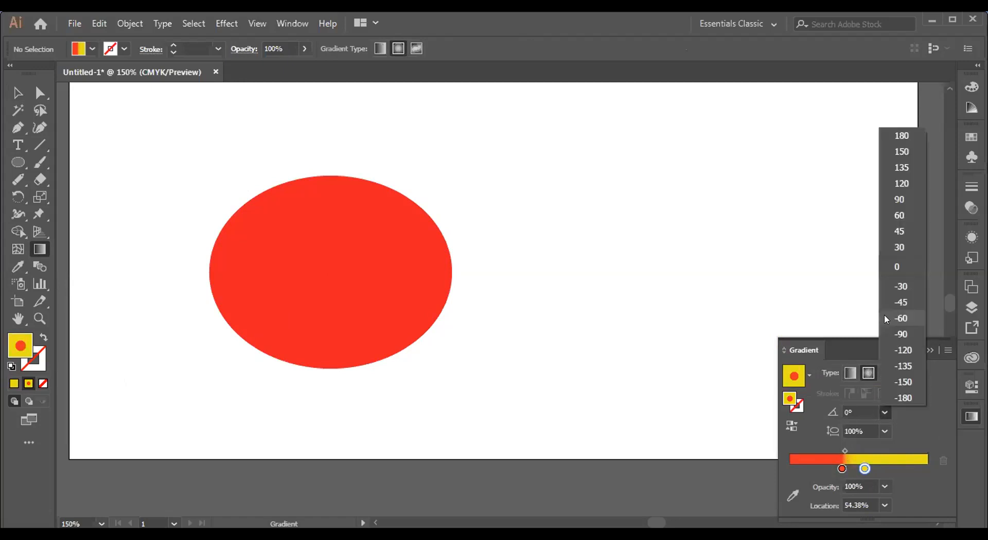
pyautogui.click(904, 316)
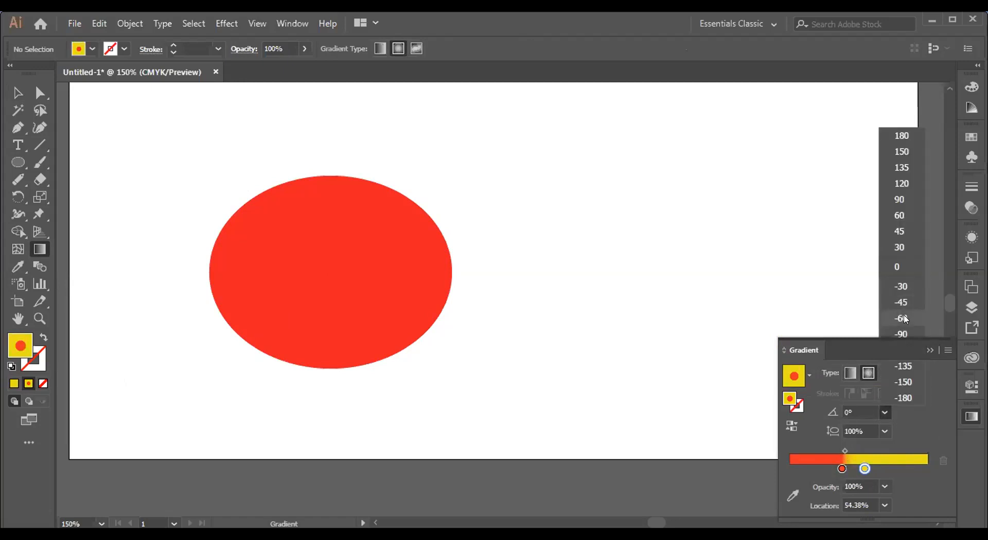
# Step: Apply the radial red-and-yellow gradient to the ellipse and move the red stop to 7.47%
pyautogui.click(17, 94)
pyautogui.moveTo(163, 172); pyautogui.dragTo(538, 372)
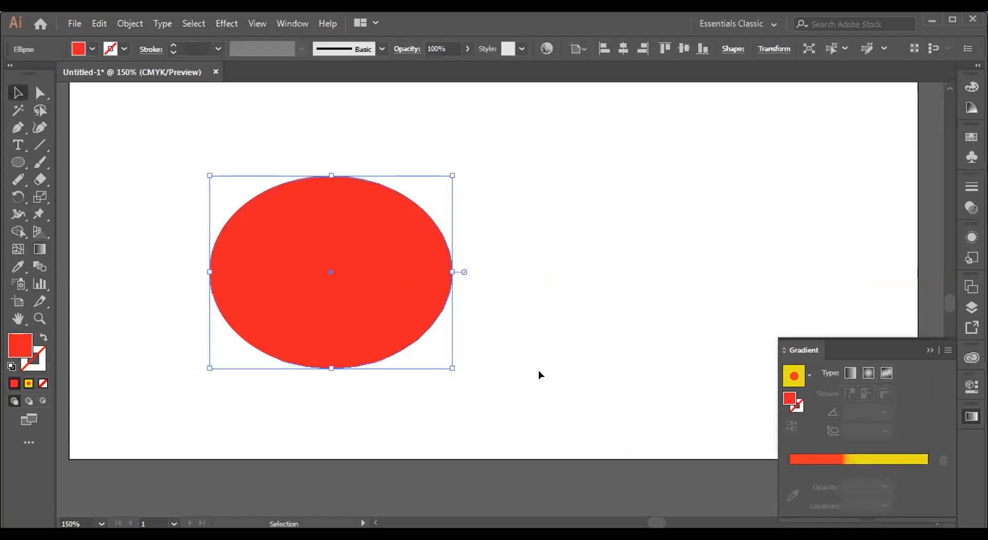
pyautogui.click(852, 459)
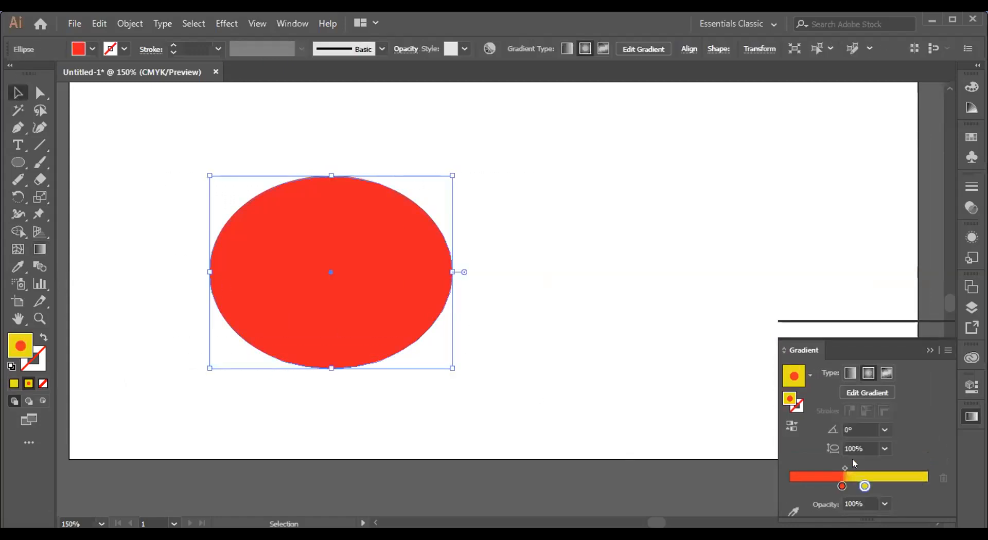
pyautogui.moveTo(841, 469); pyautogui.dragTo(861, 474)
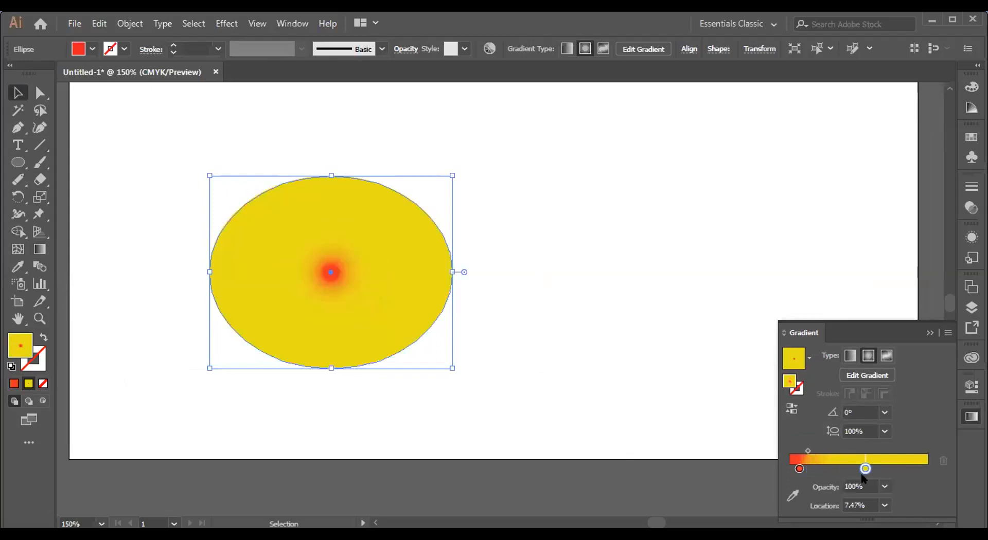
# Step: Undo the ellipse's radial fill and the gradient changes back to before the blue stop was recoloured yellow
pyautogui.hotkey('ctrl', 'z')
pyautogui.hotkey('ctrl', 'z')
pyautogui.hotkey('ctrl', 'z')
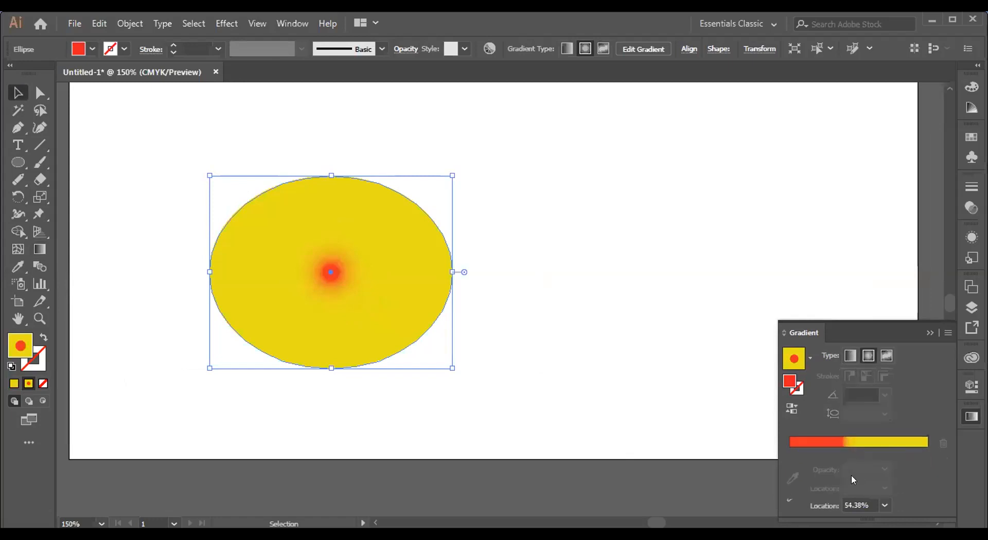
pyautogui.hotkey('ctrl', 'z')
pyautogui.hotkey('ctrl', 'z')
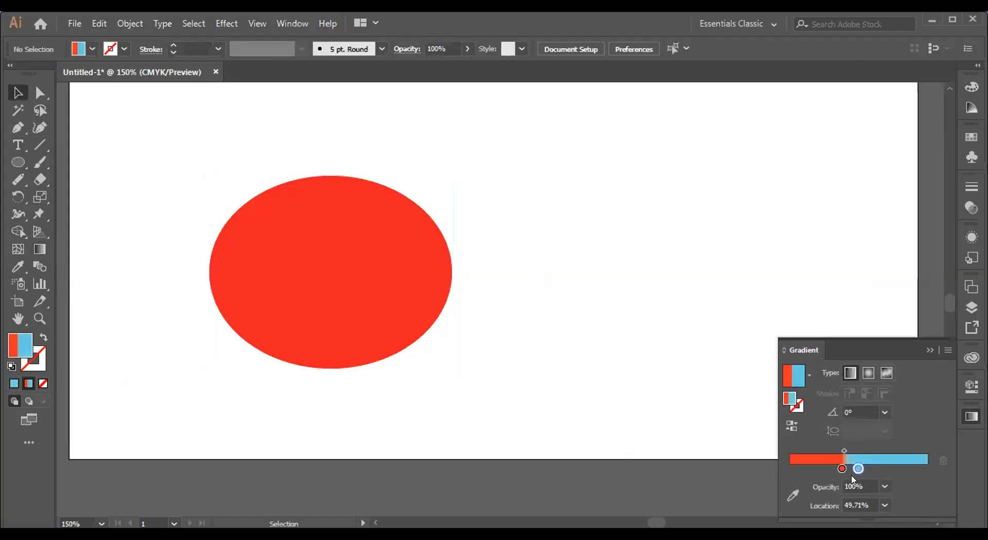
# Step: Fill the red ellipse with the linear red-to-blue gradient
pyautogui.click(329, 312)
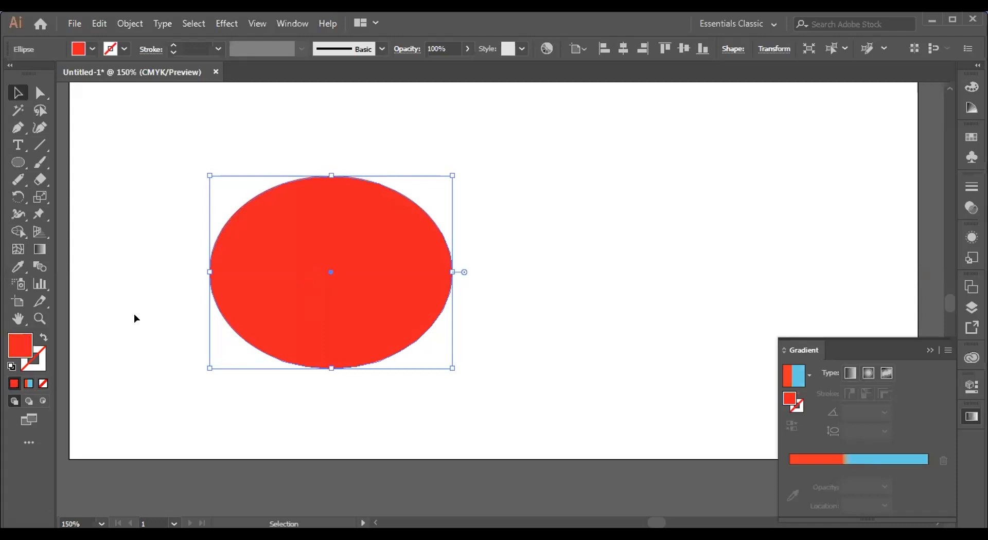
pyautogui.click(969, 416)
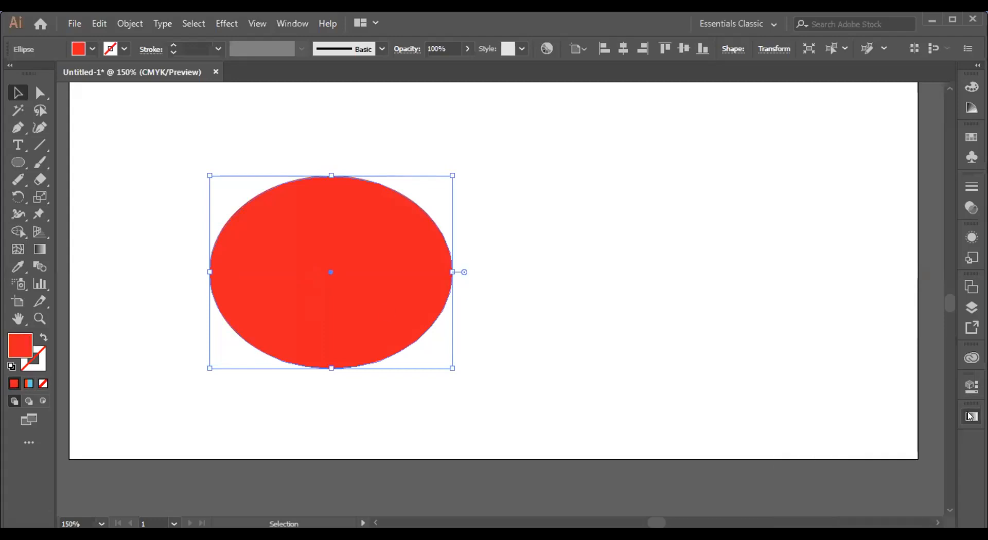
pyautogui.click(969, 417)
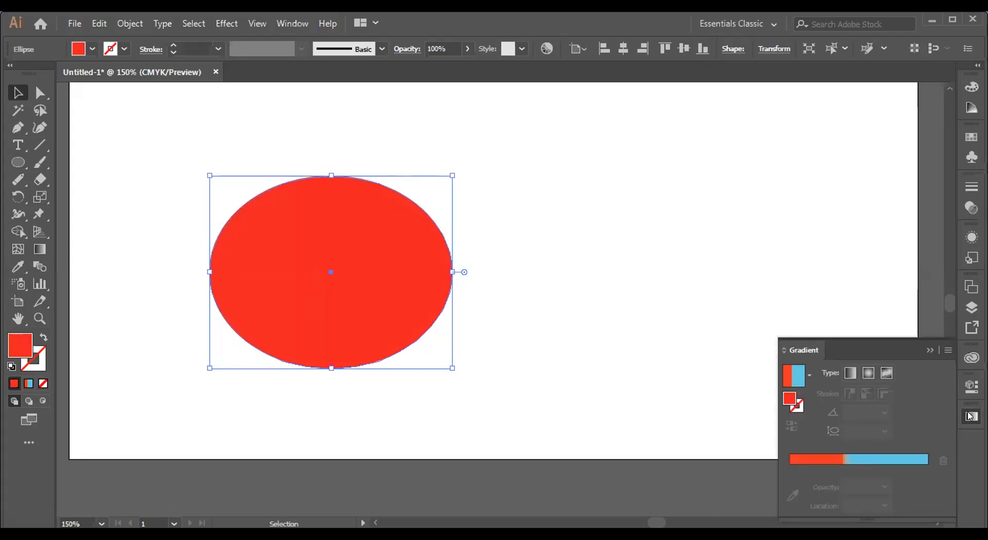
pyautogui.click(870, 459)
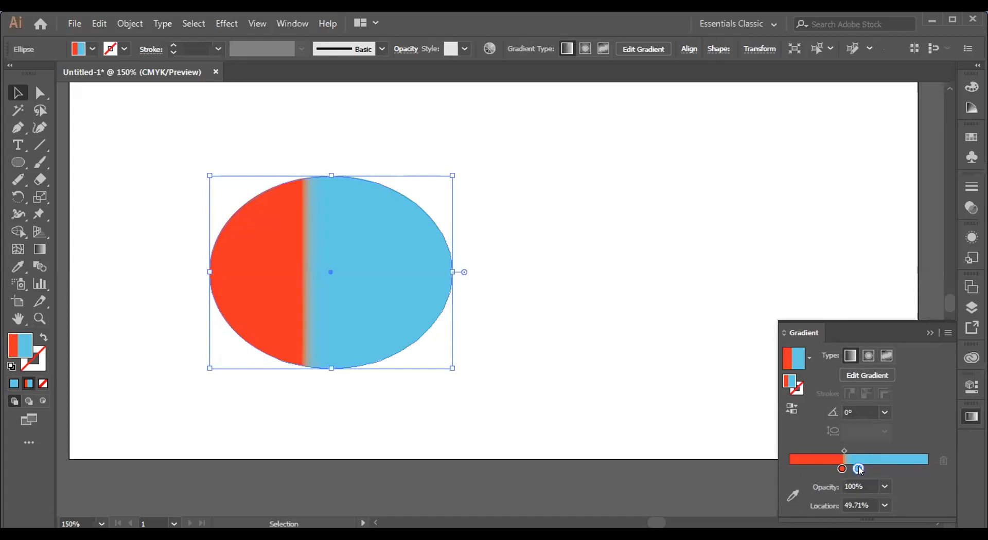
# Step: Recolour the ellipse gradient's blue stop olive yellow, with CMYK 29.8, 16.86, 100, 0, and set its opacity to 30%
pyautogui.doubleClick(858, 469)
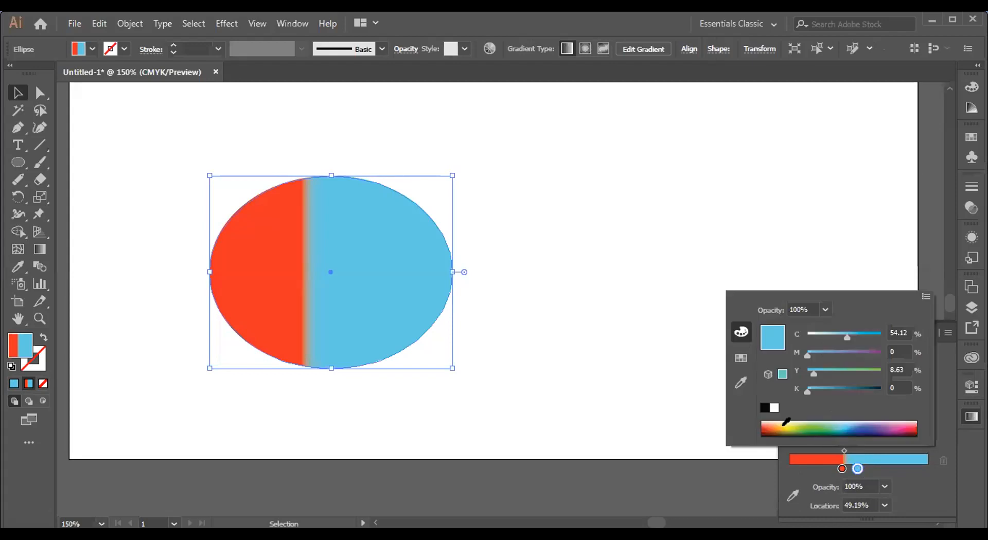
pyautogui.click(784, 423)
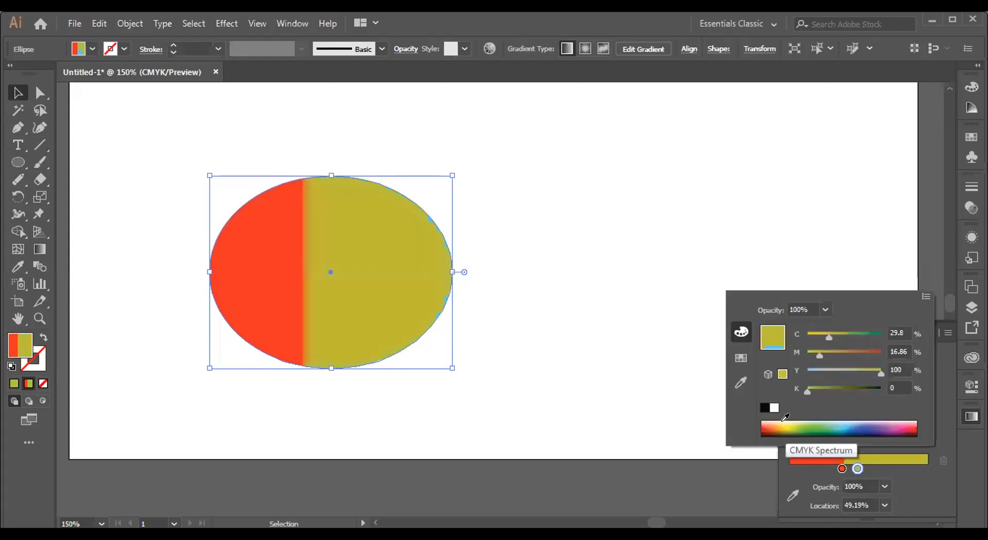
pyautogui.click(826, 310)
pyautogui.click(842, 374)
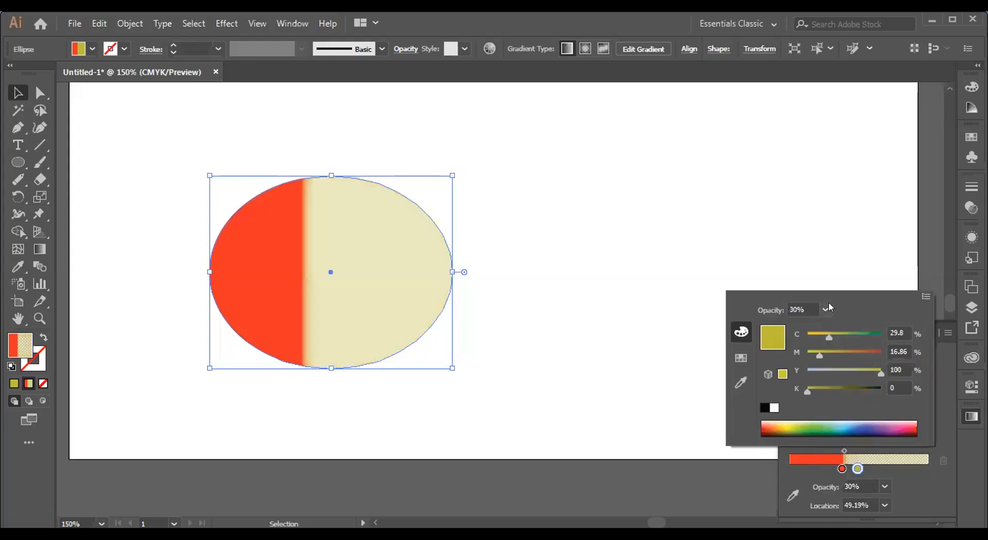
# Step: Try opacities of 70% and 90% on the olive gradient stop, settling on 100%
pyautogui.click(826, 309)
pyautogui.click(847, 437)
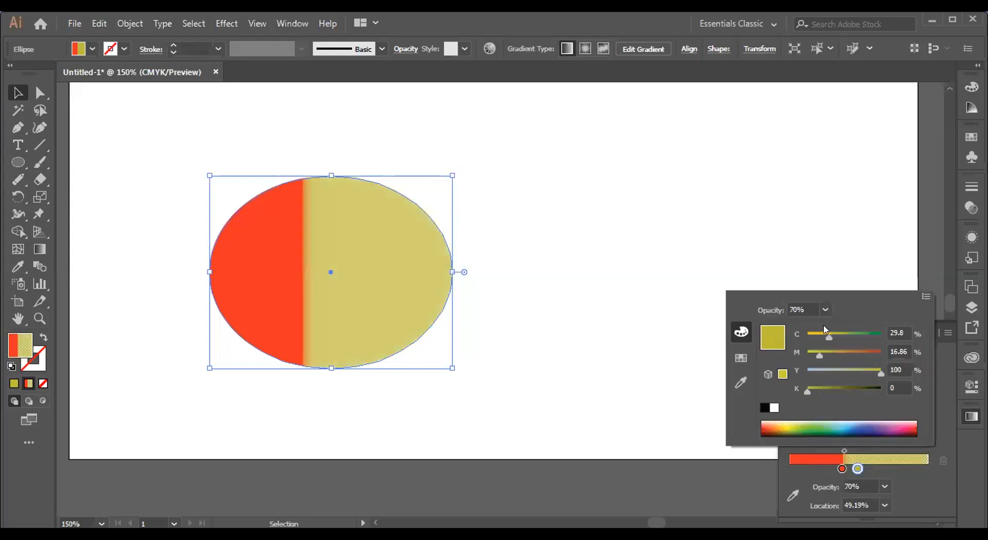
pyautogui.click(824, 309)
pyautogui.click(844, 468)
pyautogui.click(825, 308)
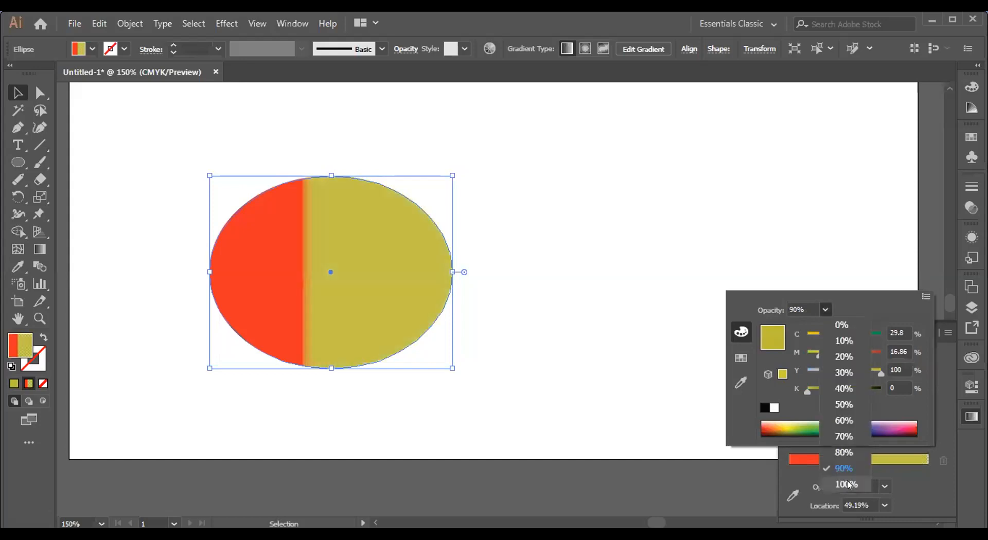
pyautogui.click(847, 484)
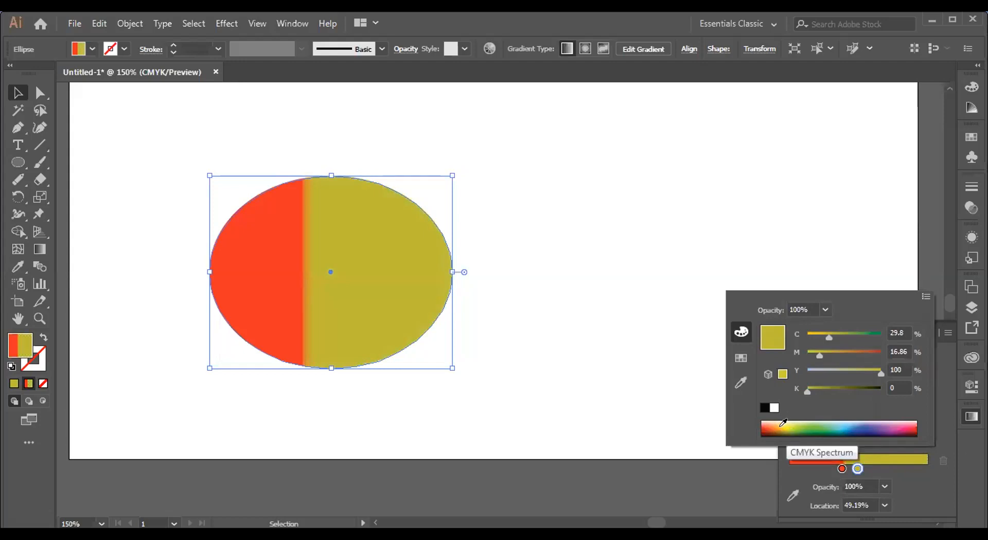
# Step: Recolour the olive gradient stop bright yellow, with CMYK 3.14, 0.39, 91.76, 0, and move it to 72.94%
pyautogui.click(784, 433)
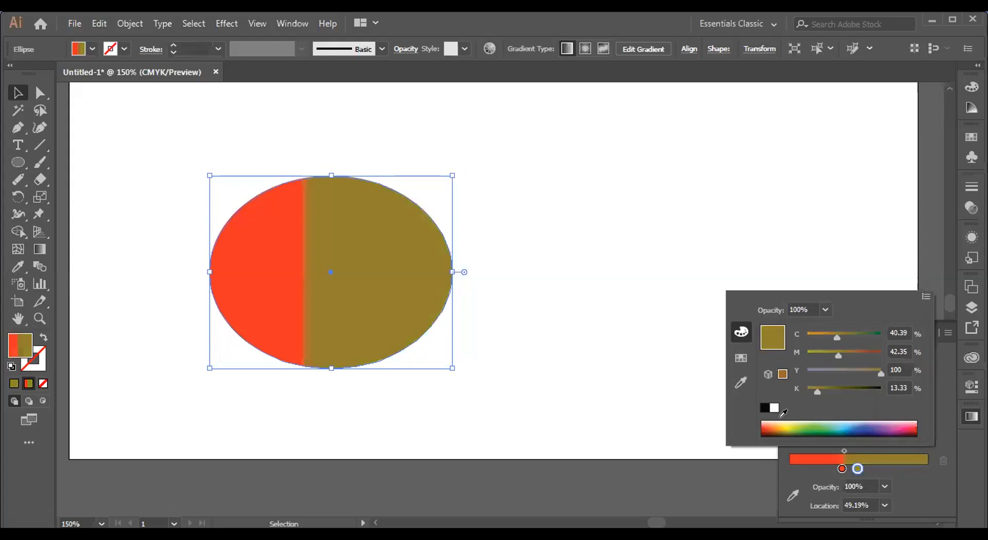
pyautogui.click(783, 413)
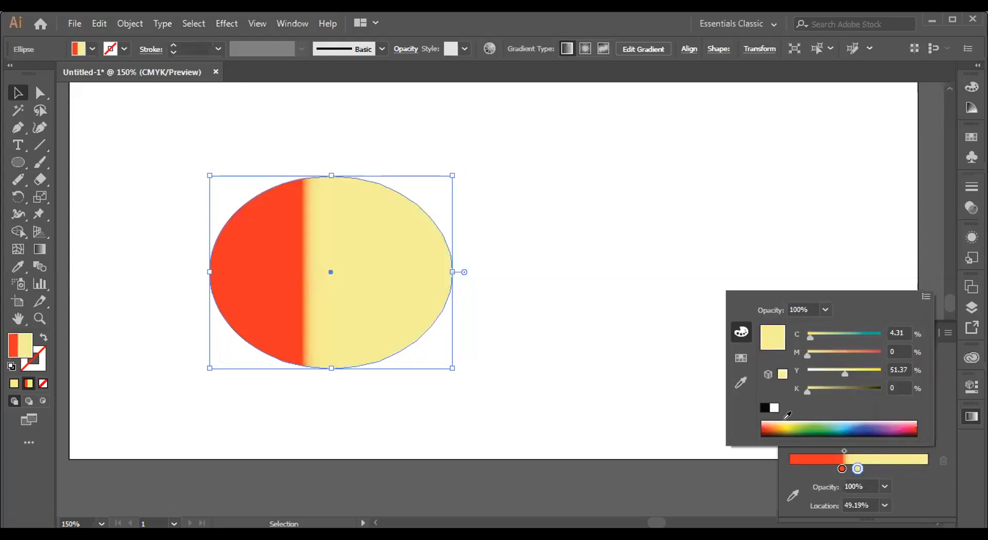
pyautogui.click(786, 422)
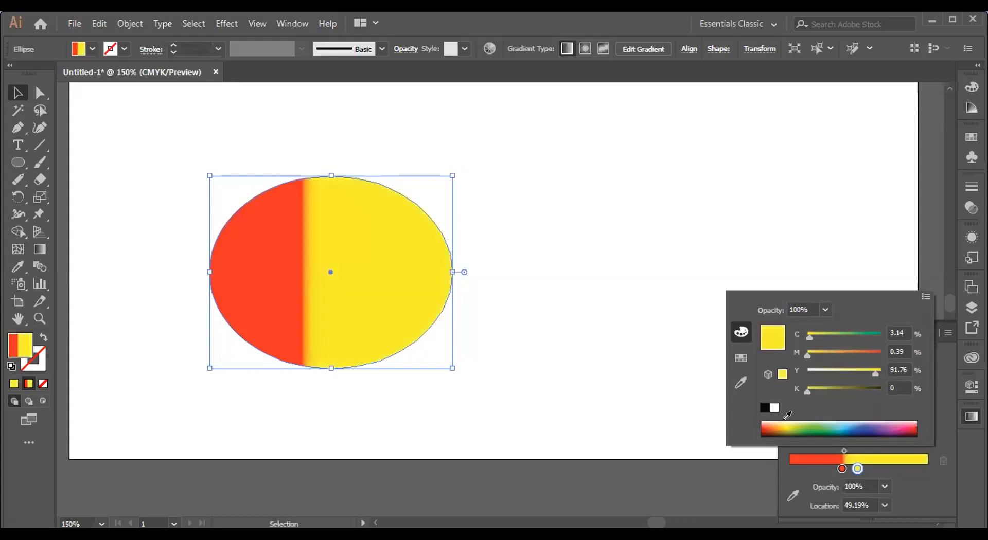
pyautogui.click(872, 457)
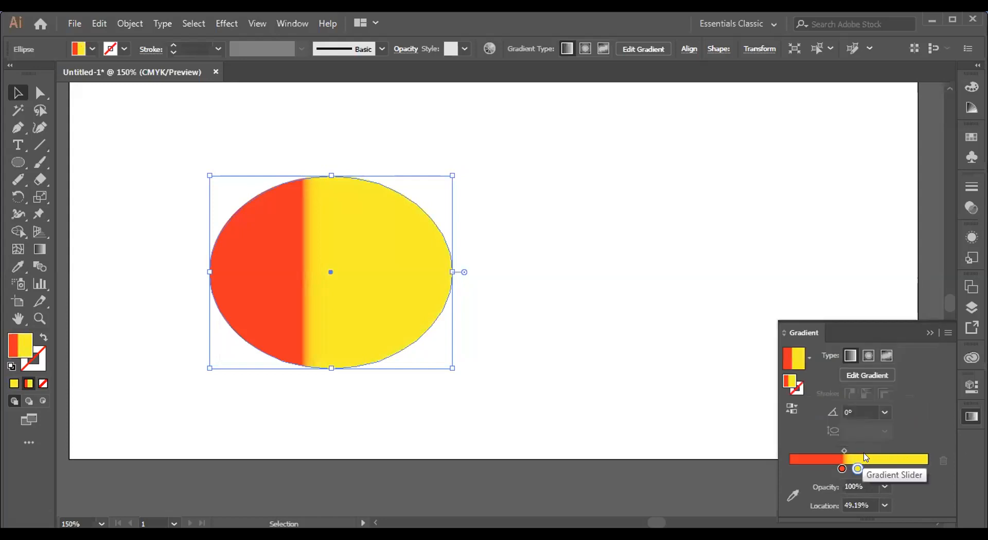
pyautogui.moveTo(857, 469); pyautogui.dragTo(890, 469)
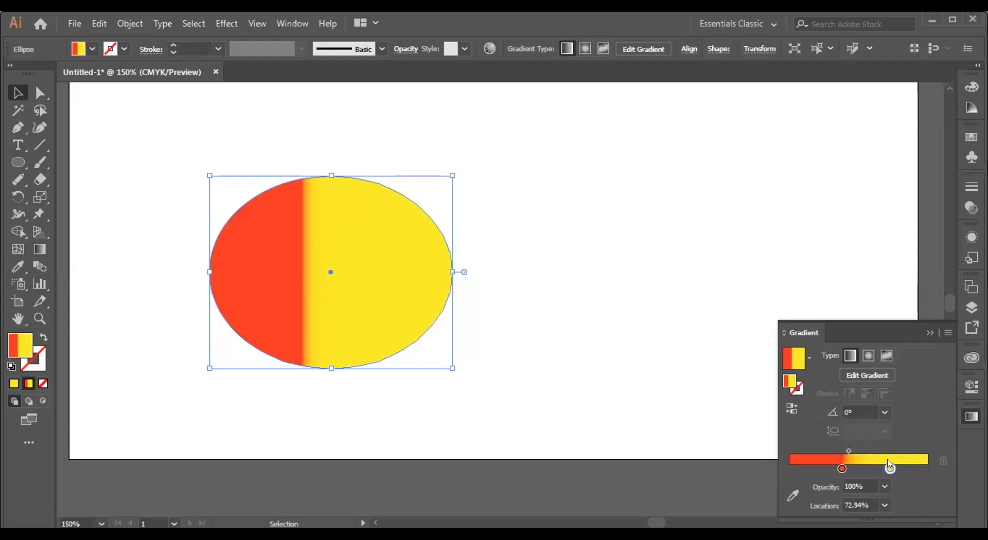
pyautogui.click(849, 453)
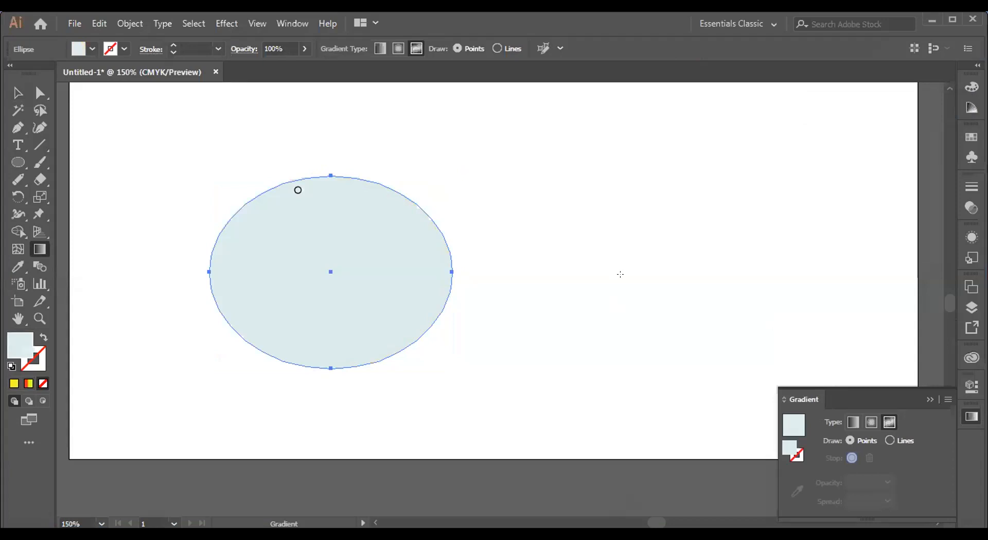
# Step: Float the gradient settings over the artboard and undo the ellipse's freeform gradient
pyautogui.moveTo(886, 399); pyautogui.dragTo(815, 264)
pyautogui.press('ctrl')
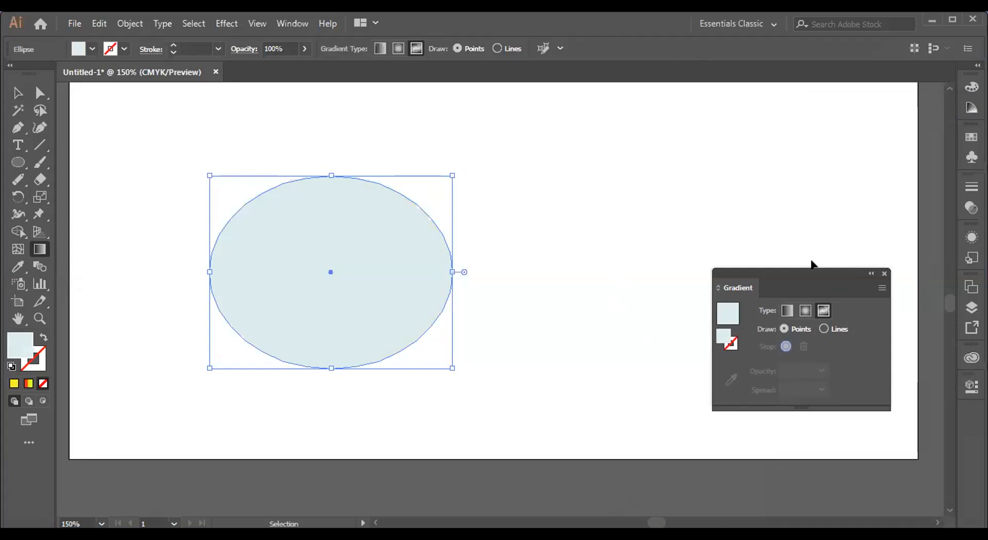
pyautogui.hotkey('ctrl', 'z')
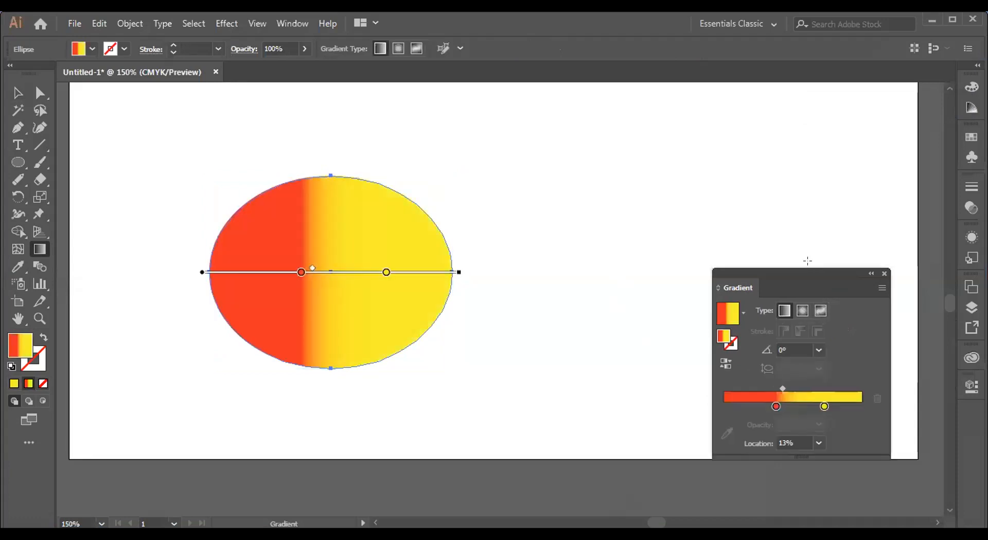
# Step: Try the radial type on the ellipse's gradient before restoring linear, and view the preset gradients
pyautogui.click(803, 310)
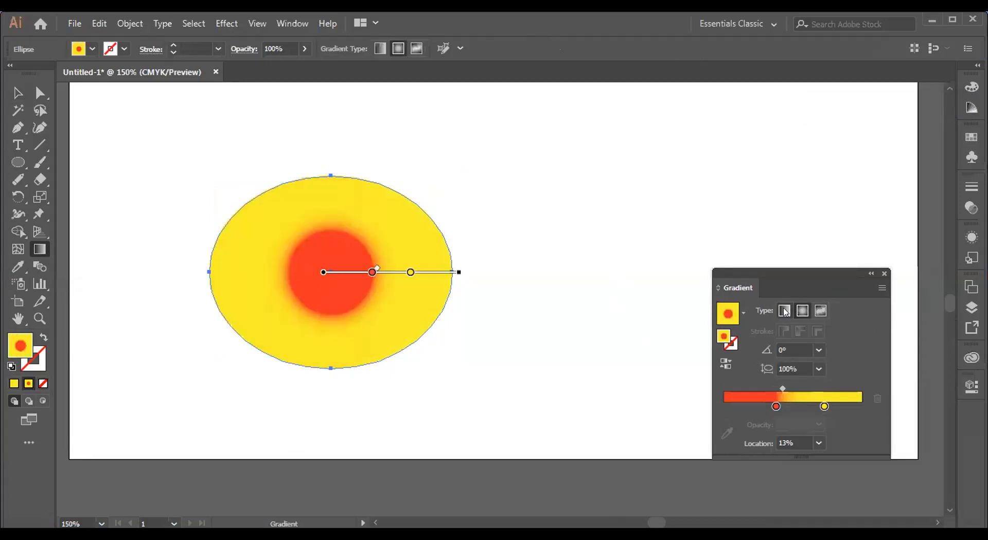
pyautogui.click(784, 311)
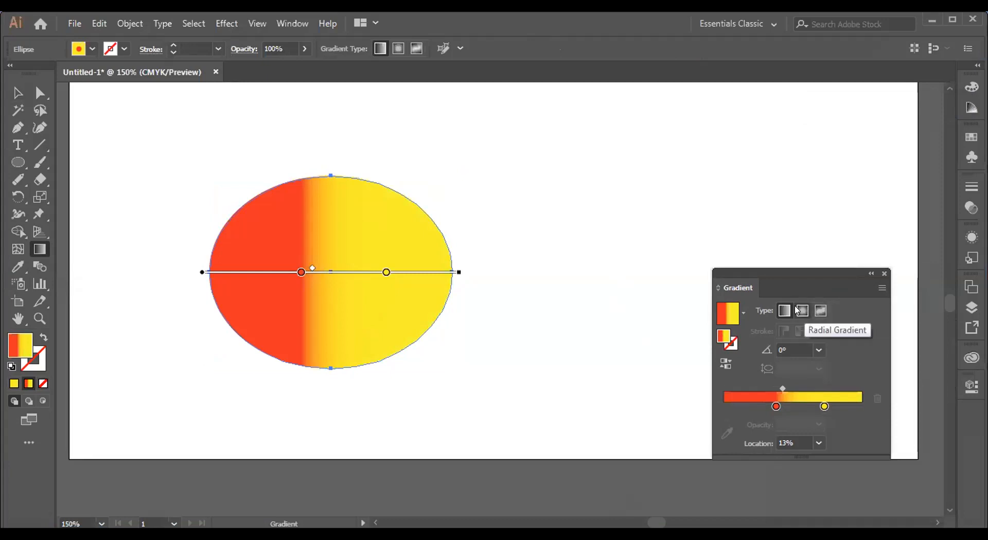
pyautogui.click(743, 313)
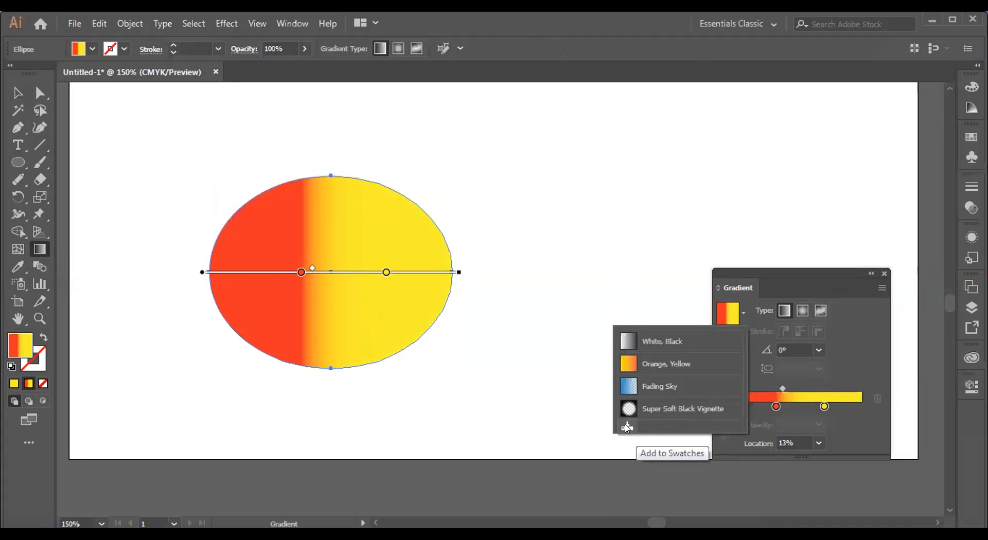
pyautogui.click(788, 281)
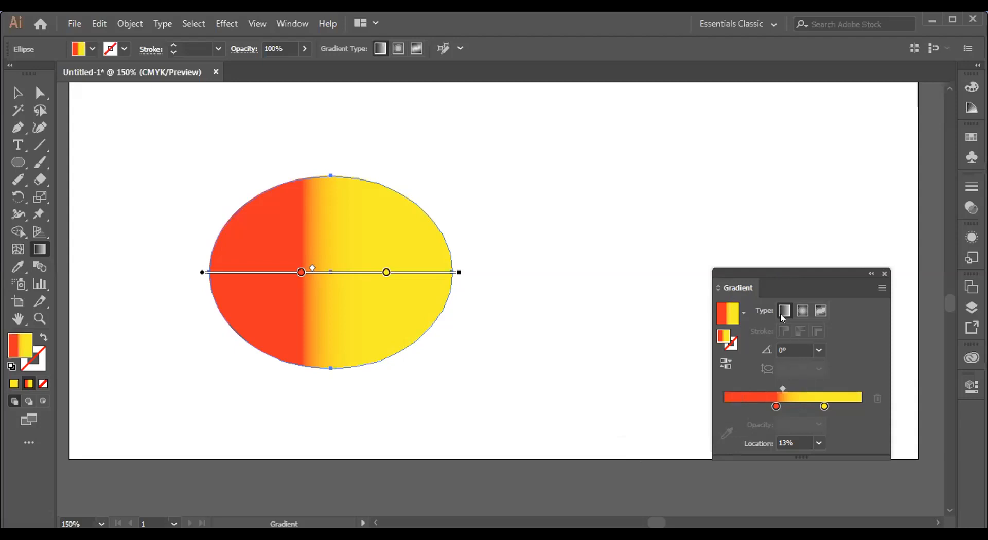
# Step: Set the ellipse's linear gradient angle to -90° and shift the gradient's start slightly downward inside the ellipse
pyautogui.click(818, 349)
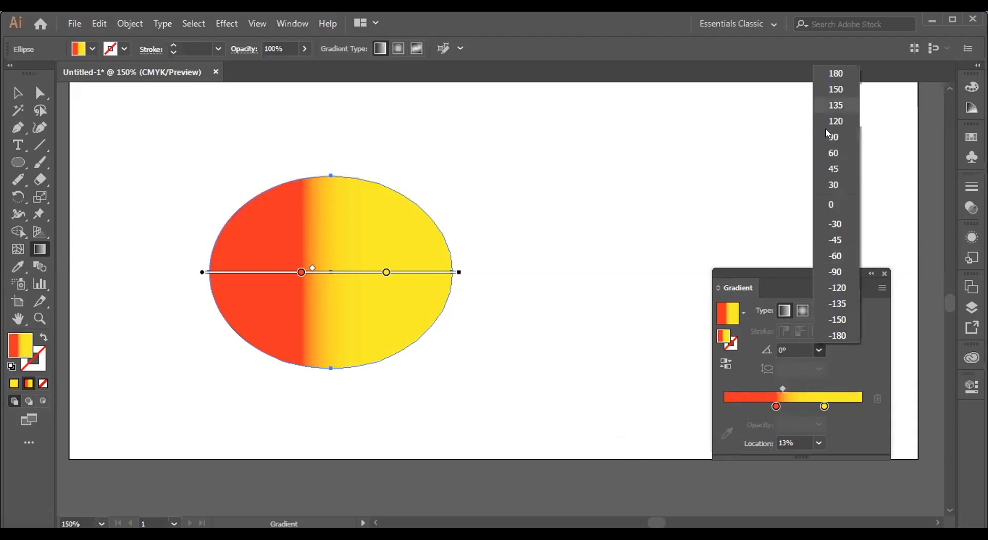
pyautogui.click(828, 271)
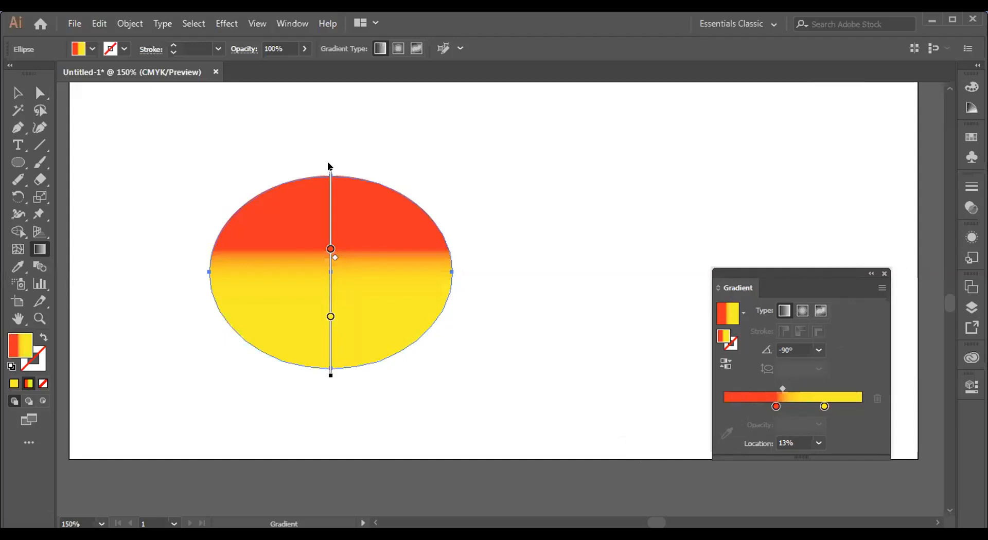
pyautogui.moveTo(331, 169)
pyautogui.mouseDown()
pyautogui.moveTo(372, 182)
pyautogui.moveTo(331, 189)
pyautogui.mouseUp()
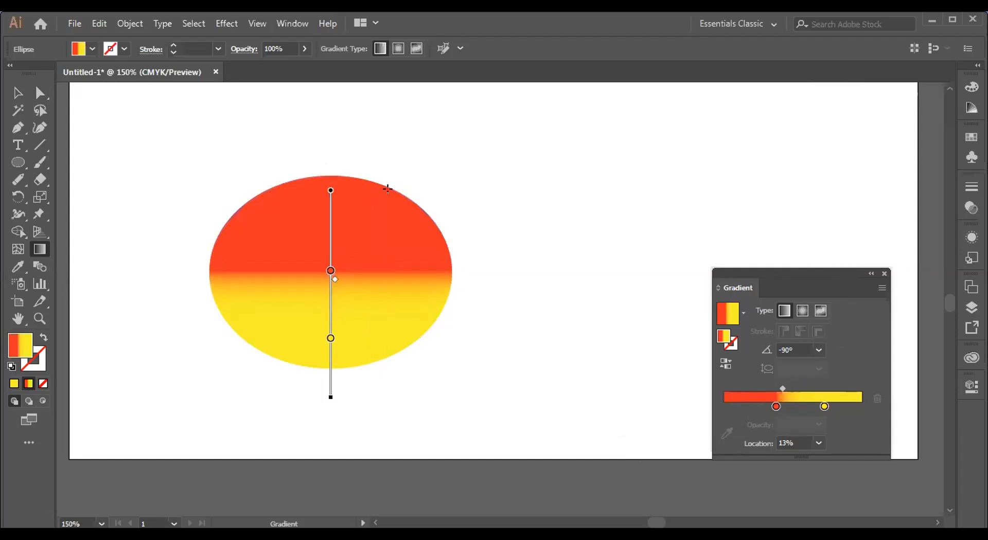
pyautogui.press('v')
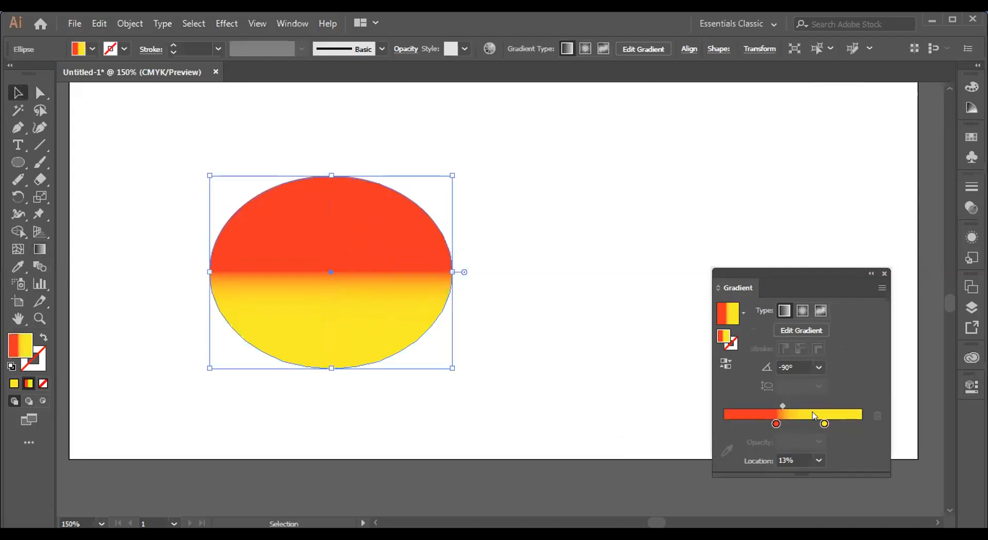
# Step: Redraw the linear gradient across and beyond the ellipse at about -11.4° and shift its midpoint towards the yellow stop
pyautogui.click(47, 249)
pyautogui.moveTo(146, 171)
pyautogui.mouseDown()
pyautogui.moveTo(523, 399)
pyautogui.moveTo(413, 457)
pyautogui.moveTo(362, 517)
pyautogui.moveTo(514, 363)
pyautogui.moveTo(494, 192)
pyautogui.moveTo(355, 165)
pyautogui.moveTo(180, 273)
pyautogui.moveTo(84, 286)
pyautogui.moveTo(424, 308)
pyautogui.moveTo(483, 239)
pyautogui.mouseUp()
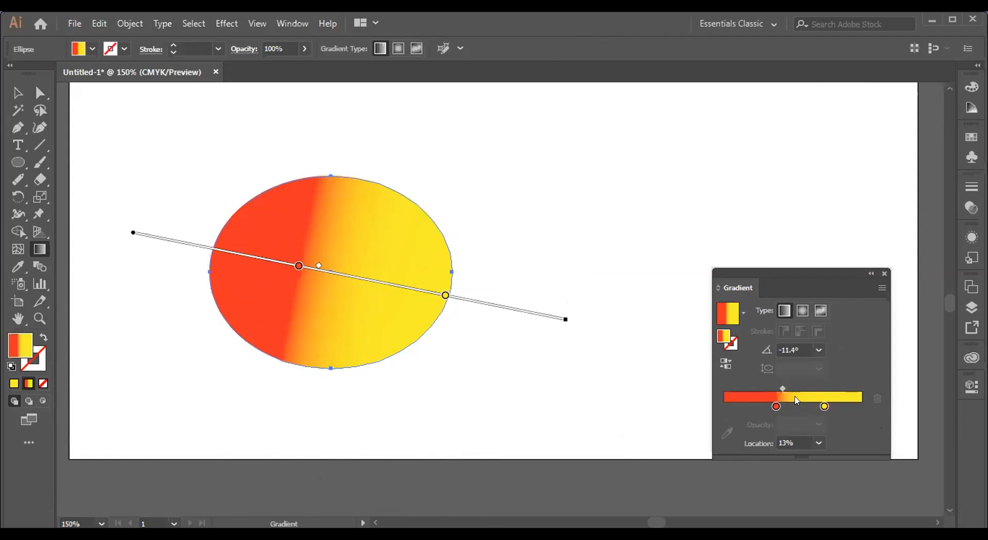
pyautogui.moveTo(783, 389); pyautogui.dragTo(795, 399)
# Step: Sample the white artboard as the ellipse's fill with the Eyedropper and undo the change
pyautogui.press('i')
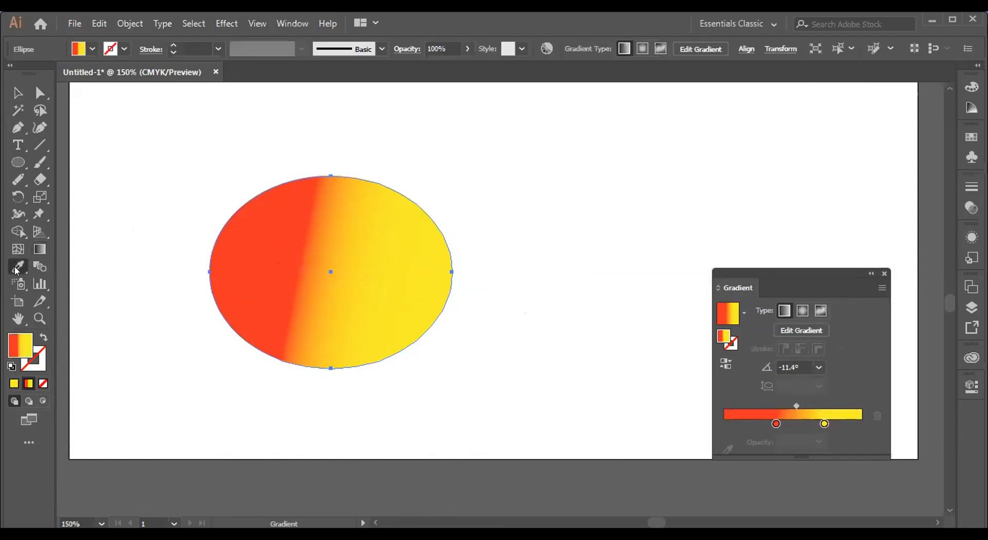
pyautogui.click(589, 360)
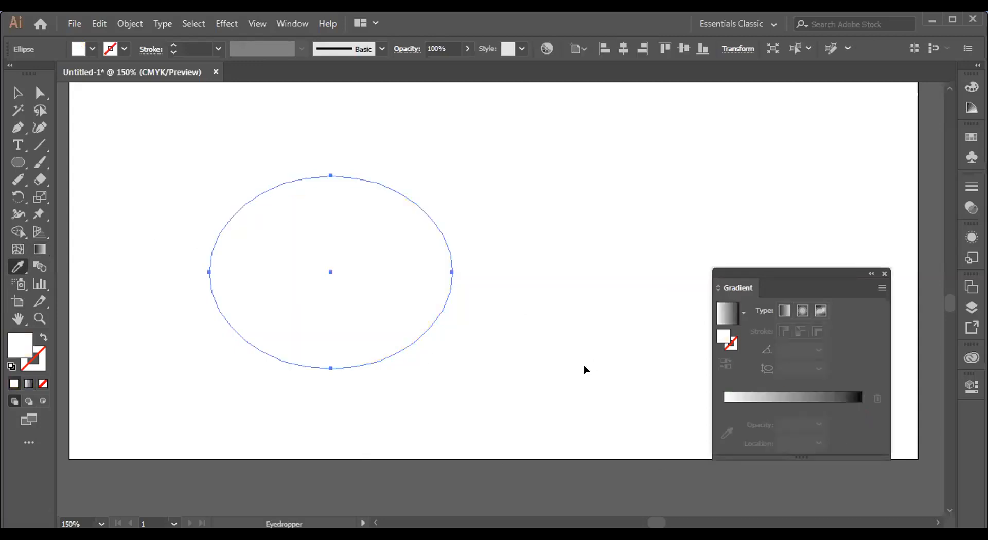
pyautogui.hotkey('ctrl', 'z')
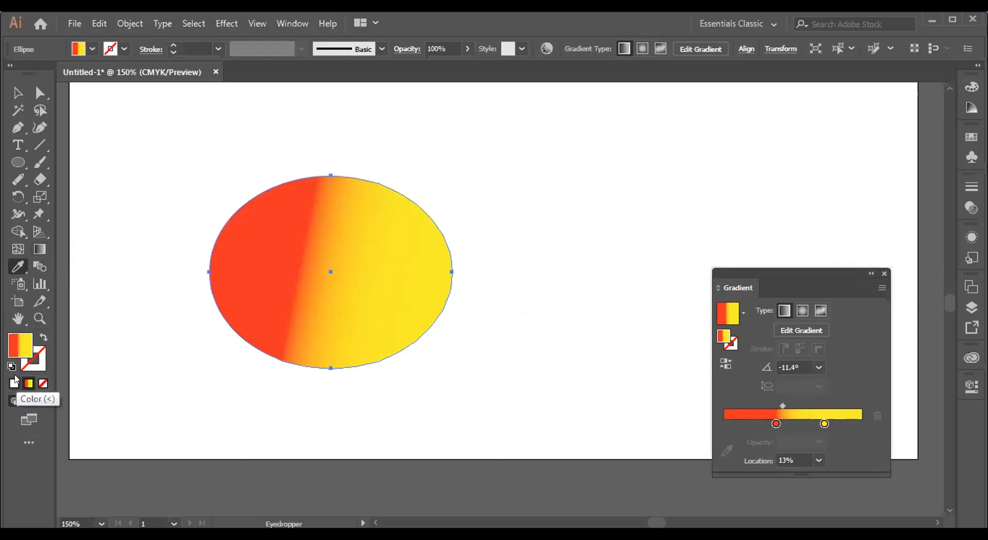
# Step: Replace the ellipse's red-to-yellow gradient with a solid light green fill
pyautogui.press(',')
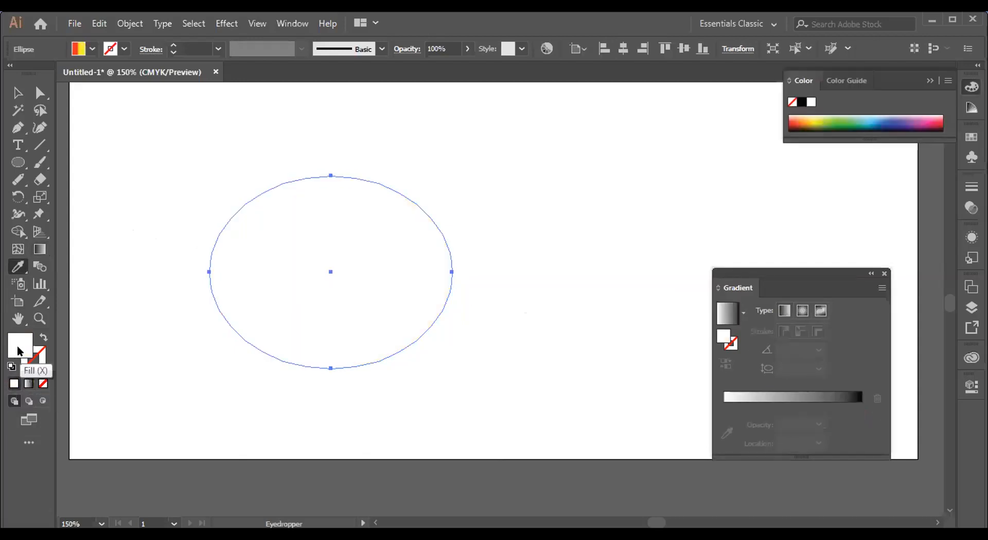
pyautogui.press('.')
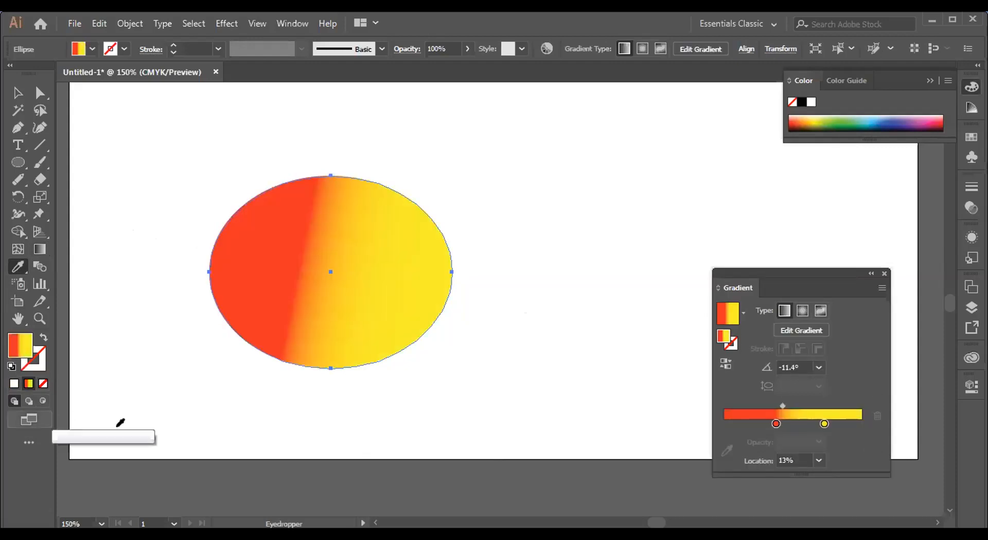
pyautogui.doubleClick(18, 354)
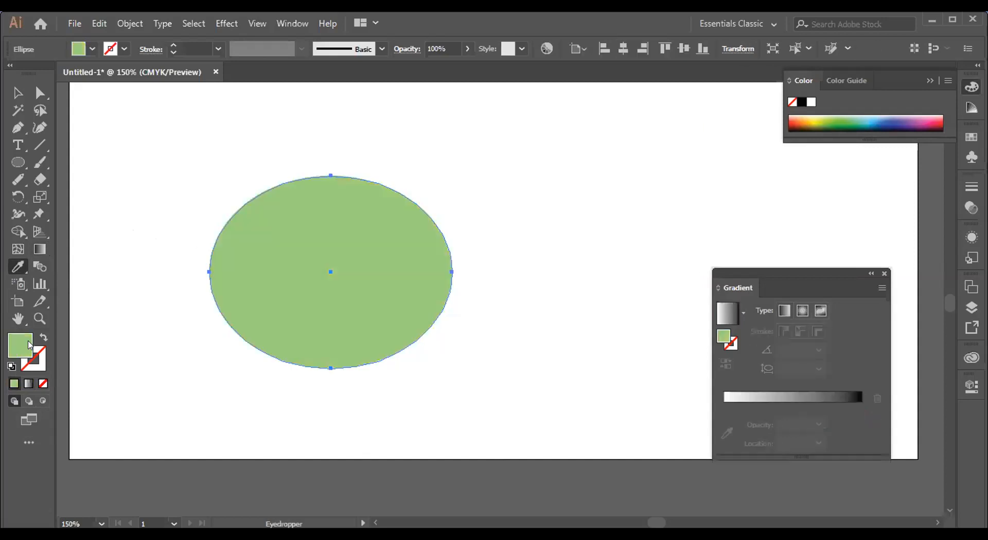
# Step: Build a white-to-green gradient from the fill colour, removing the black stop, placing green near the end and white at 24.23%
pyautogui.moveTo(727, 338); pyautogui.dragTo(762, 424)
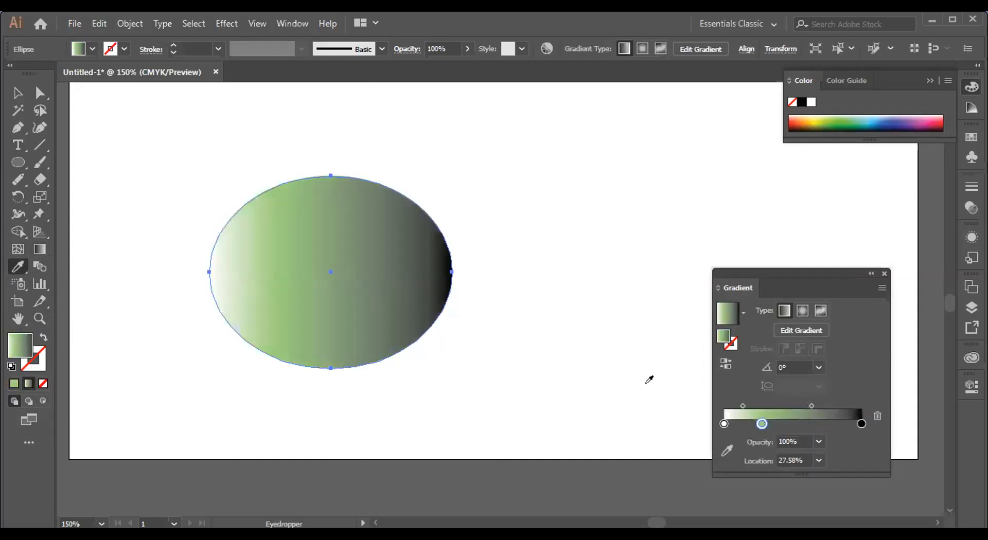
pyautogui.moveTo(861, 423); pyautogui.dragTo(880, 476)
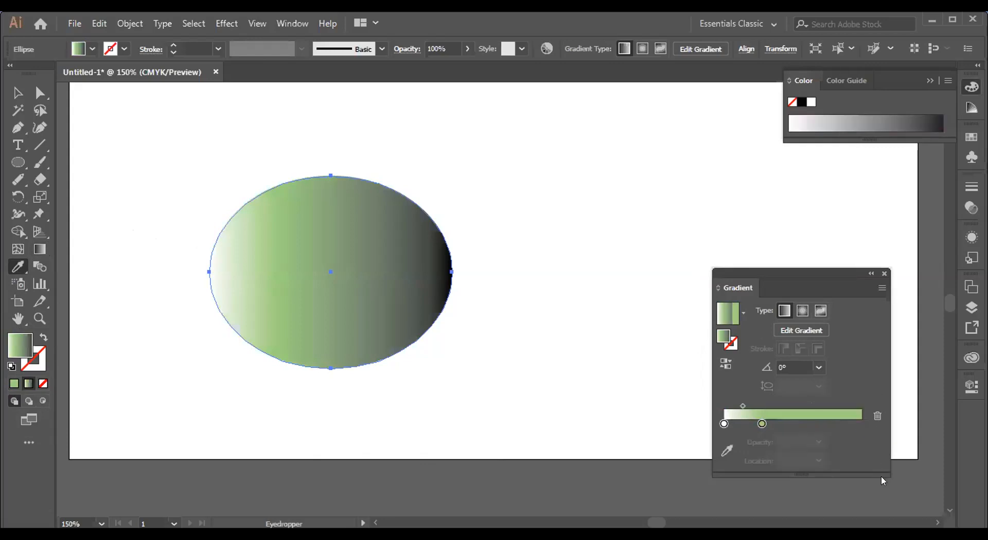
pyautogui.moveTo(761, 423); pyautogui.dragTo(850, 424)
pyautogui.moveTo(723, 423); pyautogui.dragTo(756, 423)
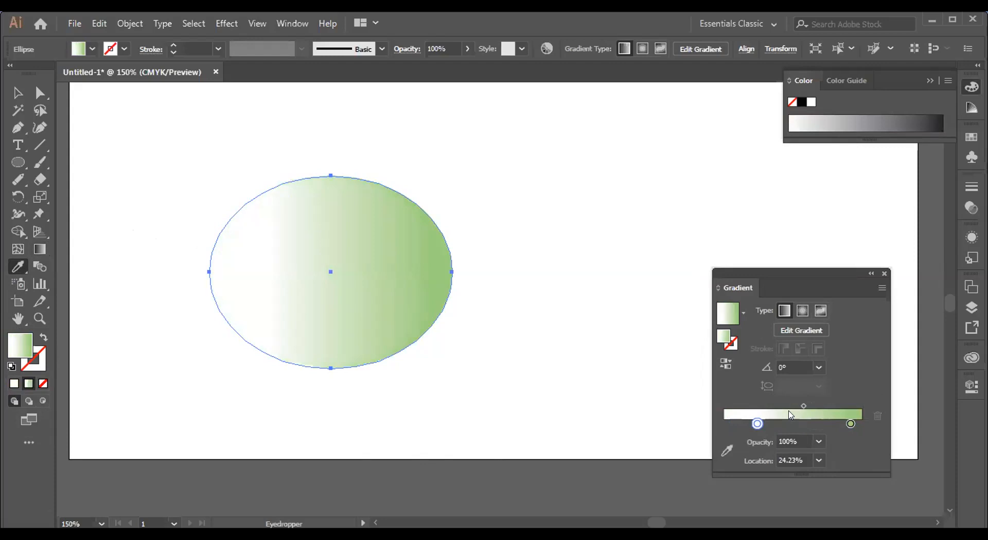
# Step: Make the gradient radial and draw it diagonally from above the ellipse's upper left to beyond its lower right, at about -41°
pyautogui.click(802, 310)
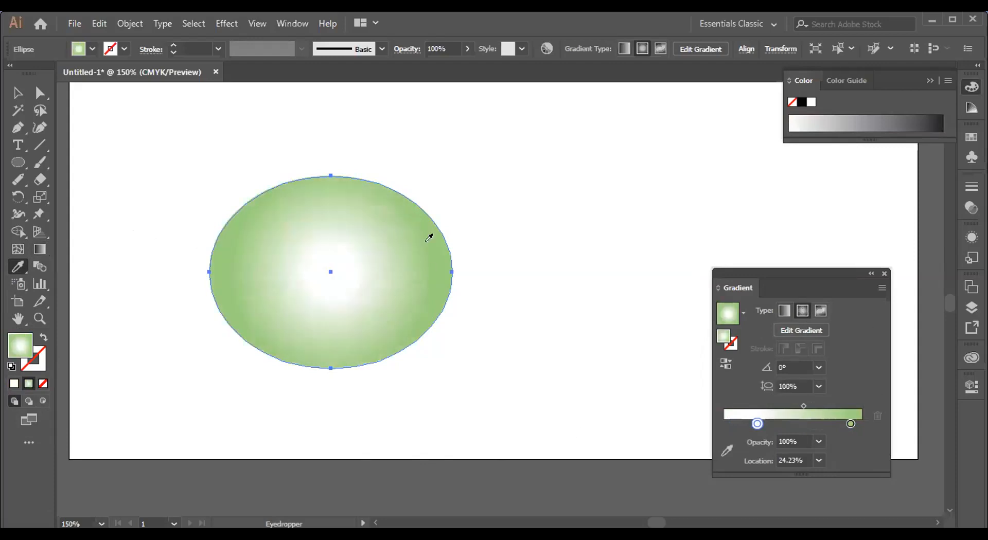
pyautogui.click(39, 251)
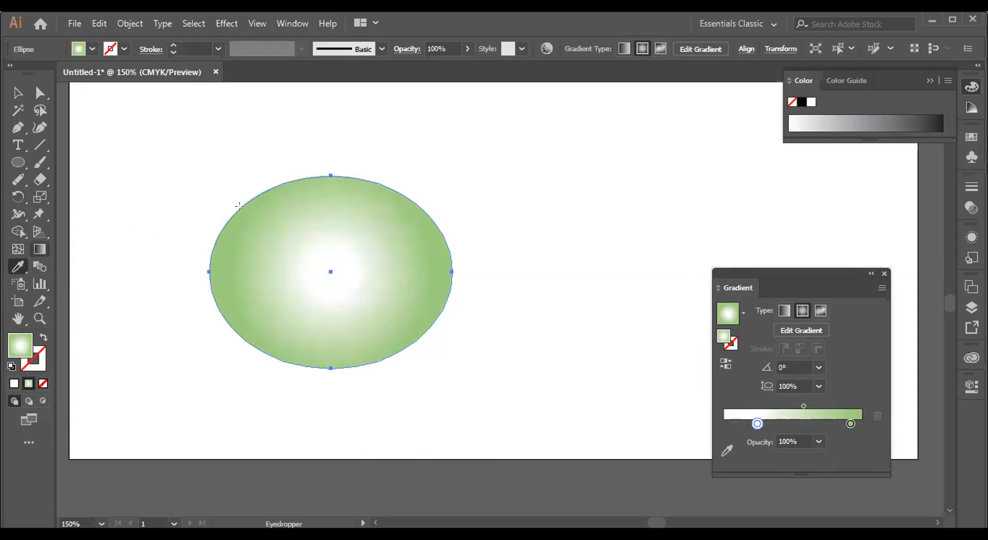
pyautogui.moveTo(225, 168)
pyautogui.mouseDown()
pyautogui.moveTo(378, 323)
pyautogui.moveTo(445, 410)
pyautogui.moveTo(567, 466)
pyautogui.moveTo(573, 450)
pyautogui.mouseUp()
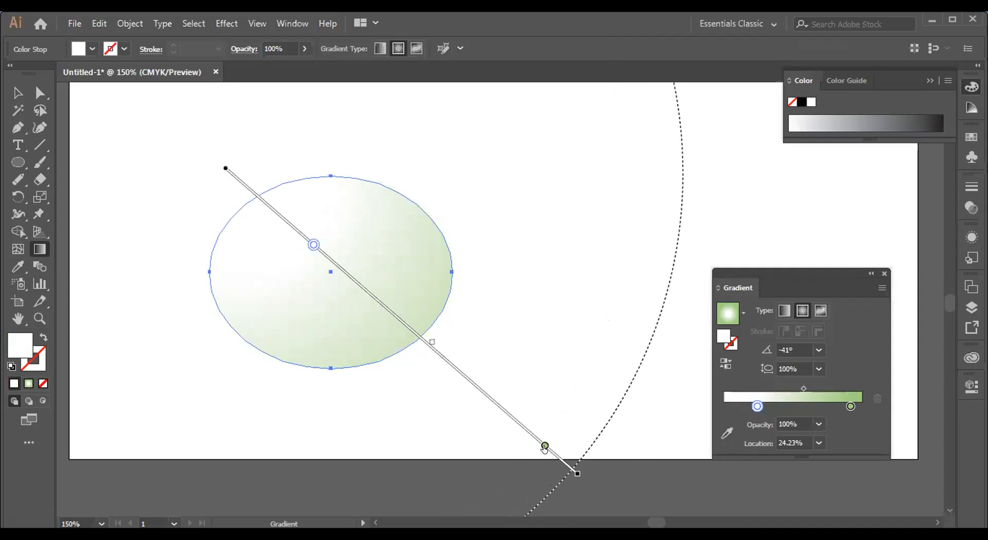
# Step: Move the green stop to 33.63% and redraw the radial gradient as a short line over the ellipse's left edge at about -27.9°
pyautogui.moveTo(544, 446)
pyautogui.mouseDown()
pyautogui.moveTo(451, 365)
pyautogui.moveTo(381, 349)
pyautogui.moveTo(311, 271)
pyautogui.moveTo(342, 306)
pyautogui.moveTo(331, 289)
pyautogui.mouseUp()
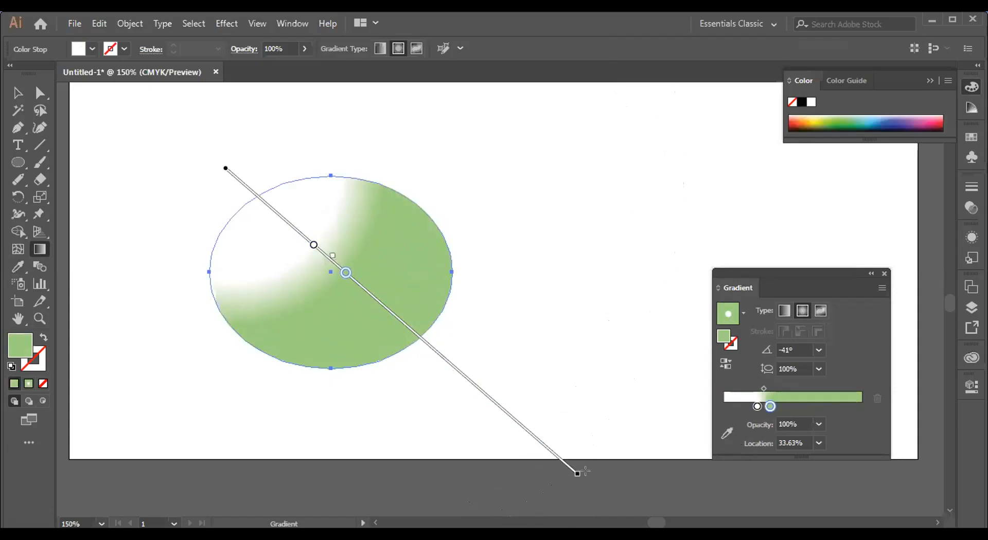
pyautogui.moveTo(576, 472)
pyautogui.mouseDown()
pyautogui.moveTo(480, 410)
pyautogui.moveTo(442, 361)
pyautogui.mouseUp()
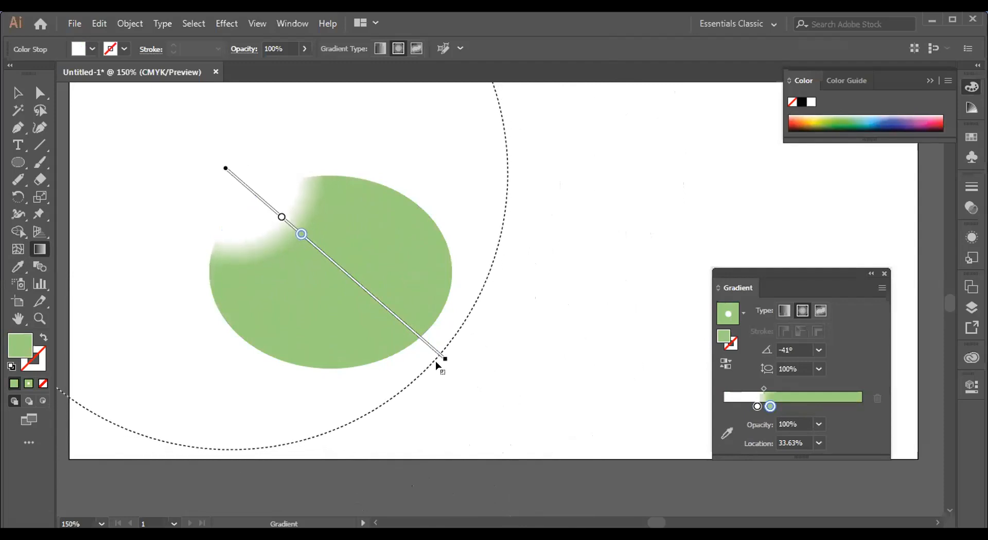
pyautogui.moveTo(400, 143); pyautogui.dragTo(260, 342)
pyautogui.moveTo(183, 234); pyautogui.dragTo(245, 266)
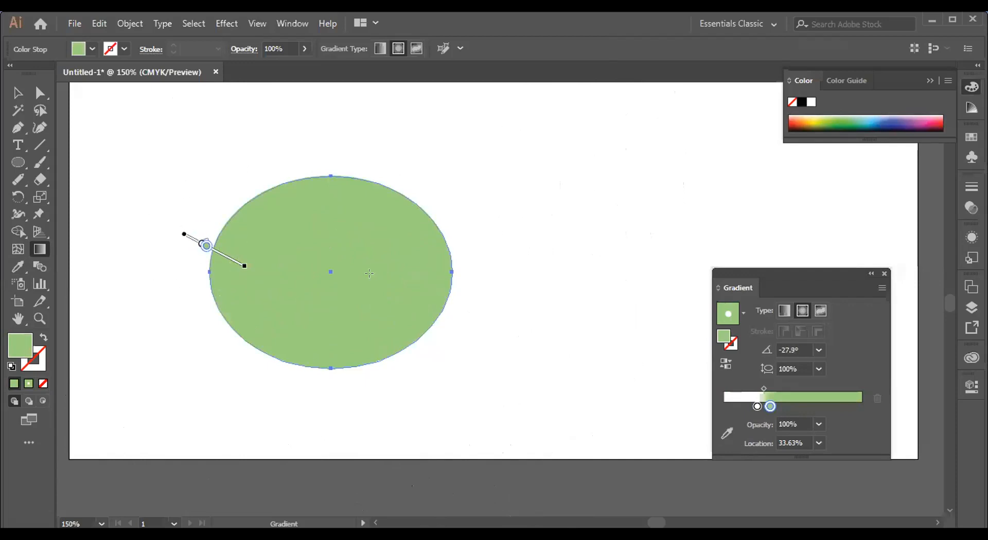
# Step: Move the green stop to 71.26% and recolour the white stop at 24.23% with a grey of K 61.57%
pyautogui.moveTo(770, 408); pyautogui.dragTo(822, 408)
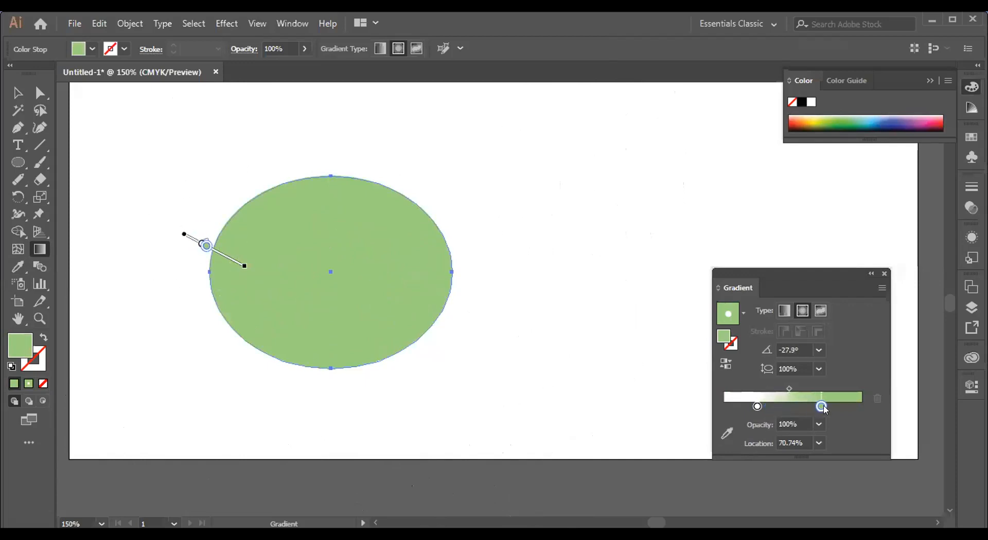
pyautogui.click(756, 407)
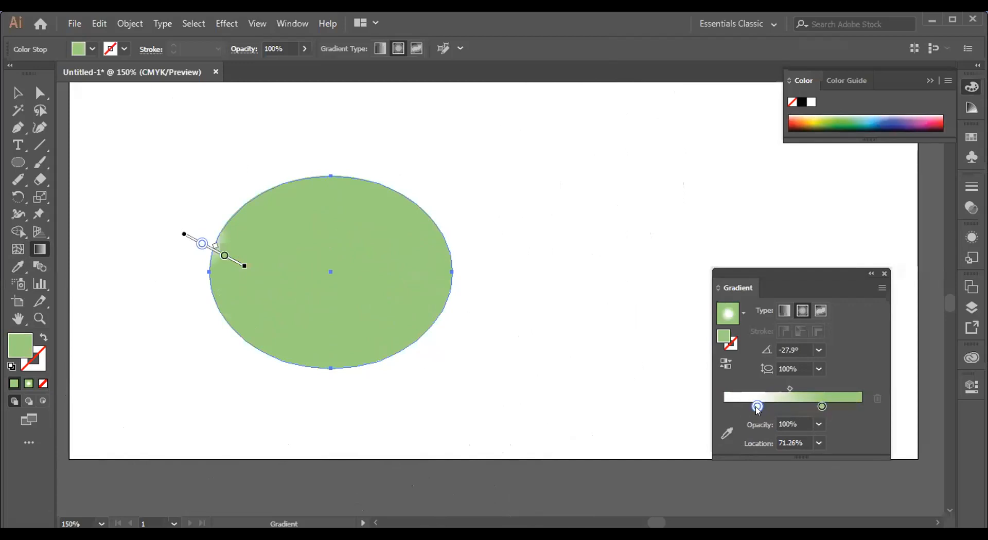
pyautogui.doubleClick(757, 407)
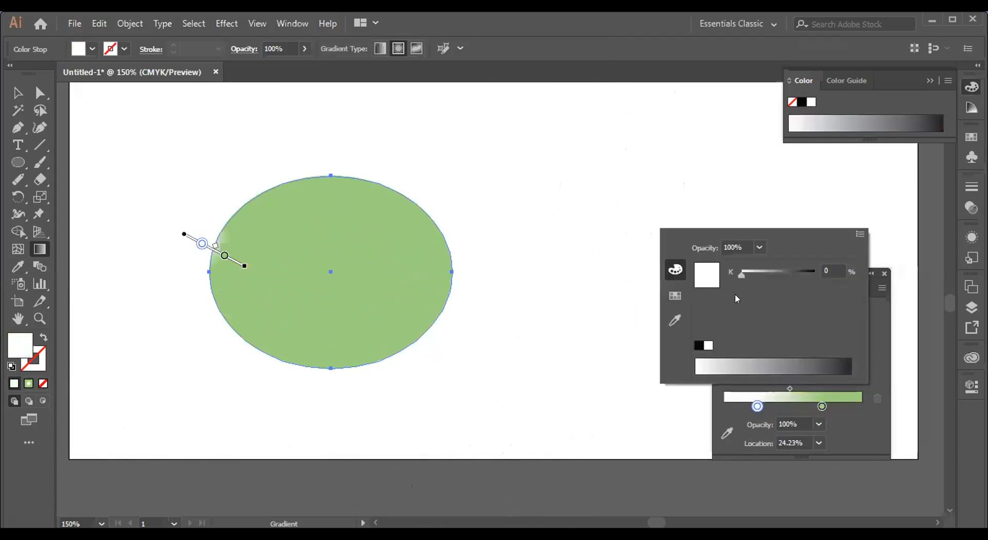
pyautogui.click(723, 358)
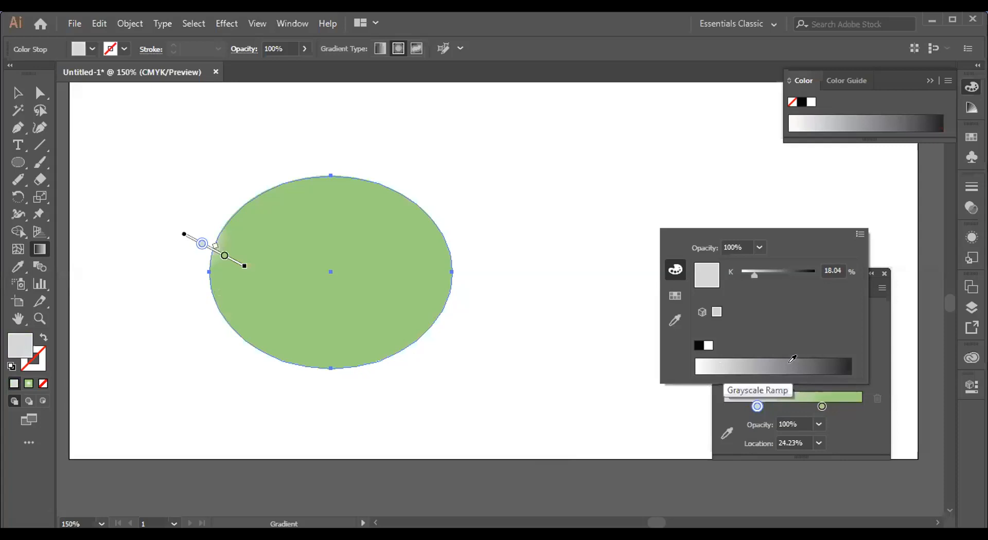
pyautogui.click(793, 358)
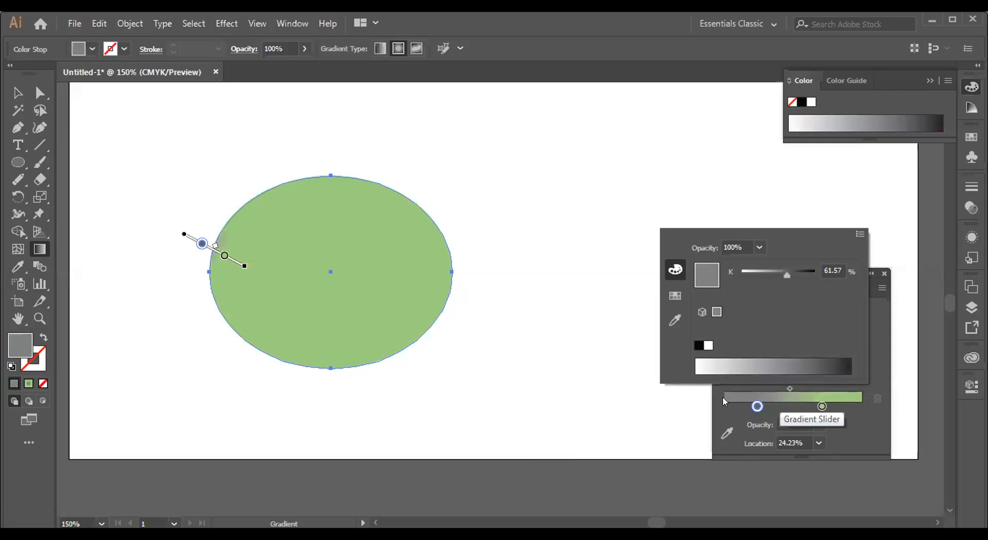
# Step: Try several Color Guide colours on the grey stop at 24.23%, ending on a light grey tint
pyautogui.click(674, 321)
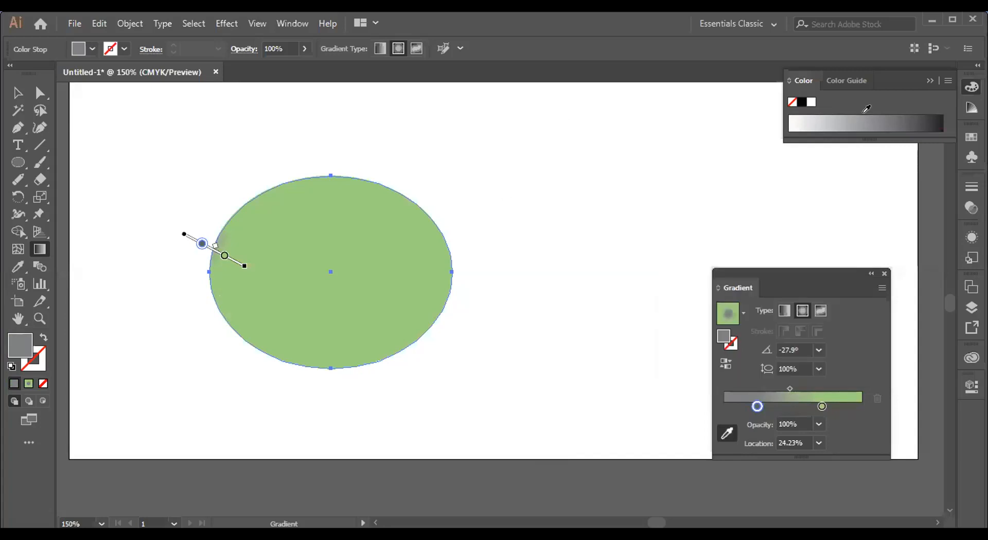
pyautogui.click(795, 82)
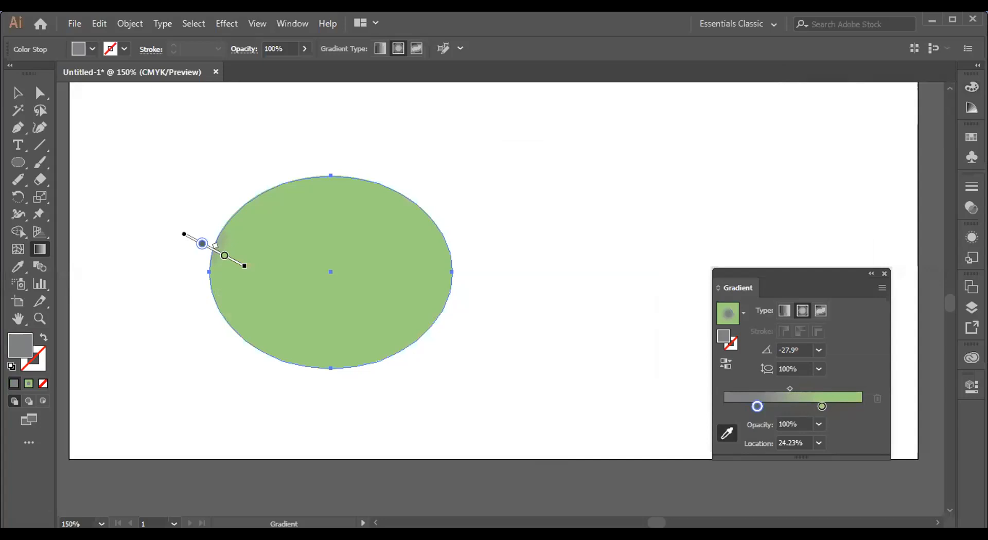
pyautogui.click(971, 87)
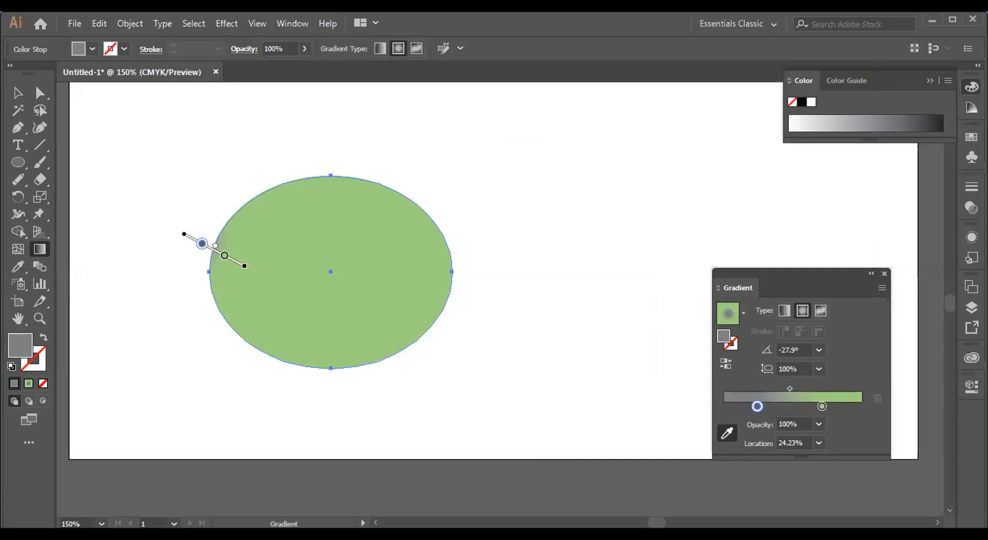
pyautogui.click(846, 80)
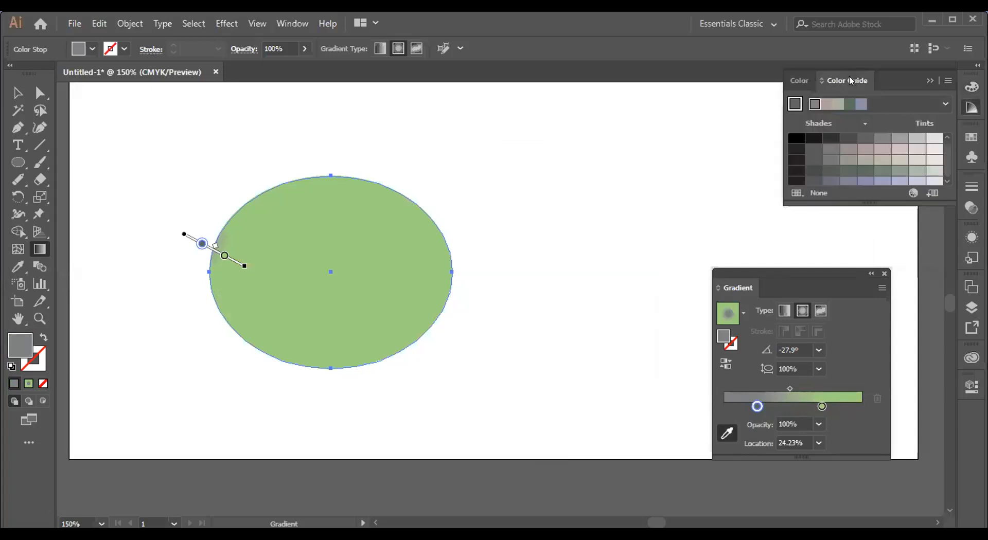
pyautogui.click(851, 104)
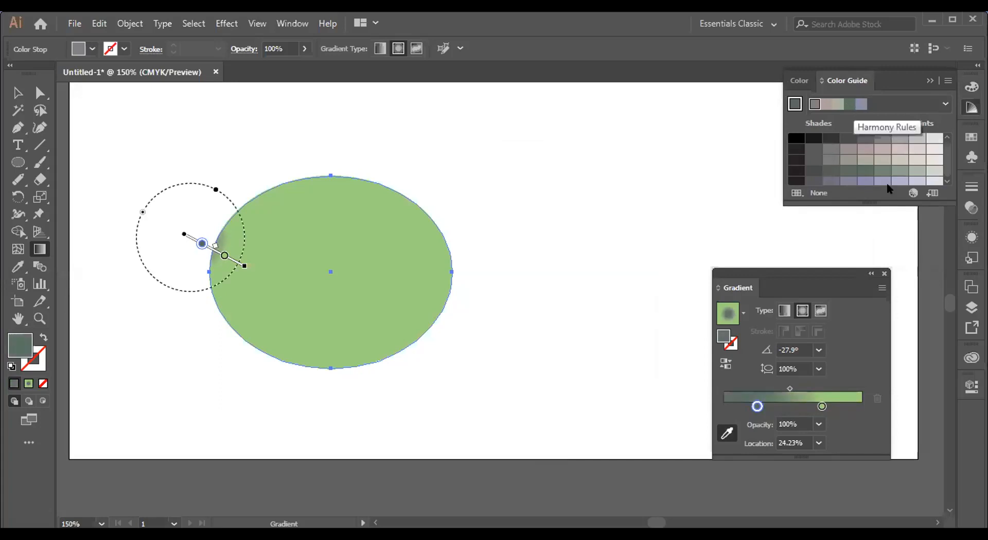
pyautogui.click(897, 171)
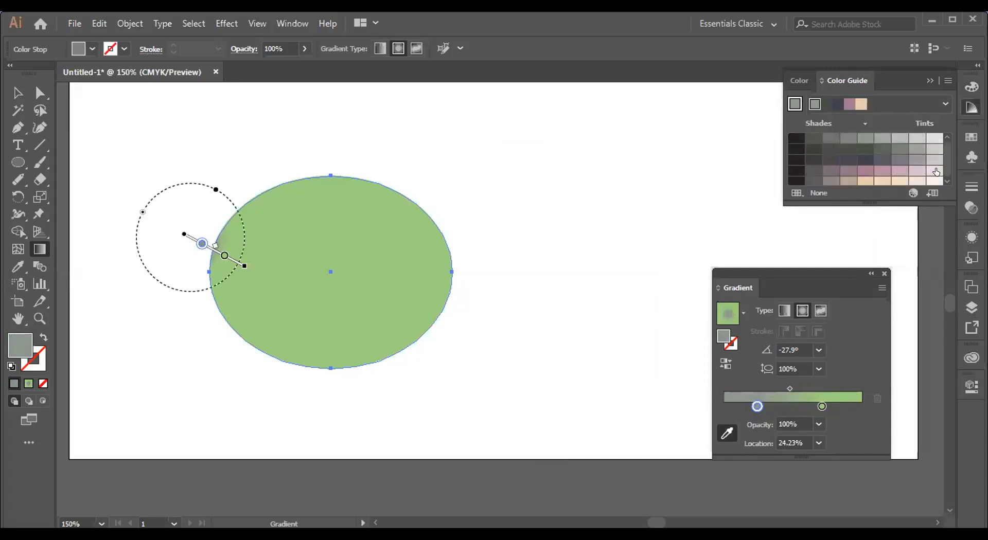
pyautogui.click(934, 159)
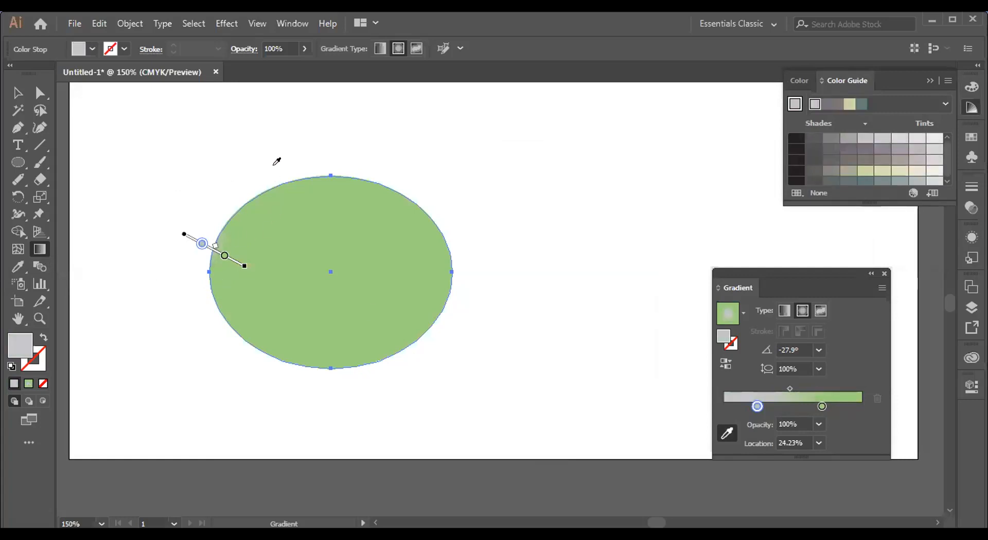
# Step: Redraw the radial gradient diagonally from above the ellipse's upper left to its lower right, at about -39.1°
pyautogui.click(17, 93)
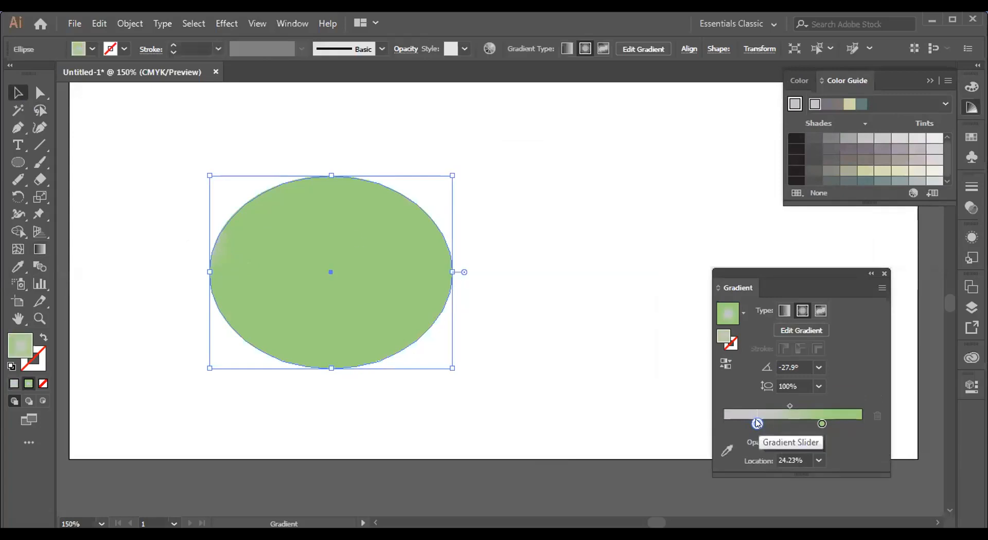
pyautogui.click(40, 249)
pyautogui.moveTo(304, 228)
pyautogui.mouseDown()
pyautogui.moveTo(502, 400)
pyautogui.moveTo(447, 352)
pyautogui.mouseUp()
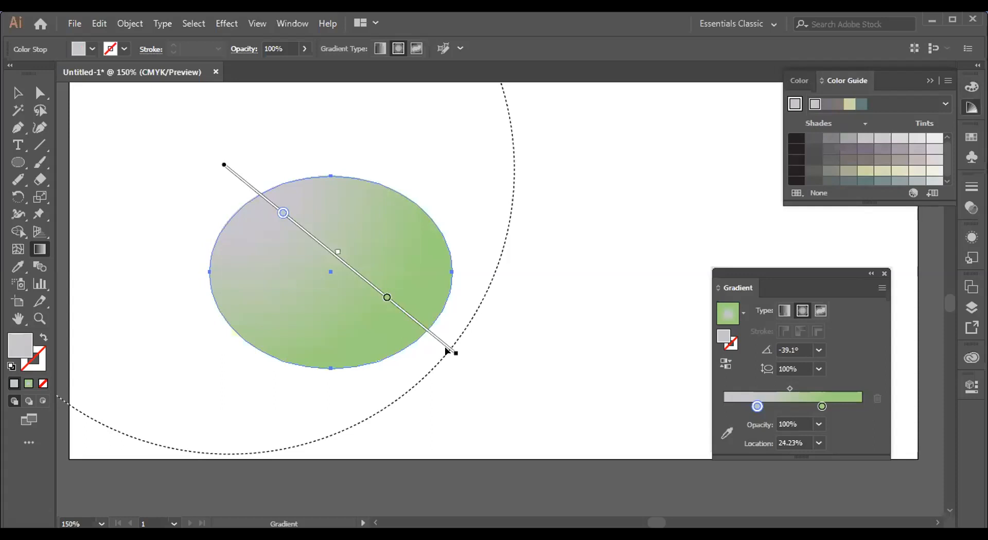
# Step: Redraw the radial gradient from beyond the ellipse's lower right past its upper left, and sample the artboard's white for the light grey stop
pyautogui.click(726, 433)
pyautogui.moveTo(223, 165)
pyautogui.mouseDown()
pyautogui.moveTo(282, 205)
pyautogui.moveTo(395, 316)
pyautogui.moveTo(505, 386)
pyautogui.mouseUp()
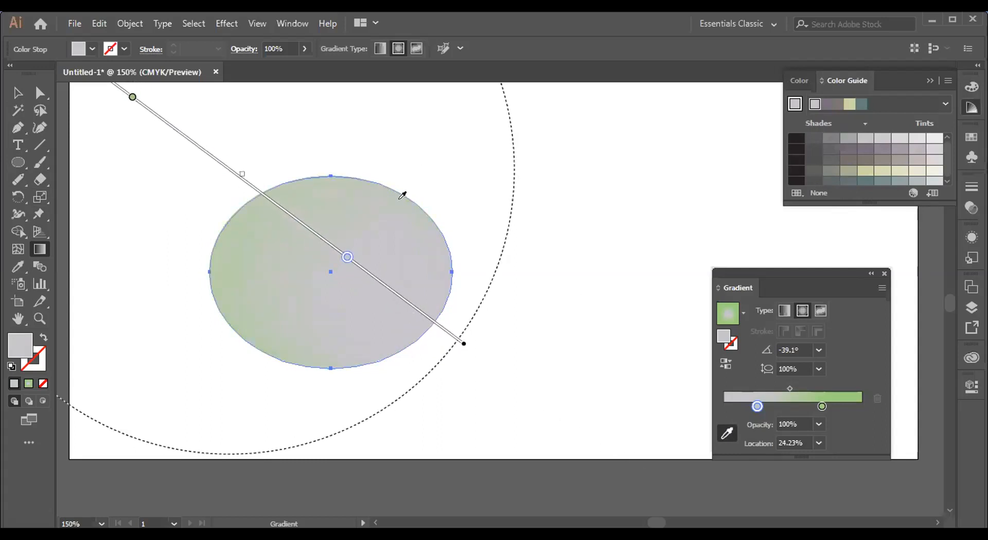
pyautogui.click(196, 98)
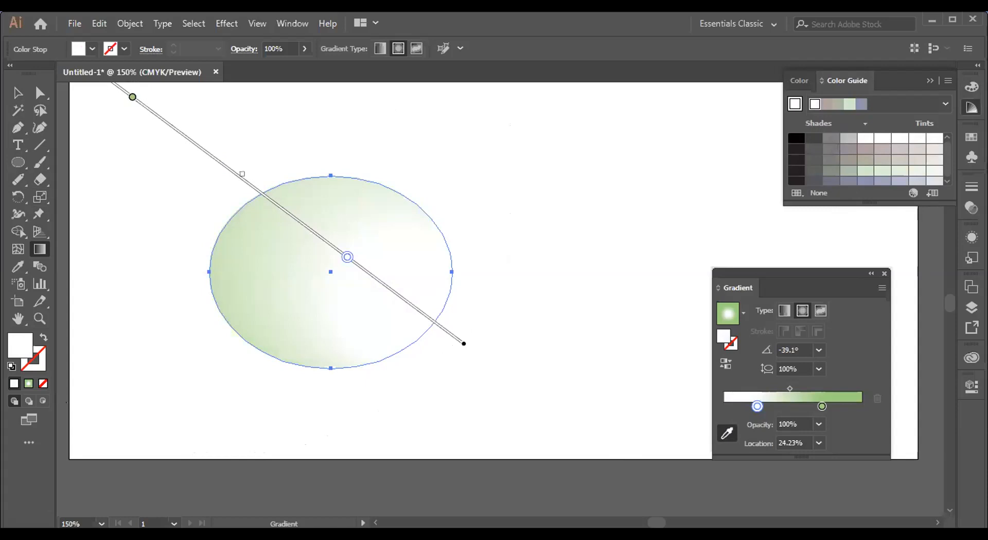
# Step: Open Recolor Artwork for the selected ellipse from the Color Guide and choose the High Contrast 2 harmony rule
pyautogui.click(18, 92)
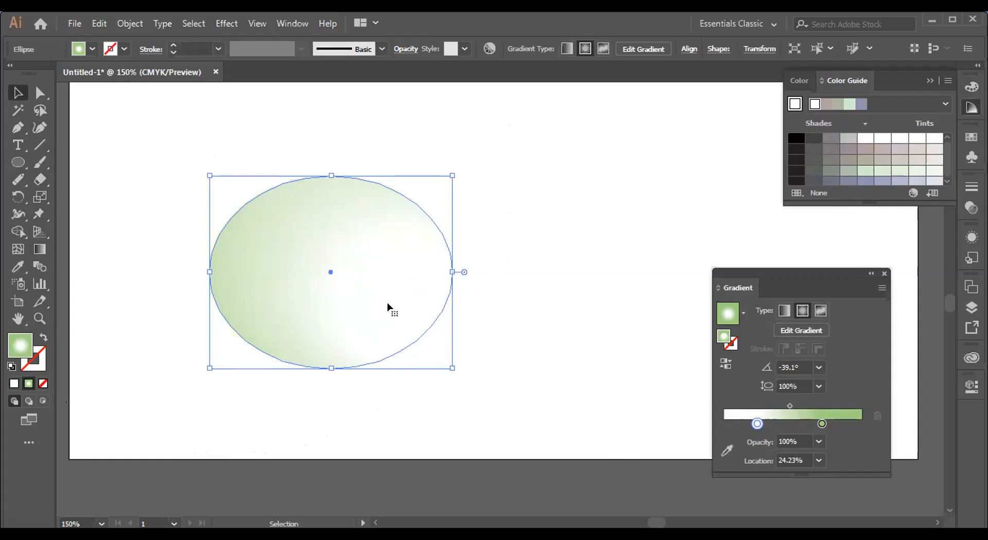
pyautogui.click(914, 194)
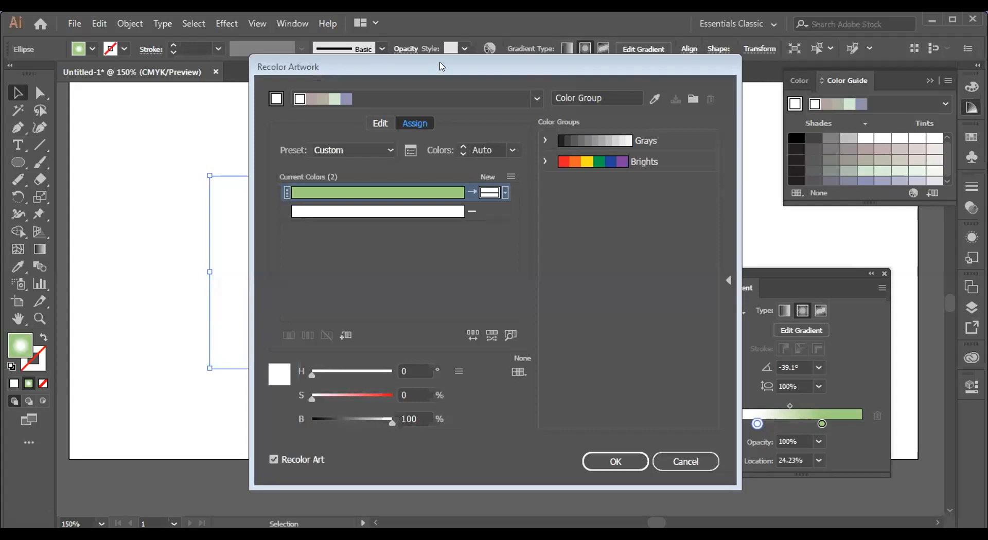
pyautogui.moveTo(442, 66); pyautogui.dragTo(678, 84)
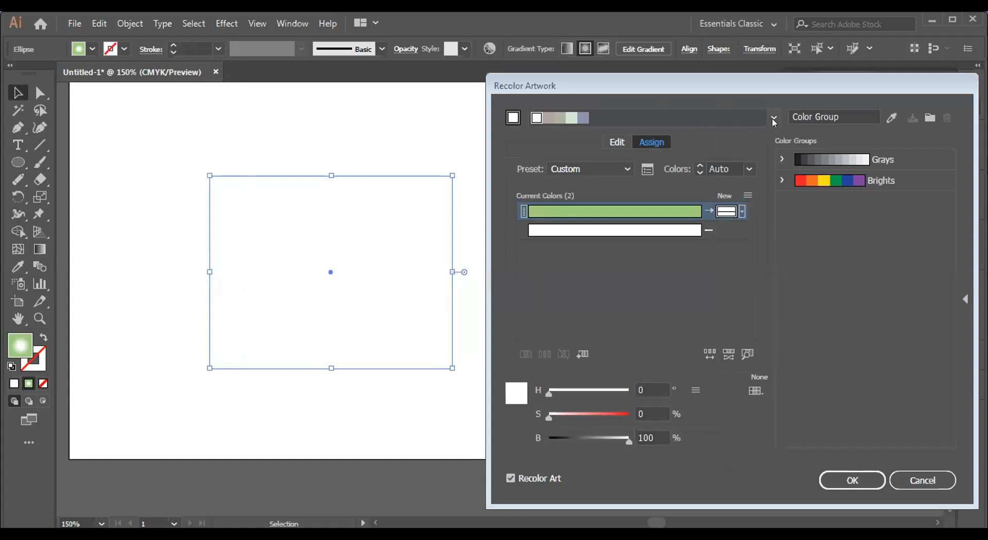
pyautogui.click(773, 119)
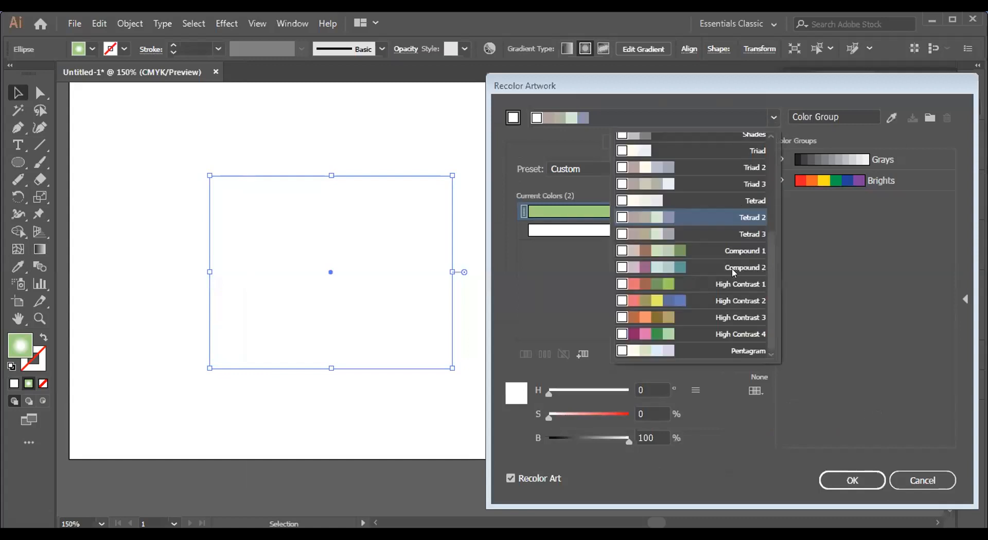
pyautogui.click(734, 298)
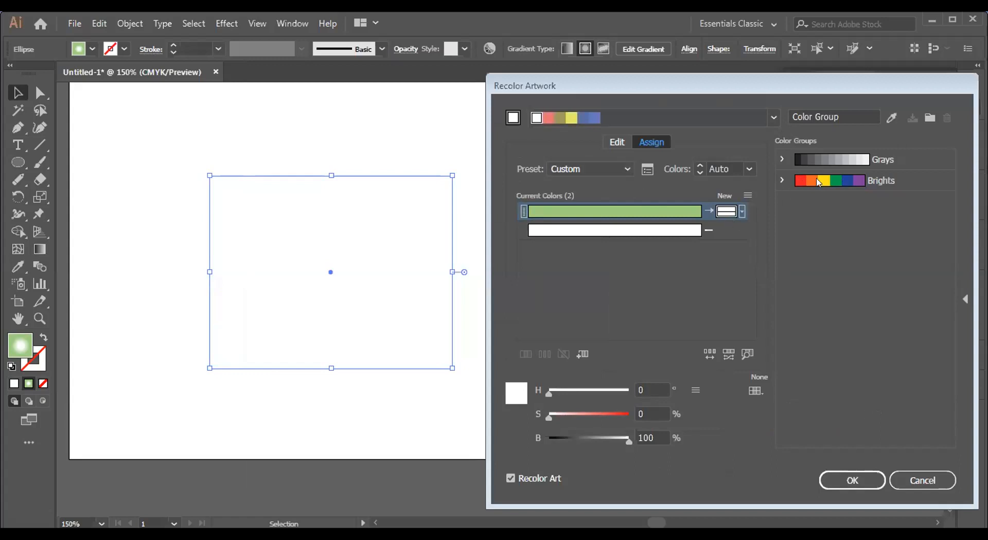
# Step: Apply the Brights colour group to the ellipse, try its individual colours, and dismiss the Color Picker
pyautogui.click(841, 180)
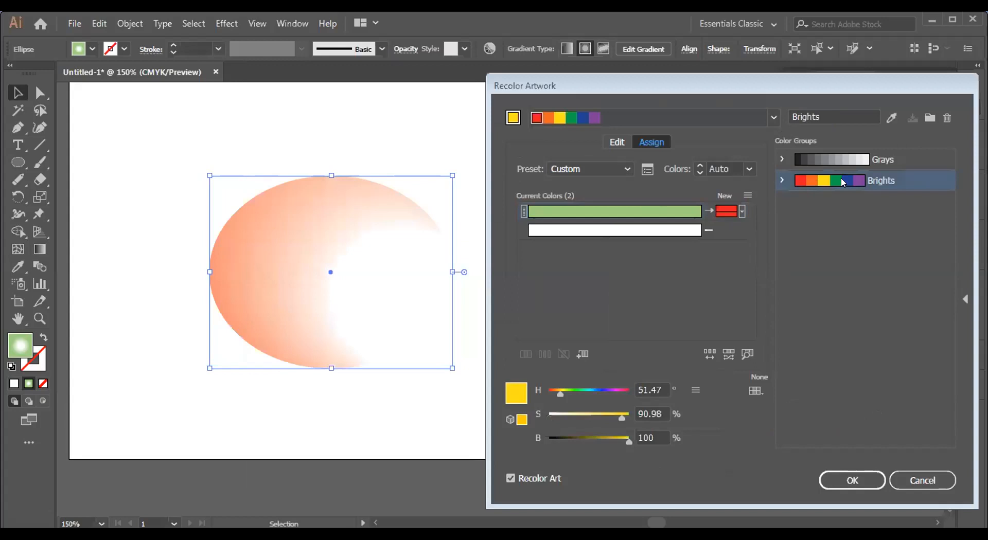
pyautogui.click(842, 181)
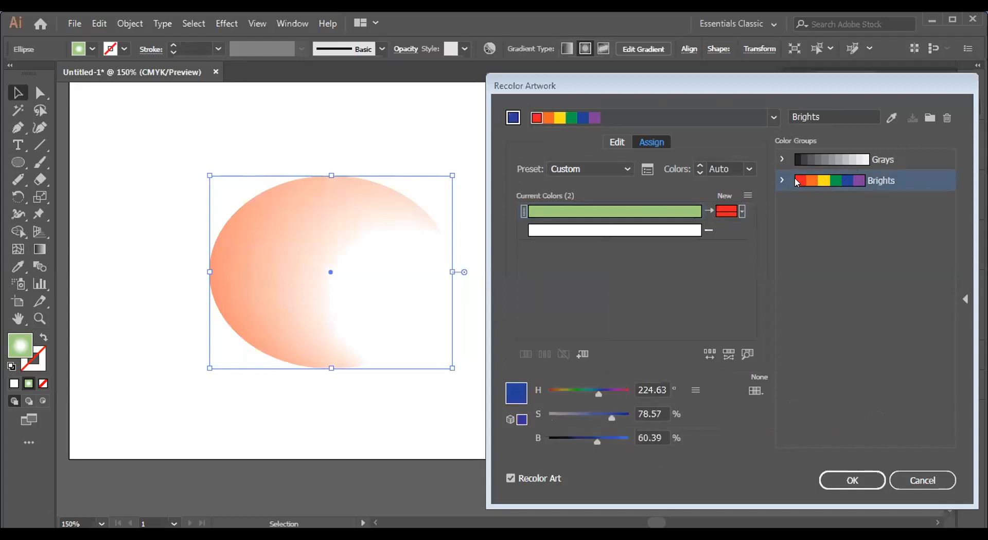
pyautogui.click(795, 179)
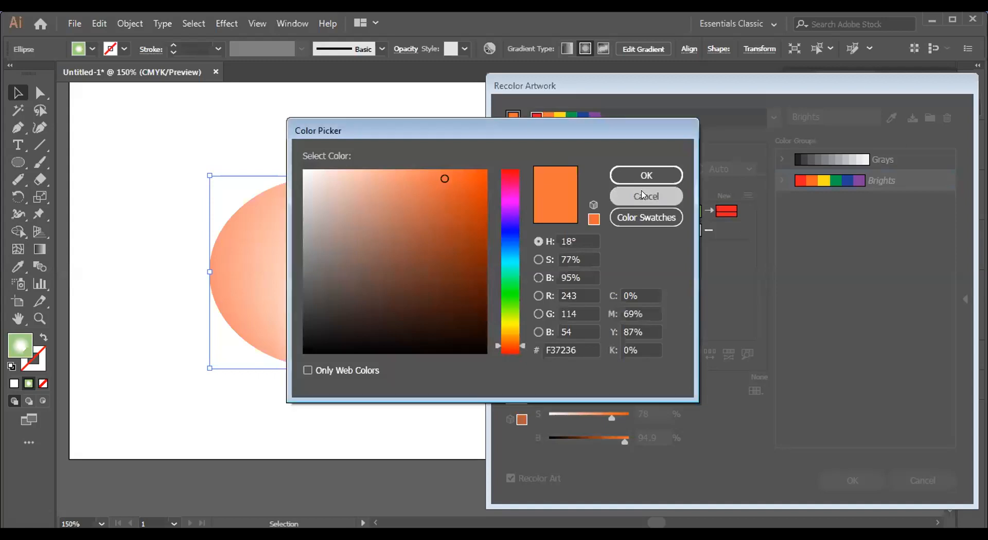
pyautogui.click(644, 196)
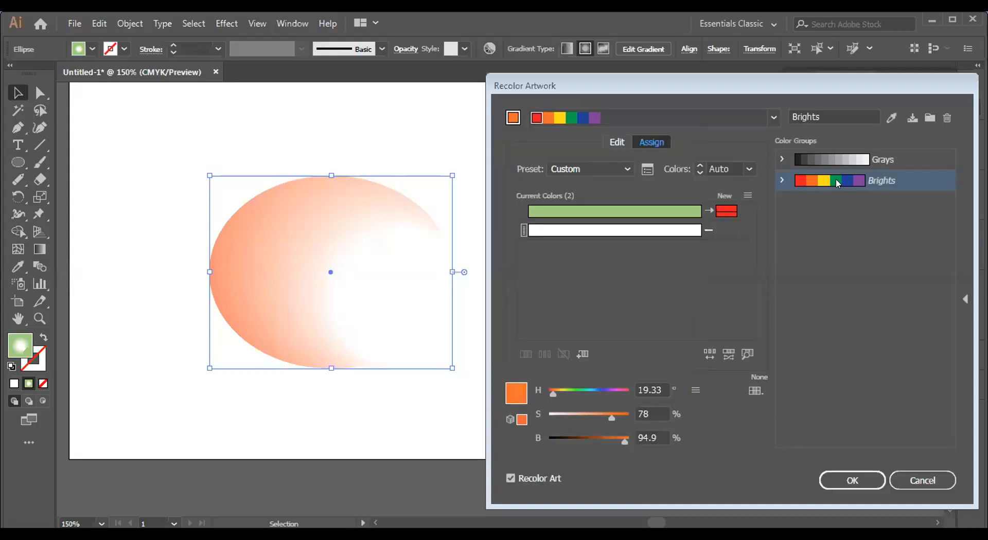
# Step: Recolour the ellipse with the Grays colour group and pick its K=90 swatch after trying K=20, K=80 and K=10
pyautogui.click(780, 160)
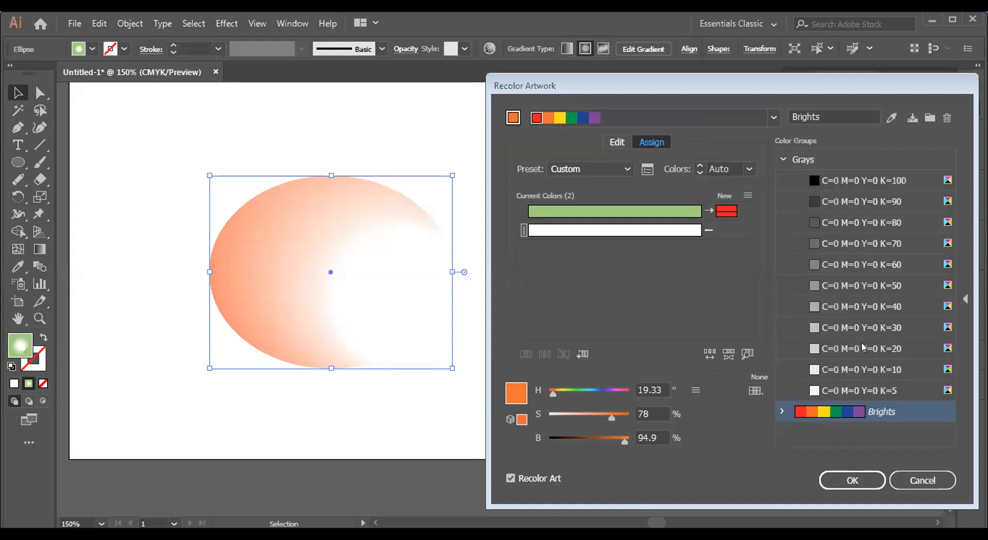
pyautogui.click(864, 348)
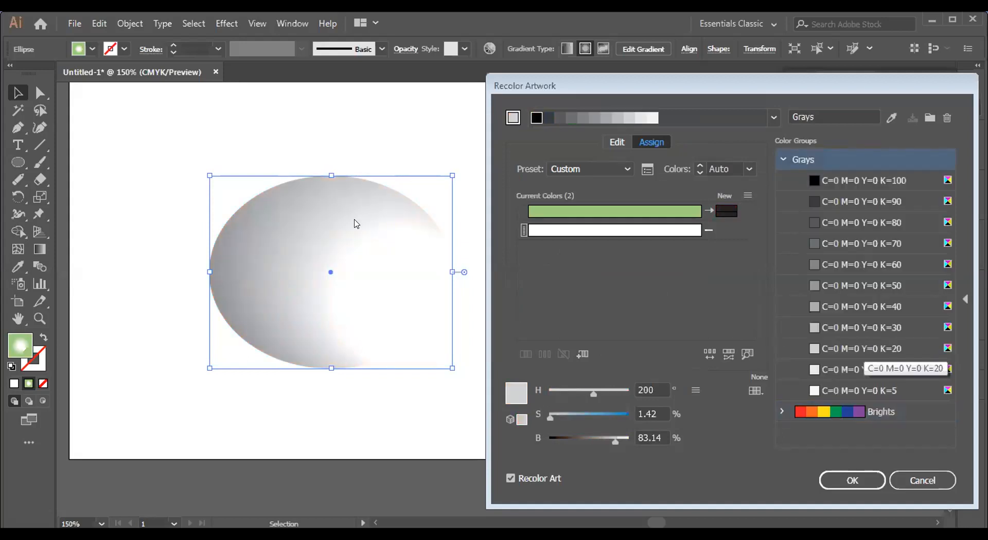
pyautogui.click(842, 225)
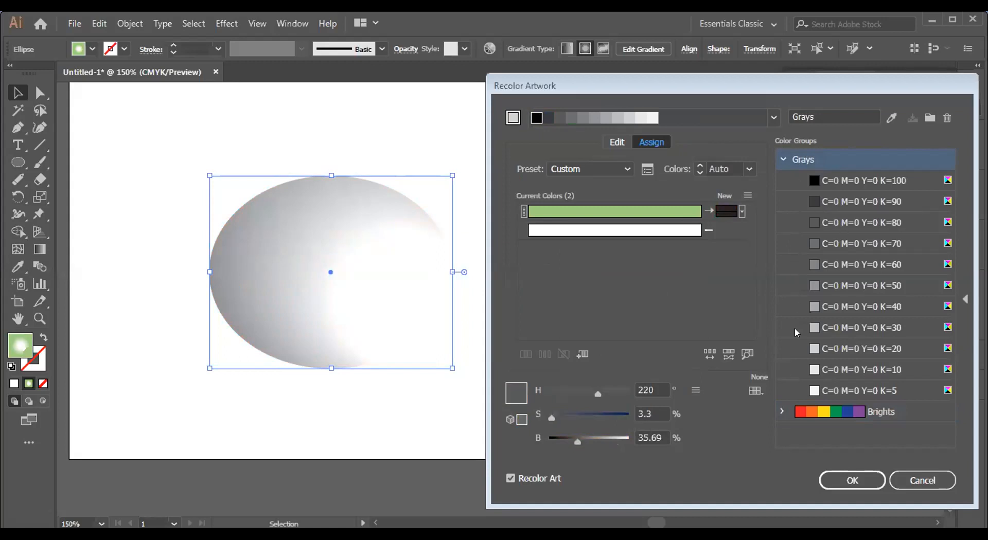
pyautogui.click(829, 369)
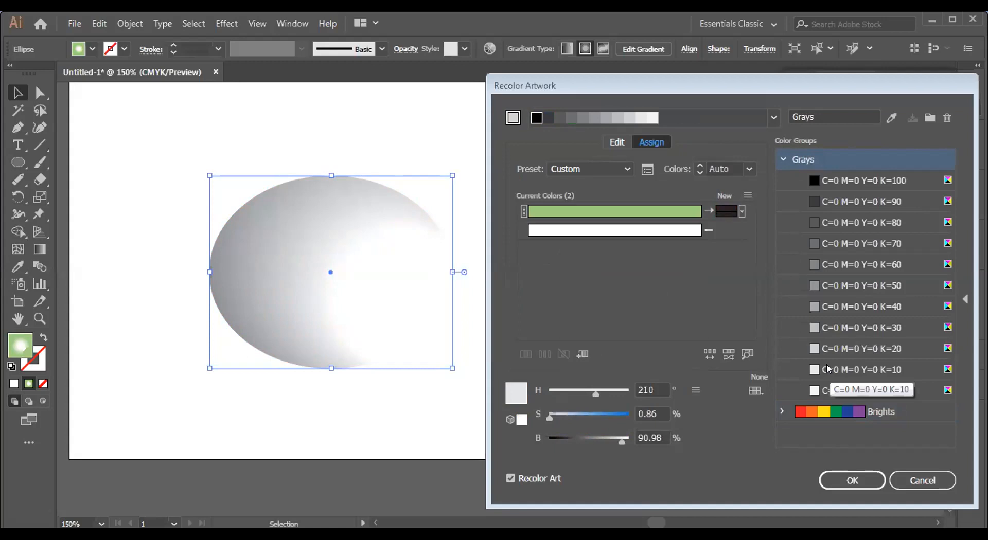
pyautogui.click(819, 203)
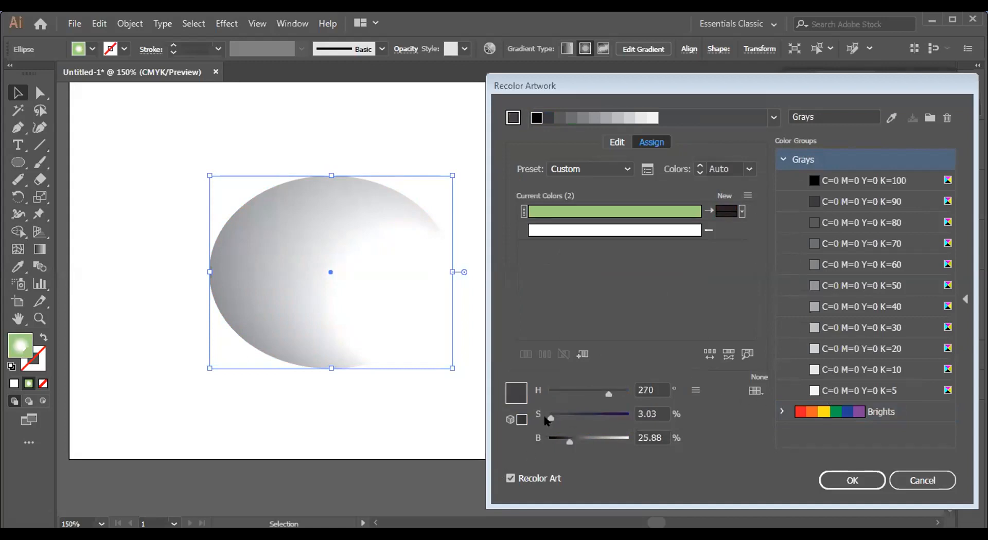
# Step: Set the picked dark grey to hue 0° and saturation 53%, and apply the recolouring without saving changes to the Grays swatch group
pyautogui.moveTo(550, 414); pyautogui.dragTo(549, 392)
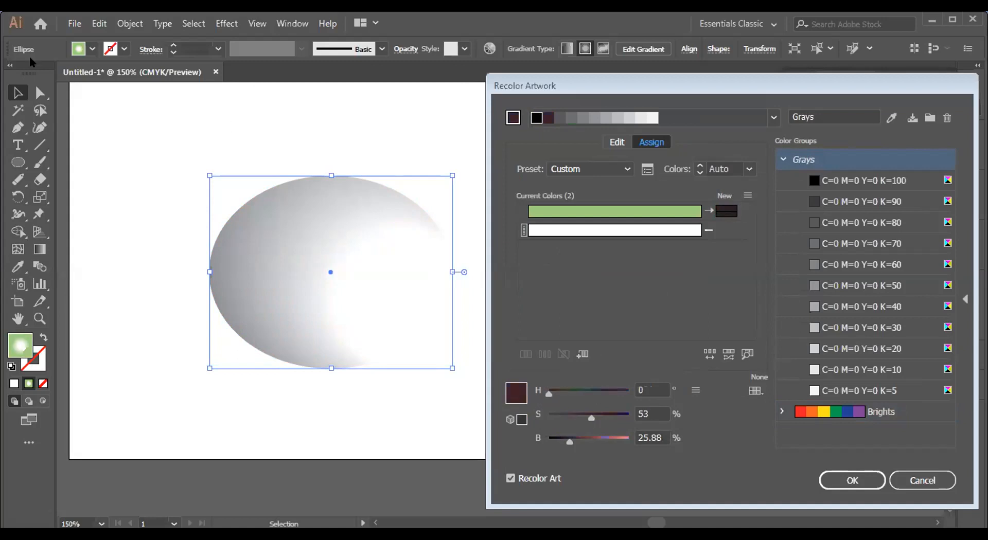
pyautogui.click(858, 480)
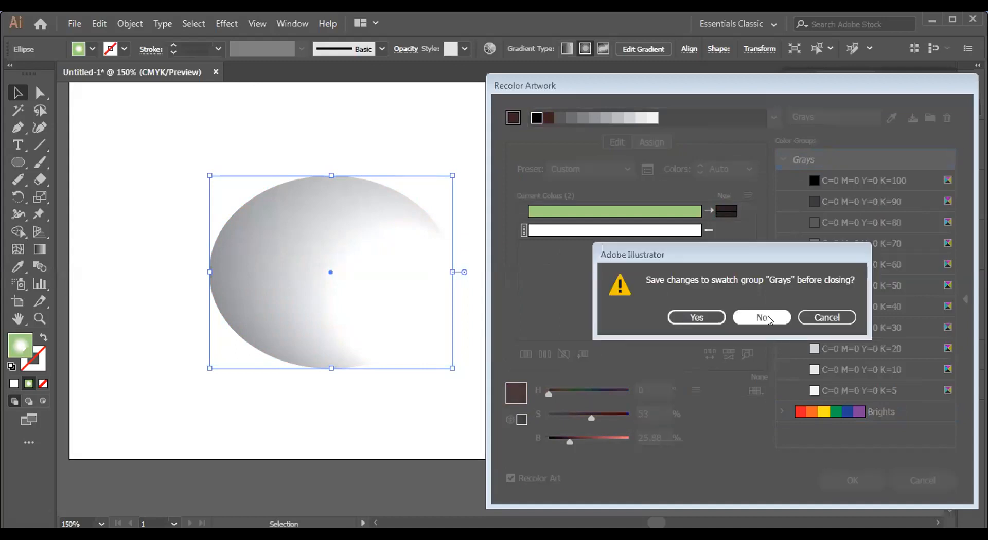
pyautogui.click(768, 317)
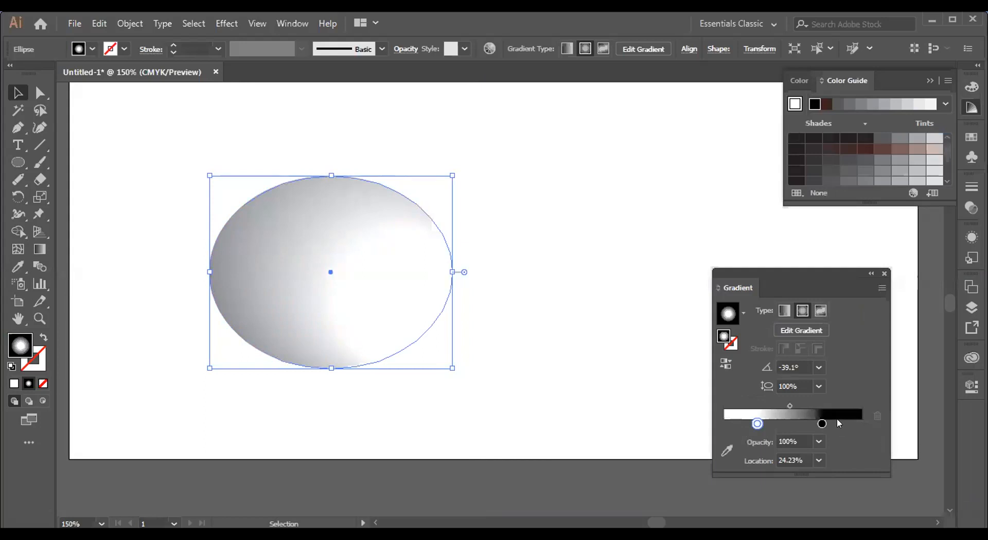
# Step: Recolour the ellipse's gradient stops, changing the black stop to yellow and the white stop to red
pyautogui.click(821, 423)
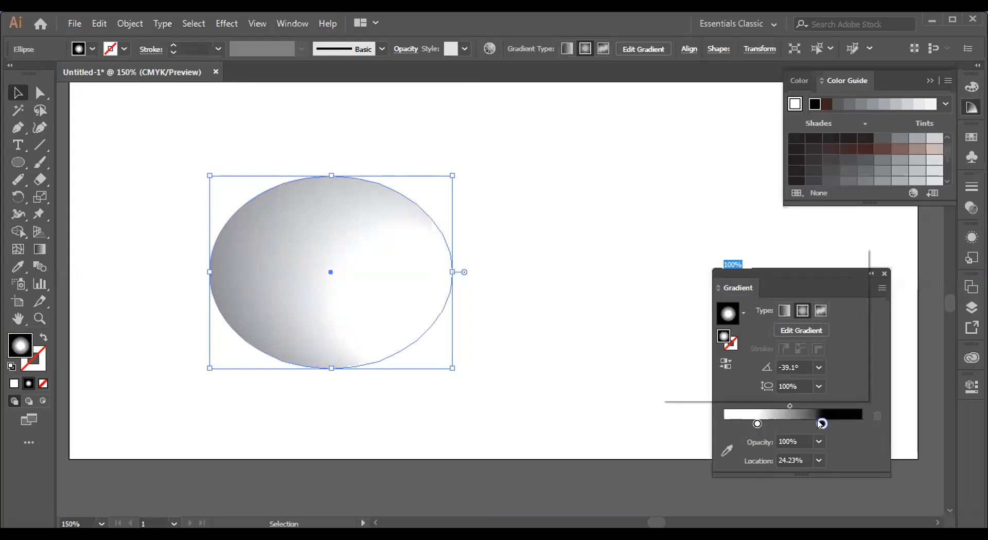
pyautogui.doubleClick(821, 423)
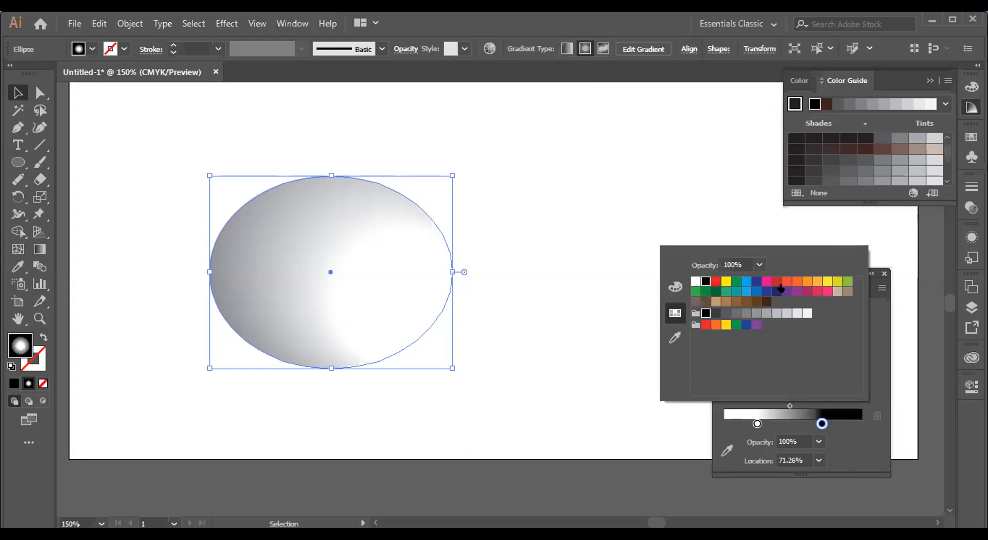
pyautogui.click(833, 285)
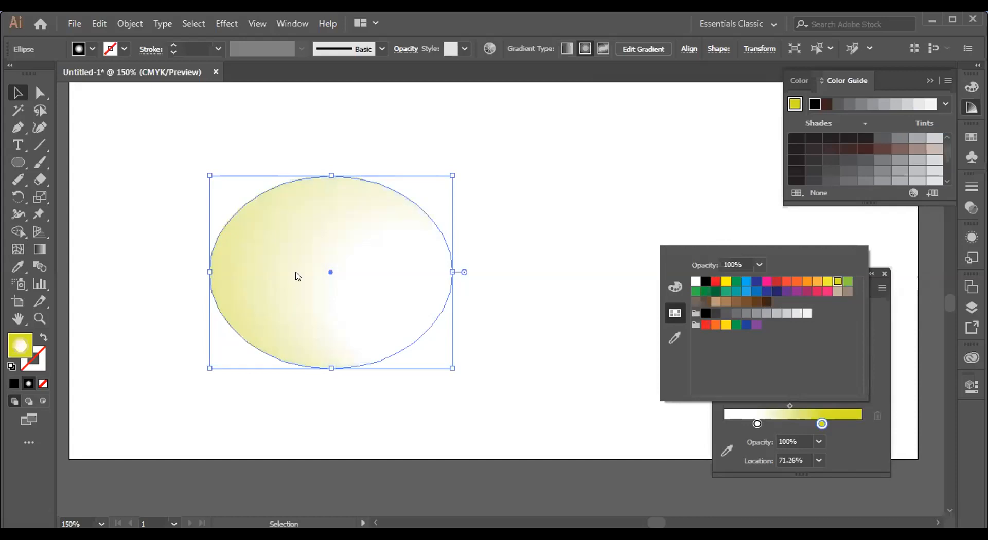
pyautogui.doubleClick(756, 424)
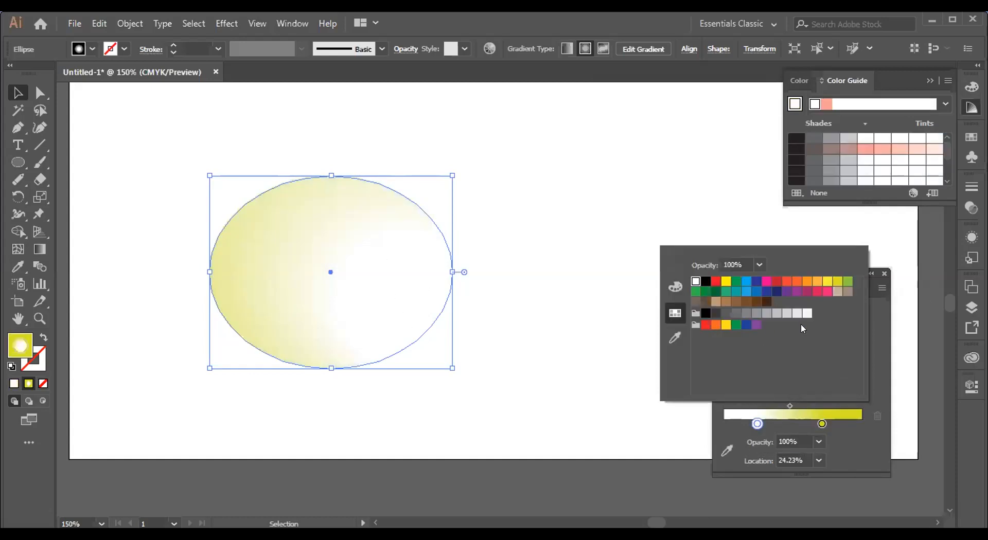
pyautogui.click(714, 283)
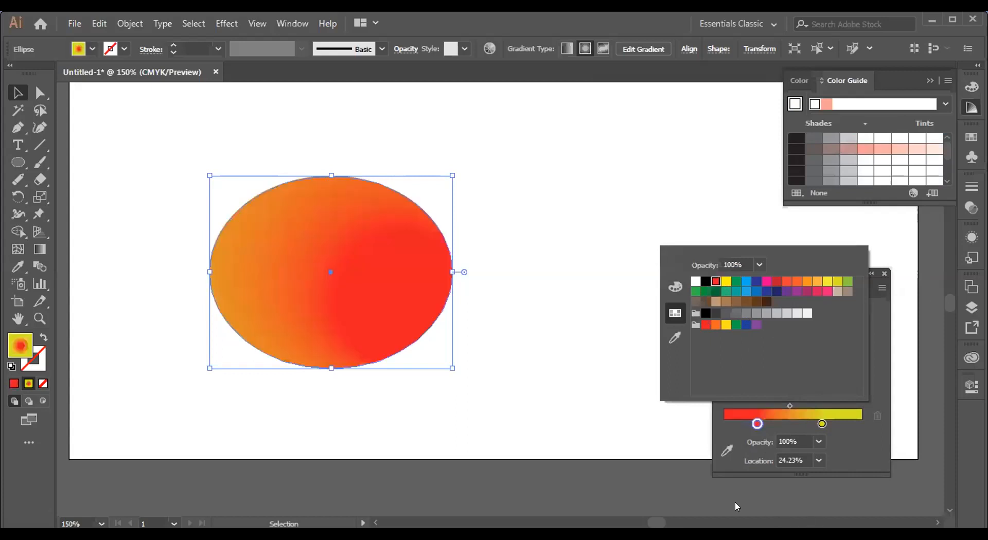
# Step: Reorder the gradient stops on the ellipse with the Gradient tool, moving red to 52.16% and yellow to 24.38%
pyautogui.click(40, 250)
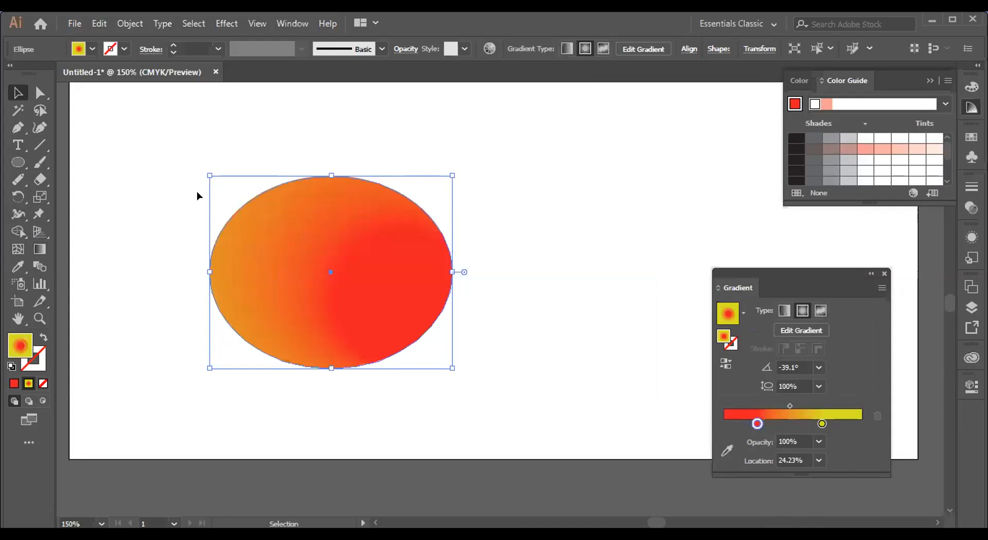
pyautogui.moveTo(163, 150); pyautogui.dragTo(498, 395)
pyautogui.click(40, 250)
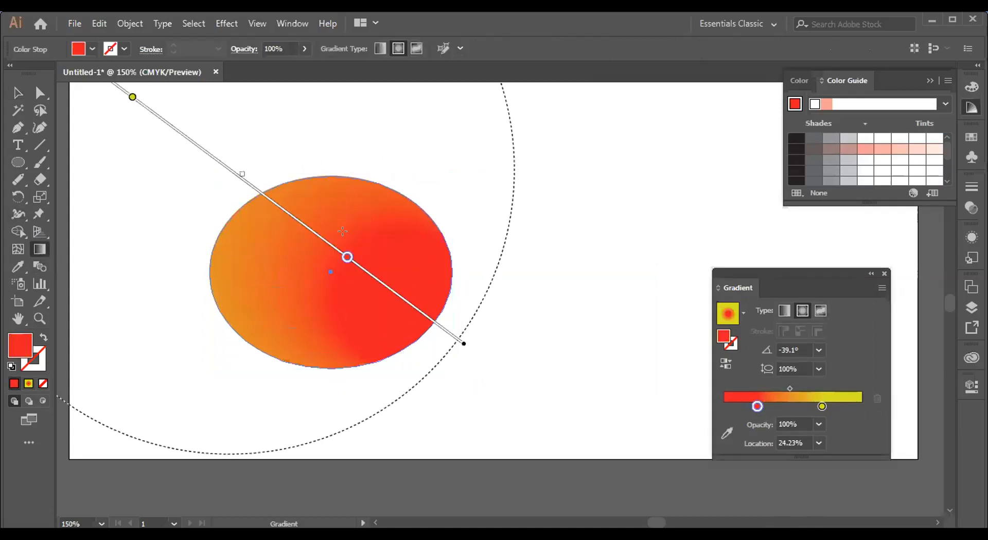
pyautogui.moveTo(344, 260)
pyautogui.mouseDown()
pyautogui.moveTo(196, 179)
pyautogui.moveTo(368, 298)
pyautogui.moveTo(195, 191)
pyautogui.mouseUp()
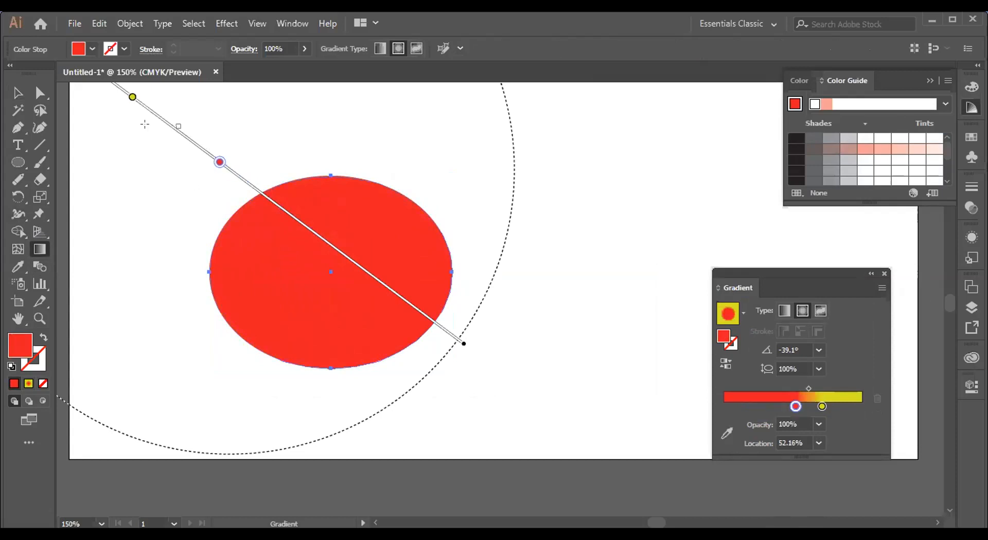
pyautogui.moveTo(132, 97); pyautogui.dragTo(346, 257)
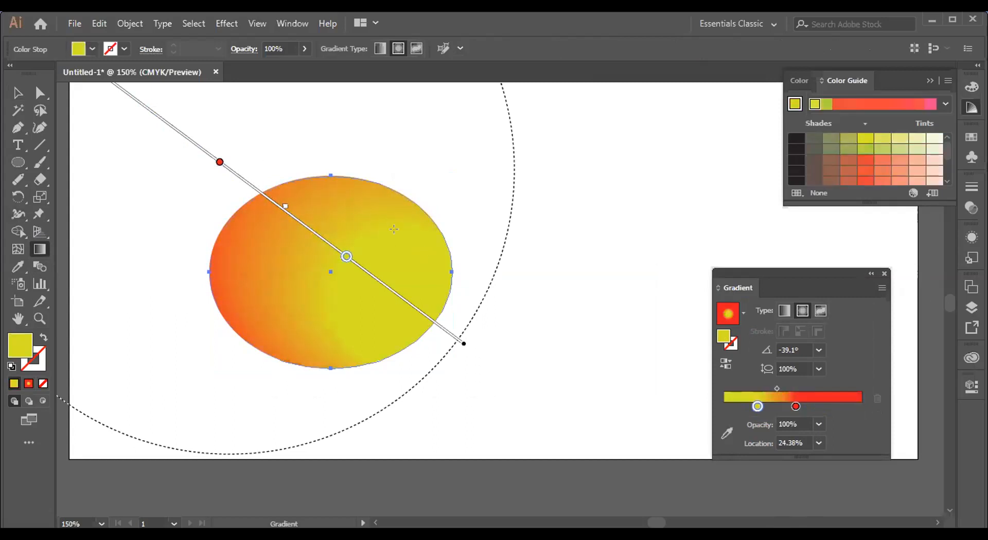
# Step: Redraw the radial gradient across the ellipse in several diagonal directions, ending at an angle of about -42.1°
pyautogui.moveTo(270, 121); pyautogui.dragTo(394, 367)
pyautogui.moveTo(423, 423); pyautogui.dragTo(433, 436)
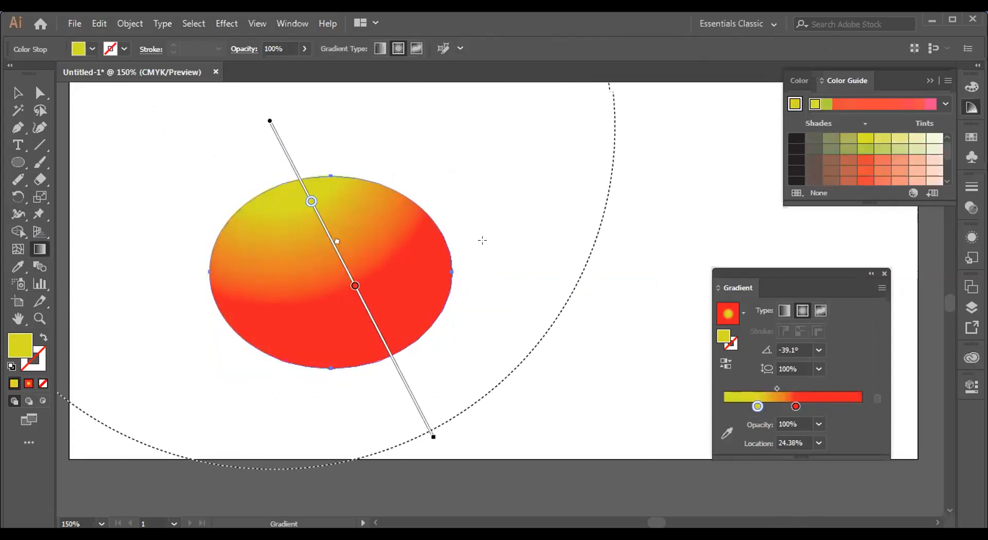
pyautogui.moveTo(140, 115); pyautogui.dragTo(499, 496)
pyautogui.moveTo(465, 148); pyautogui.dragTo(163, 372)
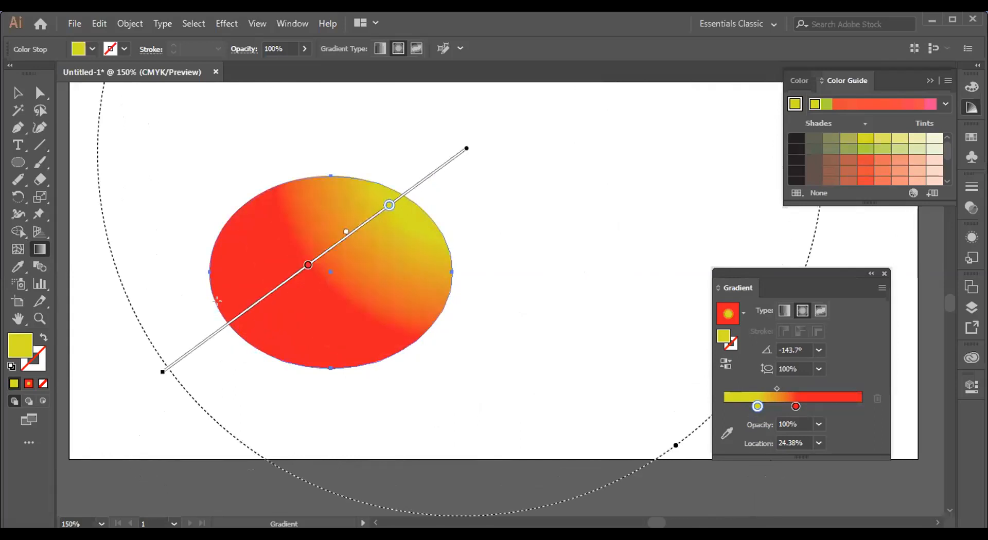
pyautogui.moveTo(169, 155); pyautogui.dragTo(529, 478)
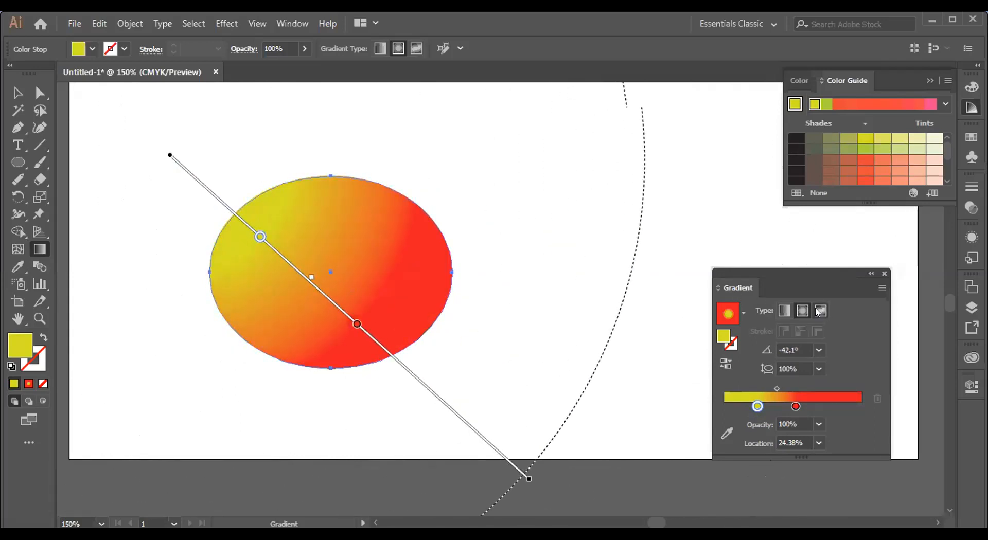
# Step: Switch the ellipse's gradient to linear and redraw it in several directions, ending nearly horizontal at about 2°
pyautogui.click(783, 311)
pyautogui.moveTo(248, 140); pyautogui.dragTo(479, 397)
pyautogui.moveTo(494, 181); pyautogui.dragTo(175, 397)
pyautogui.moveTo(119, 298); pyautogui.dragTo(650, 278)
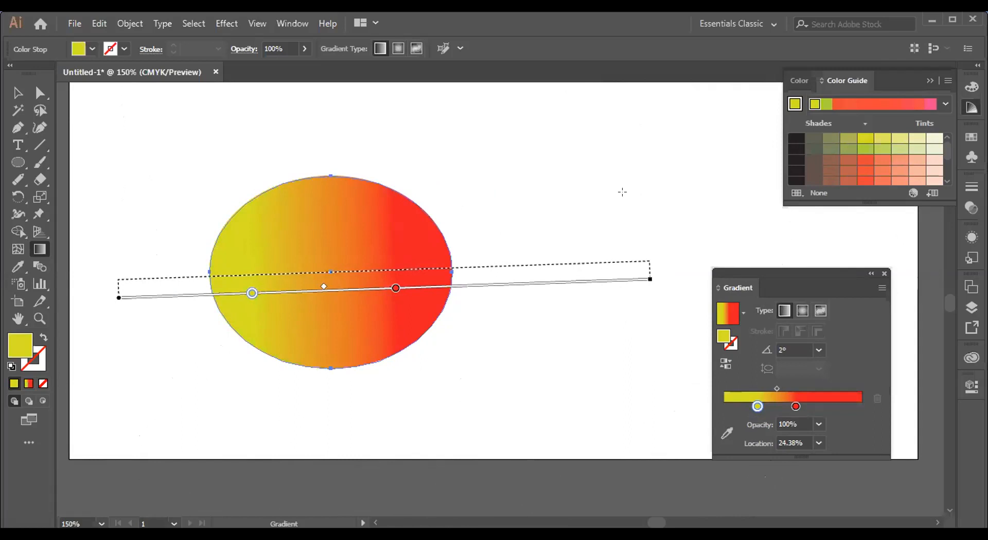
# Step: Convert the ellipse to a gradient mesh with a point in its upper-left interior, and bend the mesh lines with that point's handles
pyautogui.click(18, 250)
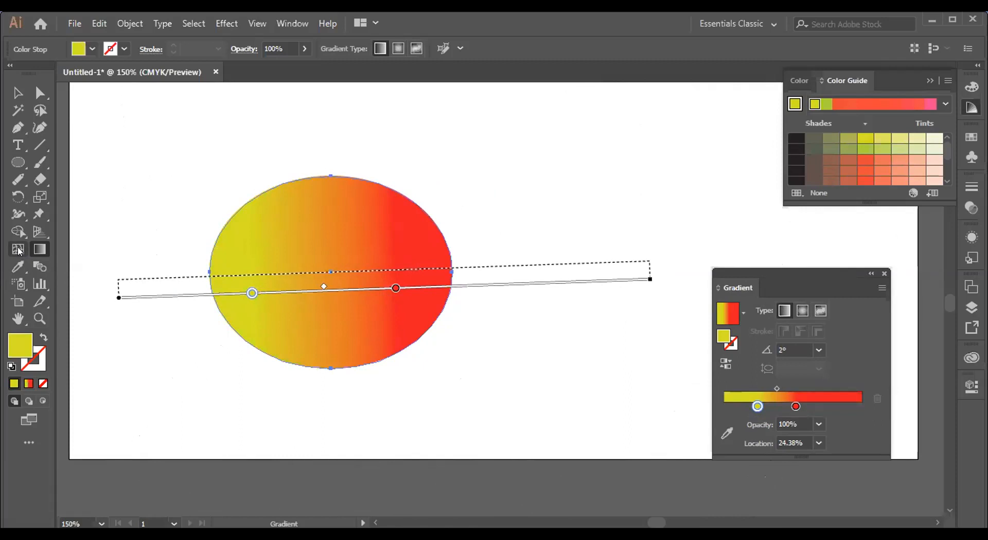
pyautogui.click(293, 248)
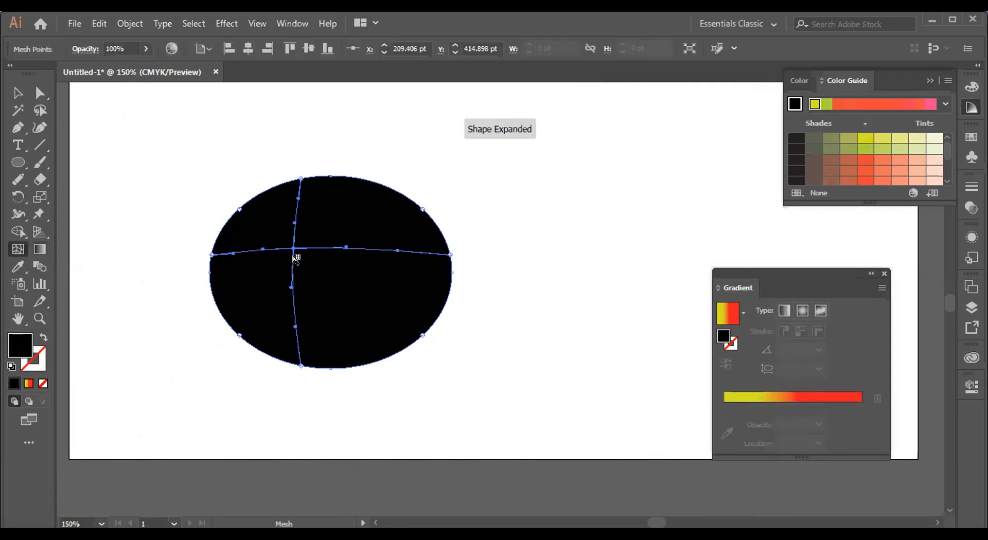
pyautogui.moveTo(291, 287); pyautogui.dragTo(387, 323)
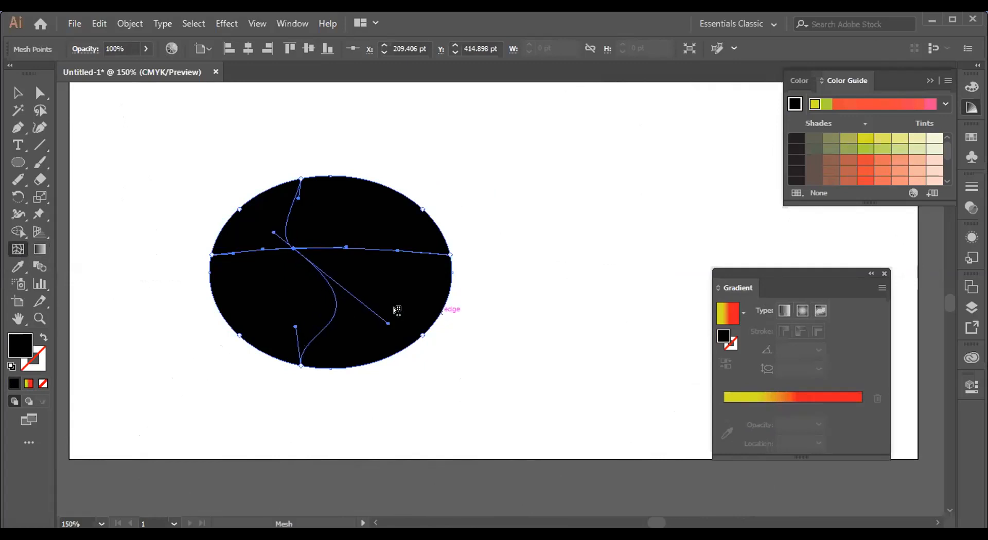
pyautogui.moveTo(345, 247); pyautogui.dragTo(304, 223)
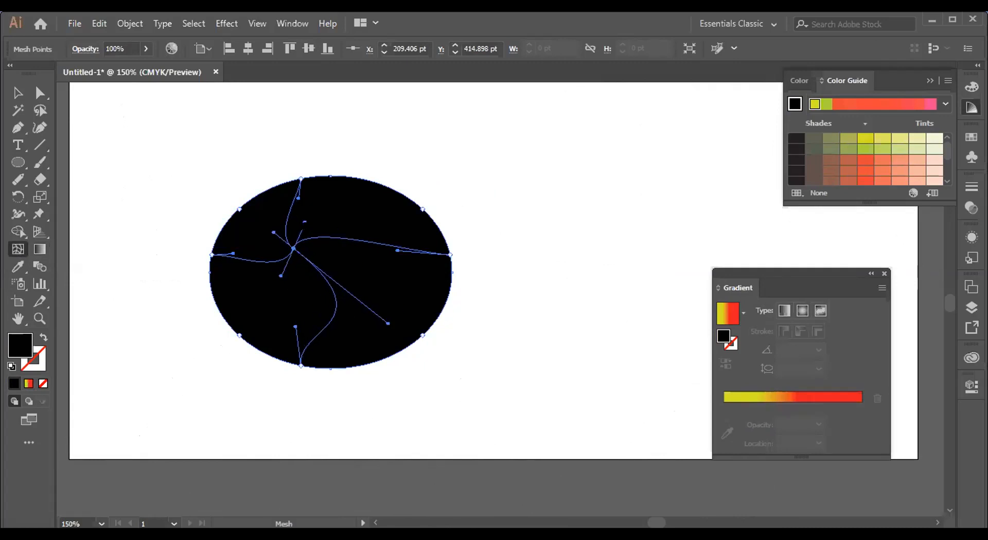
pyautogui.moveTo(280, 276); pyautogui.dragTo(290, 316)
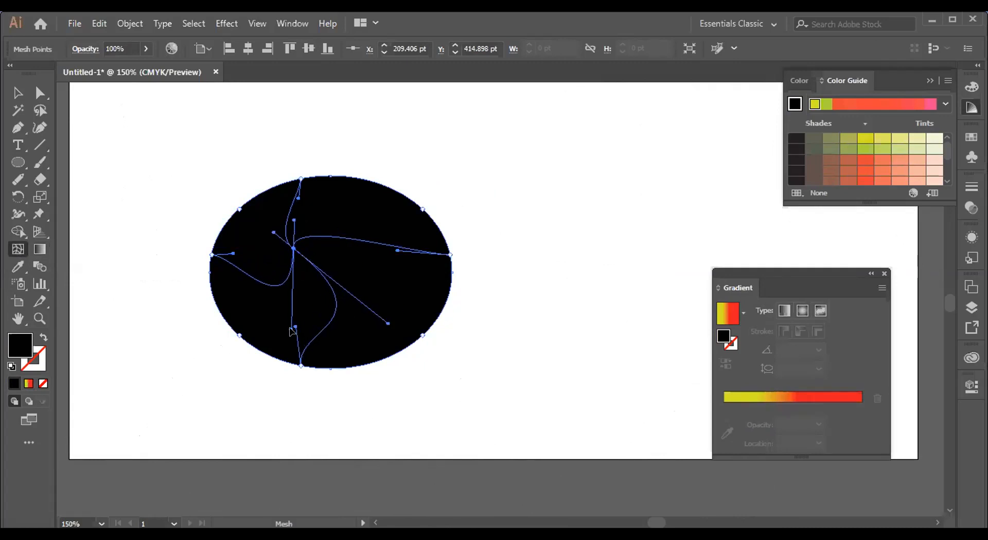
# Step: Add a mesh point near the ellipse's left edge, fill it with grey, and scatter more grey mesh points over the ellipse
pyautogui.click(237, 254)
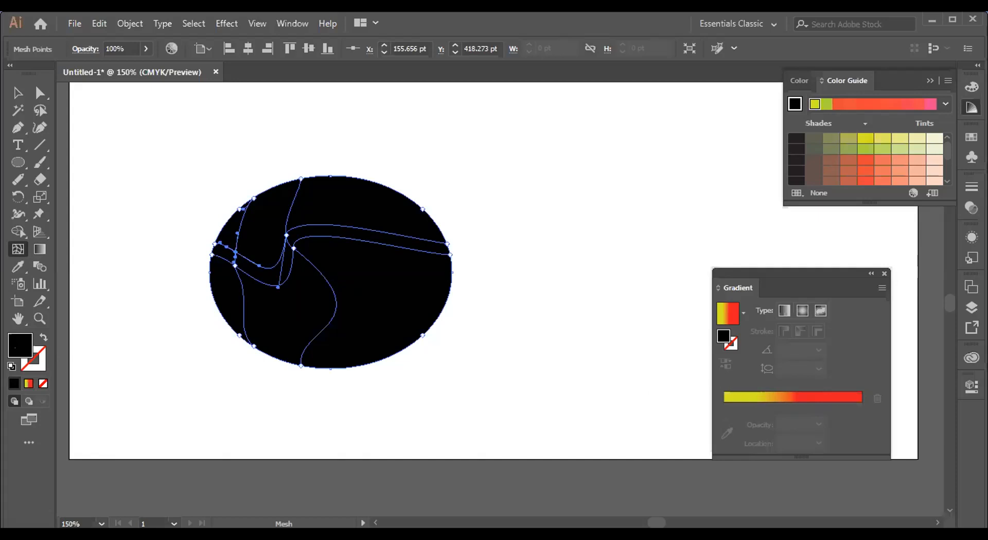
pyautogui.doubleClick(19, 344)
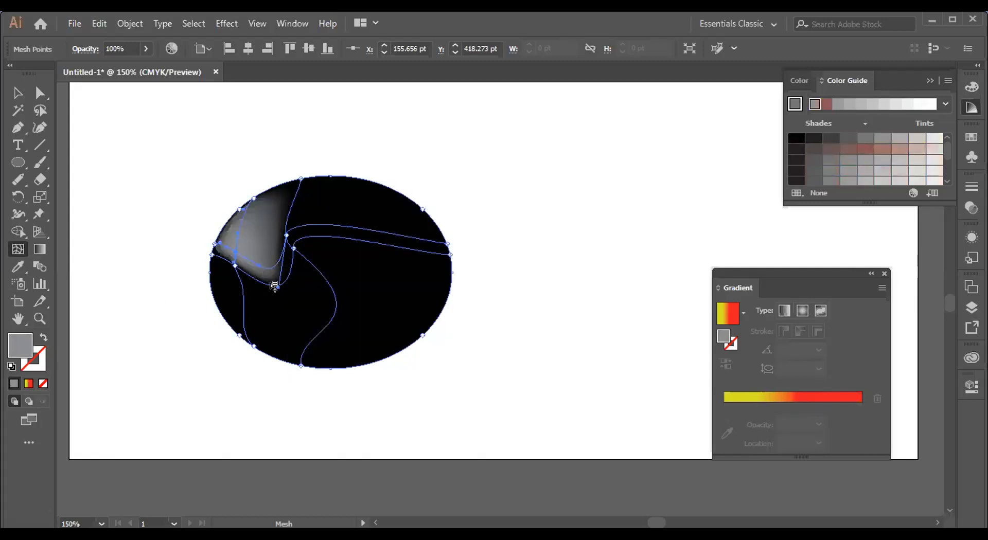
pyautogui.click(269, 319)
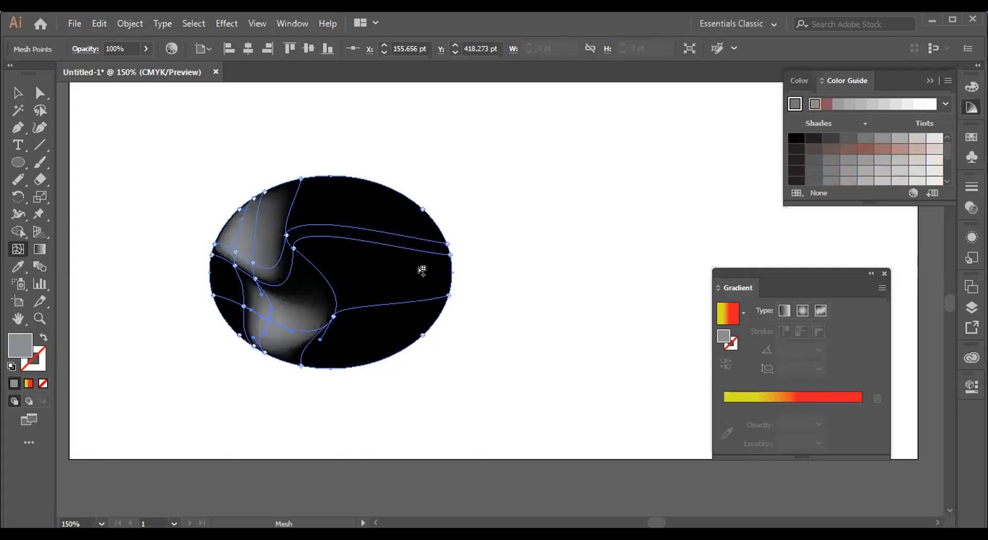
pyautogui.click(375, 276)
pyautogui.click(309, 195)
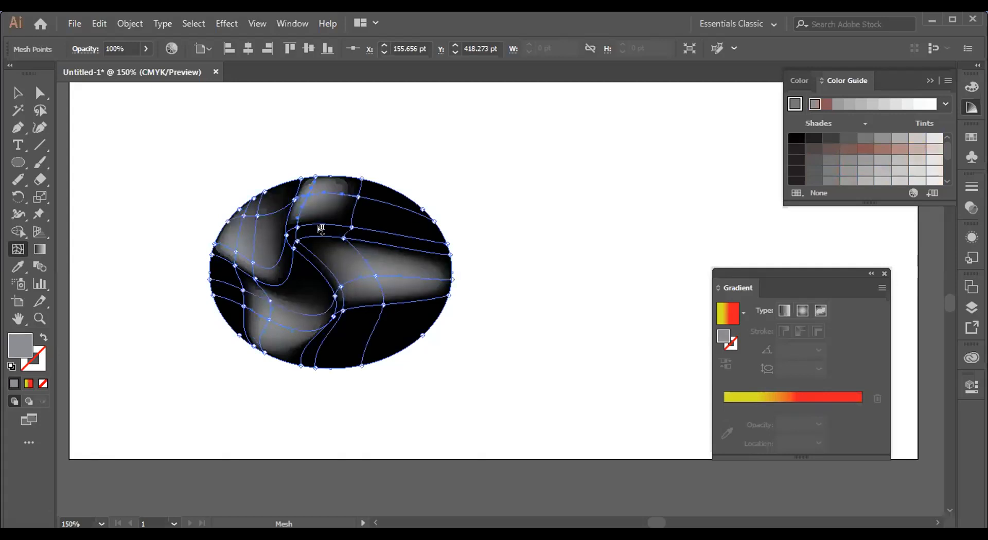
pyautogui.click(392, 237)
pyautogui.click(403, 241)
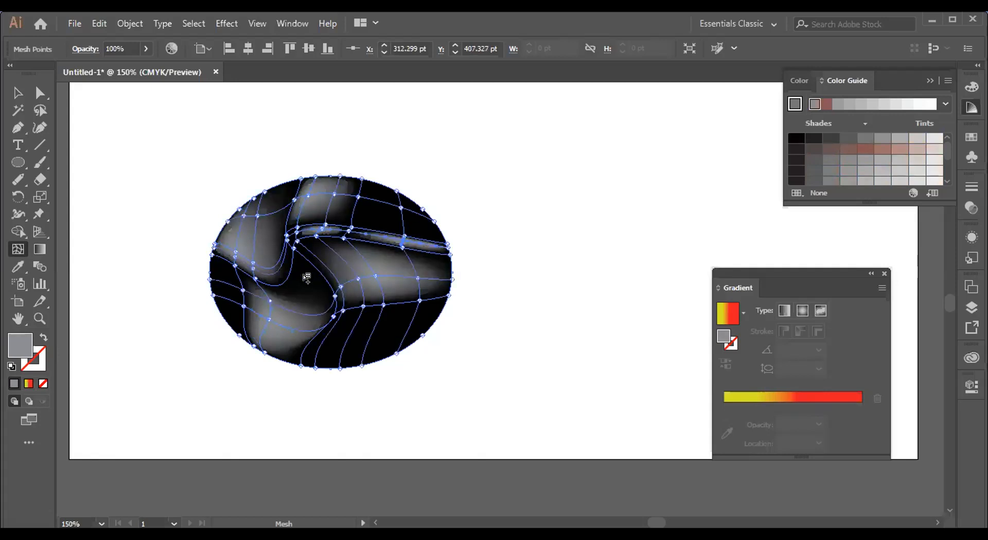
pyautogui.click(307, 277)
pyautogui.click(375, 213)
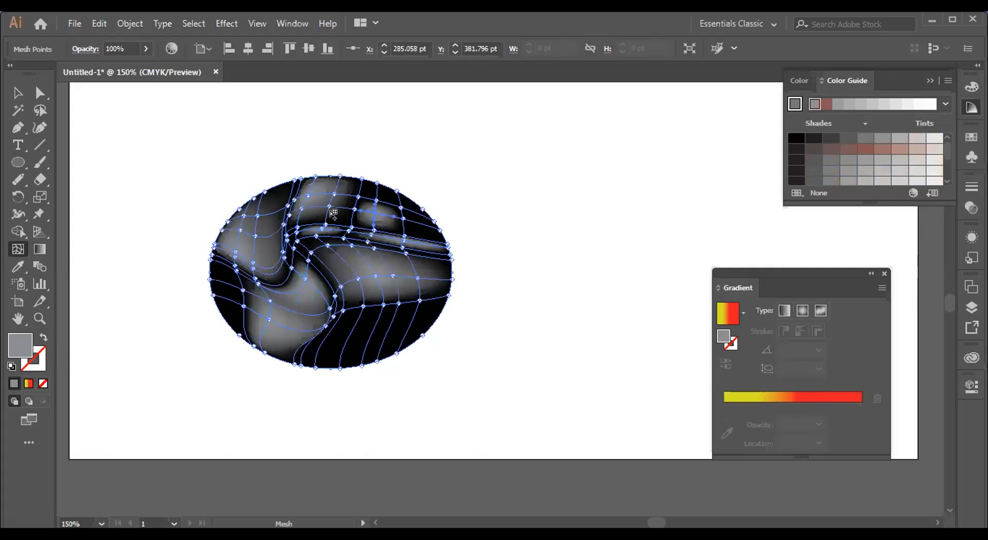
pyautogui.click(275, 191)
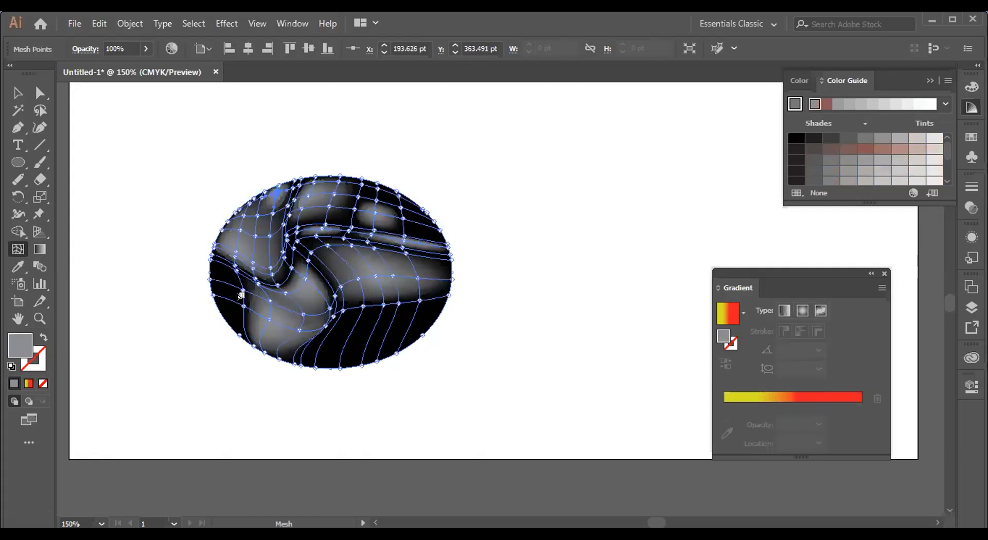
pyautogui.click(240, 296)
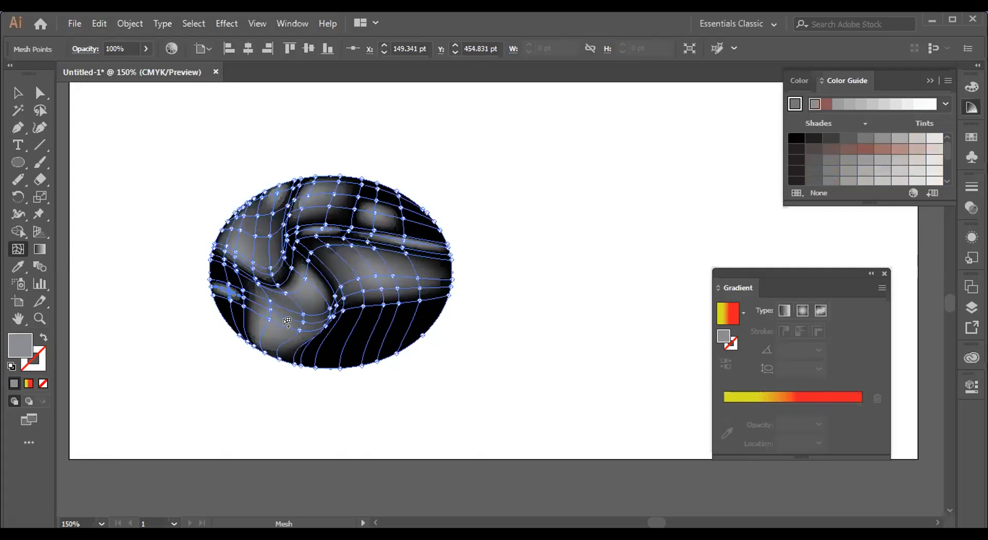
pyautogui.click(271, 315)
pyautogui.click(310, 298)
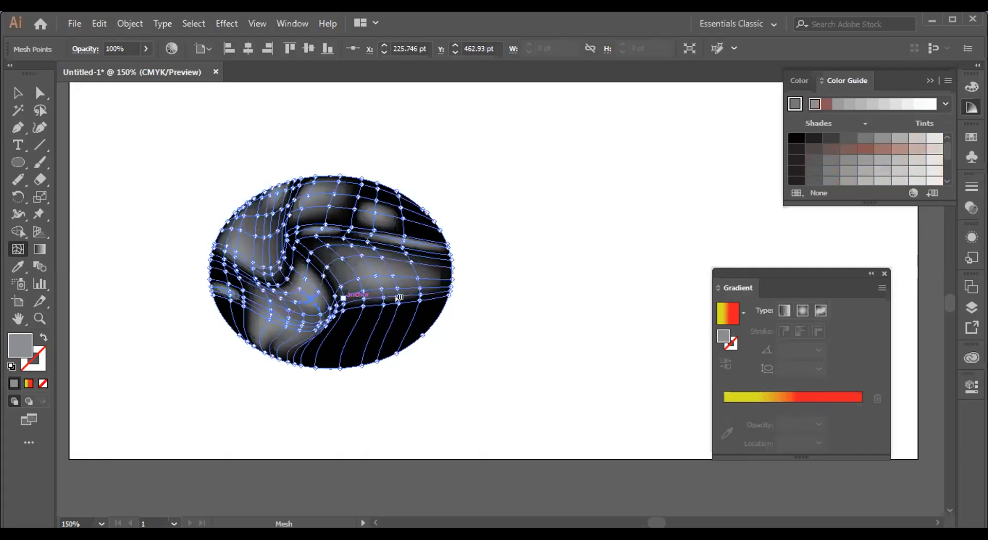
# Step: Add further mesh points across the lower part of the ellipse, and deselect the finished mesh
pyautogui.click(334, 343)
pyautogui.click(426, 320)
pyautogui.click(425, 320)
pyautogui.click(377, 320)
pyautogui.click(366, 320)
pyautogui.click(369, 355)
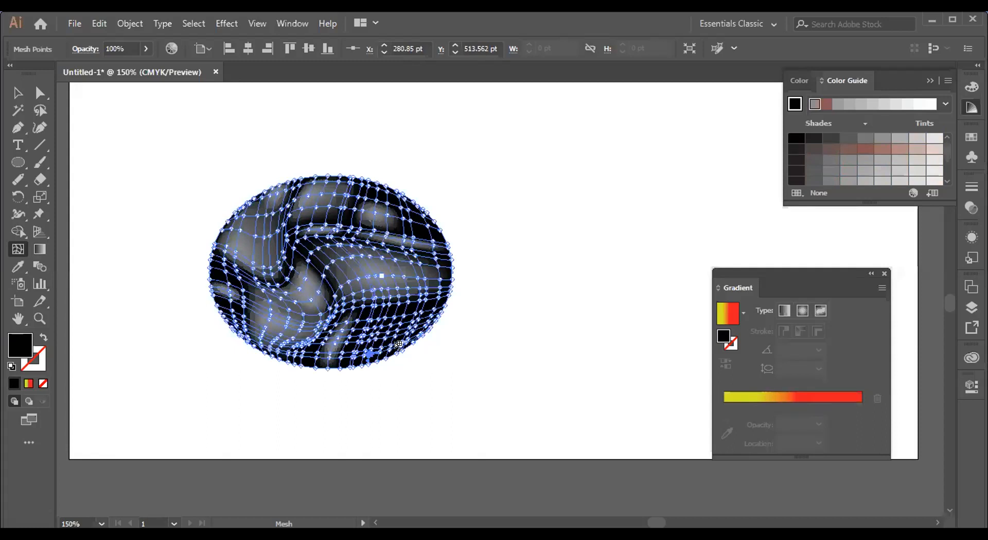
pyautogui.click(356, 361)
pyautogui.click(16, 94)
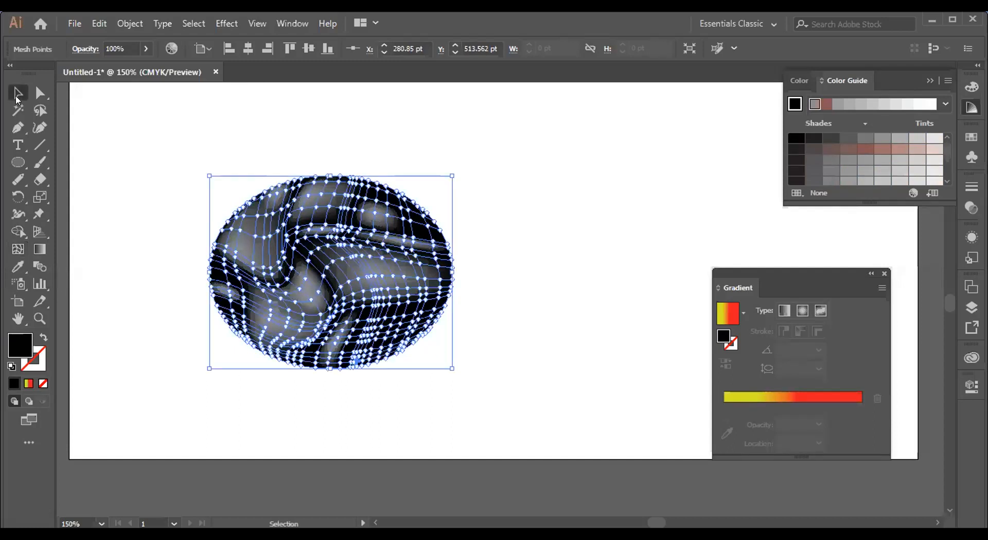
pyautogui.click(535, 234)
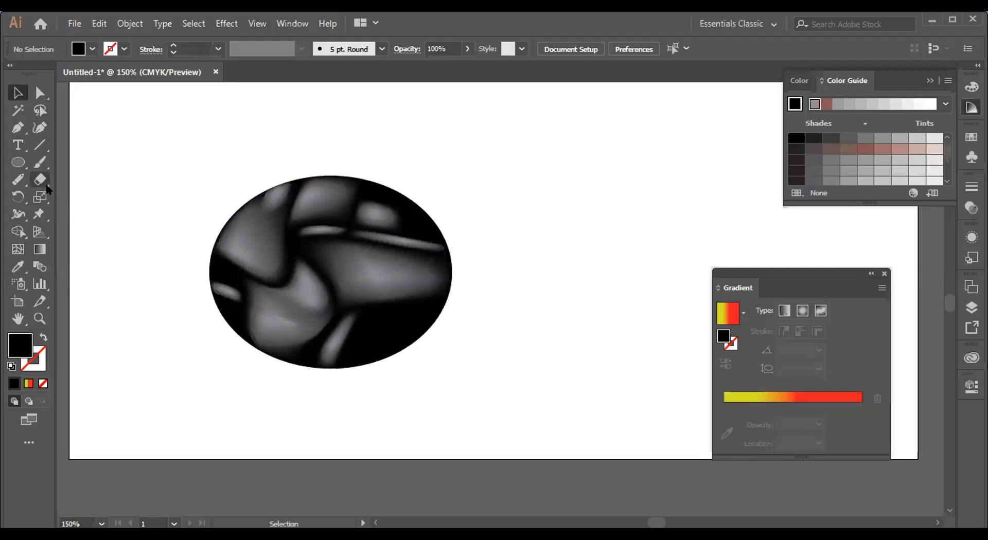
# Step: Look through the Color Guide, Swatches and Color options, and enlarge the swatch list to show the colour groups
pyautogui.click(929, 79)
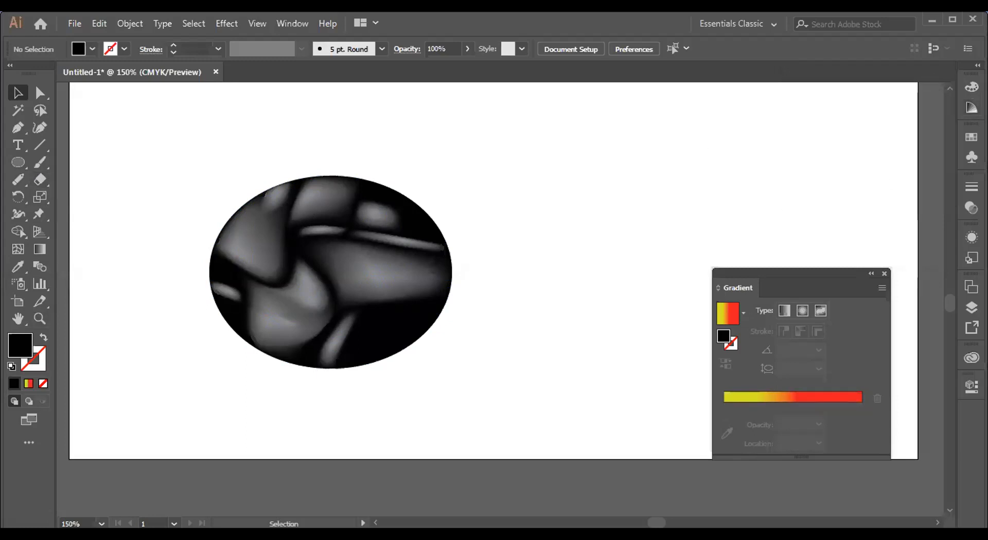
pyautogui.click(967, 109)
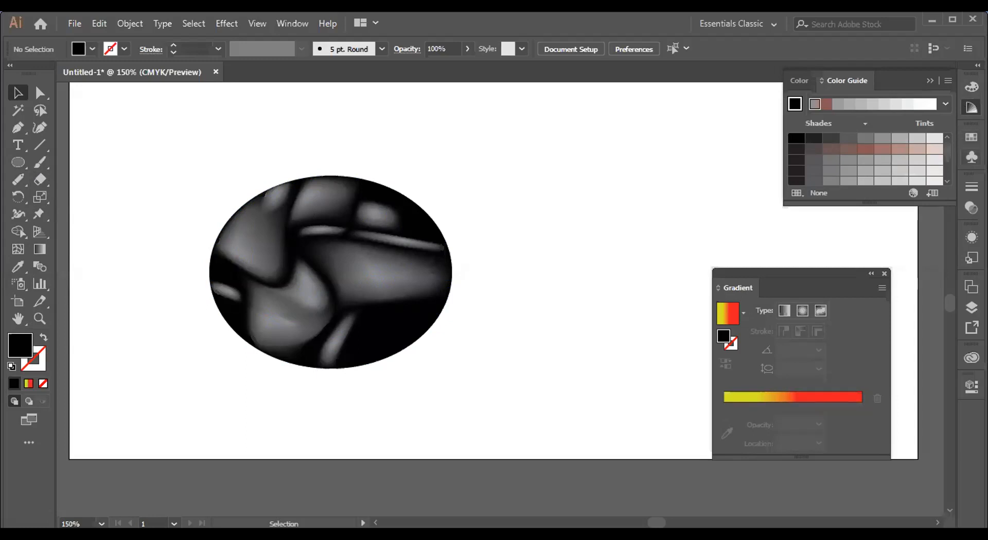
pyautogui.click(970, 138)
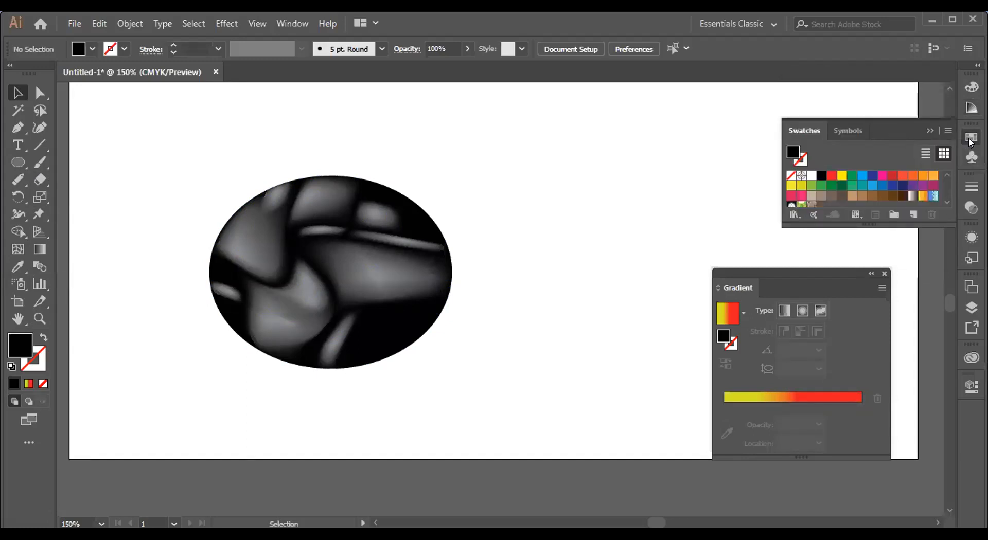
pyautogui.click(970, 87)
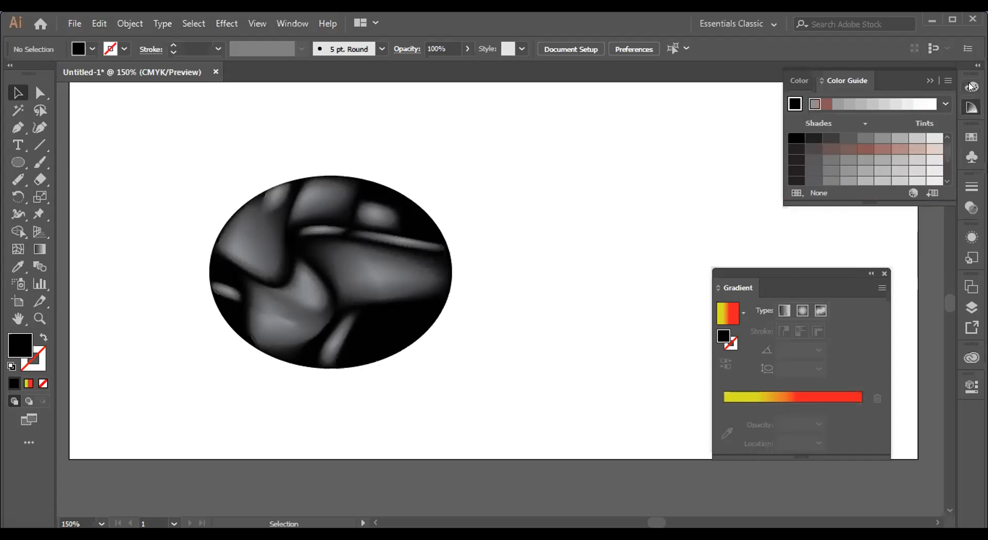
pyautogui.click(970, 87)
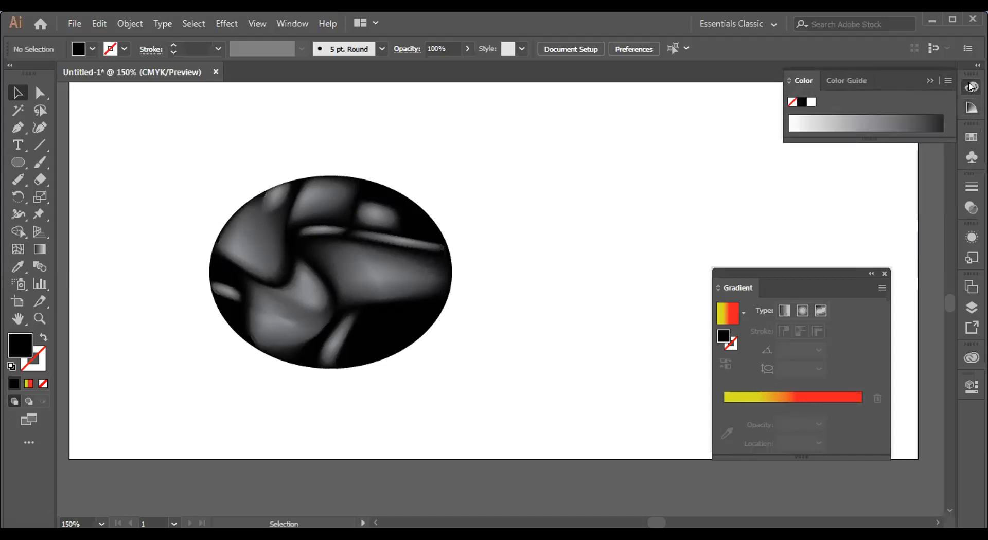
pyautogui.click(971, 137)
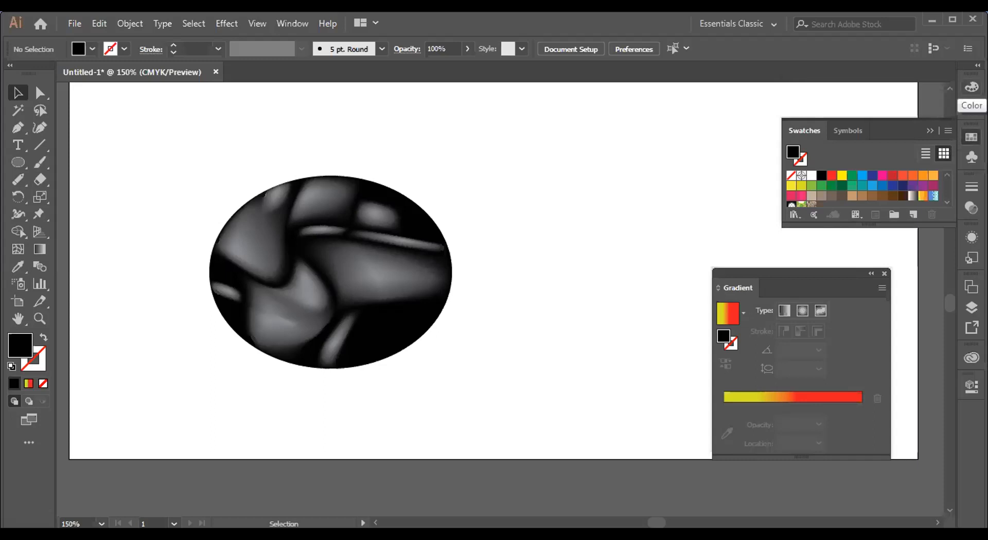
pyautogui.moveTo(876, 226); pyautogui.dragTo(885, 250)
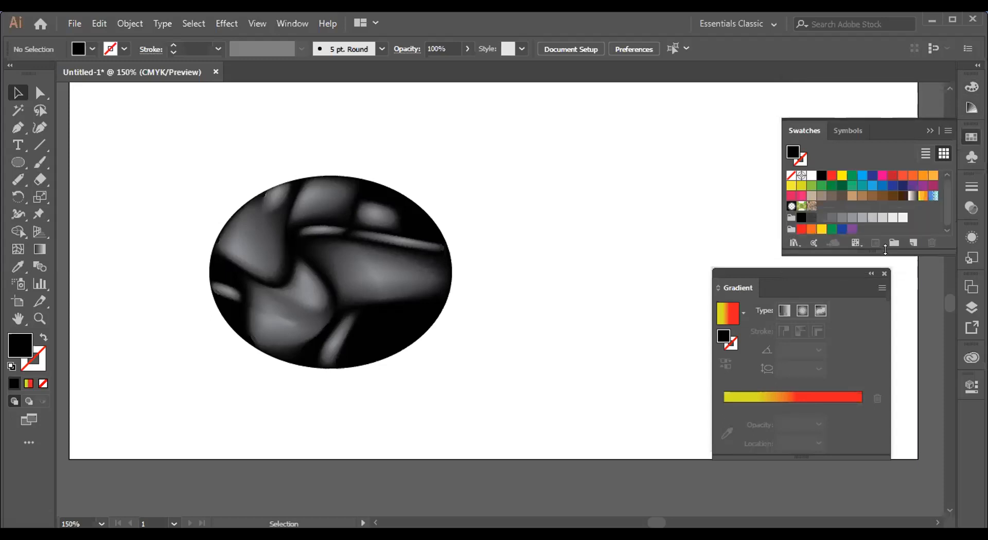